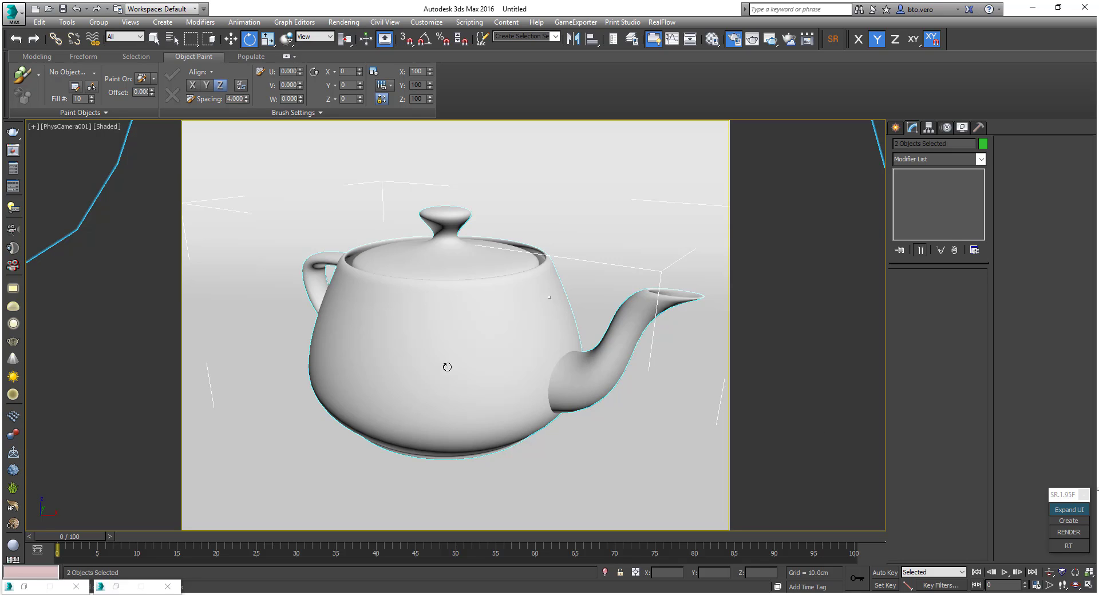
# Compare the curved backdrop plane with TurboSmooth off and on, and set its TurboSmooth iterations to 2.
pyautogui.rightClick(487, 344)
pyautogui.click(501, 362)
pyautogui.click(154, 38)
pyautogui.click(337, 202)
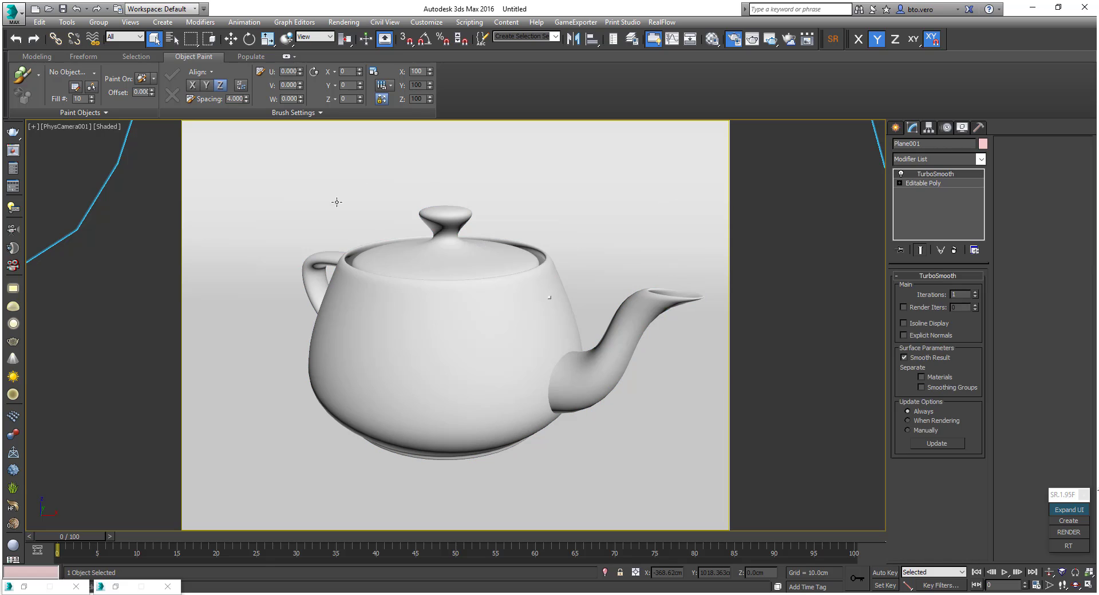
pyautogui.press('t')
pyautogui.press('z')
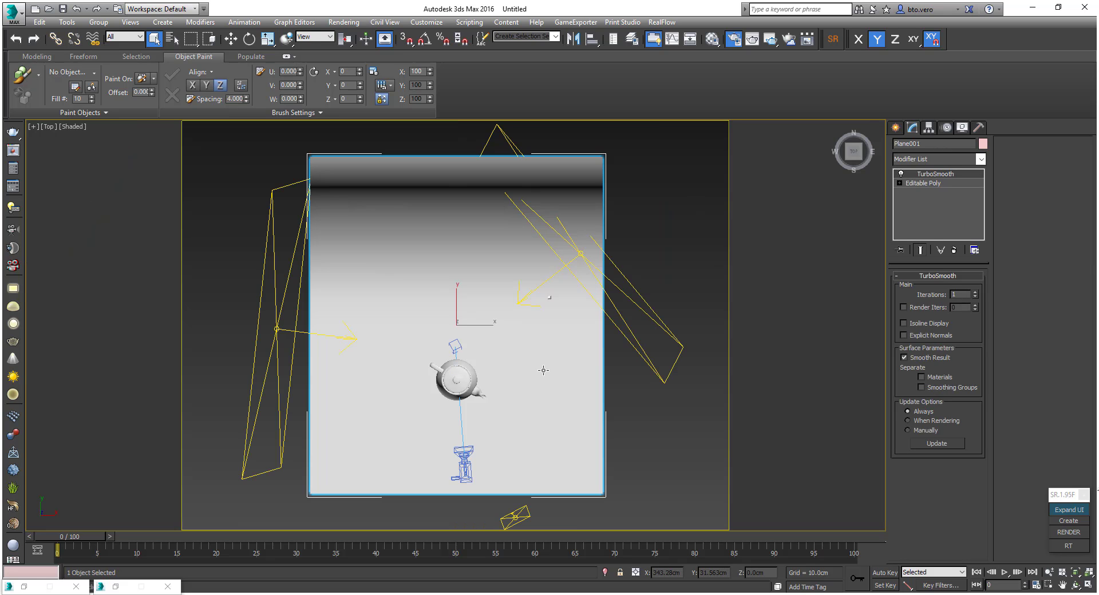
pyautogui.keyDown('alt'); pyautogui.moveTo(540, 373); pyautogui.dragTo(441, 335, button='middle'); pyautogui.keyUp('alt')
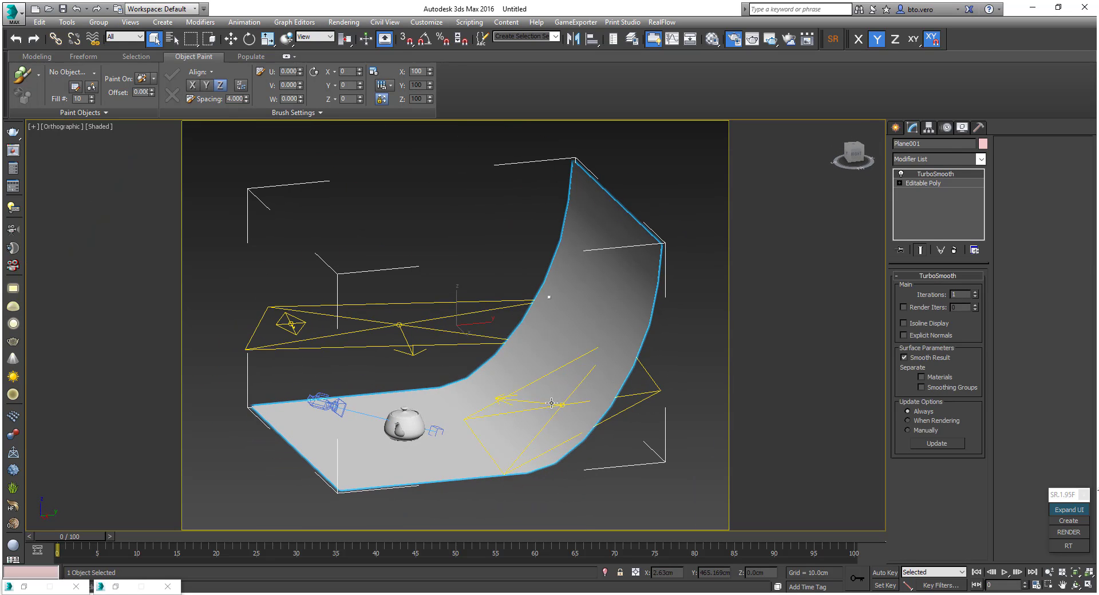
pyautogui.keyDown('alt'); pyautogui.moveTo(357, 386); pyautogui.dragTo(605, 211, button='middle'); pyautogui.keyUp('alt')
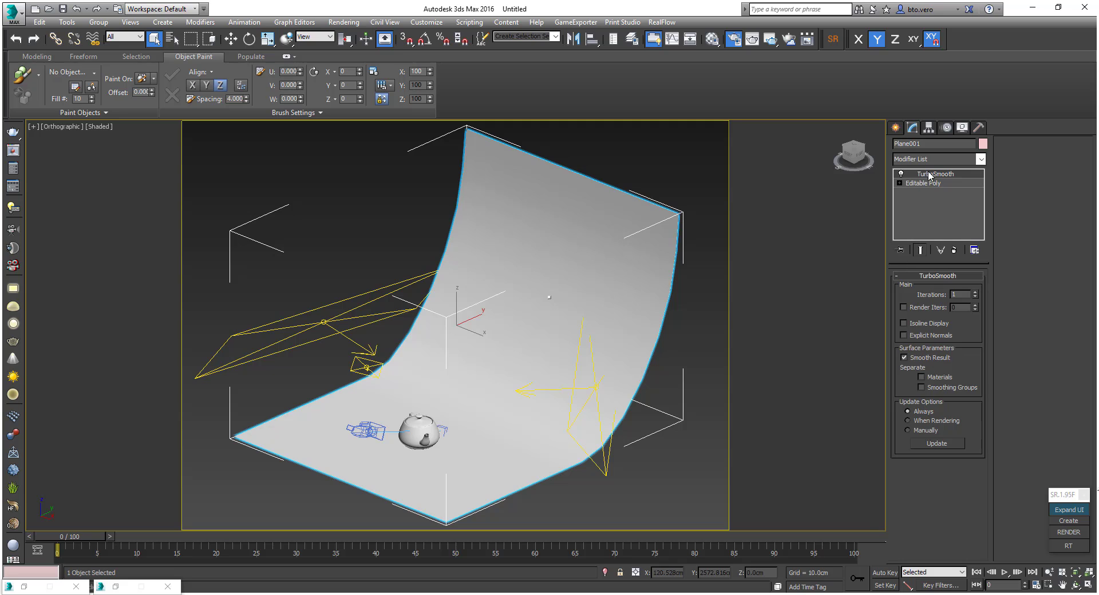
pyautogui.click(901, 174)
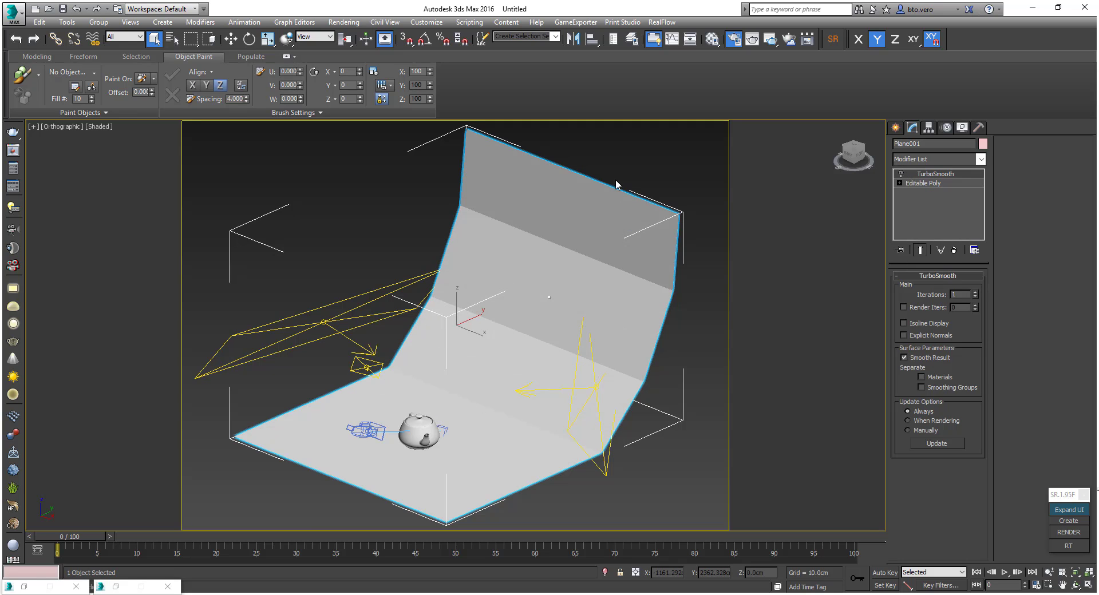
pyautogui.click(902, 174)
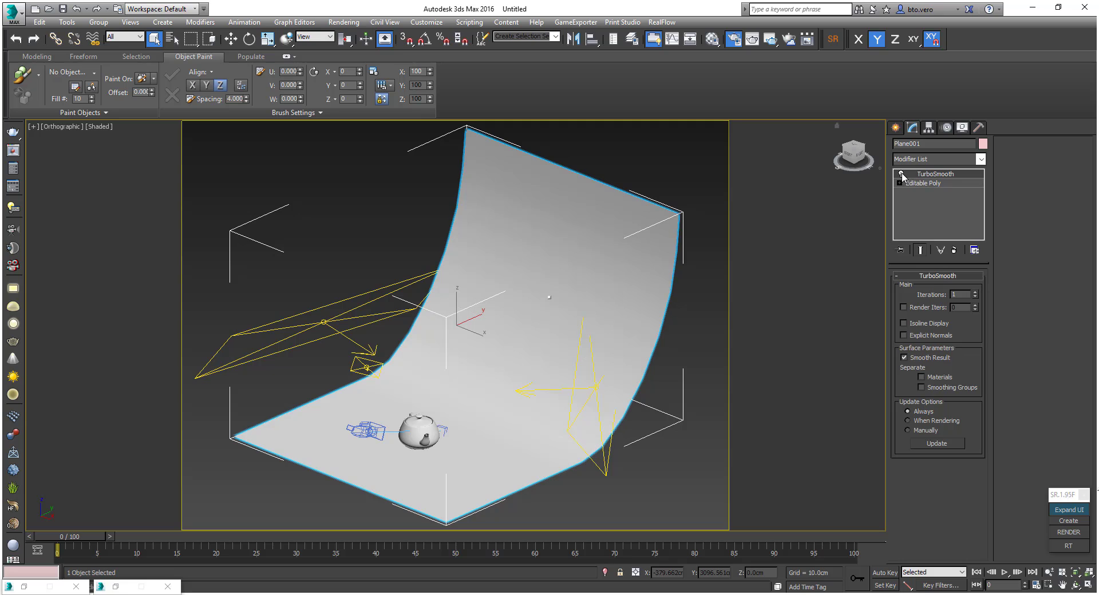
pyautogui.click(975, 293)
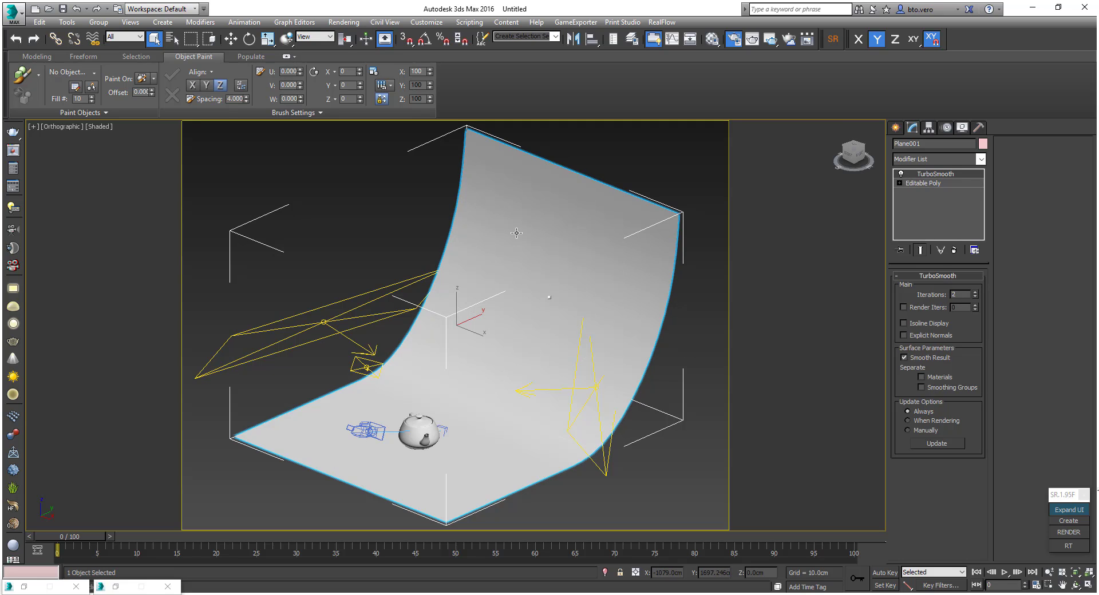
# Set the teapot's segments to 32.
pyautogui.click(430, 422)
pyautogui.press('z')
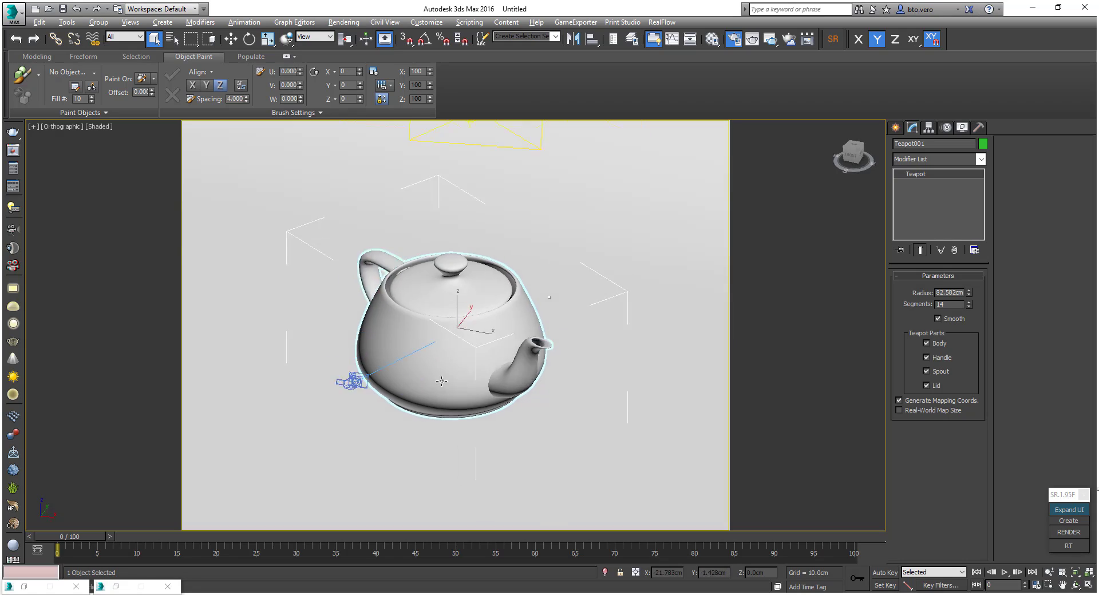
pyautogui.keyDown('alt'); pyautogui.moveTo(490, 353); pyautogui.dragTo(515, 332, button='middle'); pyautogui.keyUp('alt')
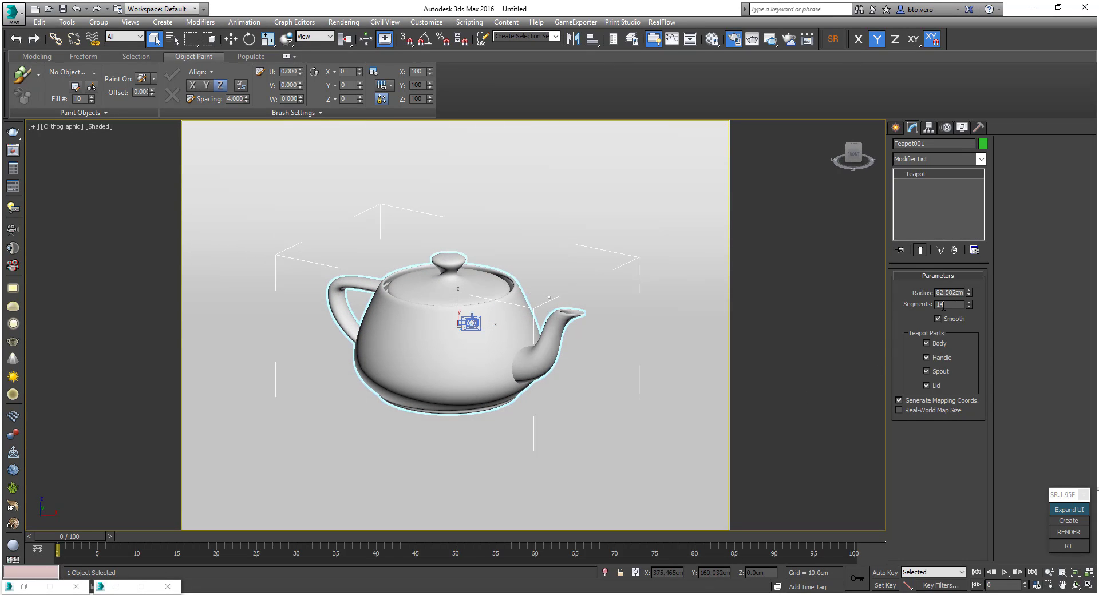
pyautogui.write('32')
pyautogui.scroll(-2, 527, 281)
pyautogui.keyDown('alt'); pyautogui.moveTo(568, 327); pyautogui.dragTo(546, 294, button='middle'); pyautogui.keyUp('alt')
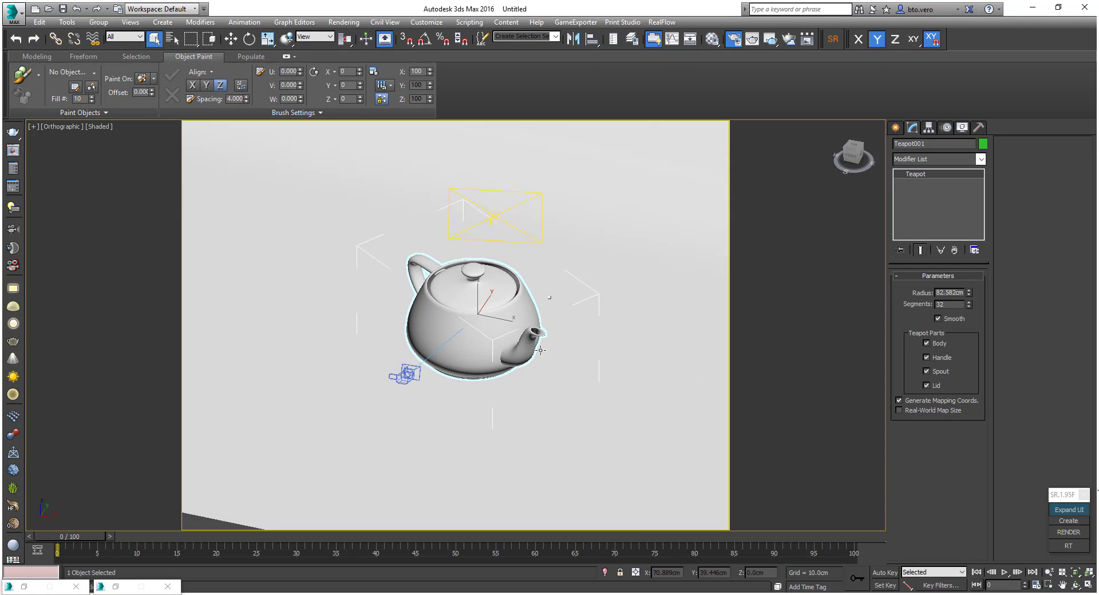
# Examine the teapot's mesh density in wireframe and edged-faces display, and return to plain shading with the grid hidden.
pyautogui.scroll(8, 546, 294)
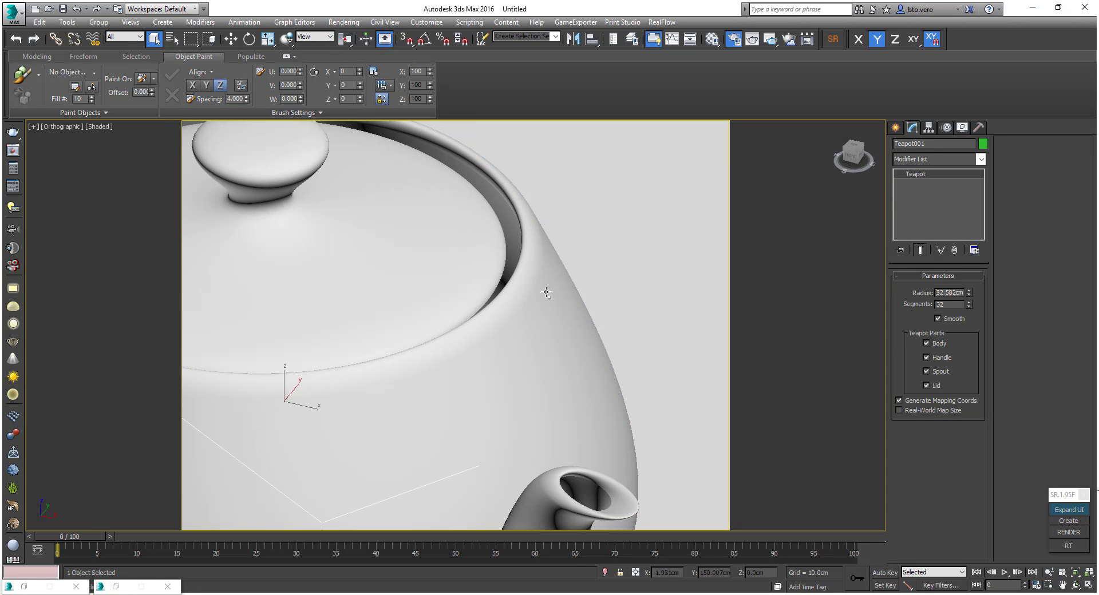
pyautogui.moveTo(570, 311); pyautogui.dragTo(594, 291, button='middle')
pyautogui.press('F3')
pyautogui.scroll(-8, 552, 277)
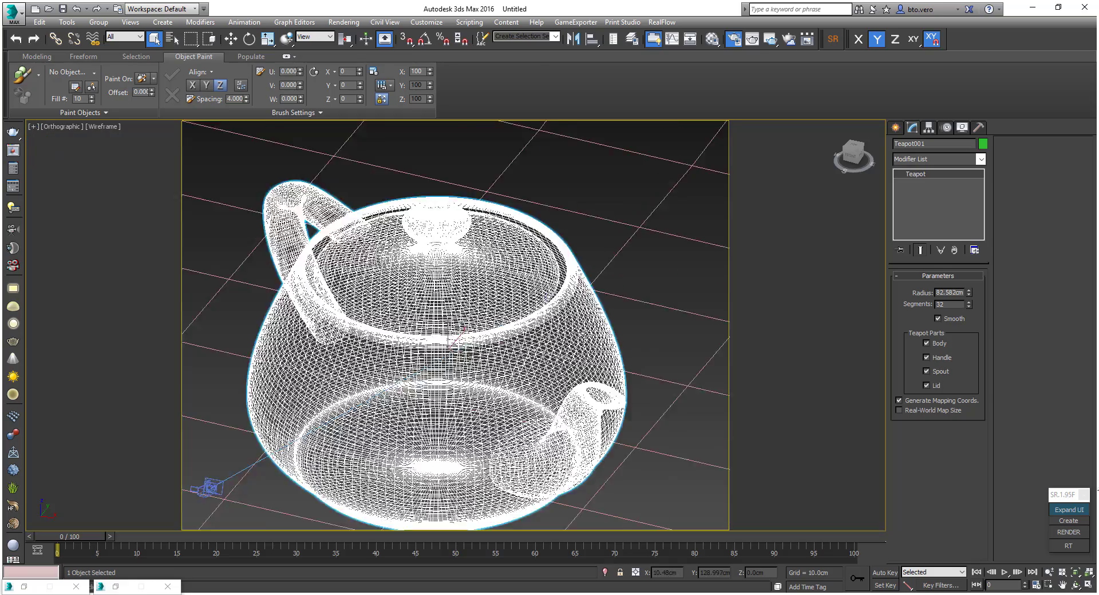
pyautogui.press('F3')
pyautogui.press('F4')
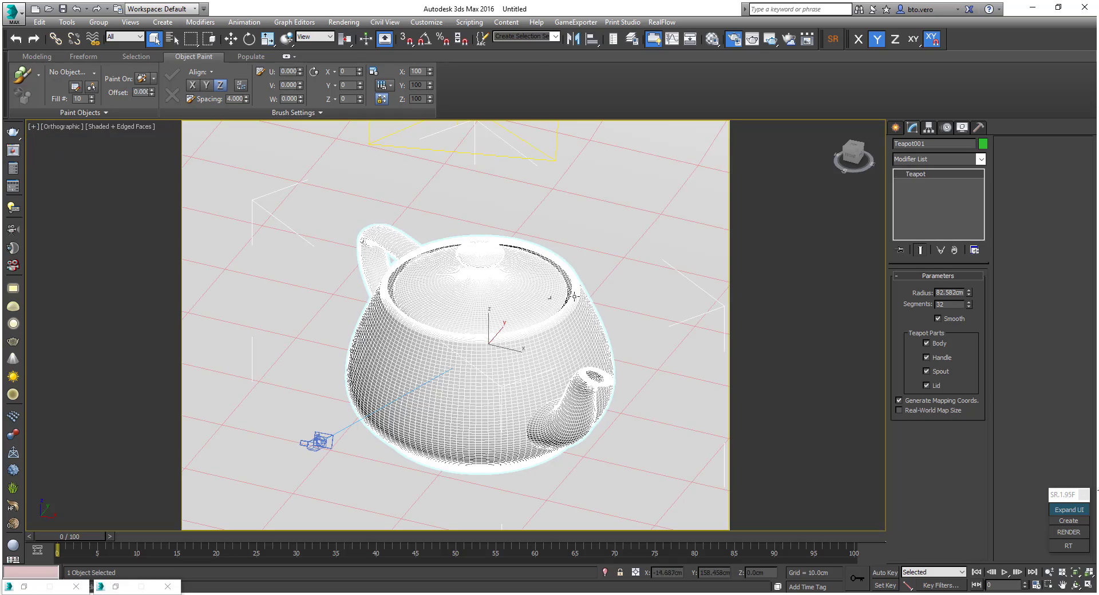
pyautogui.scroll(5, 550, 297)
pyautogui.scroll(-5, 549, 297)
pyautogui.keyDown('alt'); pyautogui.moveTo(549, 297); pyautogui.dragTo(592, 295, button='middle'); pyautogui.keyUp('alt')
pyautogui.press('F4')
pyautogui.press('g')
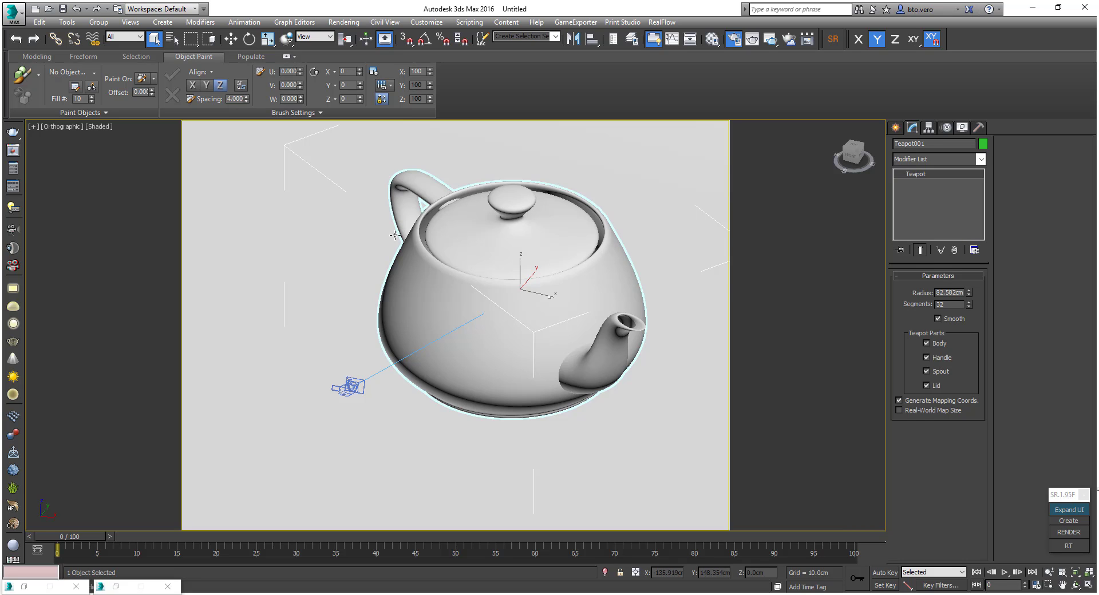
# Examine the settings of the V-Ray plane lights on both sides of the backdrop.
pyautogui.scroll(-5, 531, 256)
pyautogui.scroll(5, 531, 255)
pyautogui.scroll(-5, 531, 256)
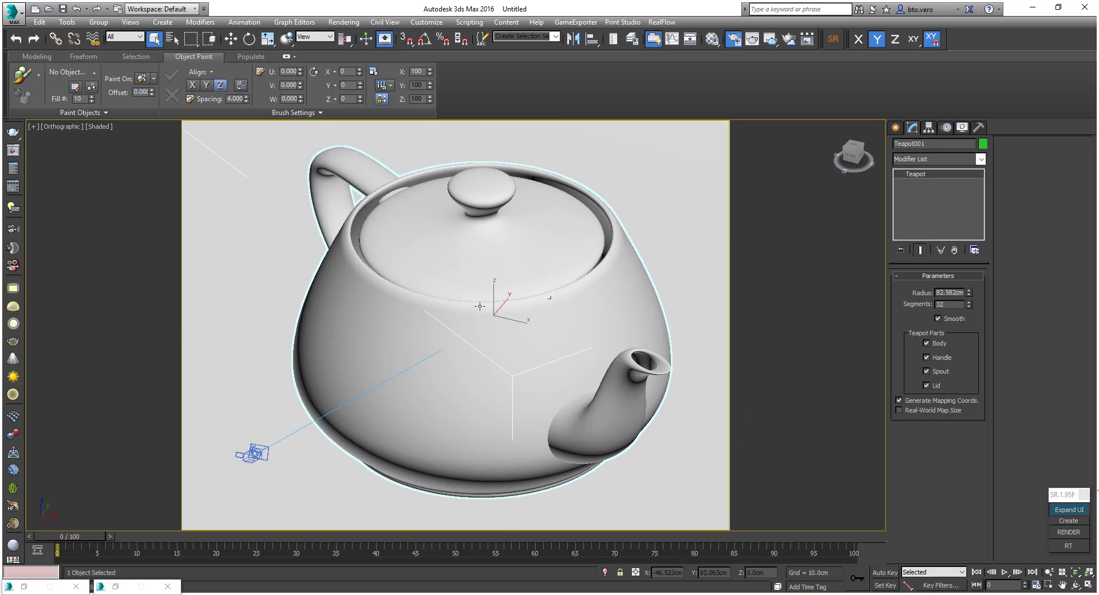
pyautogui.keyDown('alt'); pyautogui.moveTo(531, 256); pyautogui.dragTo(480, 307, button='middle'); pyautogui.keyUp('alt')
pyautogui.scroll(-3, 481, 306)
pyautogui.scroll(-3, 503, 267)
pyautogui.keyDown('alt'); pyautogui.moveTo(503, 267); pyautogui.dragTo(464, 275, button='middle'); pyautogui.keyUp('alt')
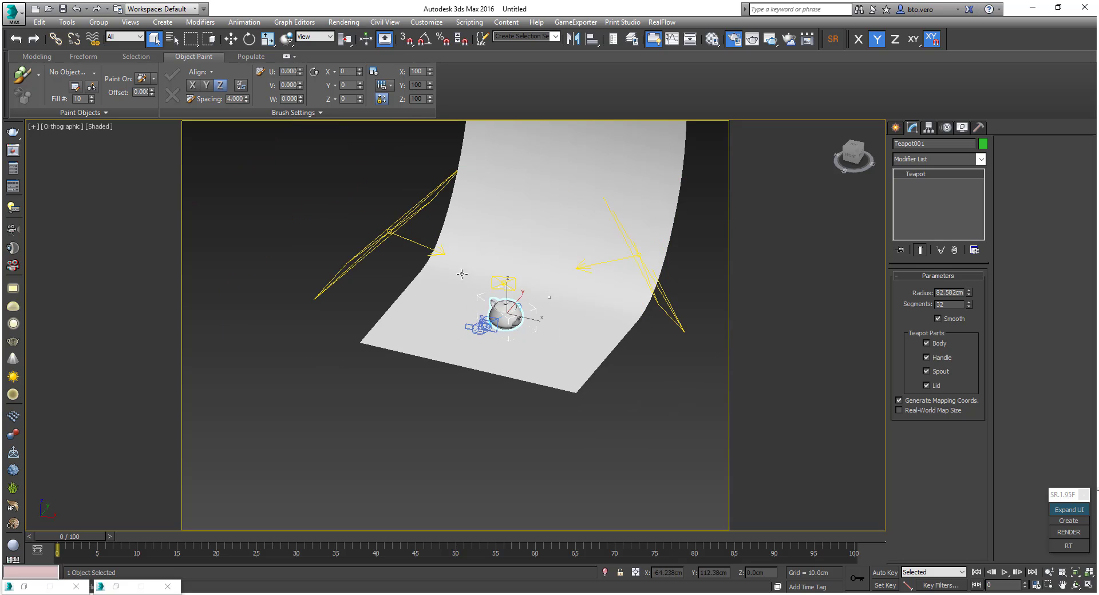
pyautogui.click(388, 228)
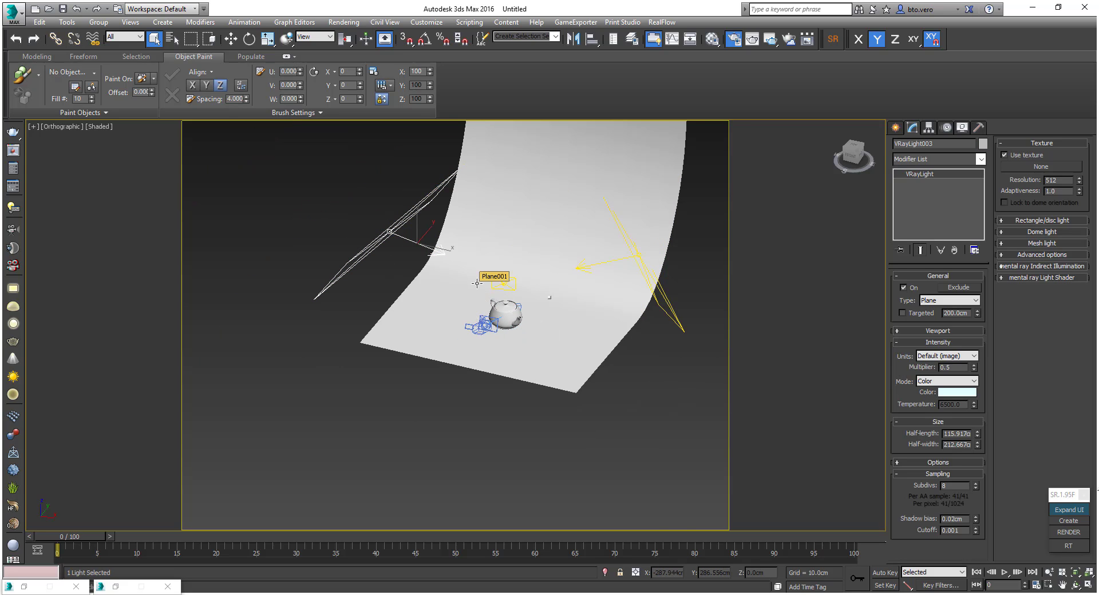
pyautogui.press('t')
pyautogui.scroll(-3, 538, 298)
pyautogui.moveTo(631, 296); pyautogui.dragTo(572, 317, button='middle')
pyautogui.click(529, 257)
pyautogui.click(477, 245)
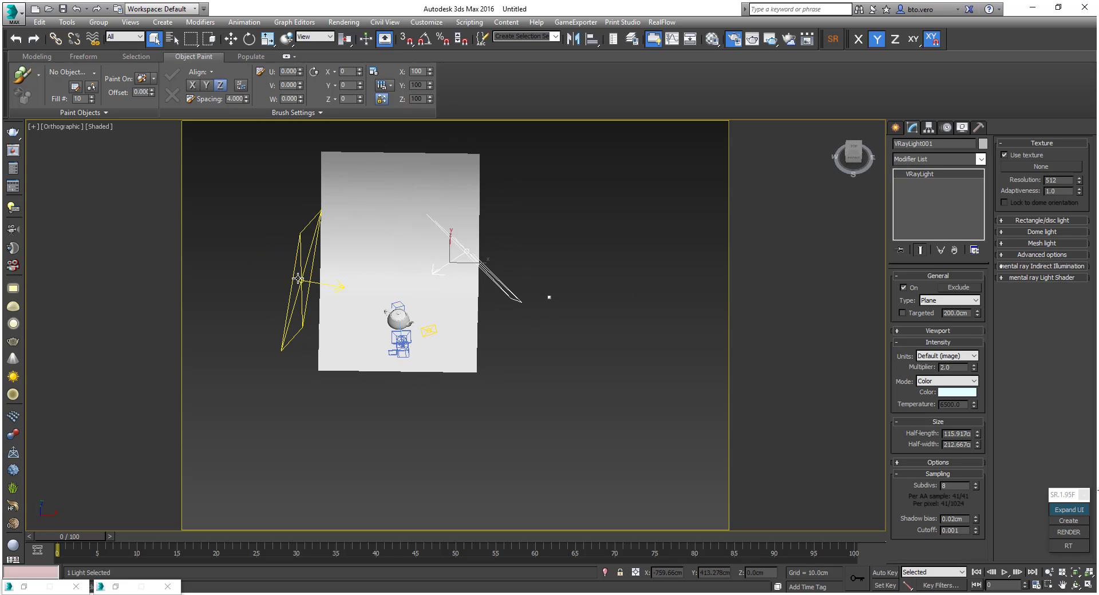
pyautogui.click(507, 290)
# Select the physical camera, switch the viewport to its view, and minimize the V-Ray frame buffer.
pyautogui.keyDown('alt'); pyautogui.moveTo(578, 356); pyautogui.dragTo(532, 318, button='middle'); pyautogui.keyUp('alt')
pyautogui.scroll(5, 403, 310)
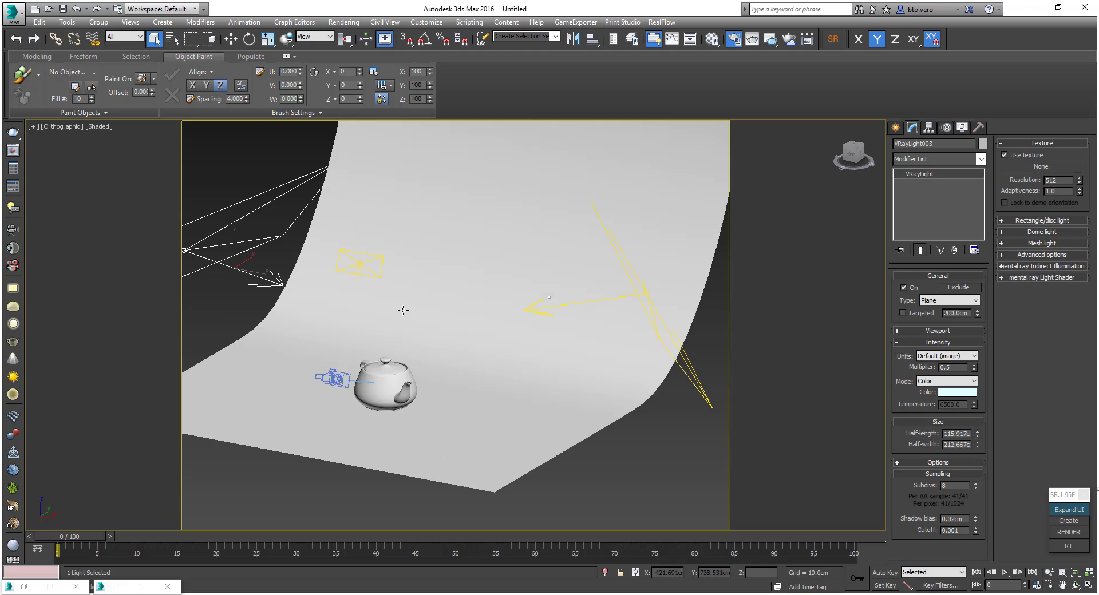
pyautogui.keyDown('alt'); pyautogui.moveTo(403, 310); pyautogui.dragTo(433, 334, button='middle'); pyautogui.keyUp('alt')
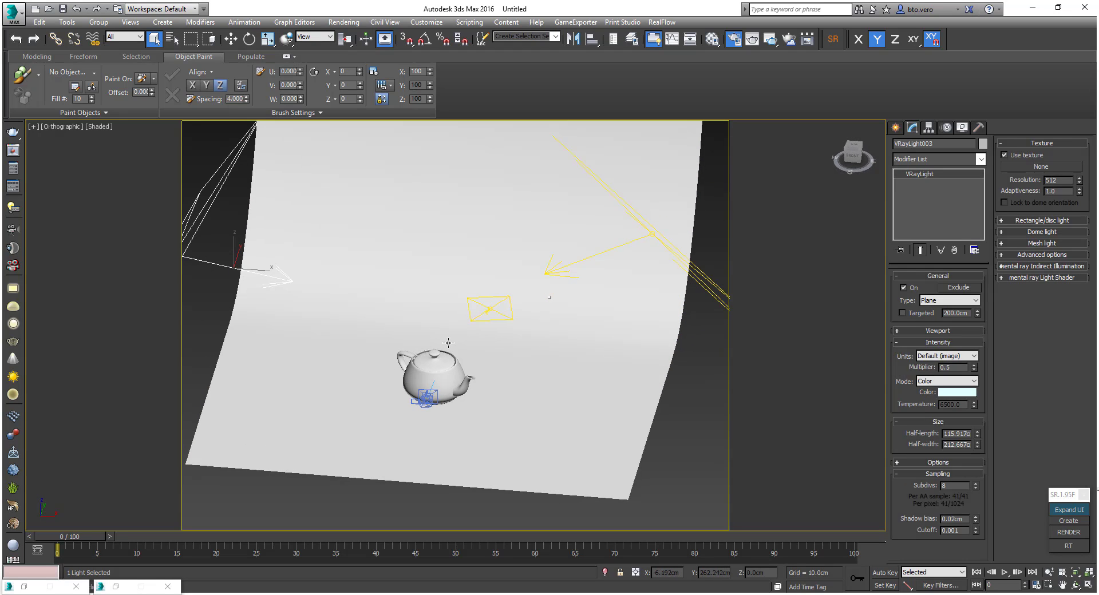
pyautogui.keyDown('alt'); pyautogui.moveTo(520, 318); pyautogui.dragTo(569, 373, button='middle'); pyautogui.keyUp('alt')
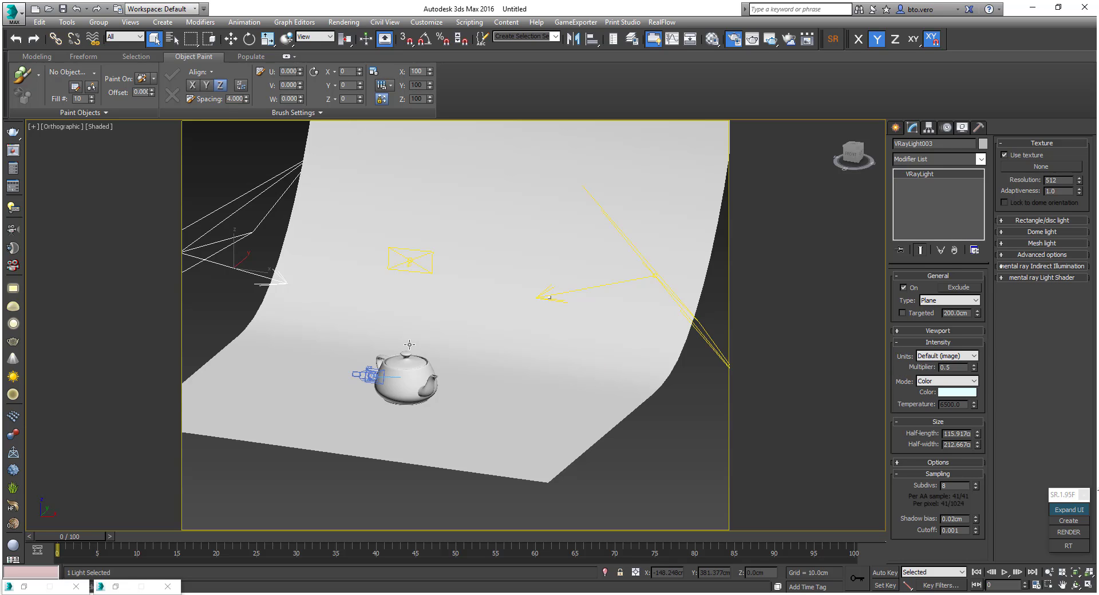
pyautogui.keyDown('alt'); pyautogui.moveTo(415, 345); pyautogui.dragTo(437, 356, button='middle'); pyautogui.keyUp('alt')
pyautogui.click(453, 375)
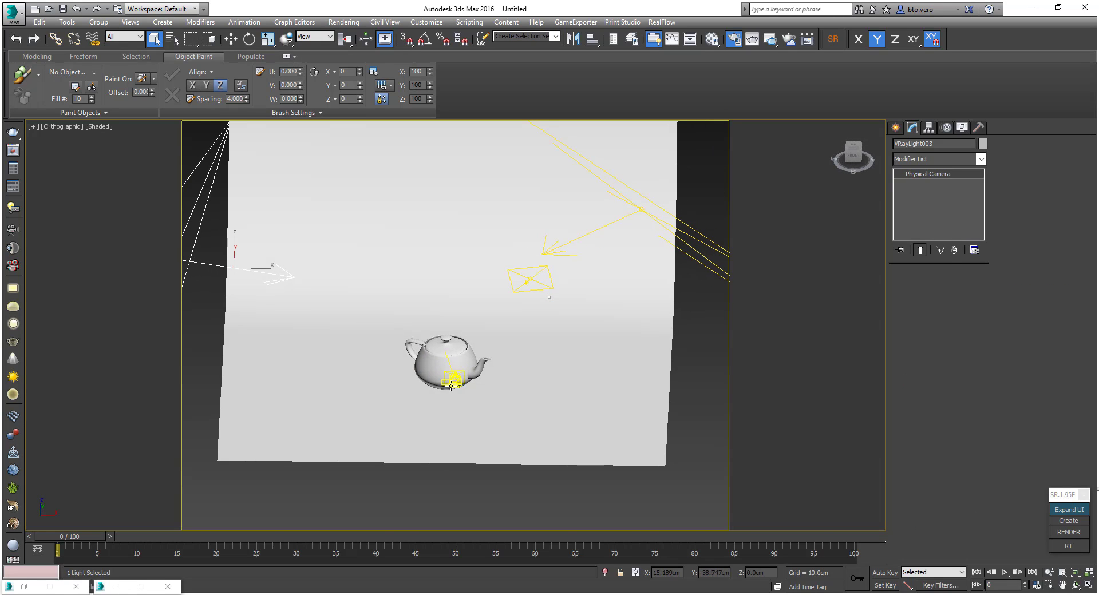
pyautogui.press('c')
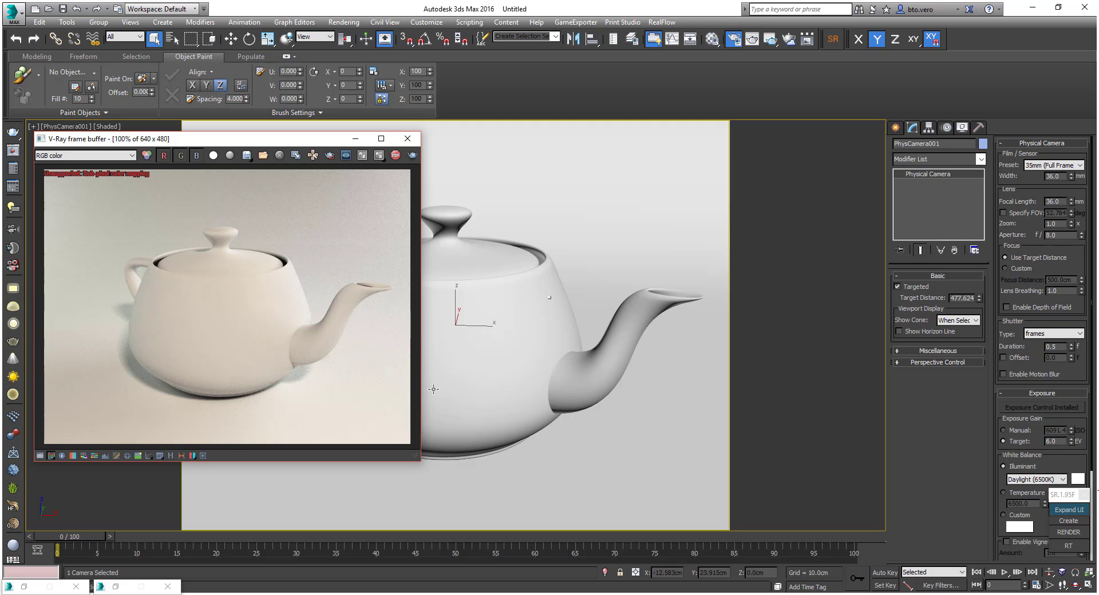
pyautogui.click(355, 140)
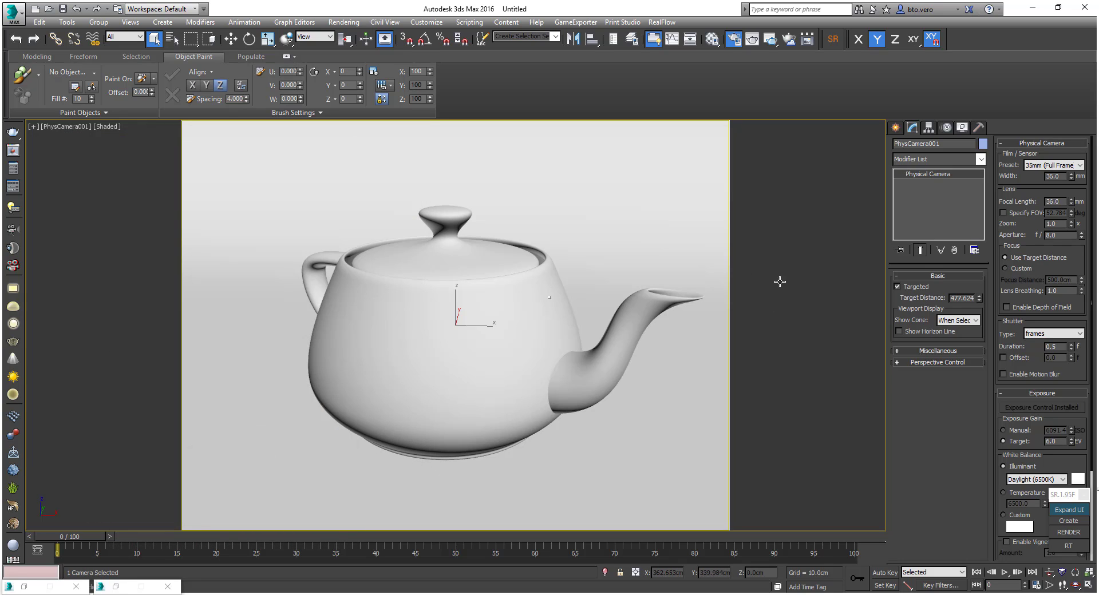
# Open the Material Editor and move its window clear of the teapot.
pyautogui.click(708, 43)
pyautogui.moveTo(524, 19); pyautogui.dragTo(382, 8)
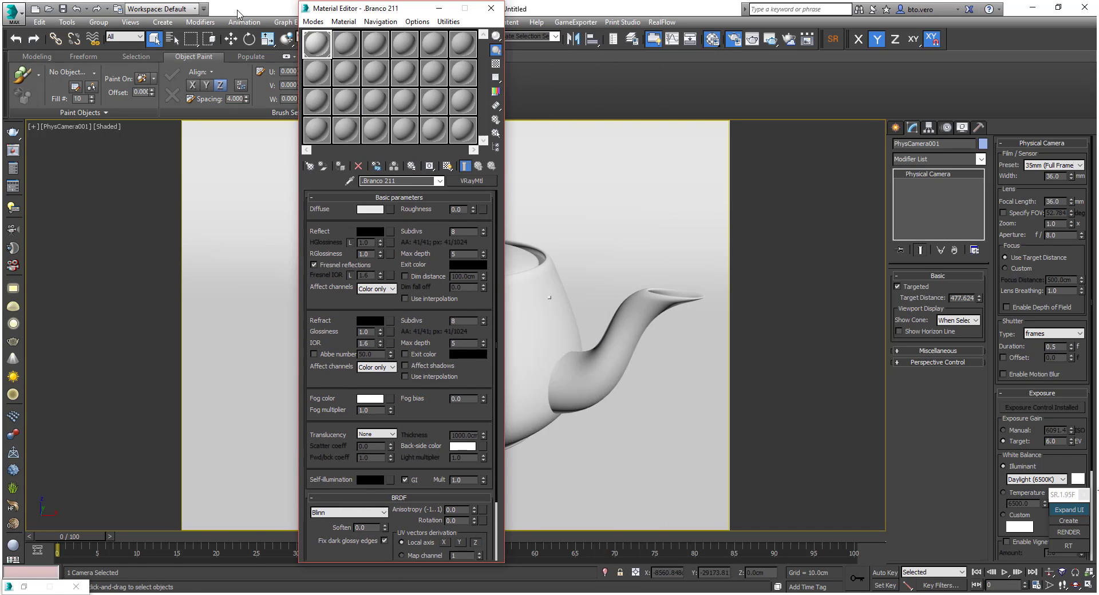
pyautogui.moveTo(238, 14); pyautogui.dragTo(196, 13)
pyautogui.click(127, 27)
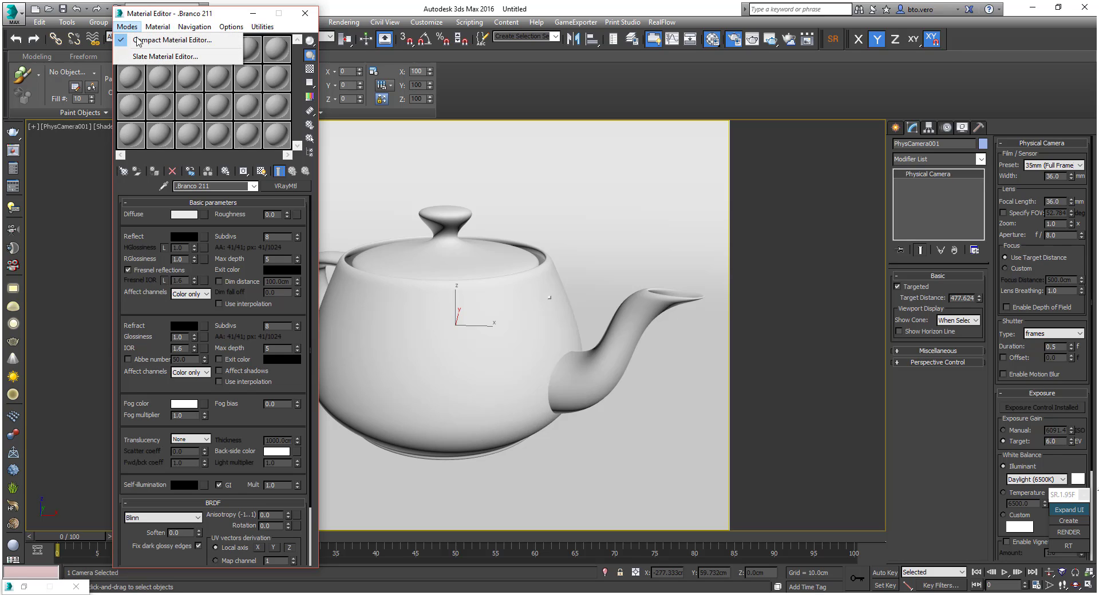
pyautogui.click(127, 27)
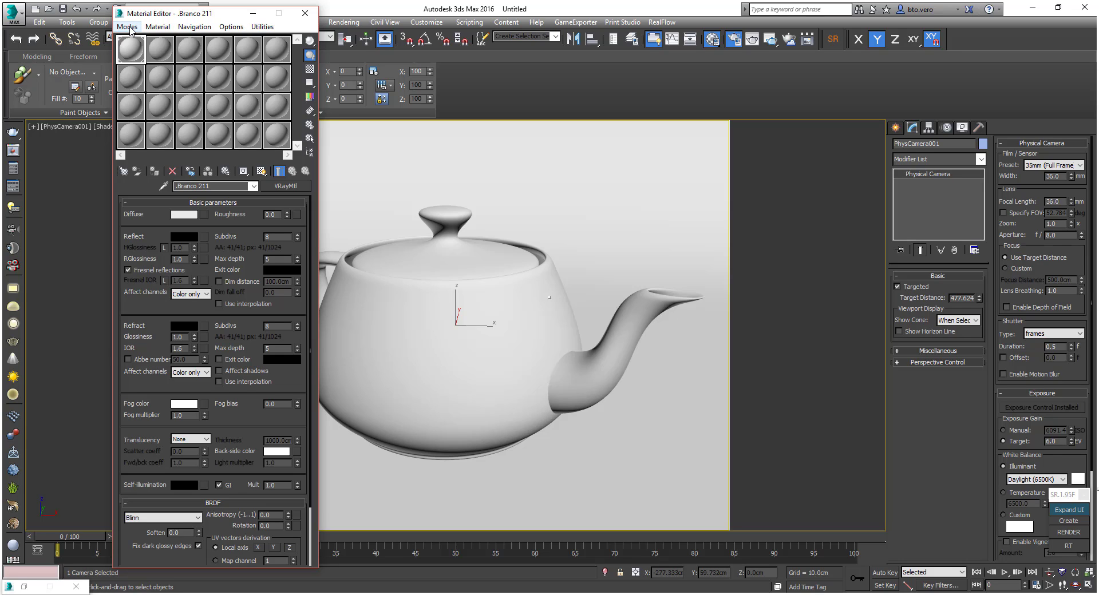
# Switch to the Slate Material Editor and add a VRayMtl node to the view.
pyautogui.click(127, 26)
pyautogui.click(141, 57)
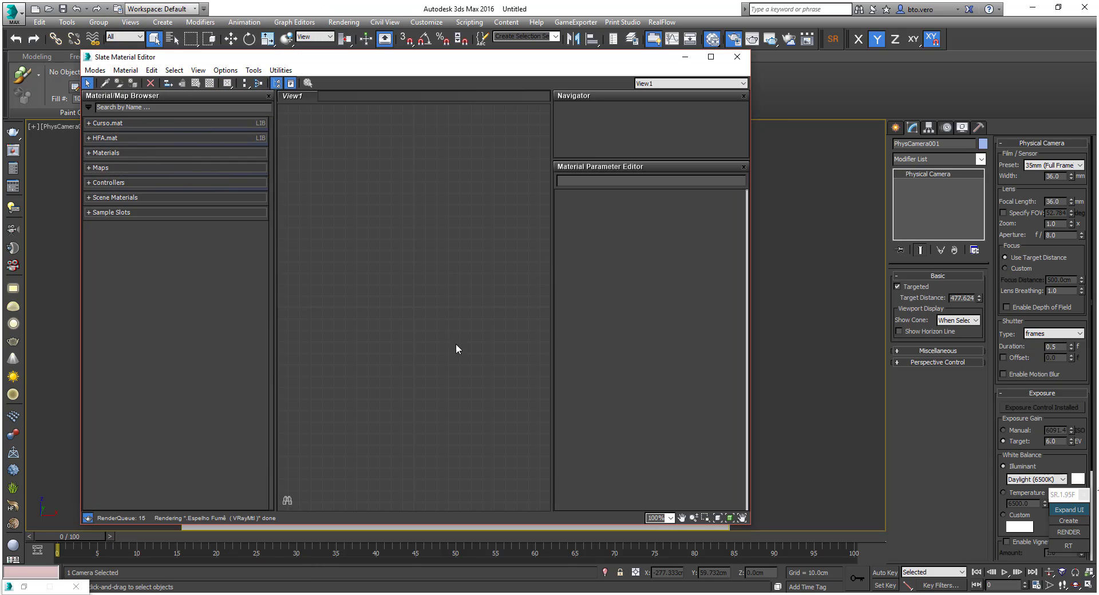
pyautogui.click(92, 153)
pyautogui.moveTo(241, 224); pyautogui.dragTo(238, 248)
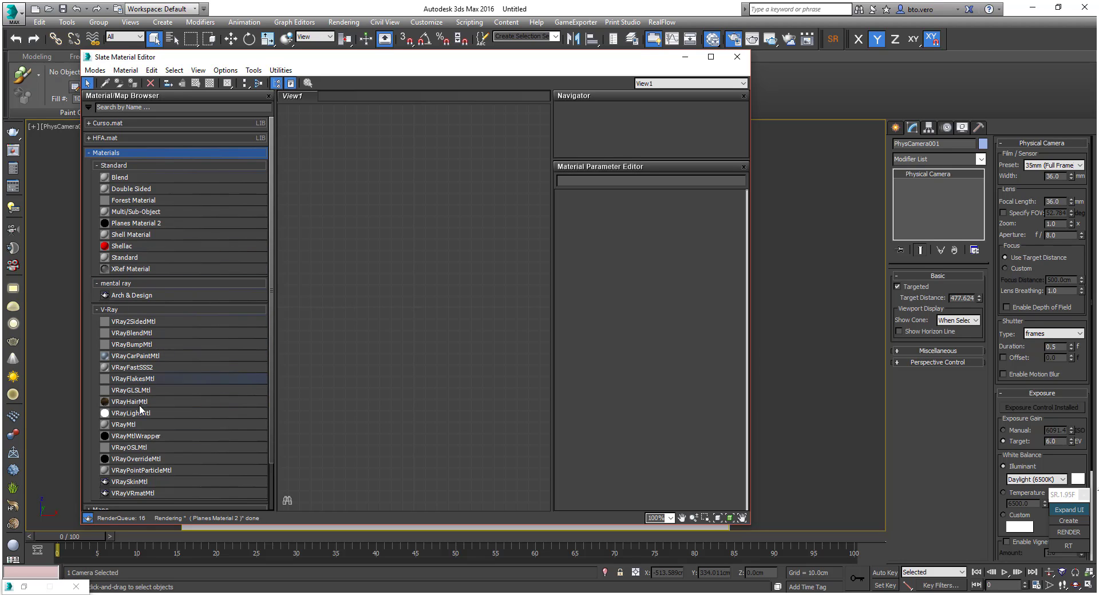
pyautogui.doubleClick(123, 425)
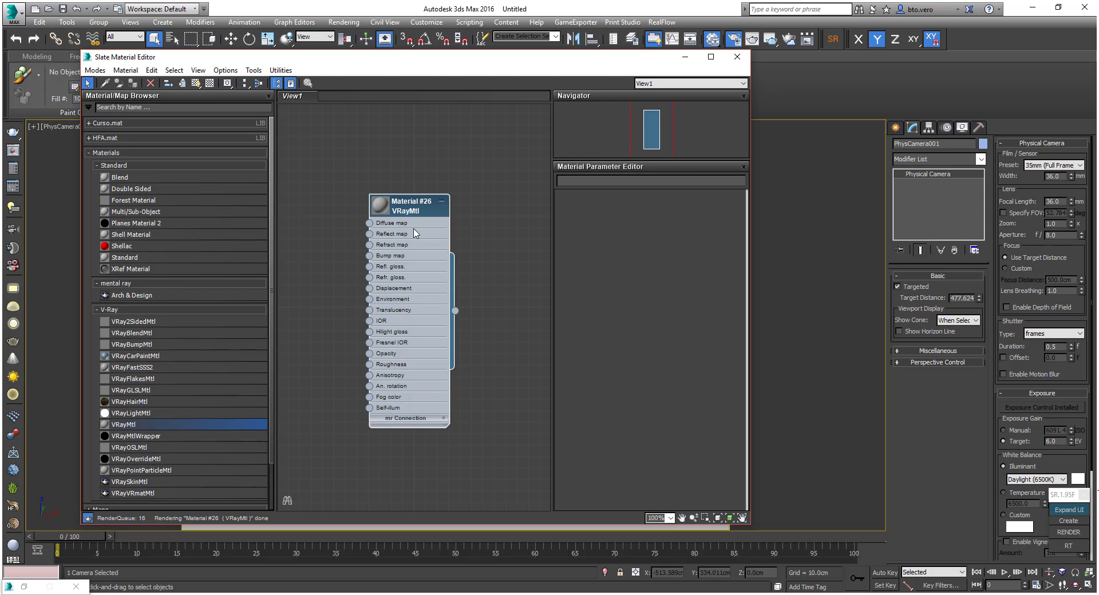
pyautogui.moveTo(370, 225); pyautogui.dragTo(324, 170)
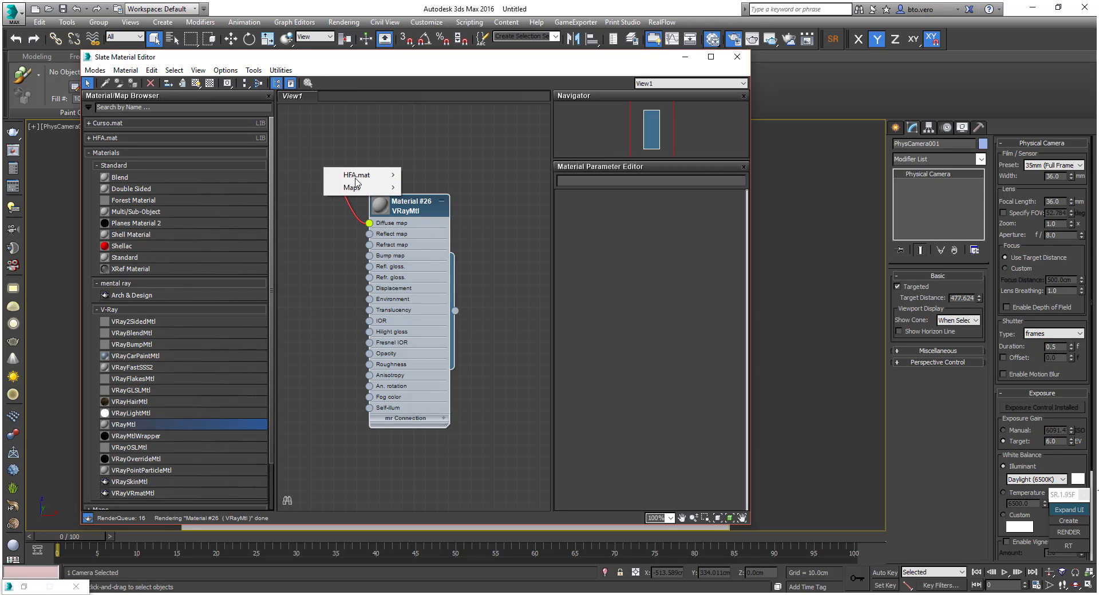
pyautogui.moveTo(371, 176)
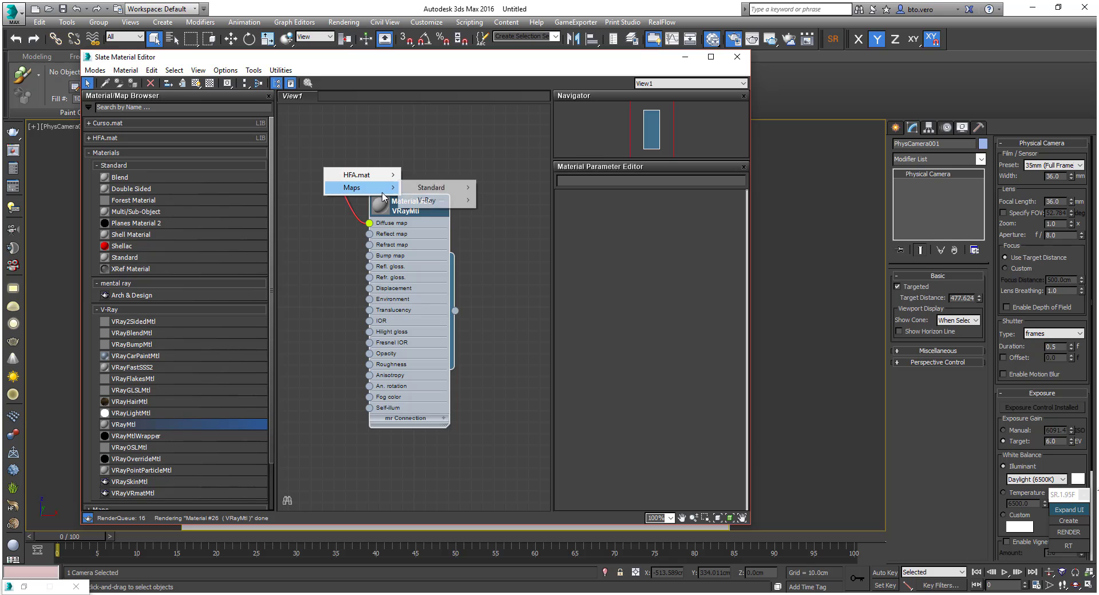
pyautogui.moveTo(449, 202)
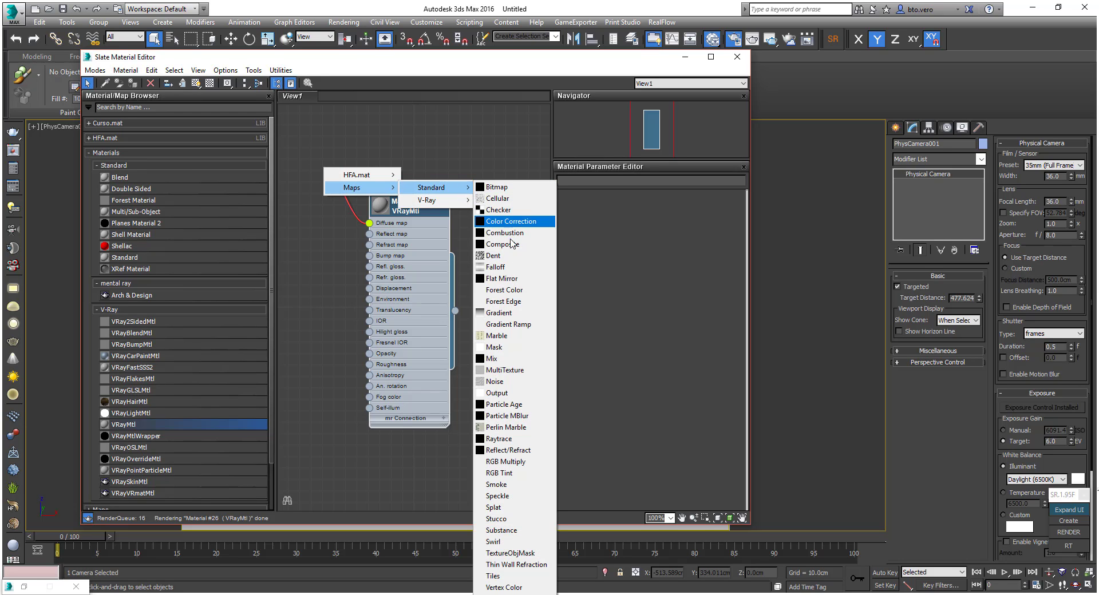
pyautogui.click(383, 136)
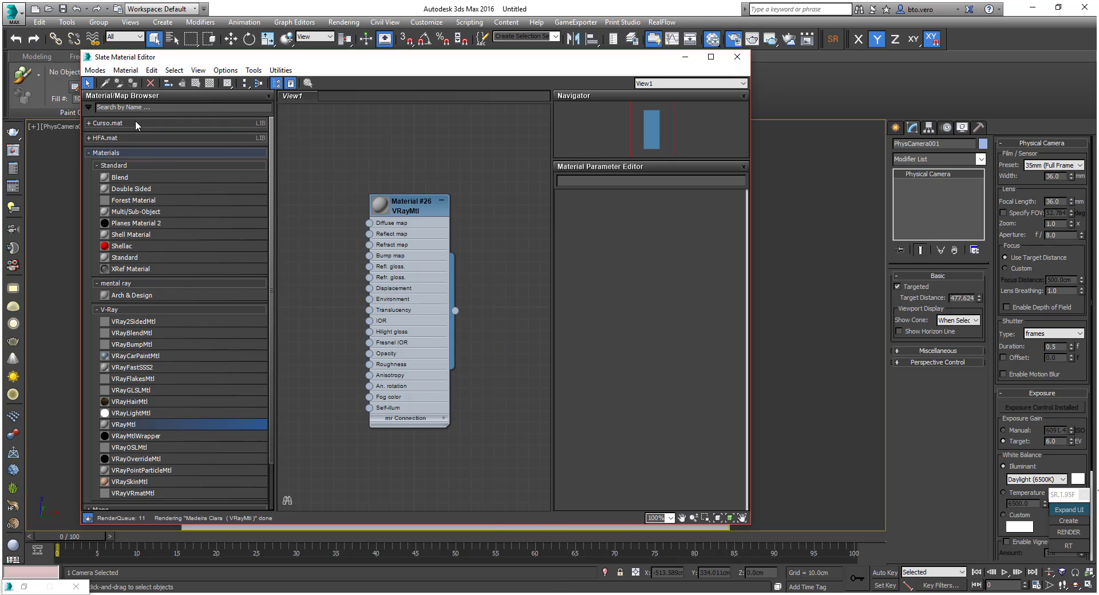
# Switch back to the Compact Material Editor.
pyautogui.click(95, 69)
pyautogui.click(121, 84)
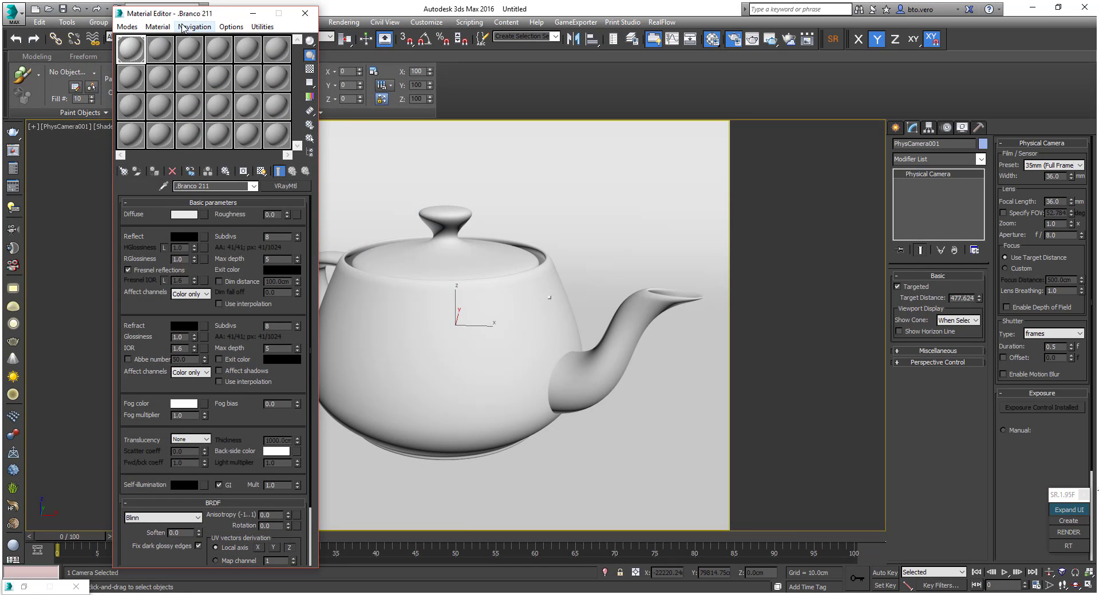
# Move the Material Editor off the teapot's handle and compare the 07 - Default and .Branco 211 sample slots.
pyautogui.moveTo(162, 15); pyautogui.dragTo(630, 13)
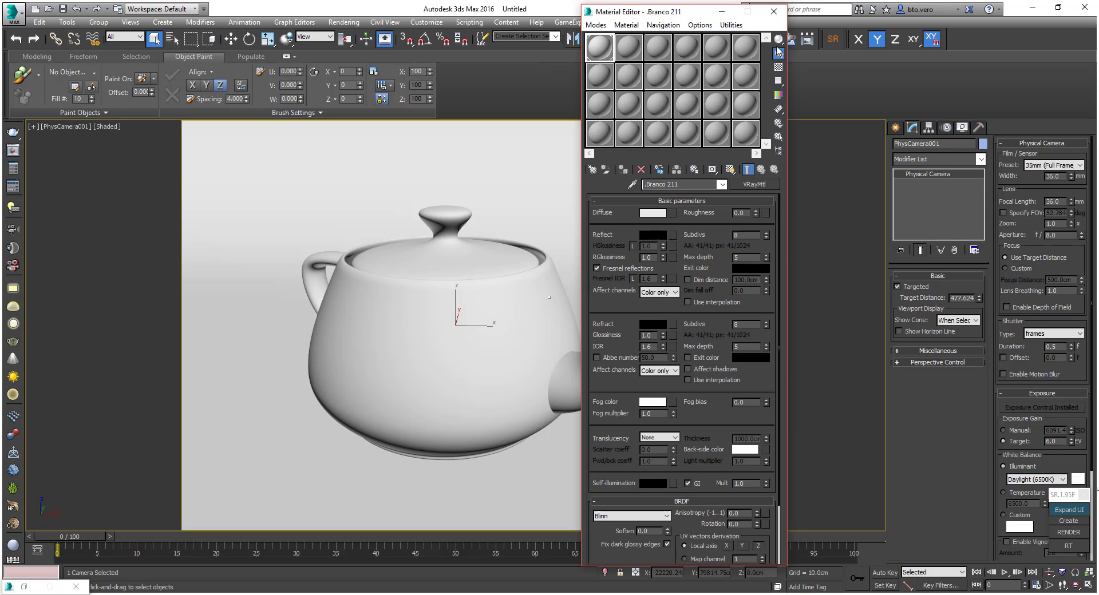
pyautogui.click(599, 76)
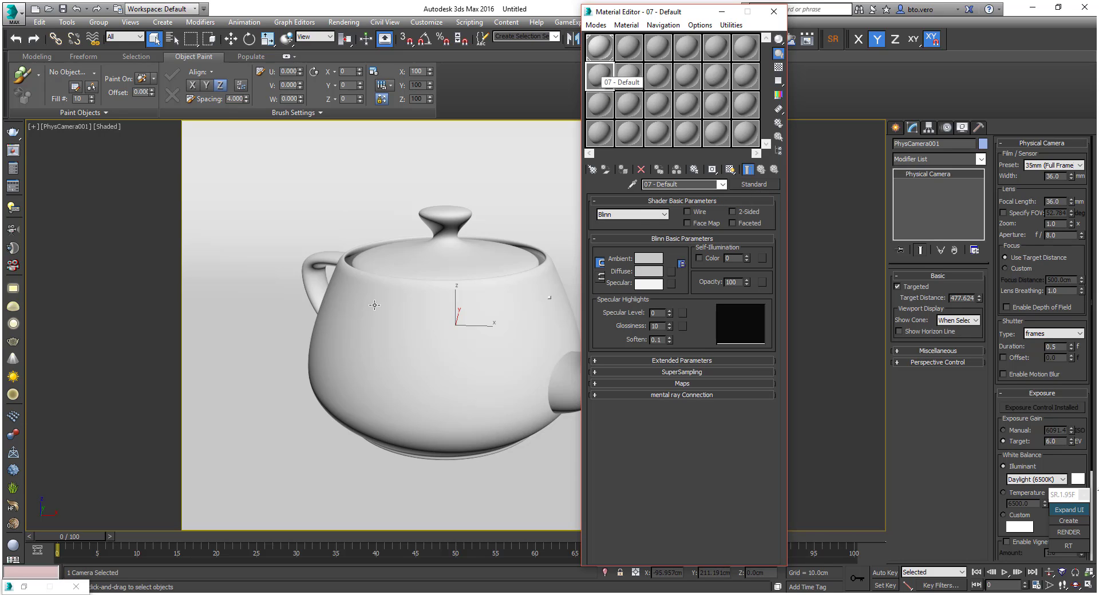
pyautogui.click(601, 60)
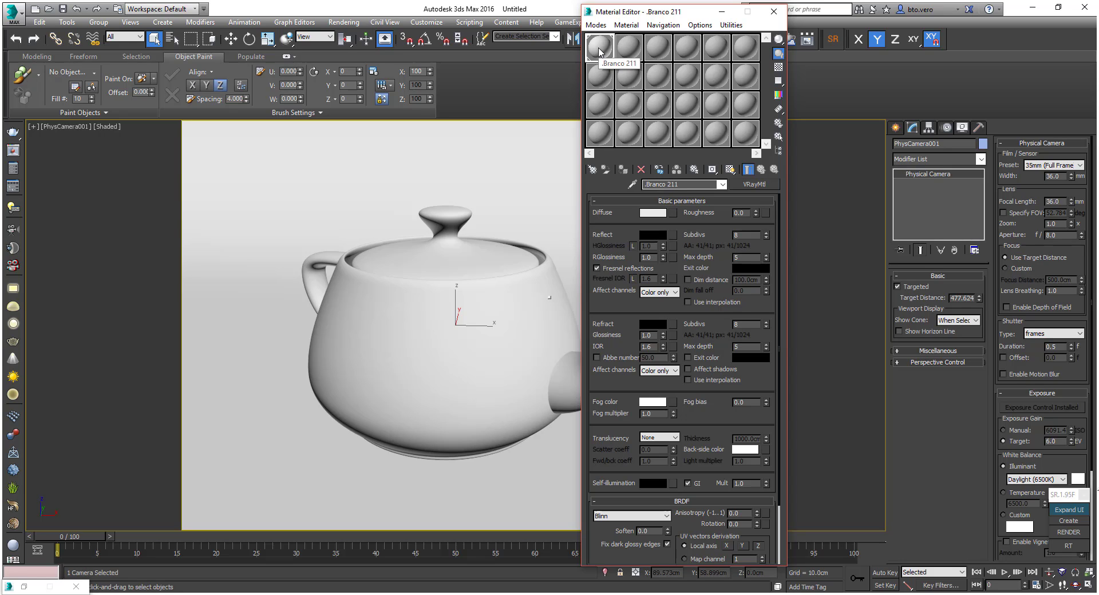
# Assign the 02 - Default material to the teapot.
pyautogui.click(503, 315)
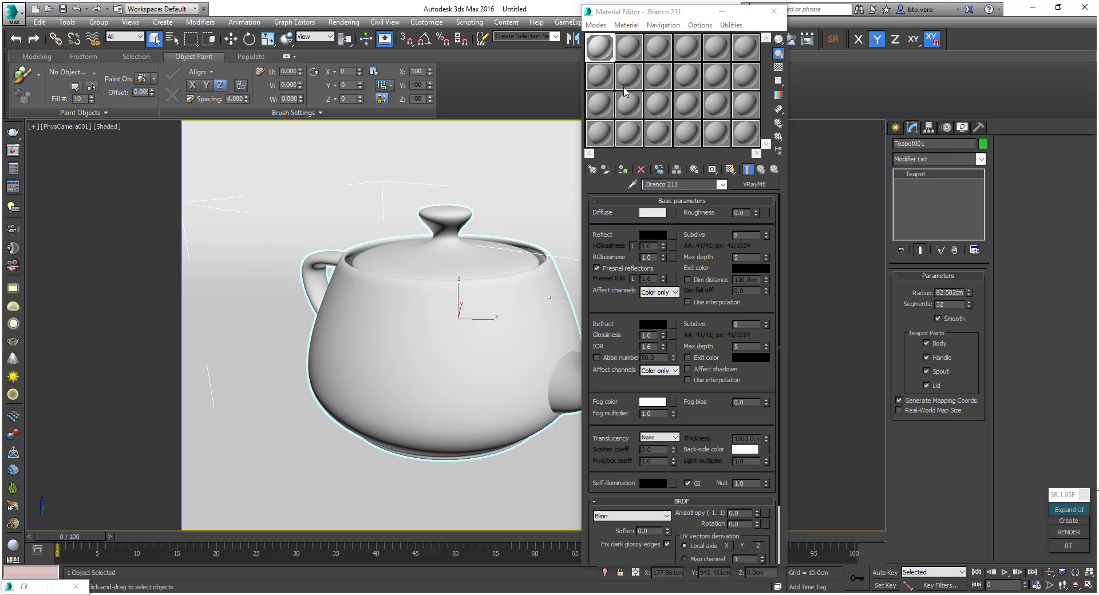
pyautogui.click(630, 54)
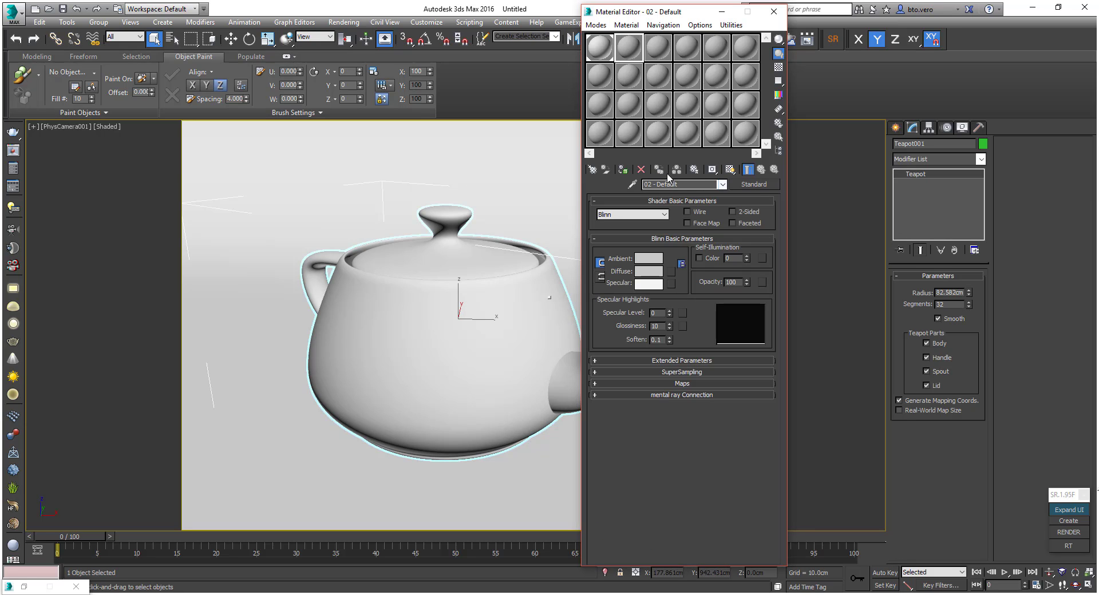
pyautogui.click(622, 169)
# Assign the 02 - Default material to the backdrop plane.
pyautogui.click(522, 161)
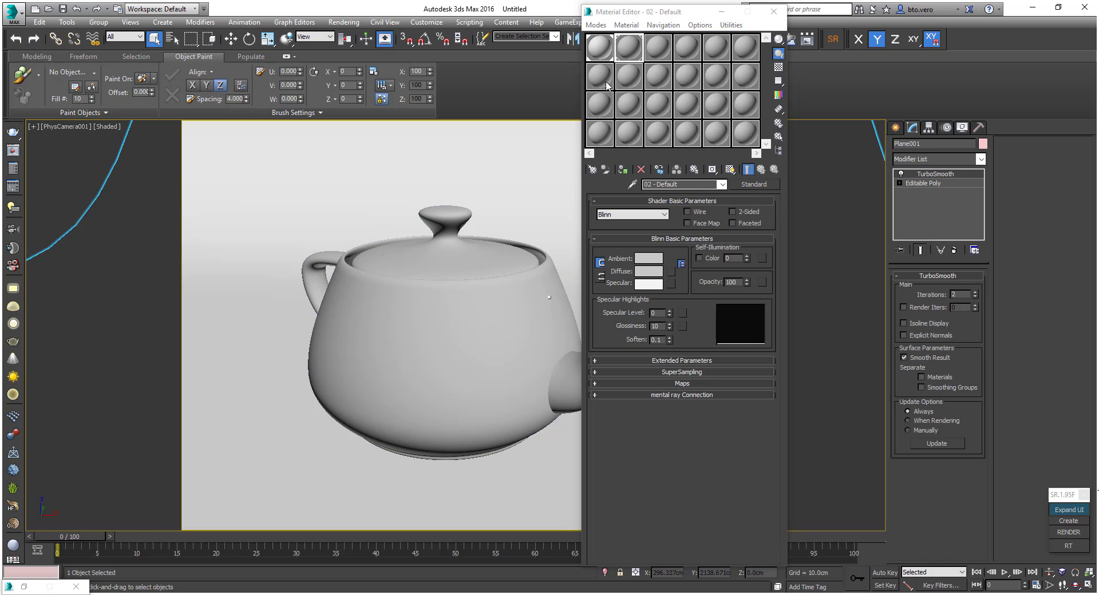
pyautogui.click(664, 58)
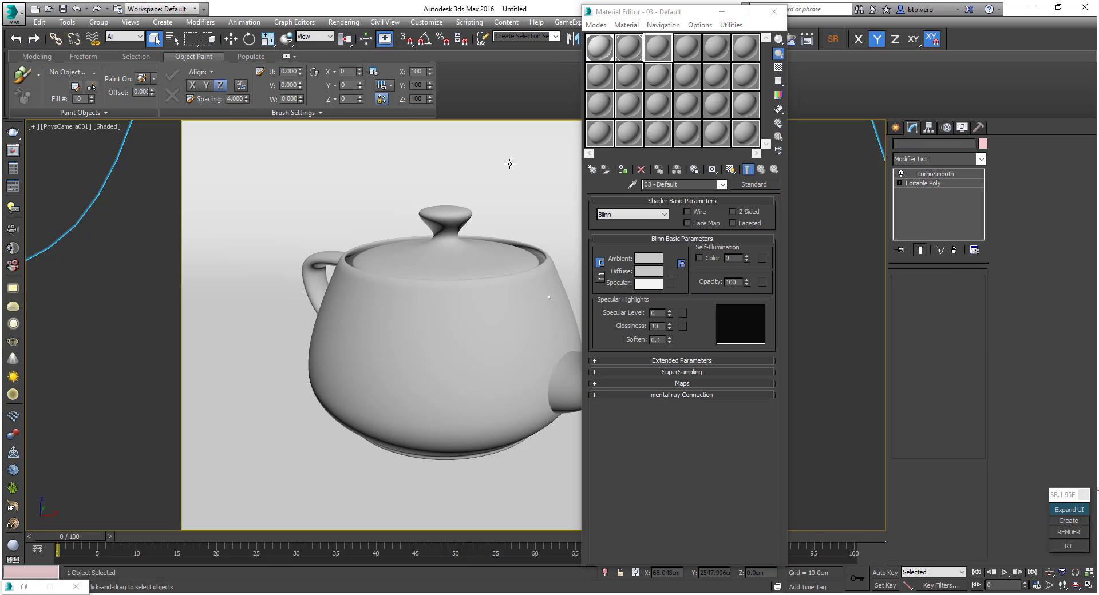
pyautogui.click(628, 47)
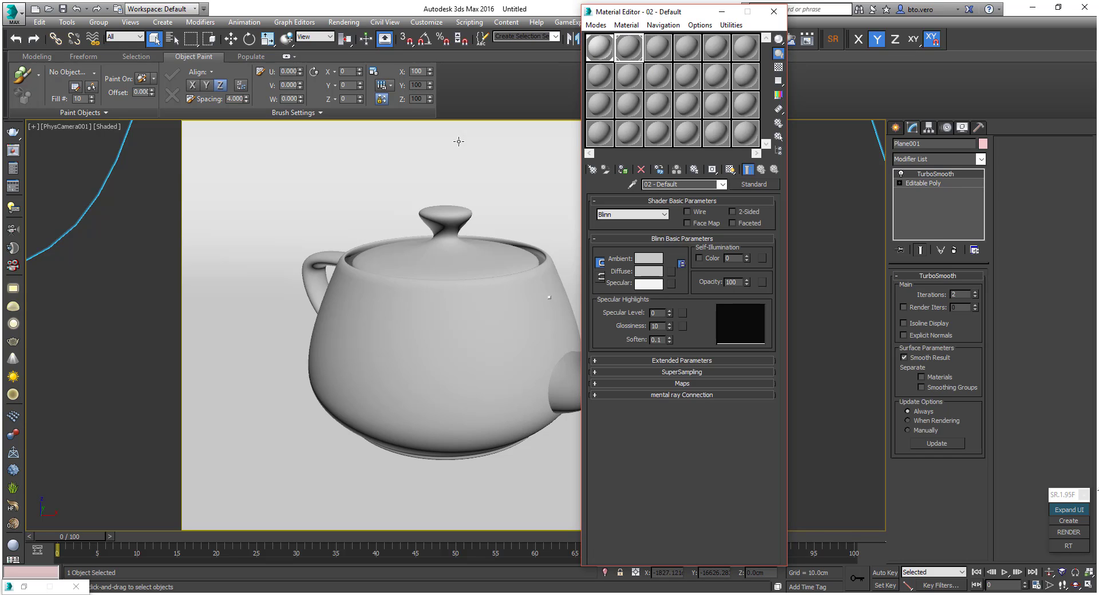
pyautogui.click(624, 172)
# Replace .Branco 211 in the first sample slot with a copy of the 03 - Default material.
pyautogui.click(600, 49)
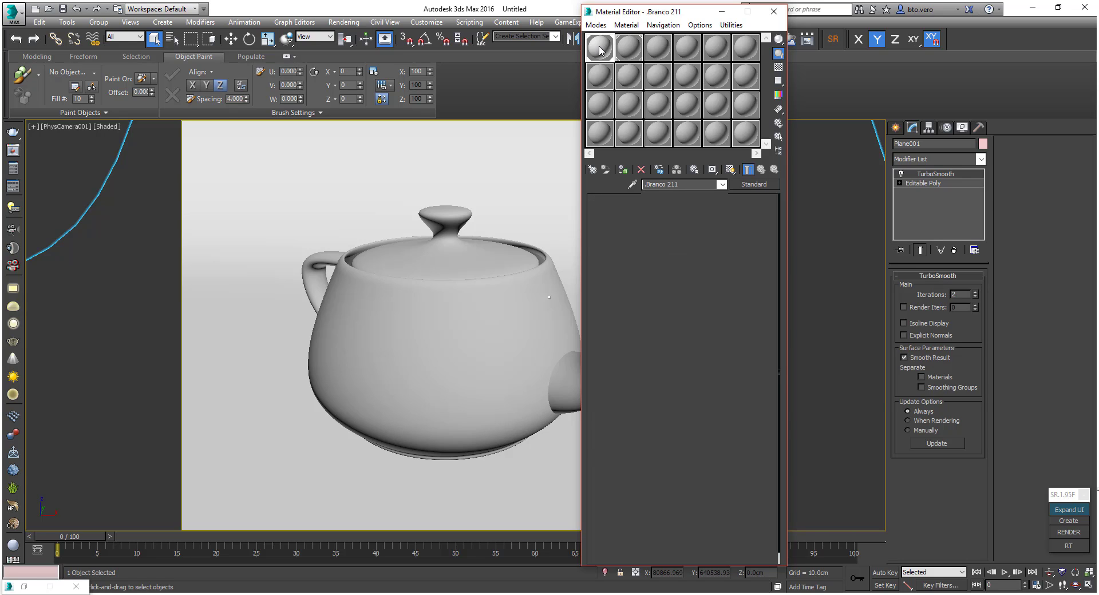
pyautogui.click(658, 47)
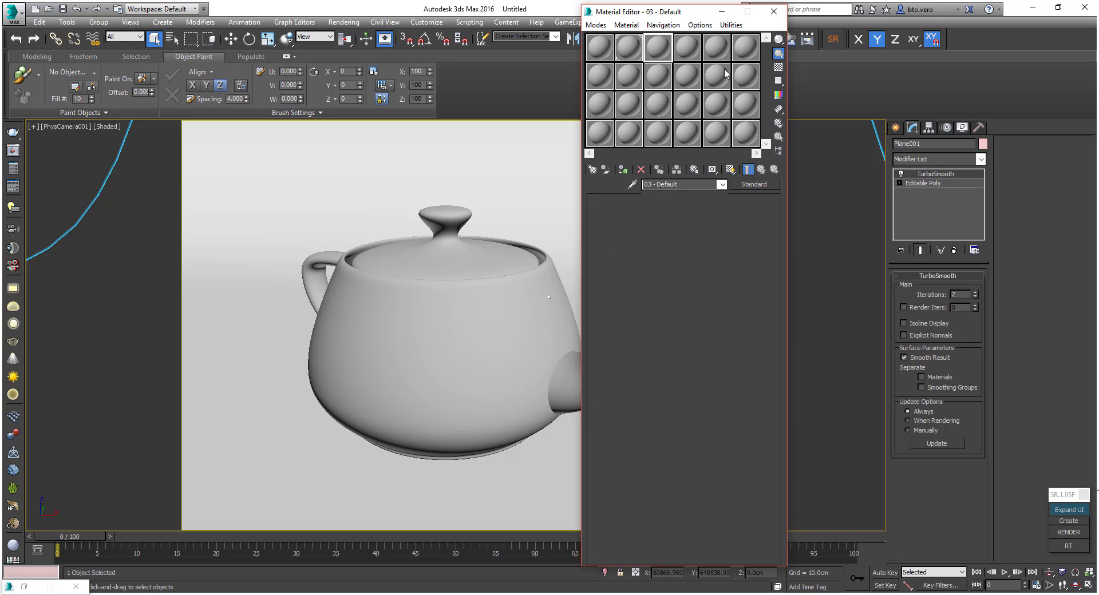
pyautogui.moveTo(659, 58); pyautogui.dragTo(601, 64)
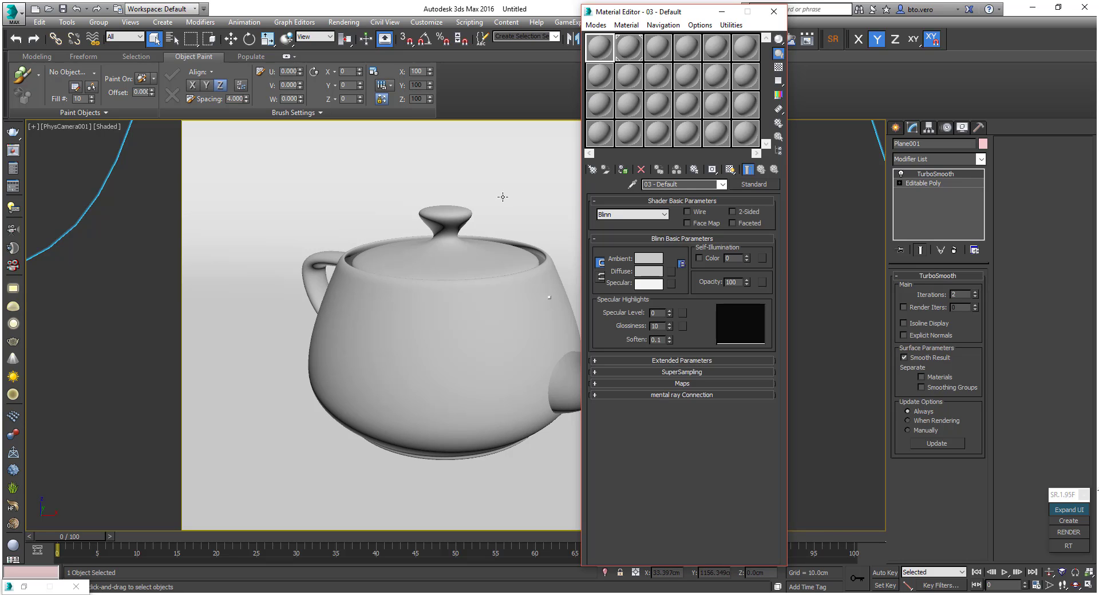
# Bring .Branco 211 back into the first sample slot by picking the material from the backdrop, and move the editor aside.
pyautogui.click(631, 186)
pyautogui.click(504, 196)
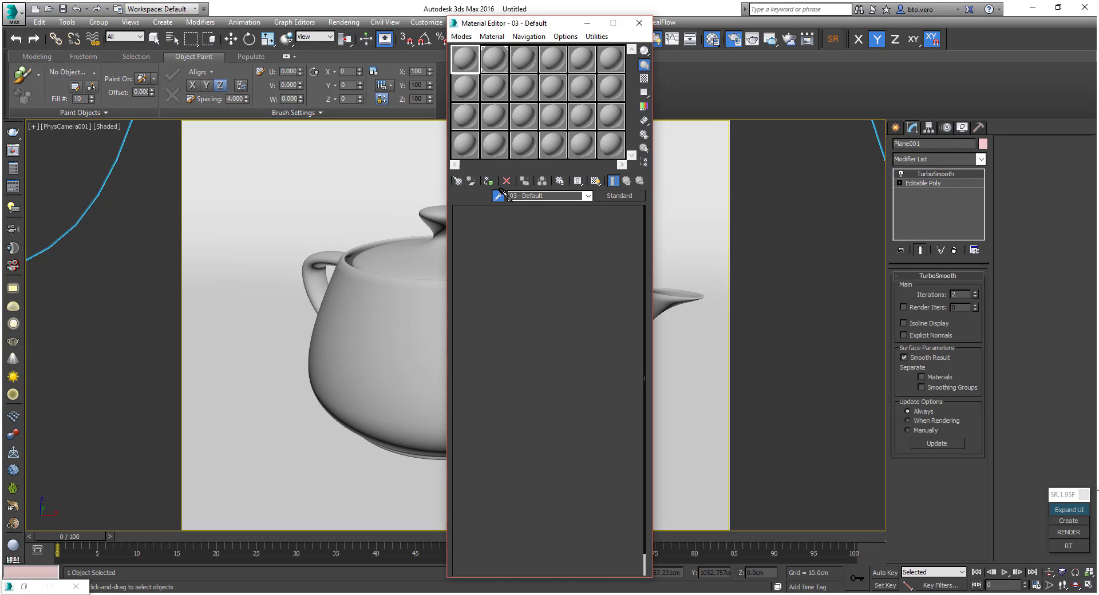
pyautogui.moveTo(547, 23); pyautogui.dragTo(782, 40)
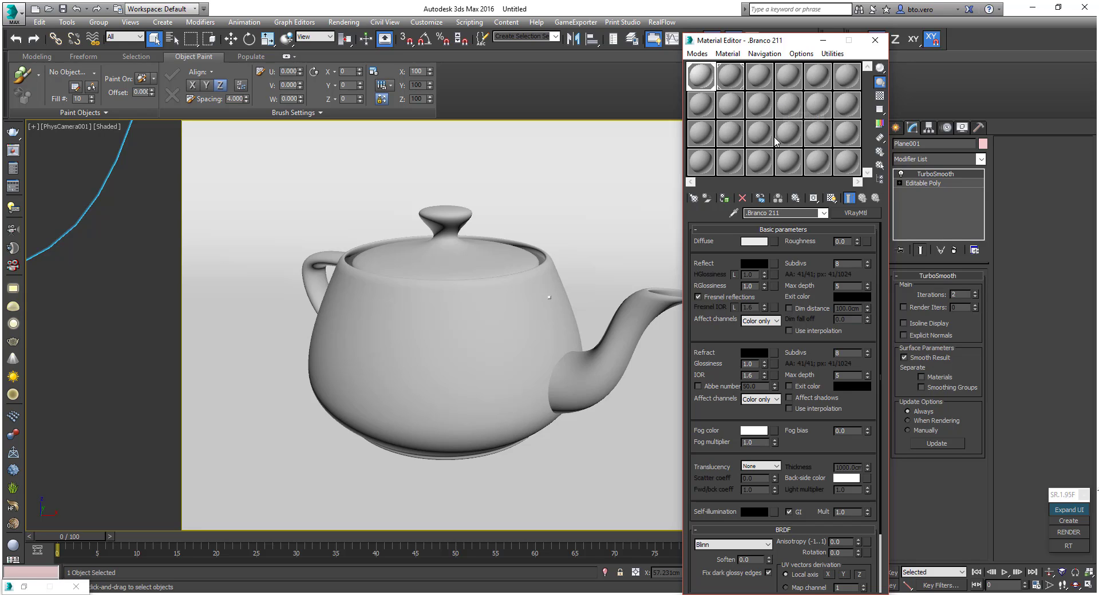
# Cycle the sample slot layout through its 3X2, 5X3 and 6X4 arrangements, ending on 6X4.
pyautogui.click(728, 54)
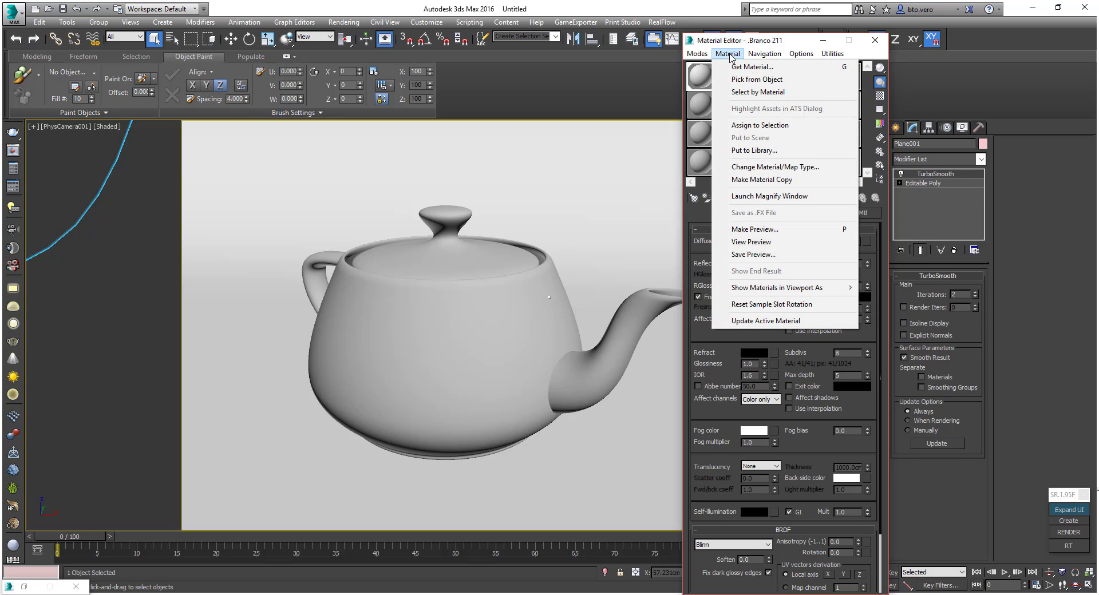
pyautogui.moveTo(801, 54)
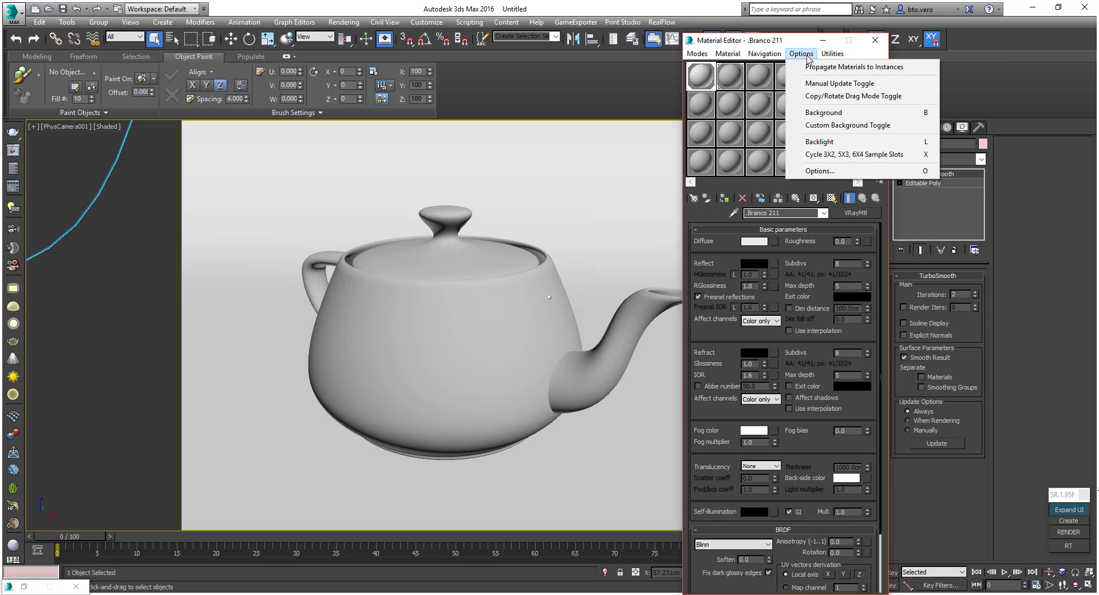
pyautogui.click(838, 155)
pyautogui.press('x')
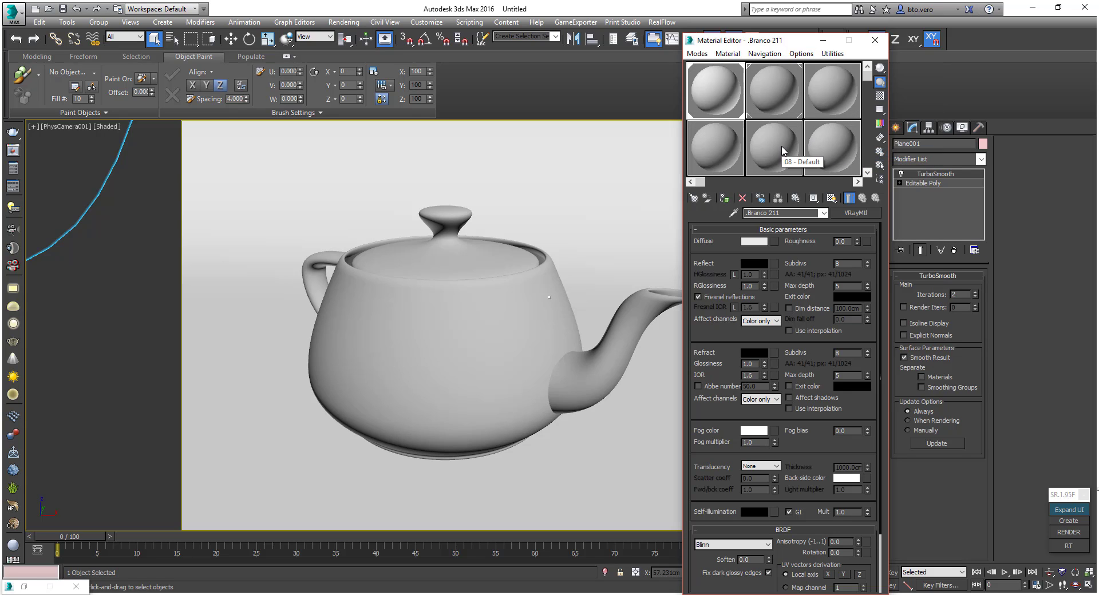
pyautogui.press('x')
pyautogui.press('x')
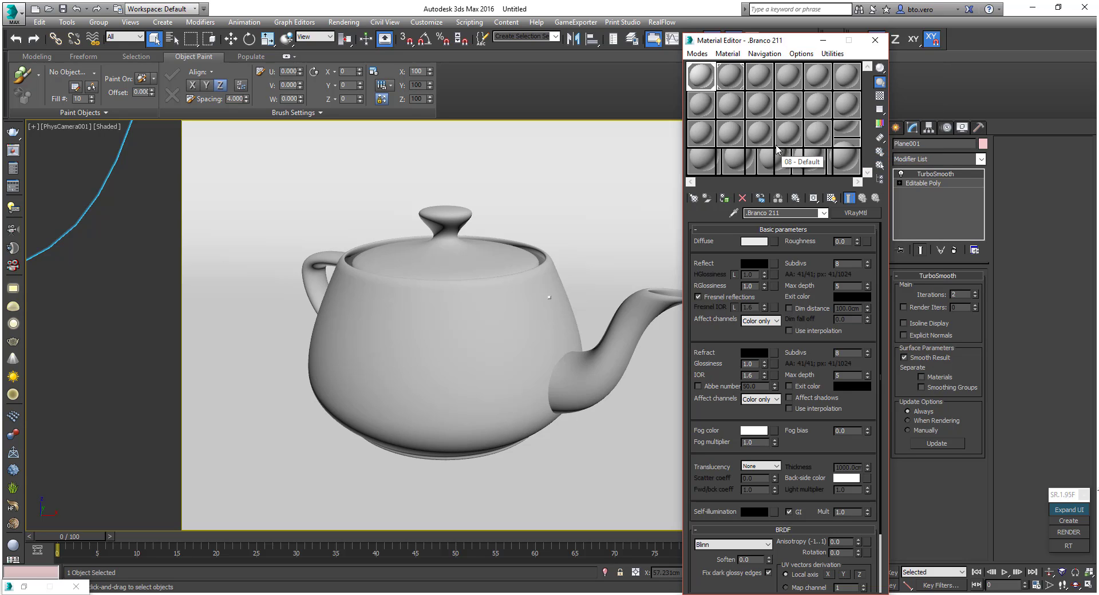
# Copy the 03 - Default material onto the first sample slot and give it a light purple diffuse color.
pyautogui.click(712, 105)
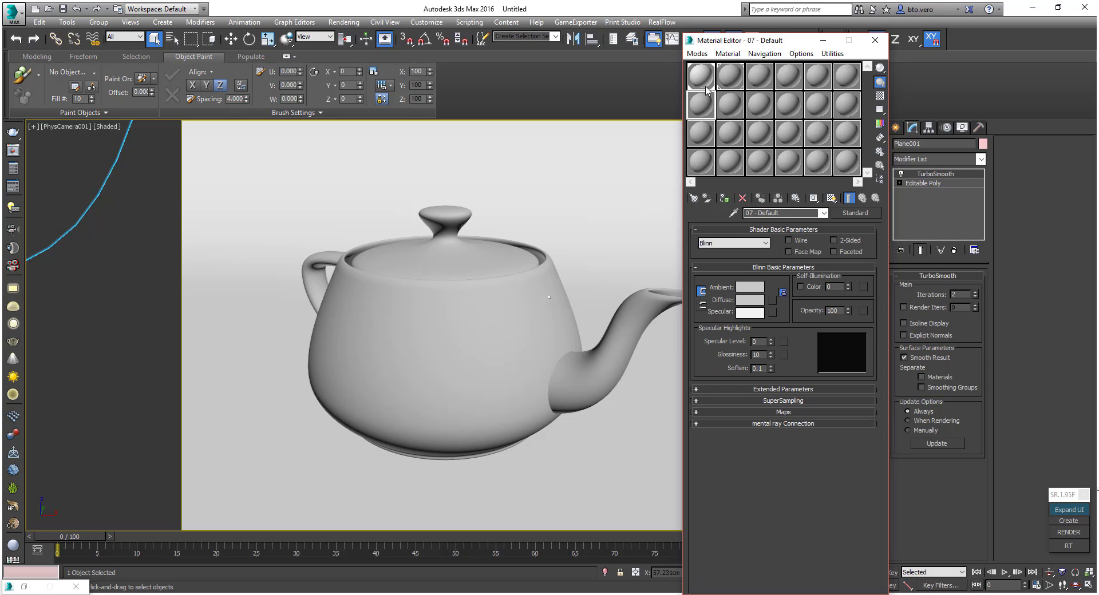
pyautogui.click(708, 86)
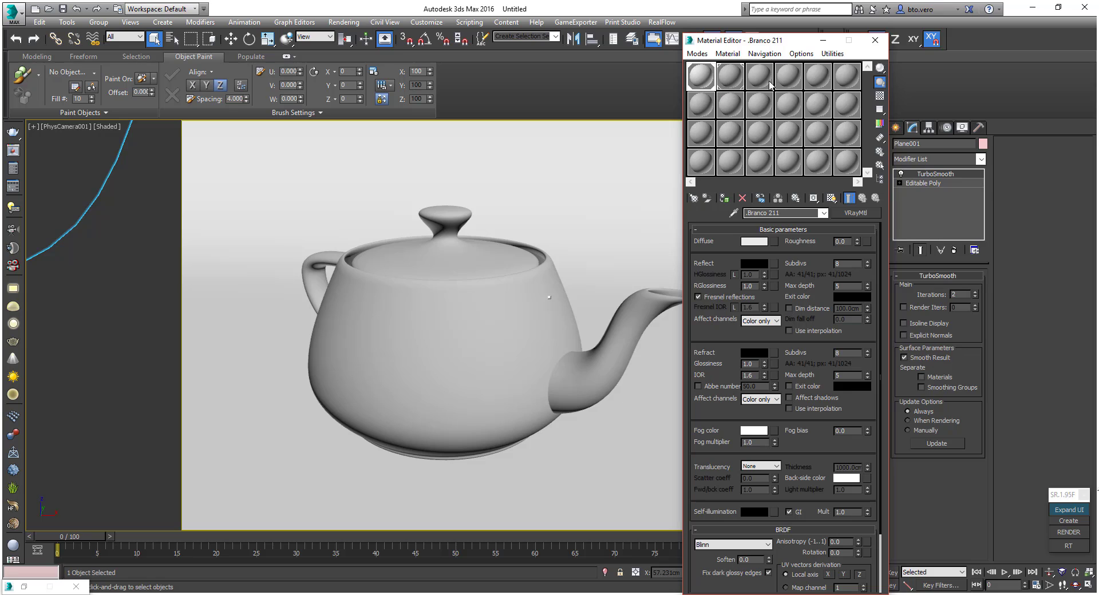
pyautogui.moveTo(767, 85); pyautogui.dragTo(703, 83)
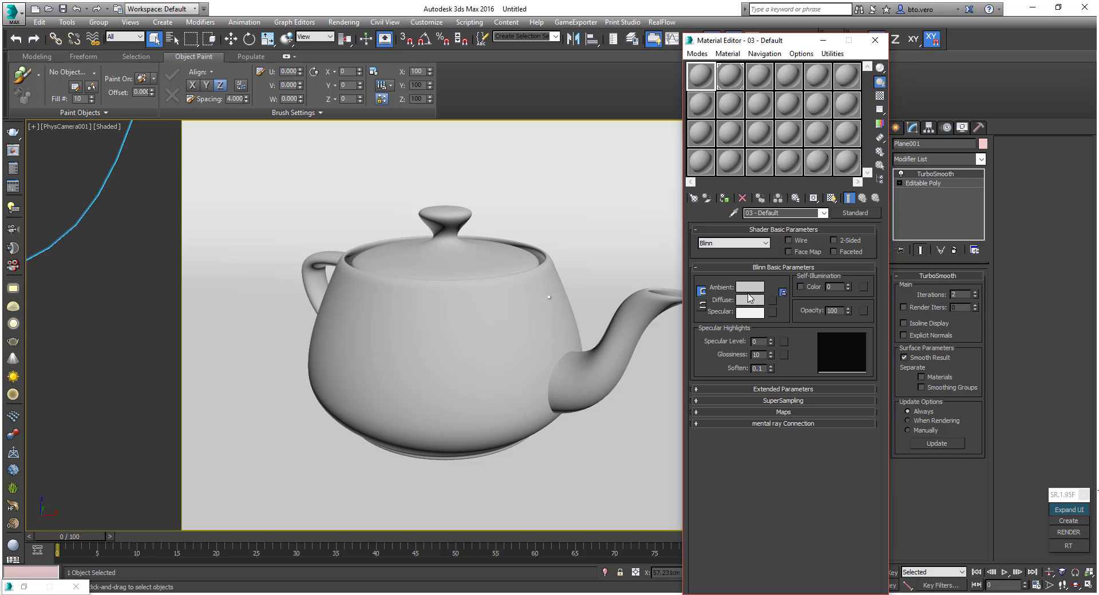
pyautogui.click(750, 299)
pyautogui.click(381, 86)
pyautogui.click(421, 170)
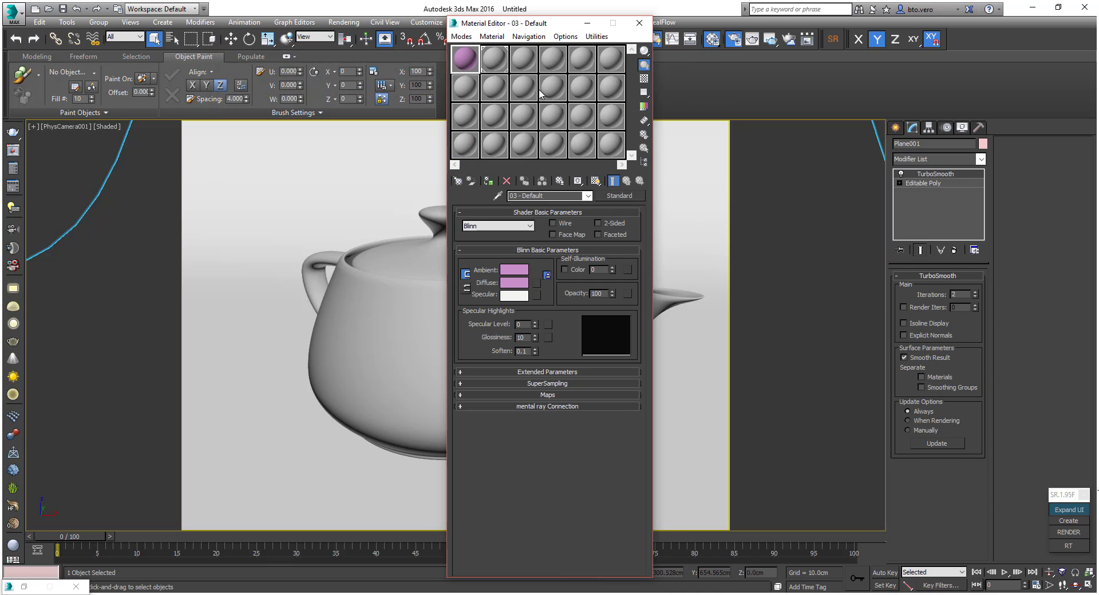
# Replace the first sample slot's material with a copy of 10 - Default and move the Material Editor off the teapot body.
pyautogui.click(467, 77)
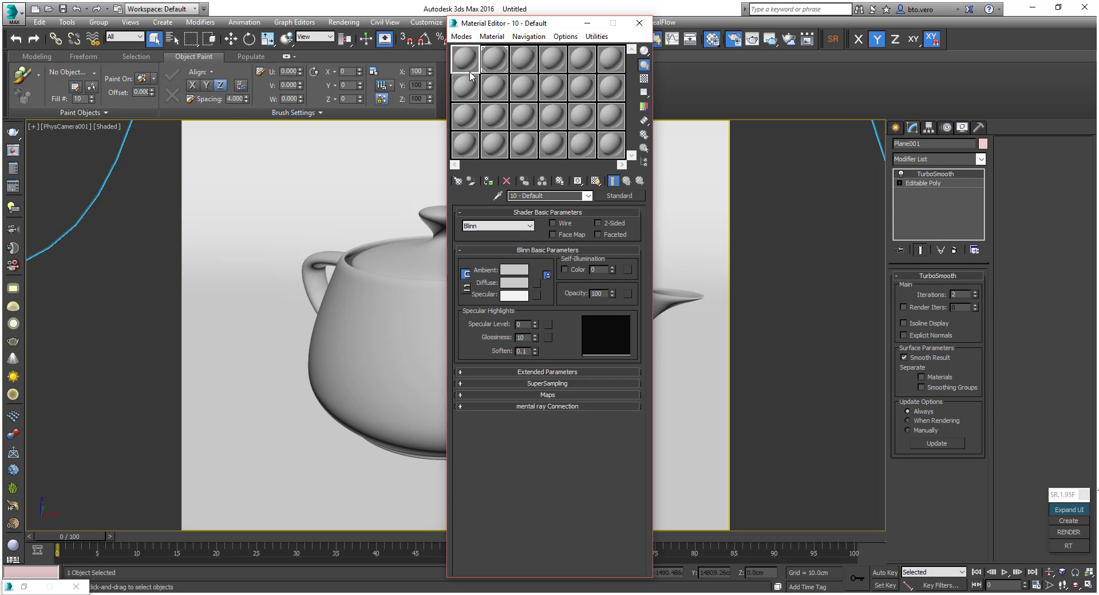
pyautogui.moveTo(512, 22); pyautogui.dragTo(711, 63)
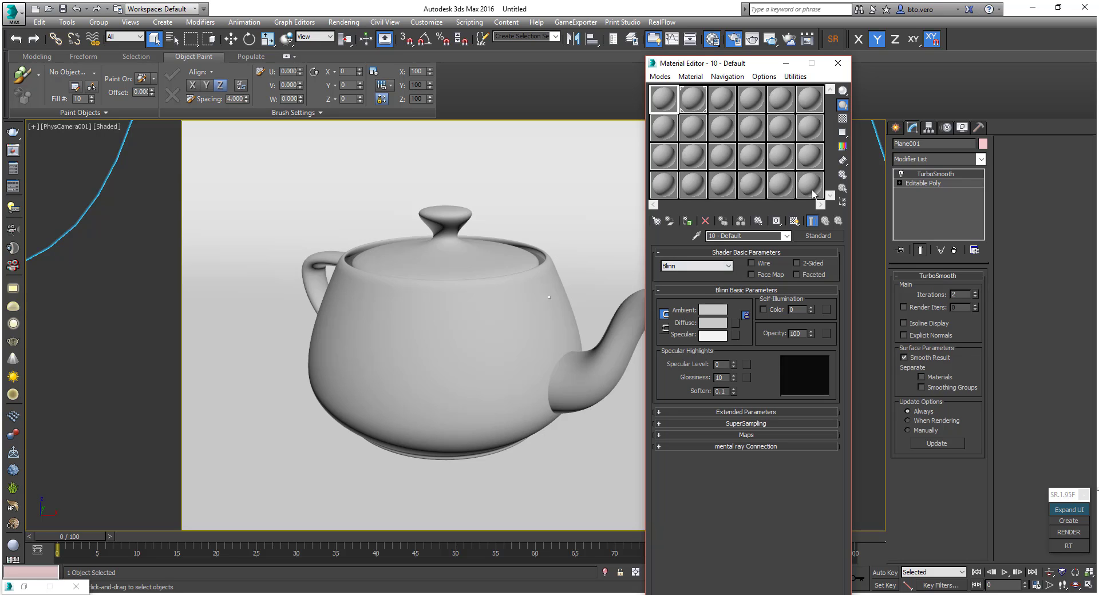
# Open the type browser for the 10 - Default material and examine the Curso.mat and HFA.mat libraries.
pyautogui.click(818, 235)
pyautogui.click(587, 101)
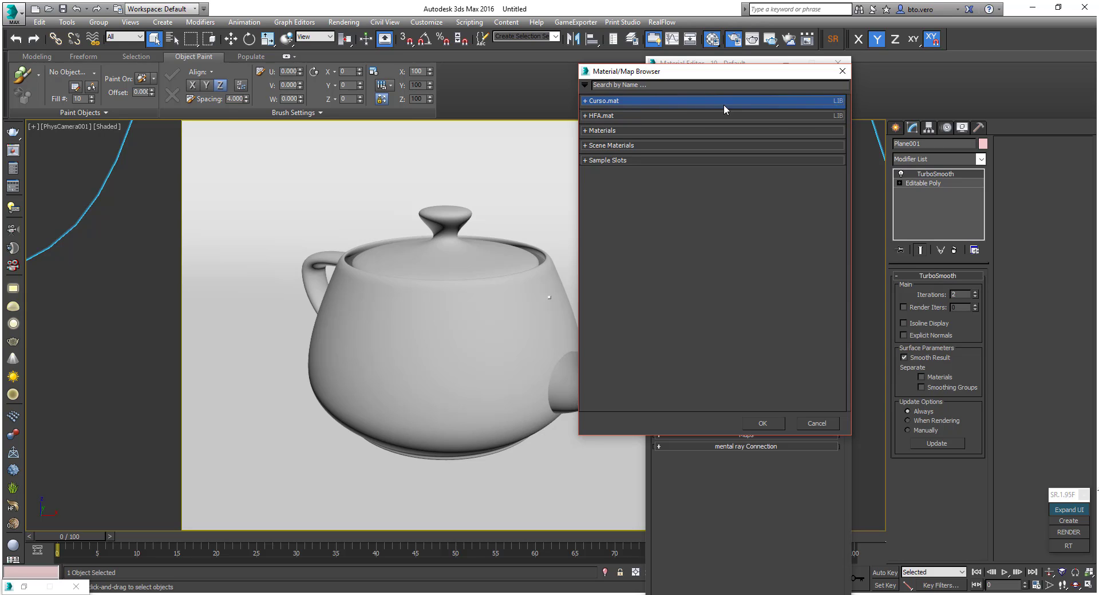
pyautogui.click(584, 102)
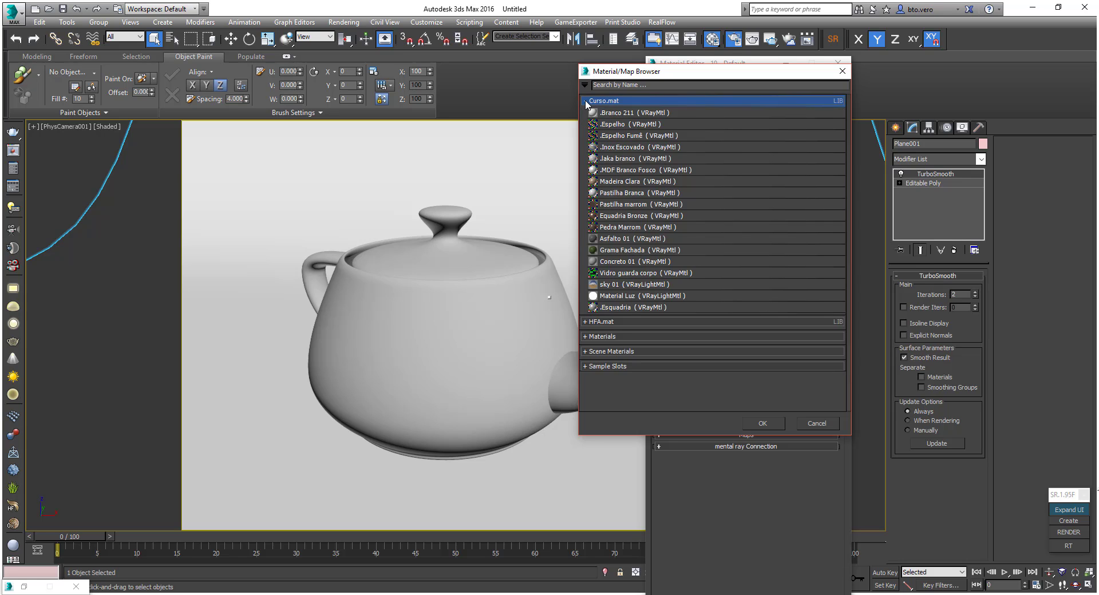
pyautogui.click(583, 101)
pyautogui.click(584, 116)
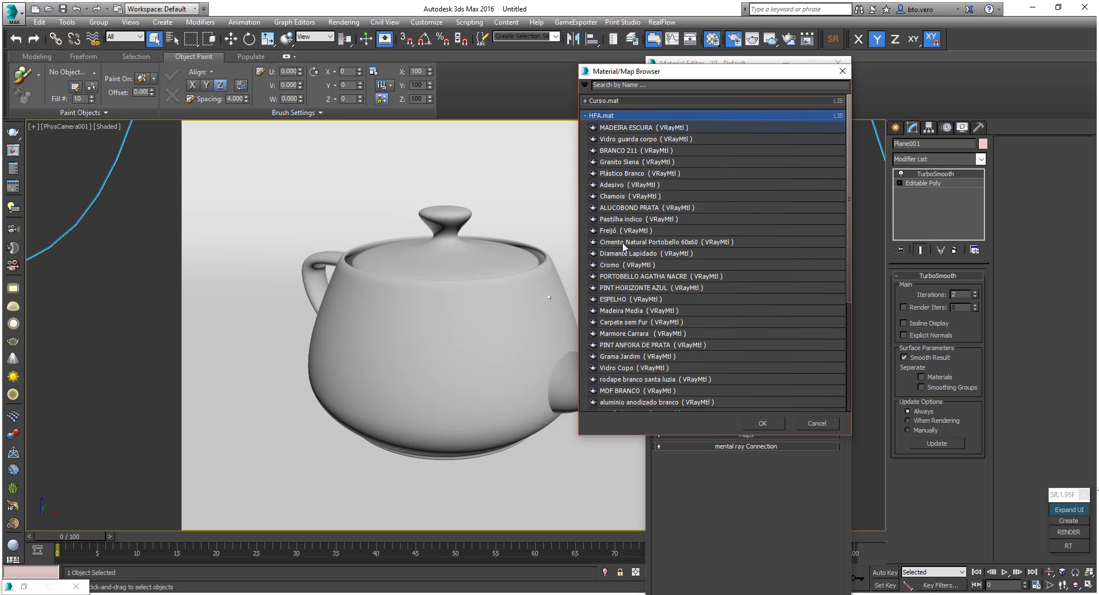
pyautogui.click(587, 116)
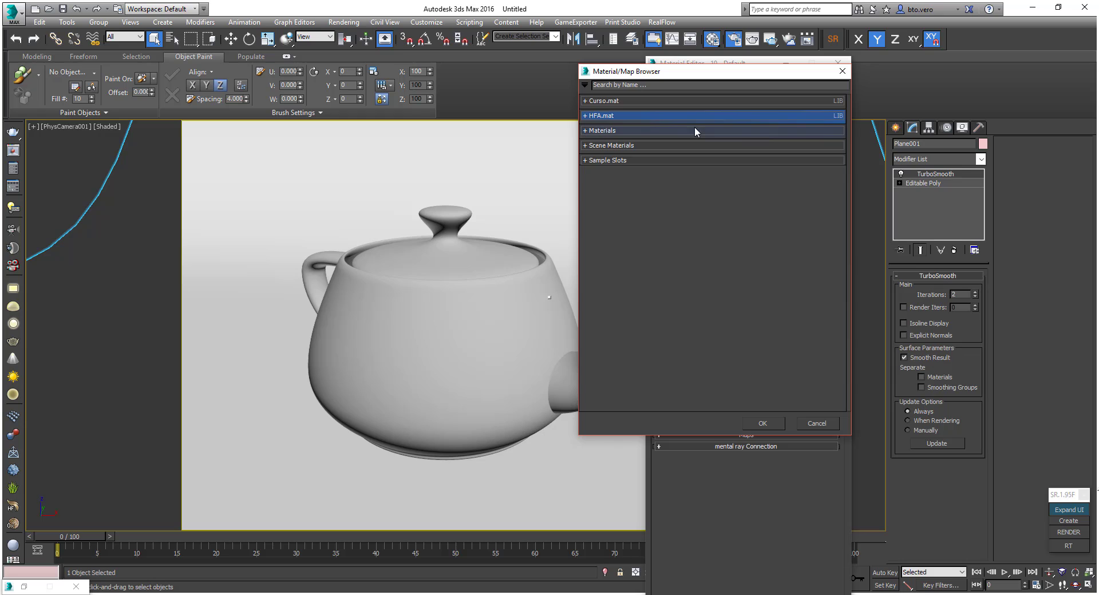
# Examine the Standard, mental ray and V-Ray groups of material types, highlighting the Standard type.
pyautogui.click(588, 131)
pyautogui.click(592, 143)
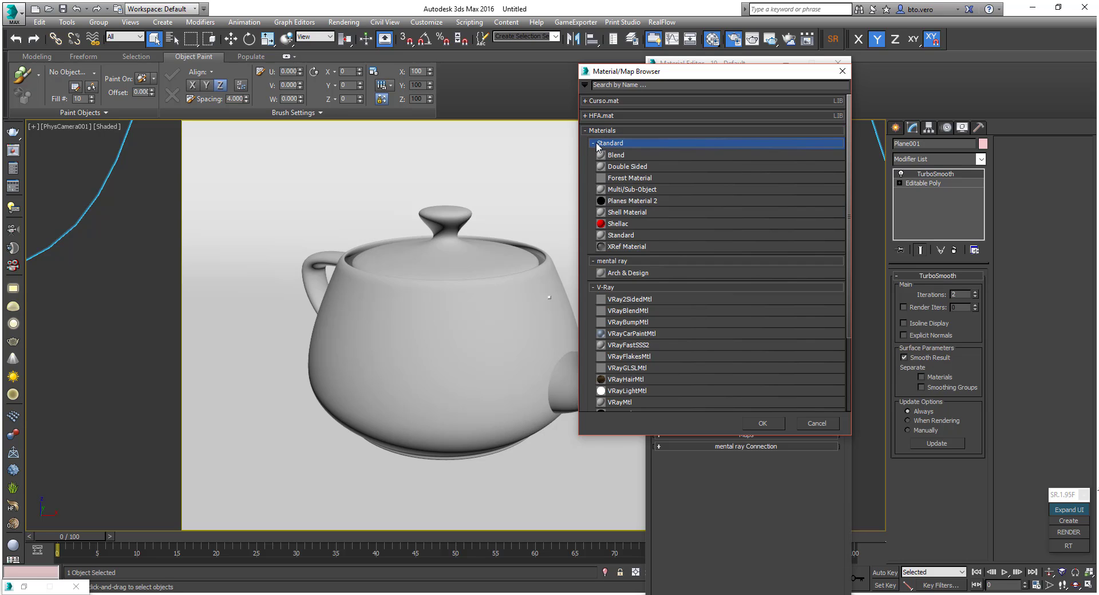
pyautogui.click(592, 158)
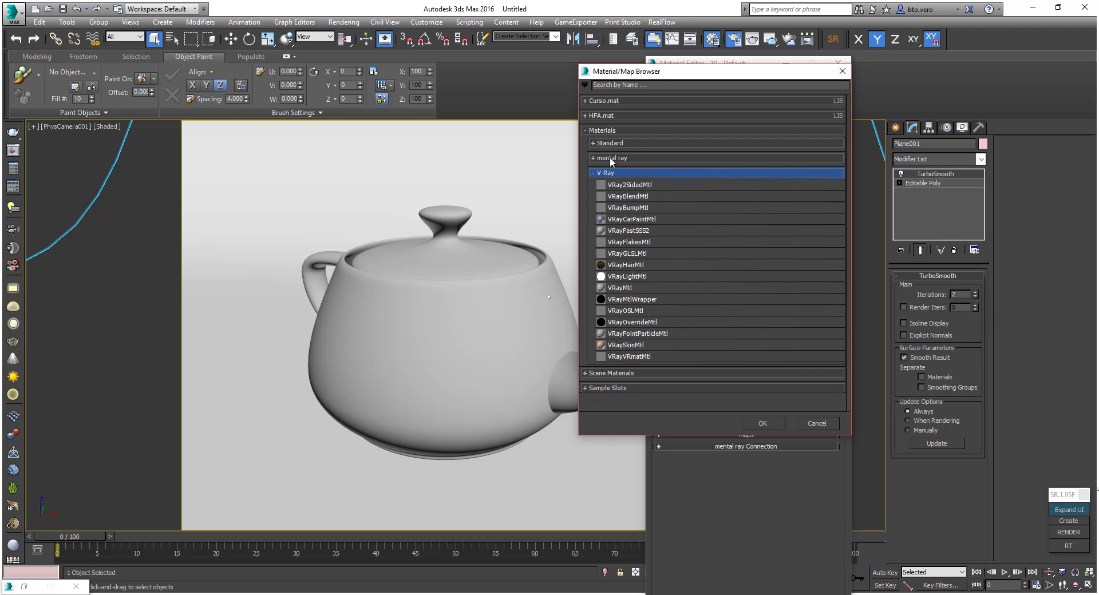
pyautogui.click(594, 174)
pyautogui.click(594, 144)
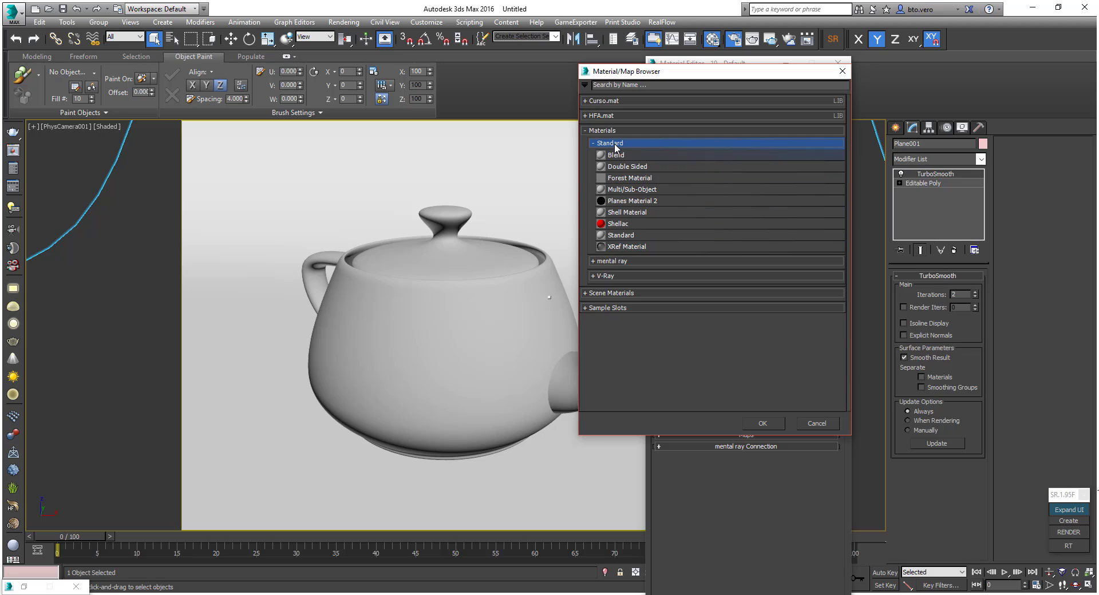
pyautogui.click(637, 236)
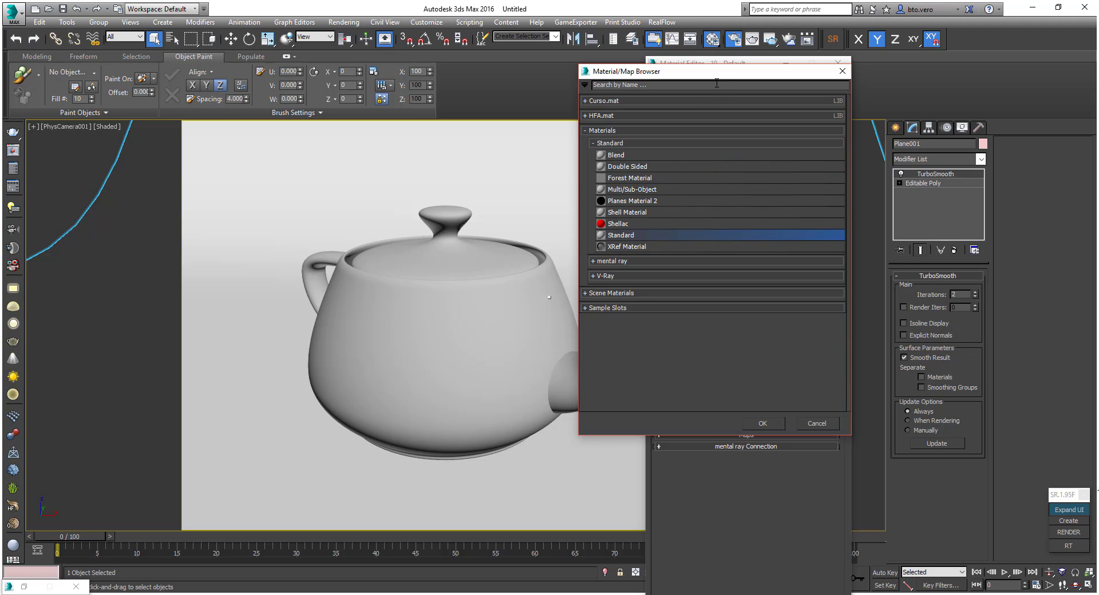
# Change the 10 - Default material's type to VRayMtl.
pyautogui.moveTo(722, 76); pyautogui.dragTo(521, 91)
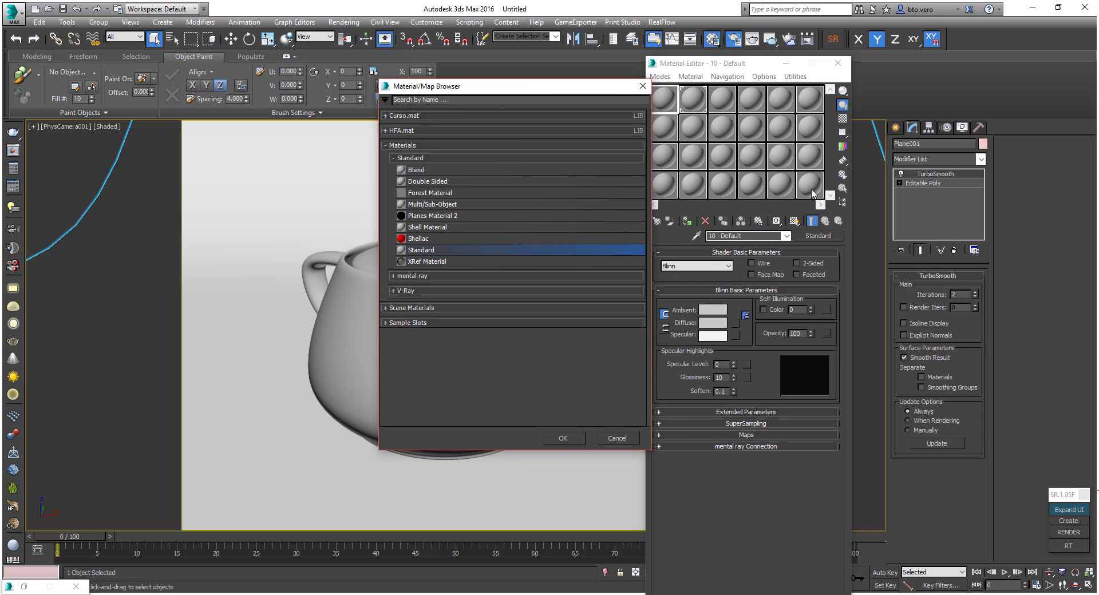
pyautogui.click(394, 159)
pyautogui.click(394, 188)
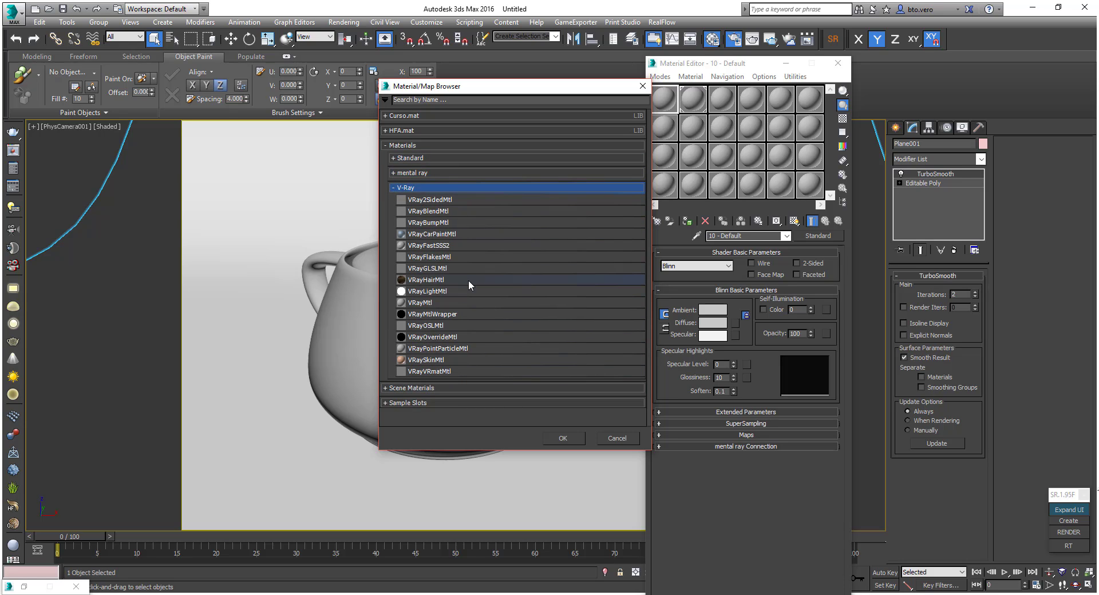
pyautogui.click(419, 304)
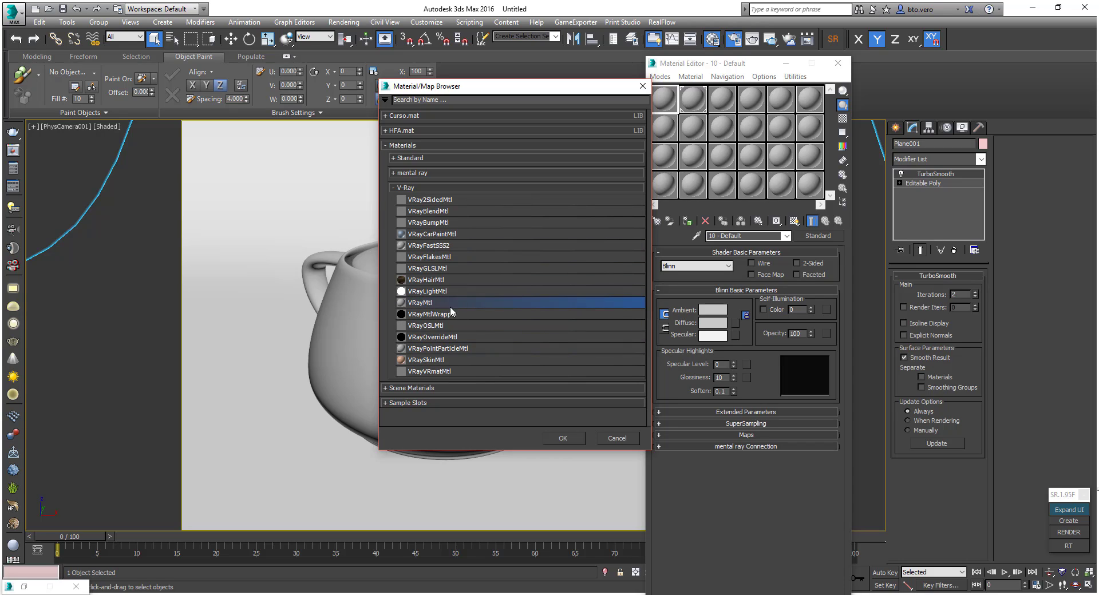
pyautogui.click(561, 438)
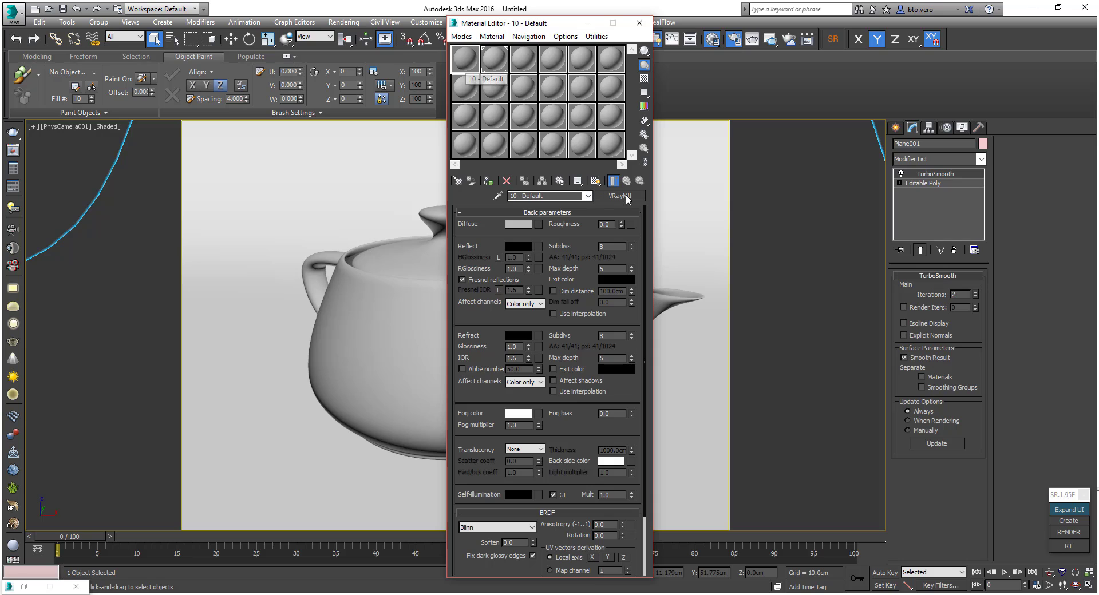
# Move the Material Editor aside and assign the 10 - Default VRayMtl material to both the teapot and the backdrop plane.
pyautogui.click(466, 89)
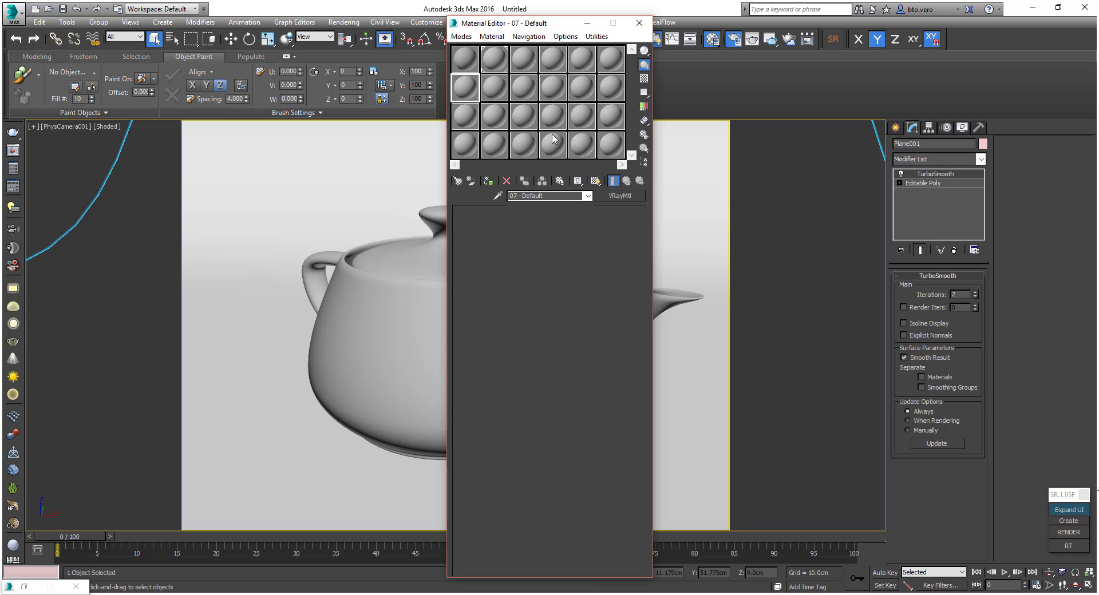
pyautogui.click(466, 65)
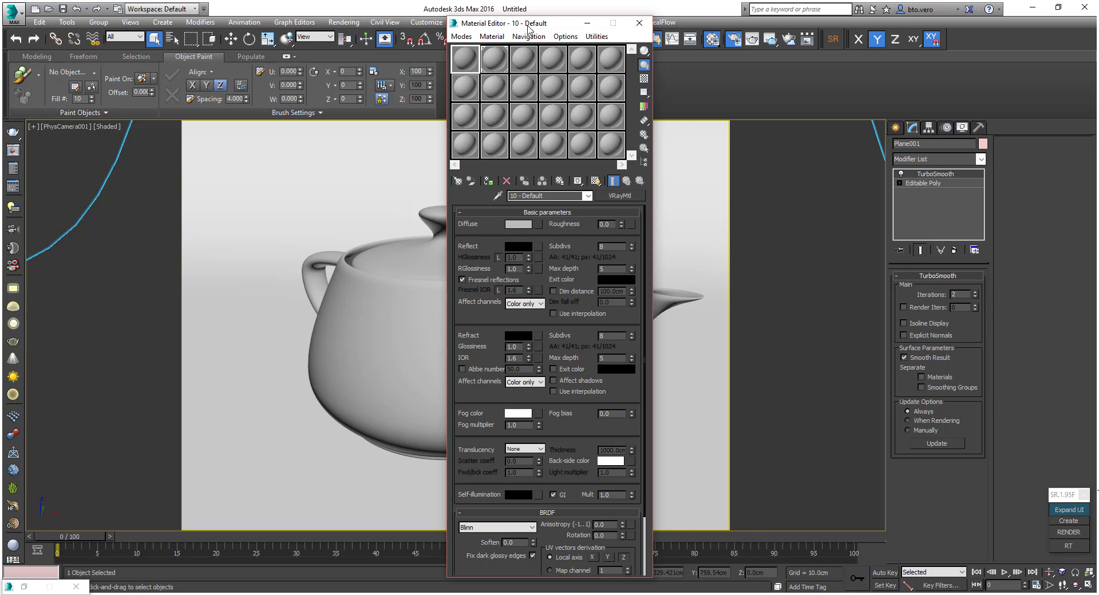
pyautogui.moveTo(527, 24); pyautogui.dragTo(687, 19)
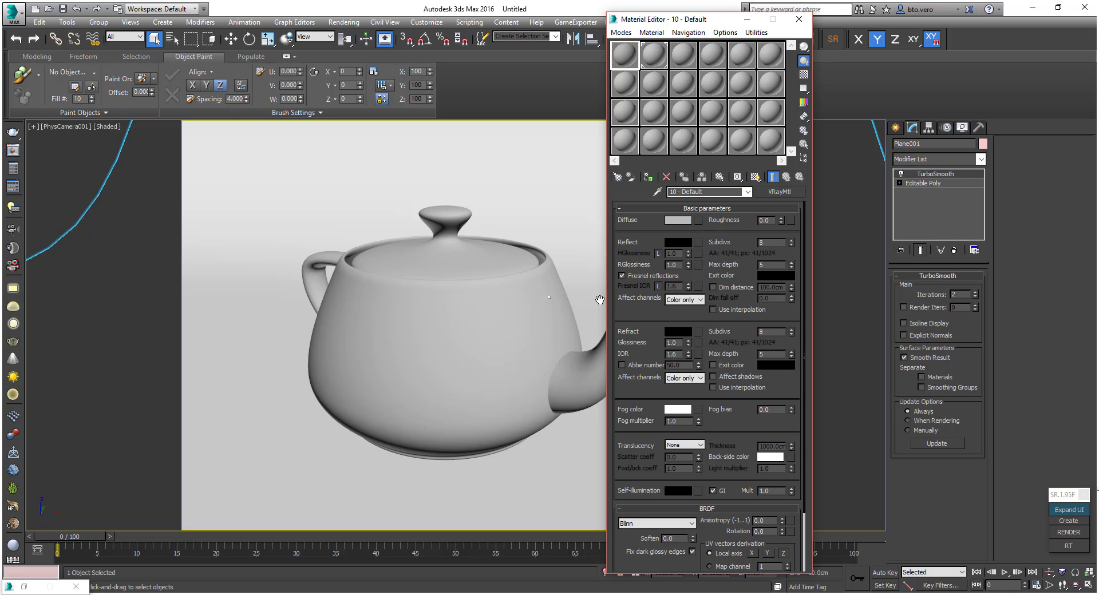
pyautogui.click(480, 280)
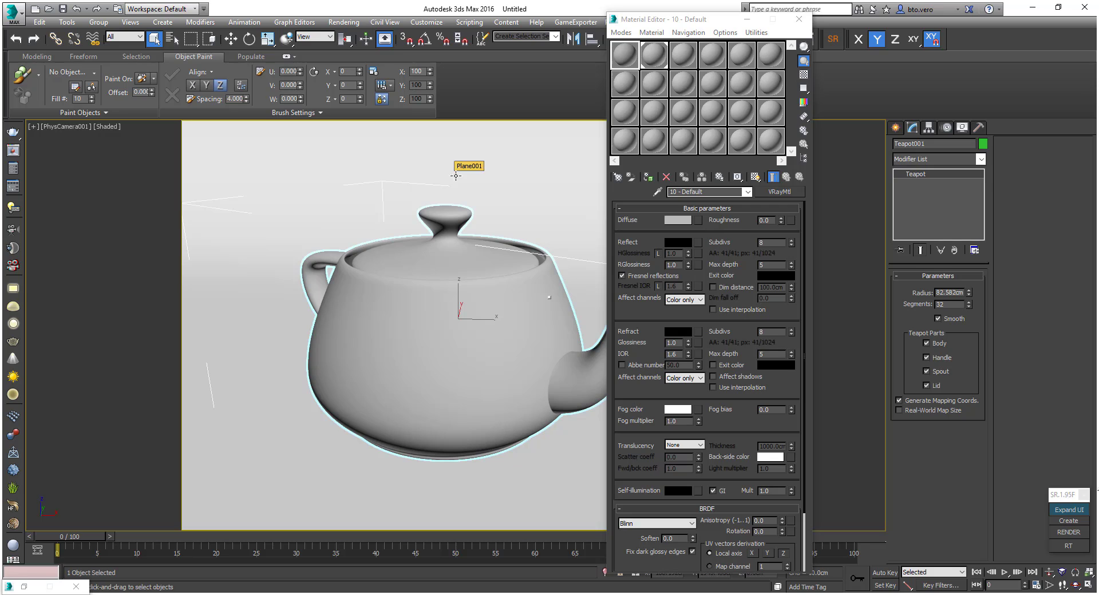
pyautogui.keyDown('ctrl'); pyautogui.click(524, 178); pyautogui.keyUp('ctrl')
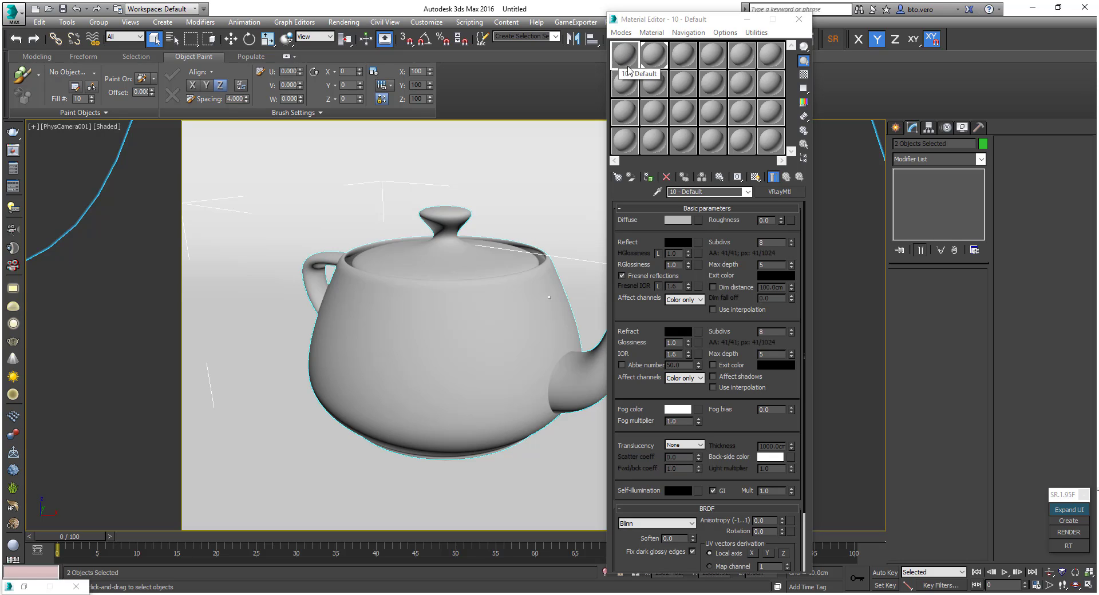
pyautogui.click(650, 178)
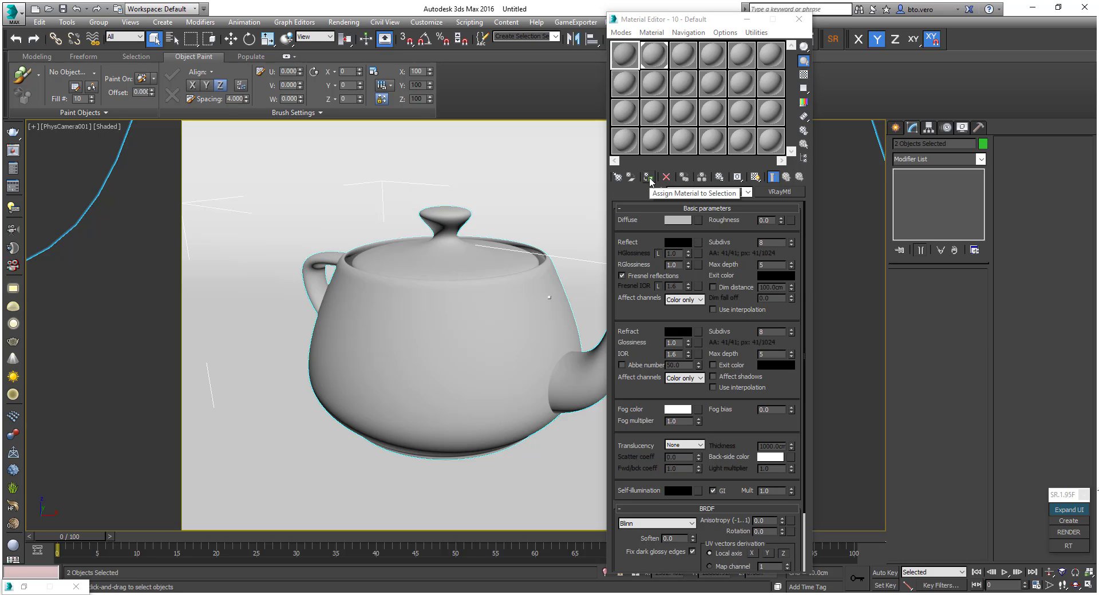
pyautogui.click(650, 179)
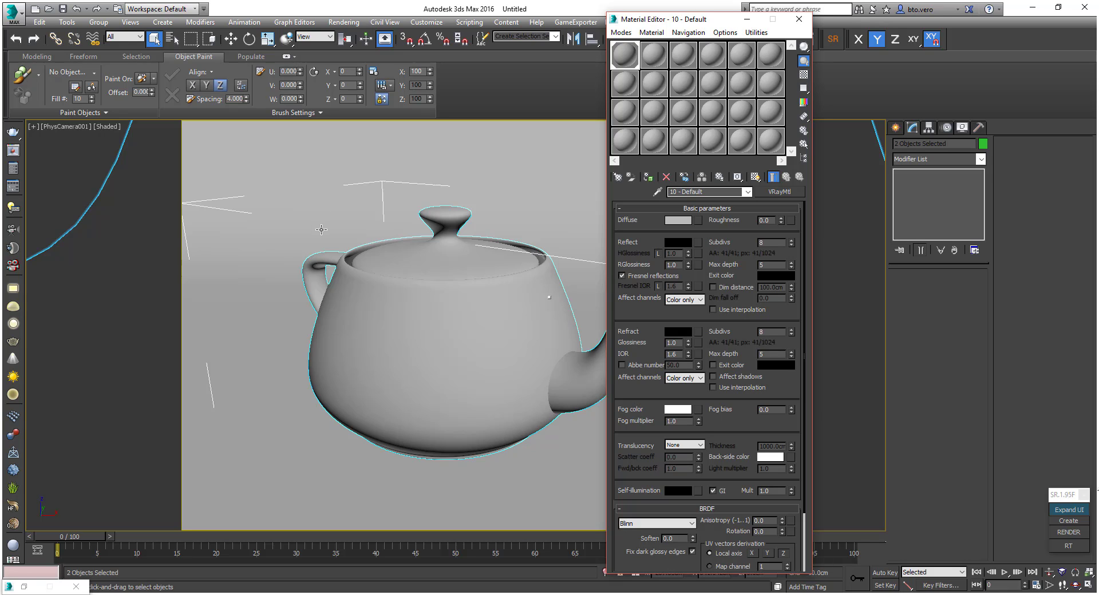
# Pick the teapot's material into the 07 - Default sample slot.
pyautogui.click(622, 86)
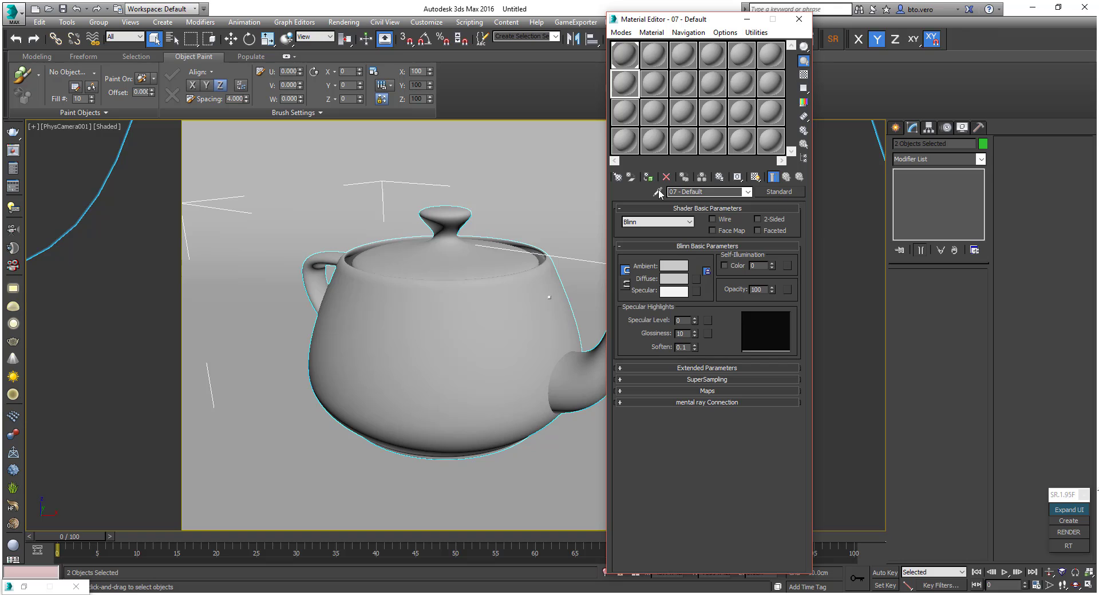
pyautogui.click(658, 192)
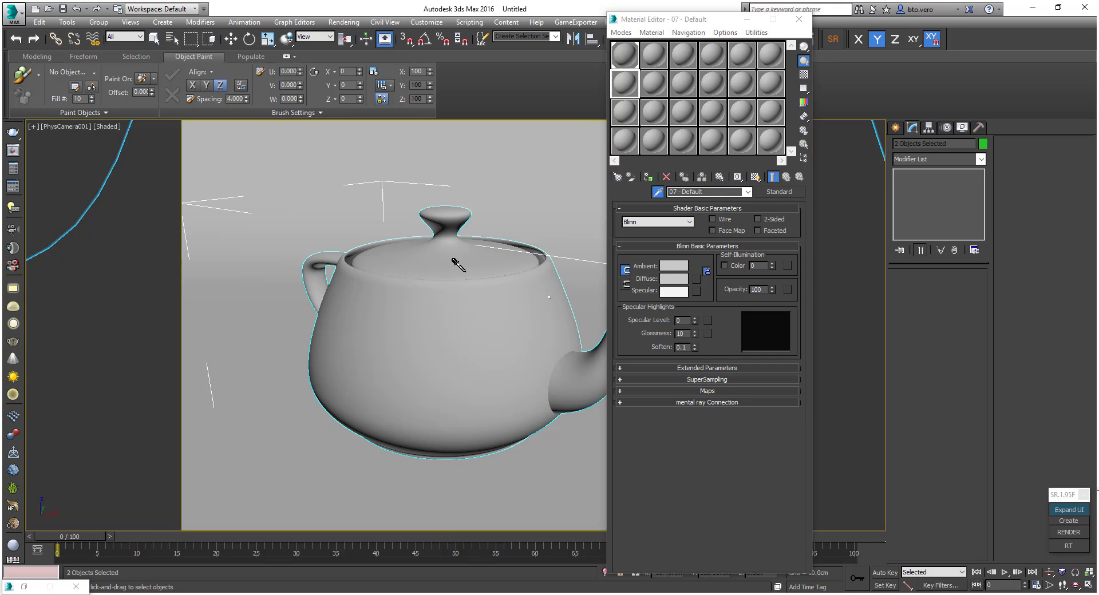
pyautogui.click(458, 264)
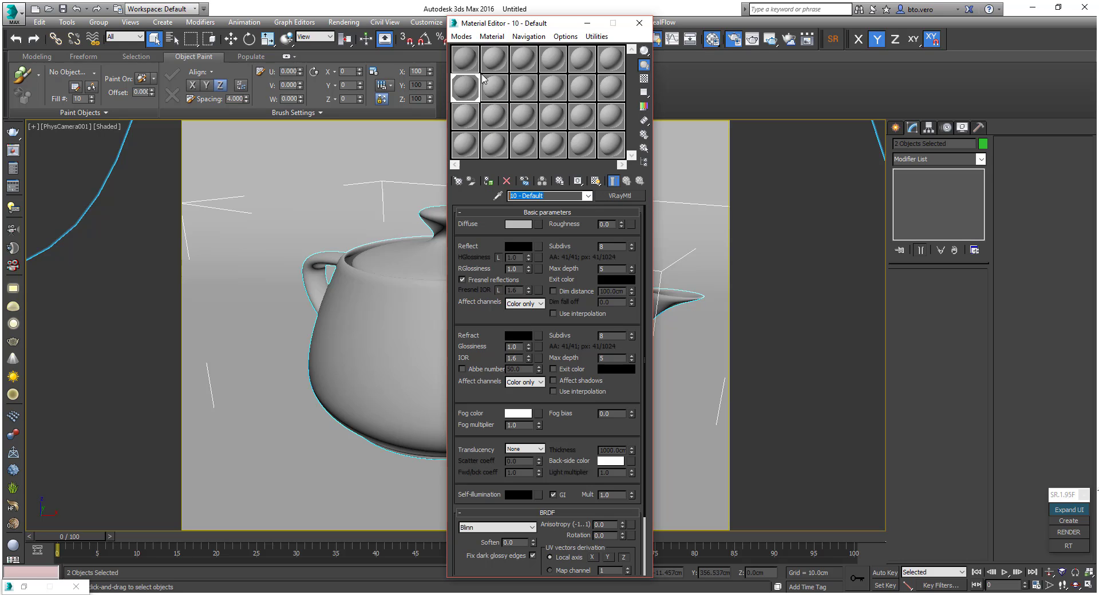
# Rename the material picked into the second row's first sample slot as Branco.
pyautogui.click(496, 95)
pyautogui.click(546, 199)
pyautogui.click(470, 65)
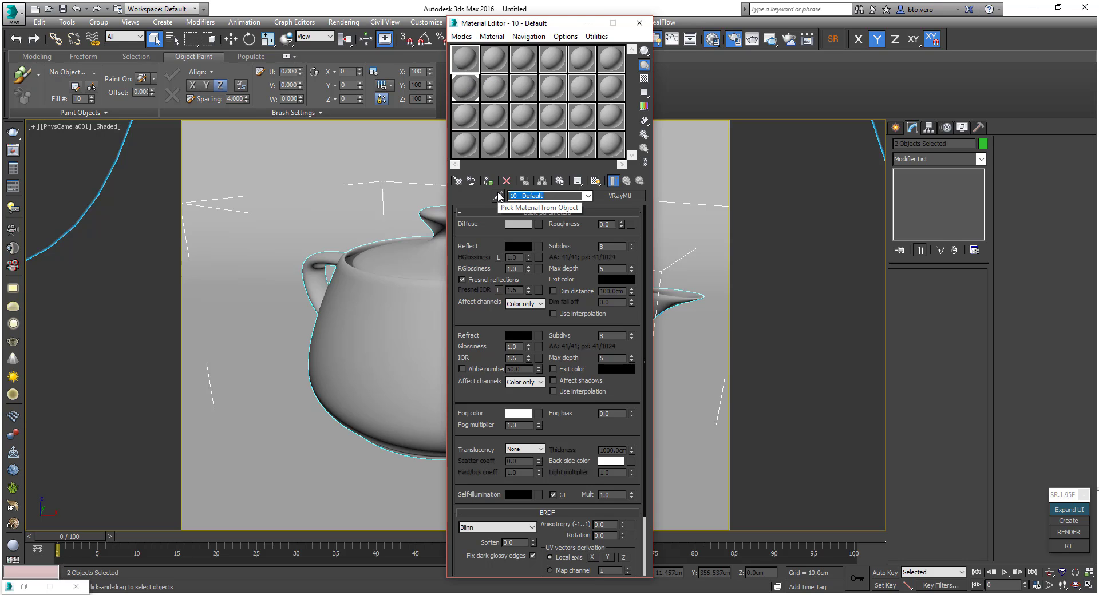
pyautogui.click(559, 196)
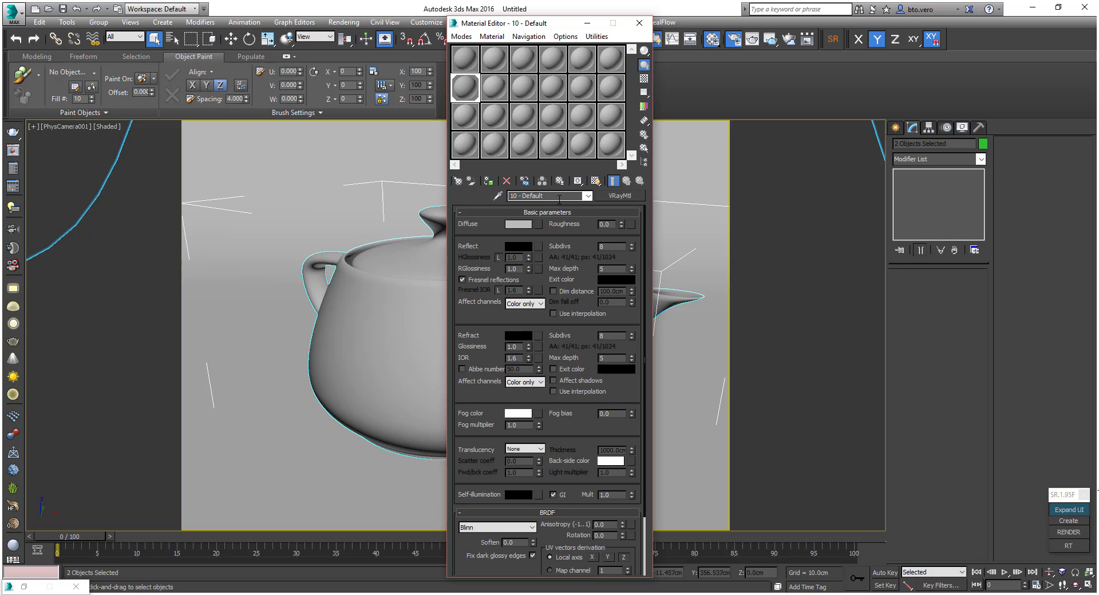
pyautogui.hotkey('ctrl', 'a')
pyautogui.write('Bra')
pyautogui.click(489, 100)
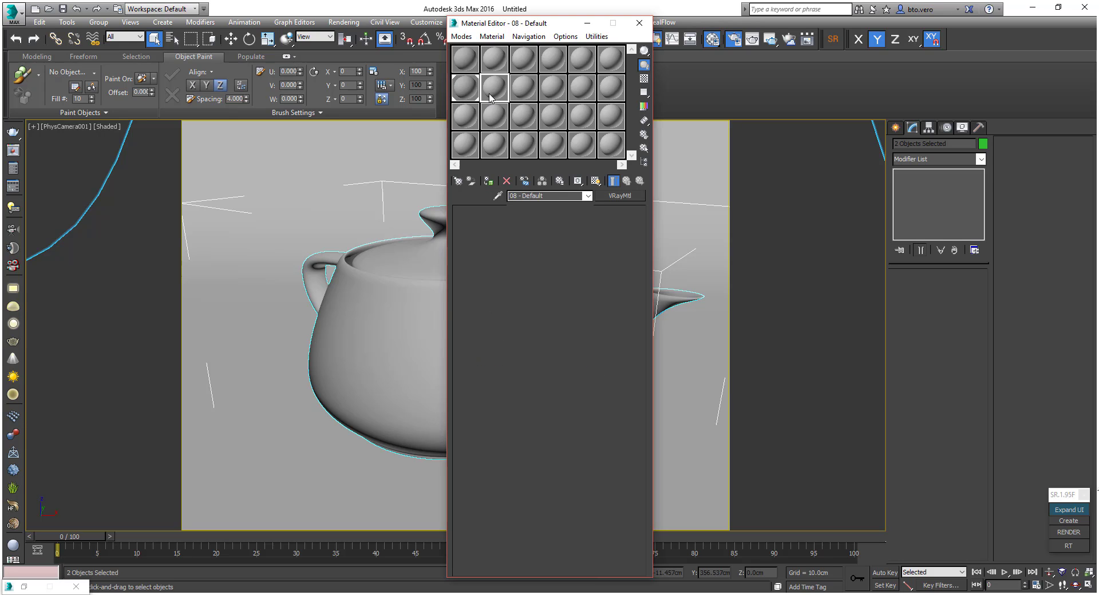
pyautogui.click(474, 98)
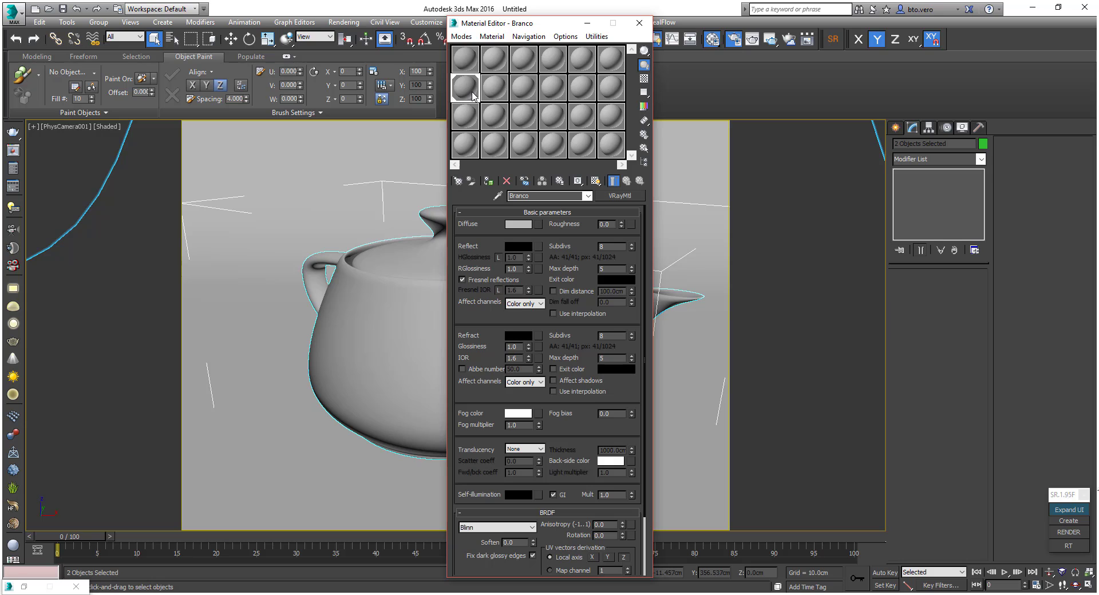
# Rename the 13 - Default material as Preto and compare its slot with Branco.
pyautogui.click(463, 118)
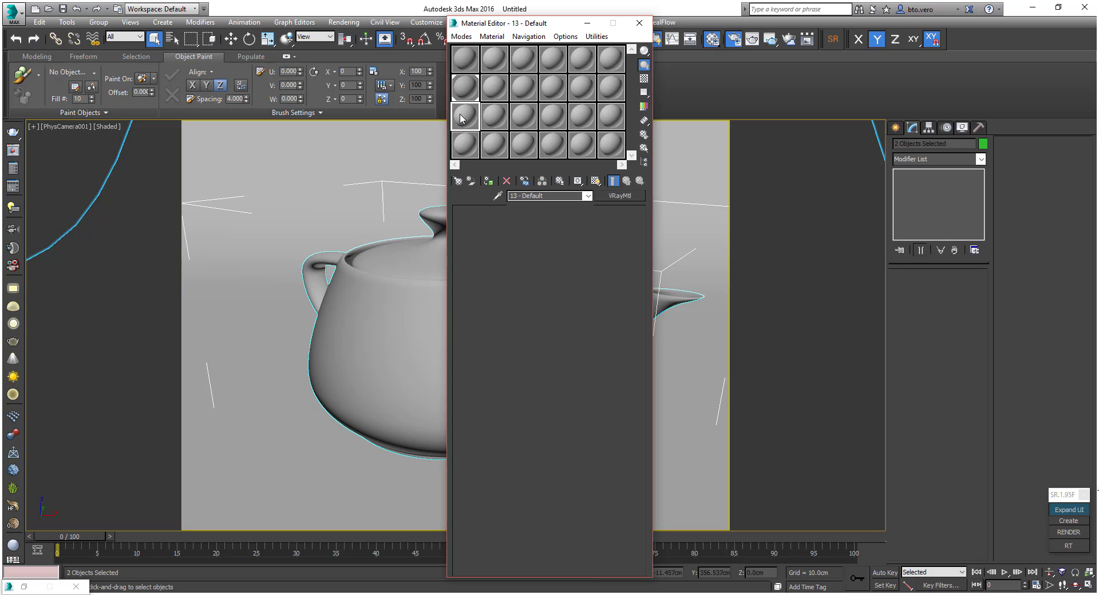
pyautogui.doubleClick(520, 195)
pyautogui.write('Preto')
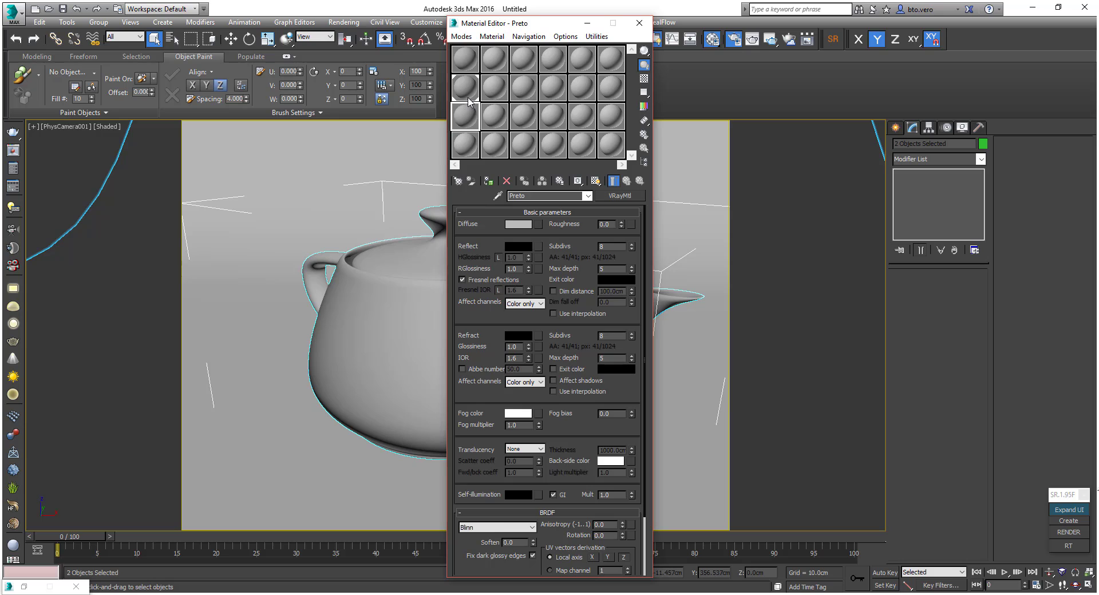
pyautogui.click(467, 116)
pyautogui.click(468, 121)
pyautogui.click(468, 97)
pyautogui.click(466, 116)
# Set the Branco material's diffuse color to a light grey with a value of 210.
pyautogui.click(475, 98)
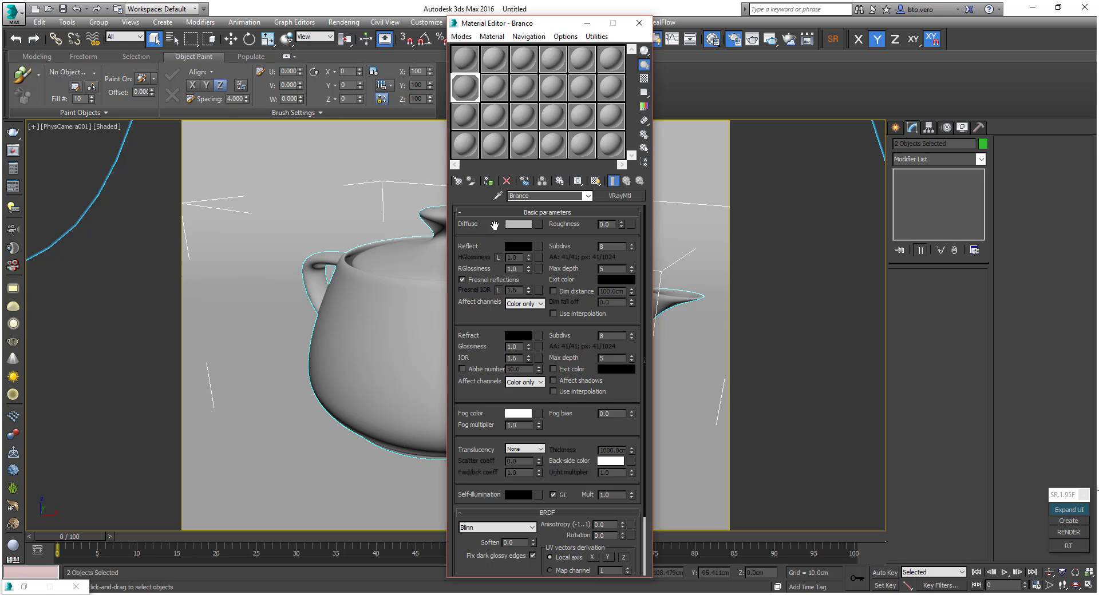
pyautogui.click(524, 224)
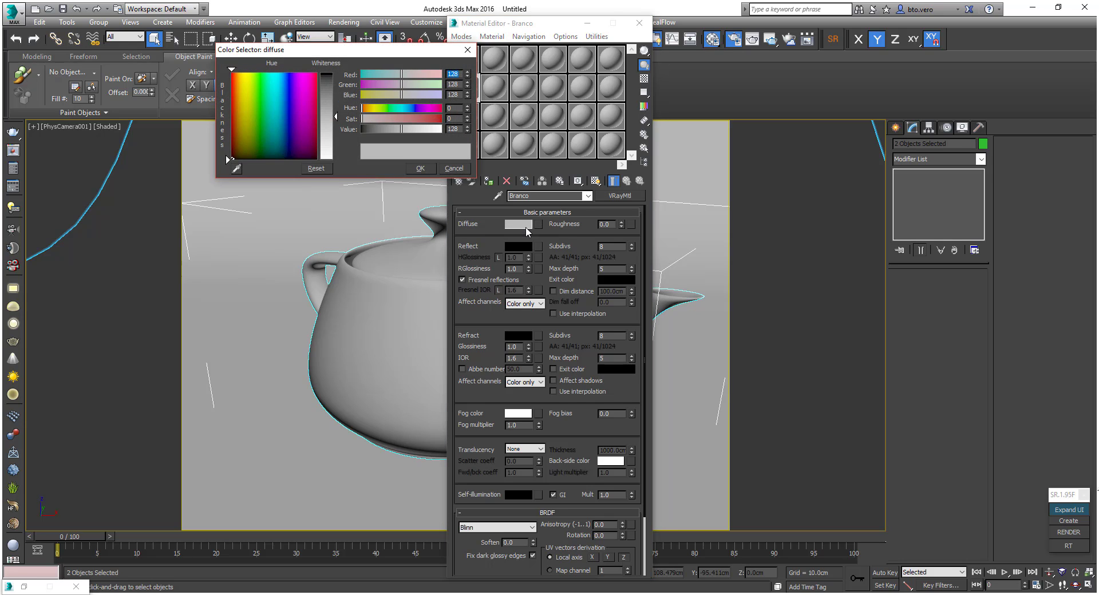
pyautogui.click(335, 146)
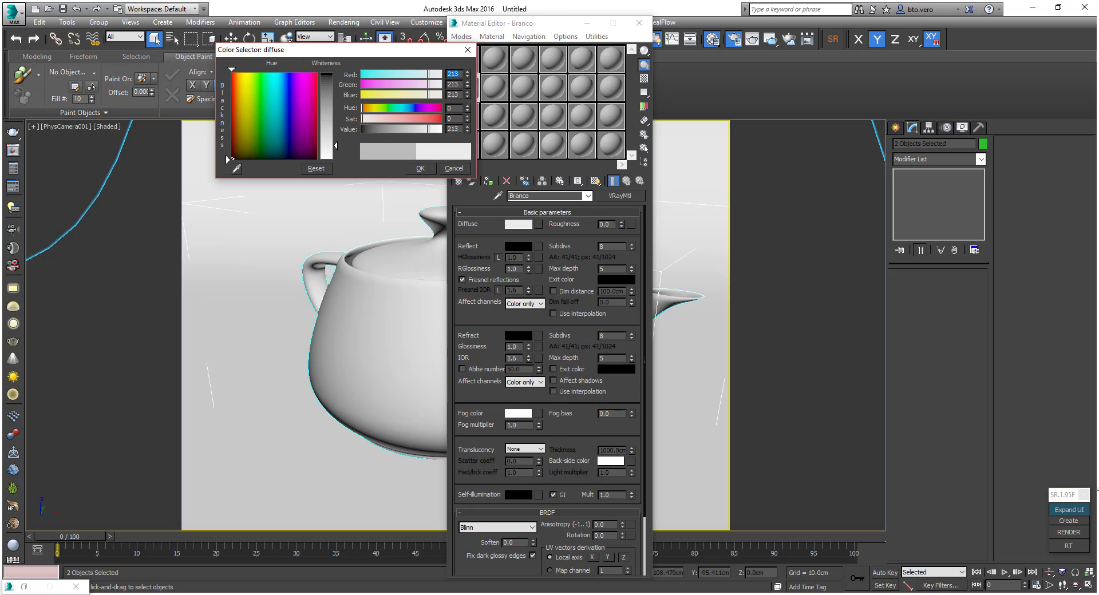
pyautogui.moveTo(334, 148); pyautogui.dragTo(336, 150)
pyautogui.click(467, 127)
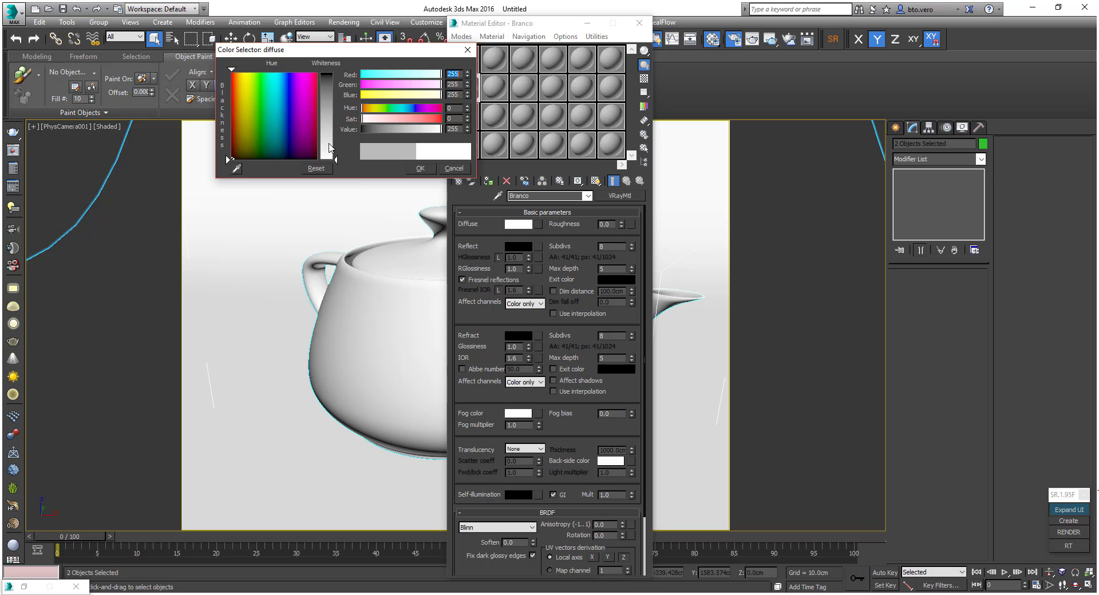
pyautogui.moveTo(331, 147); pyautogui.dragTo(332, 148)
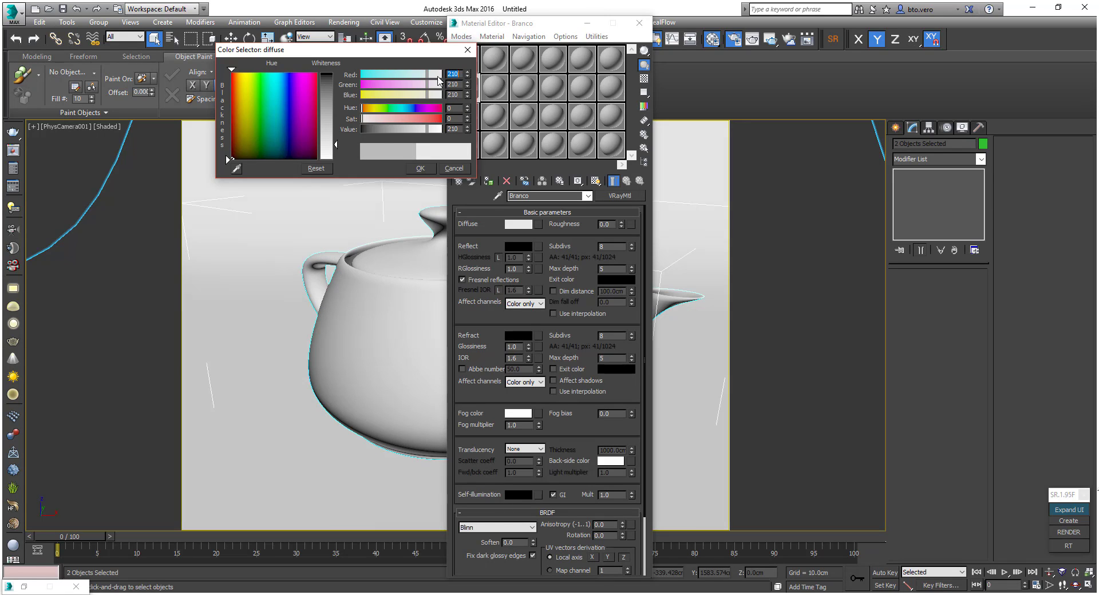
pyautogui.click(417, 168)
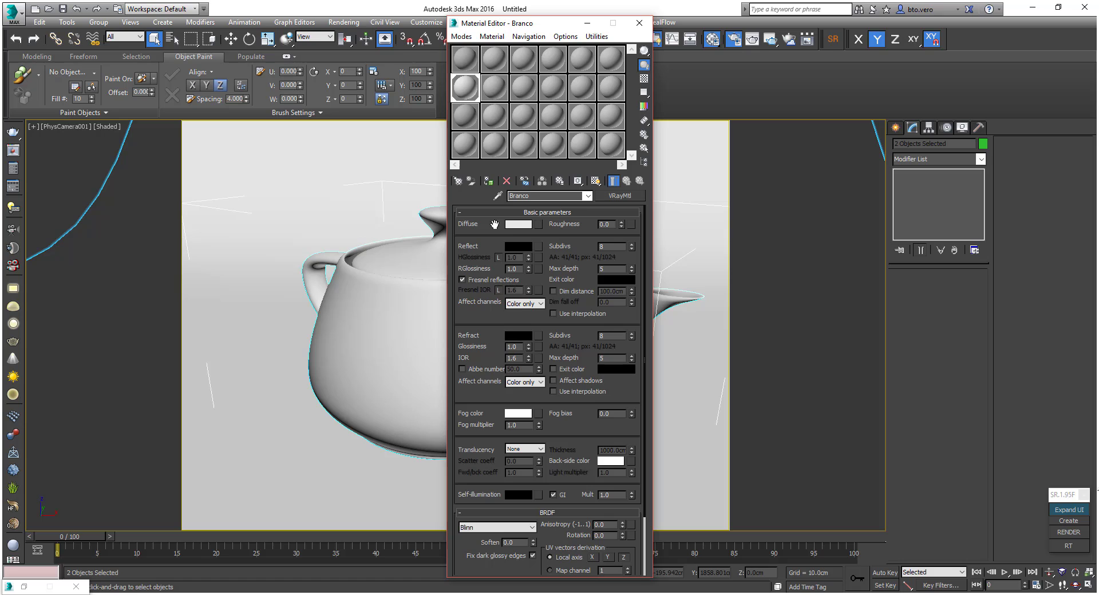
# Set the Preto material's diffuse color to a near-black with a value of 2.
pyautogui.click(466, 119)
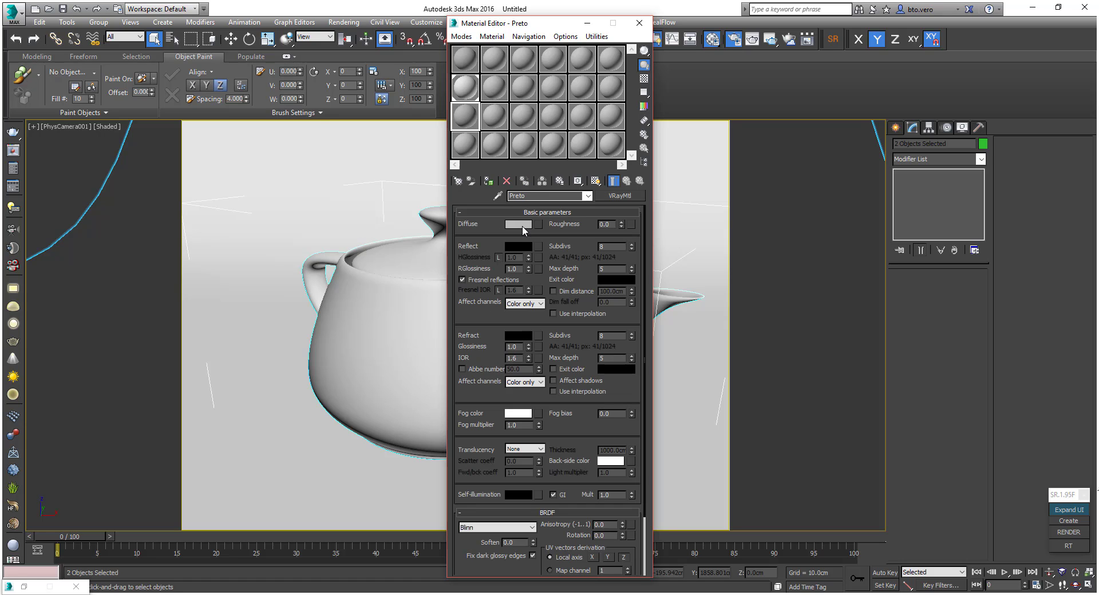
pyautogui.click(523, 225)
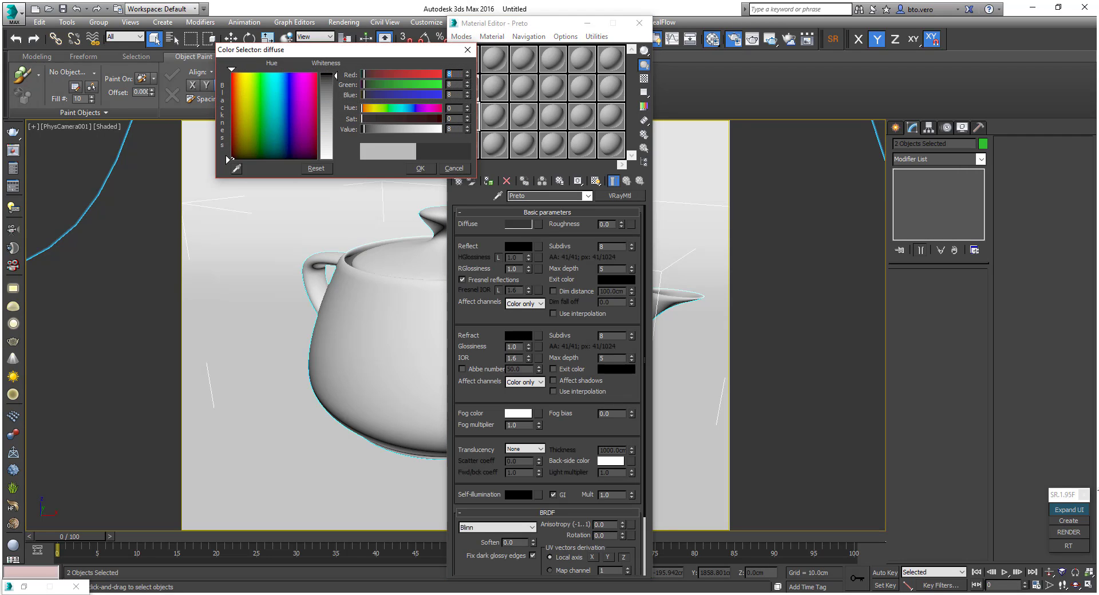
pyautogui.moveTo(327, 74); pyautogui.dragTo(327, 73)
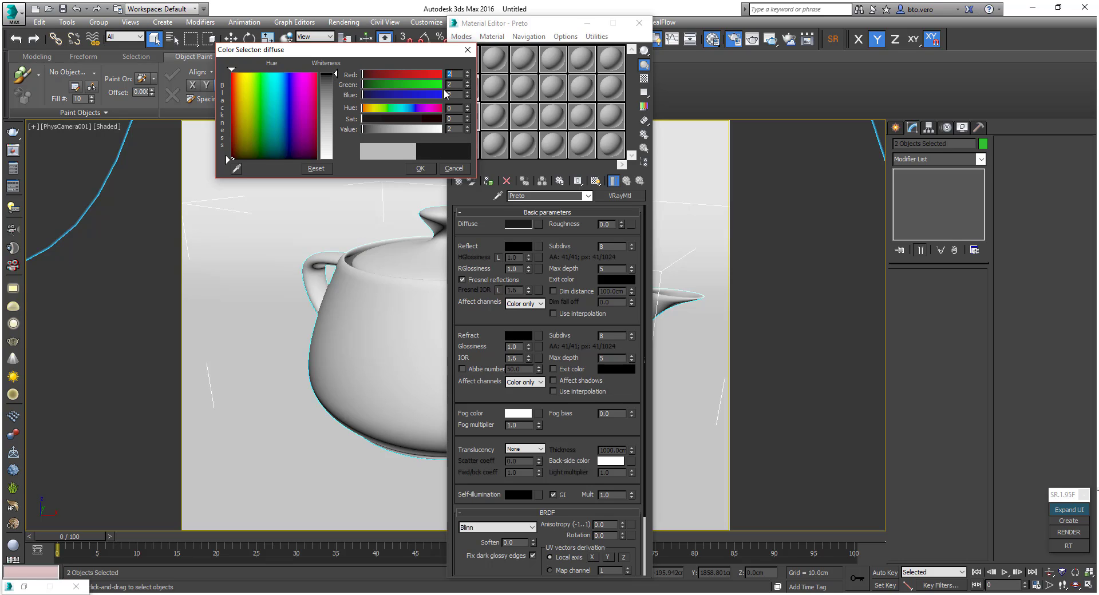
pyautogui.click(421, 170)
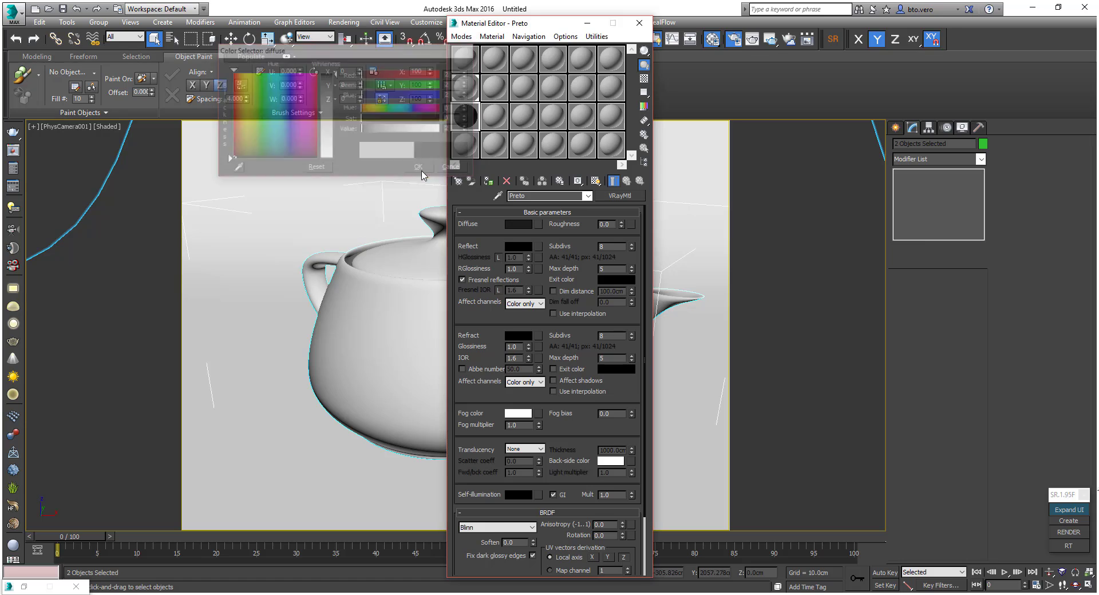
# Assign the Preto material to the teapot alone.
pyautogui.click(471, 90)
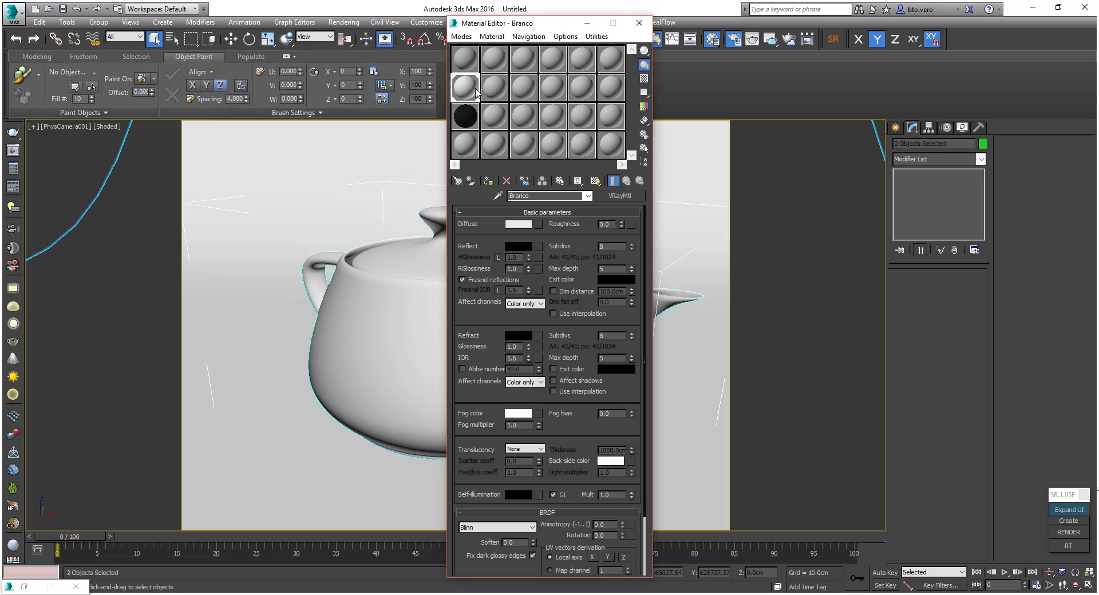
pyautogui.click(466, 119)
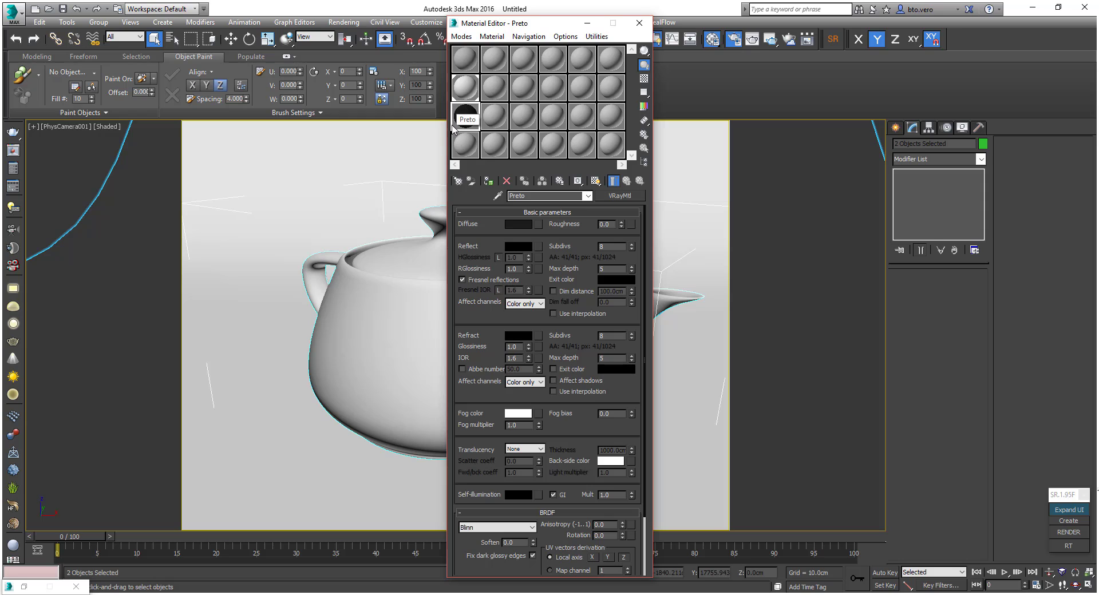
pyautogui.click(396, 236)
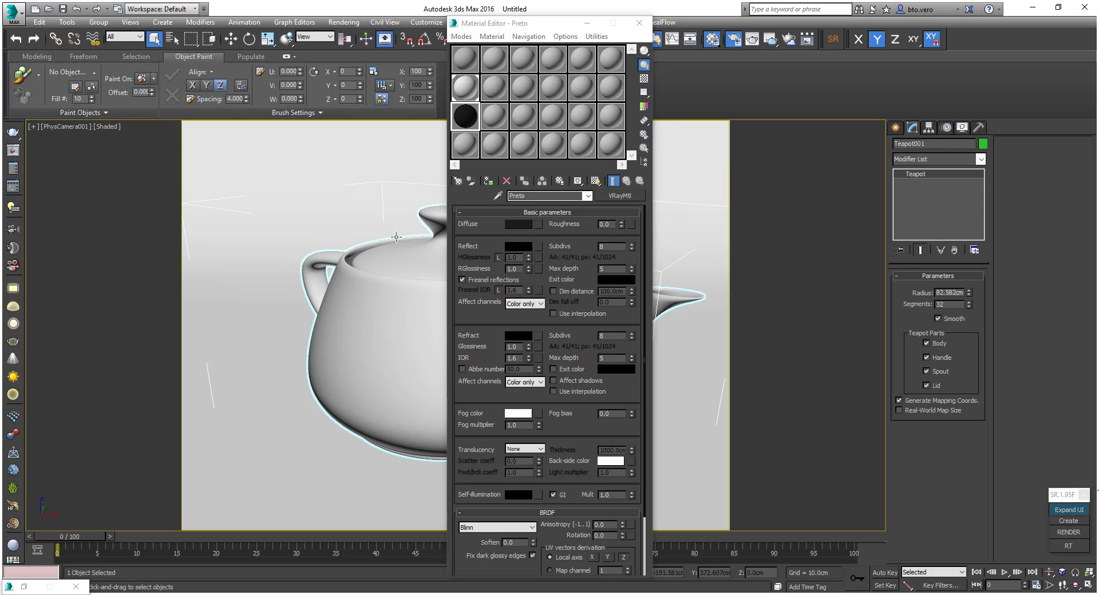
pyautogui.click(488, 181)
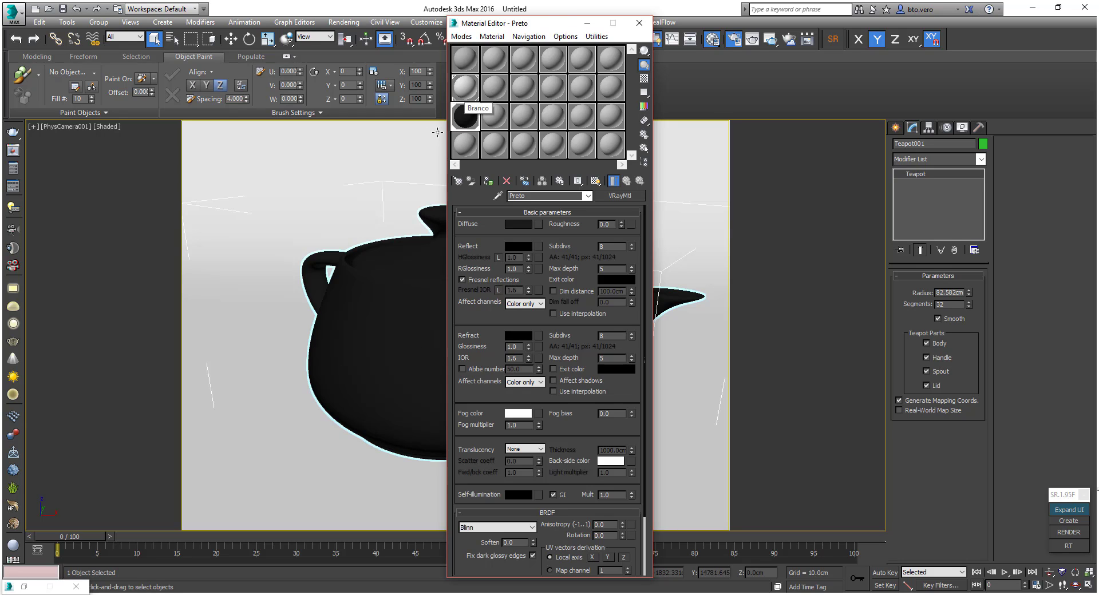
# Assign the Branco material to the teapot and render the camera view.
pyautogui.click(495, 91)
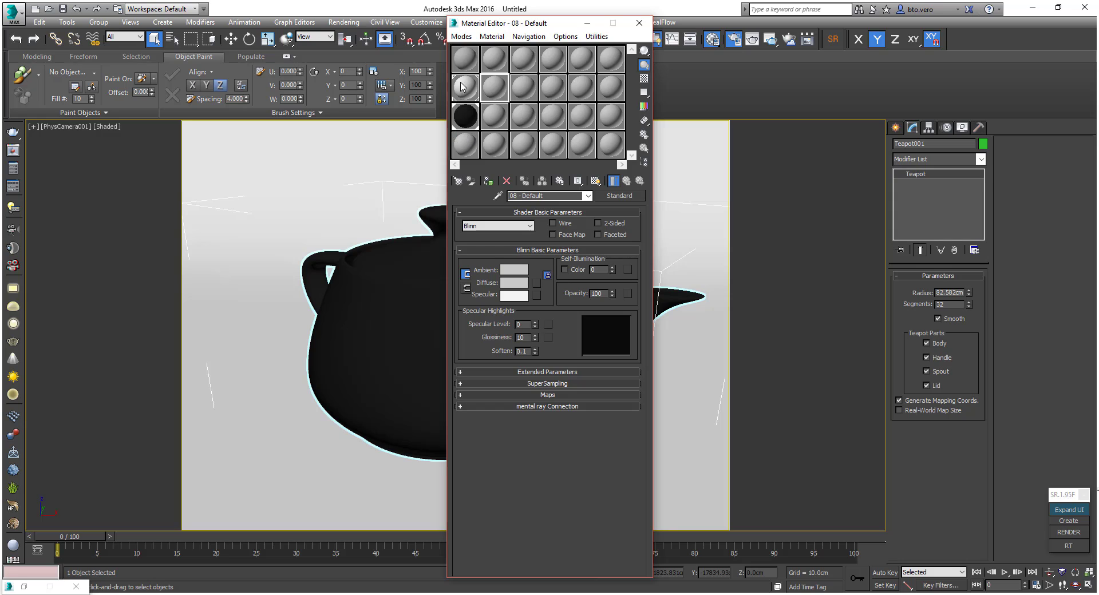
pyautogui.click(468, 99)
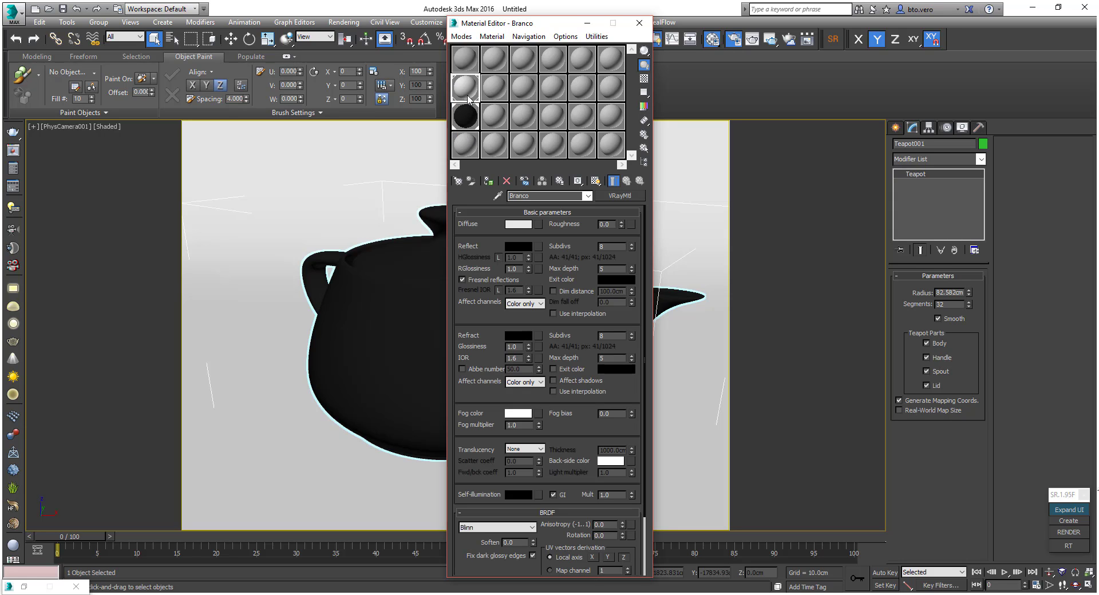
pyautogui.click(371, 315)
pyautogui.click(465, 116)
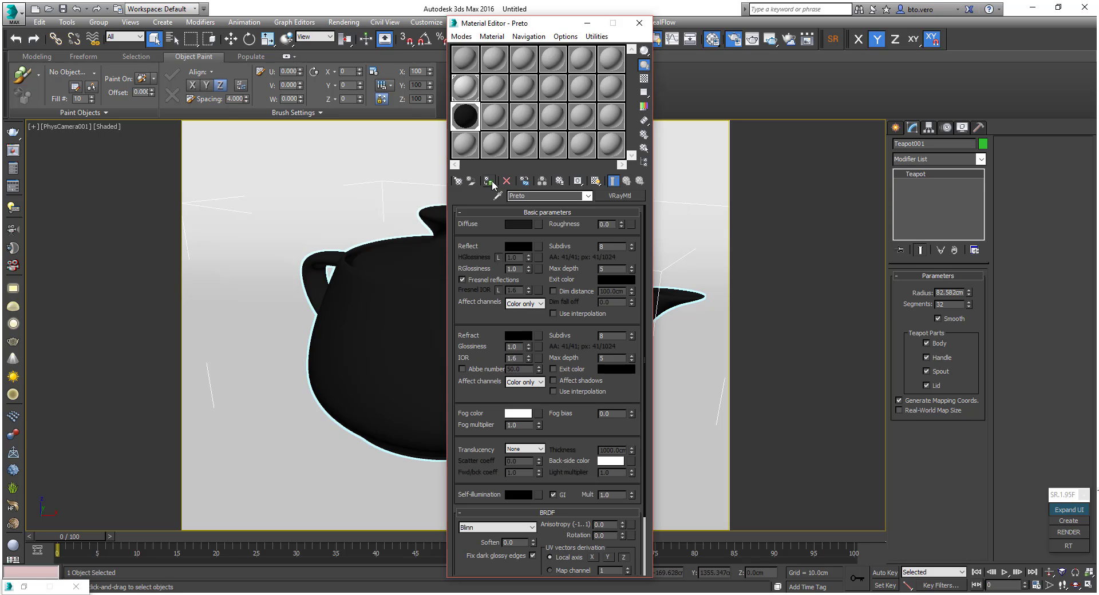
pyautogui.click(467, 96)
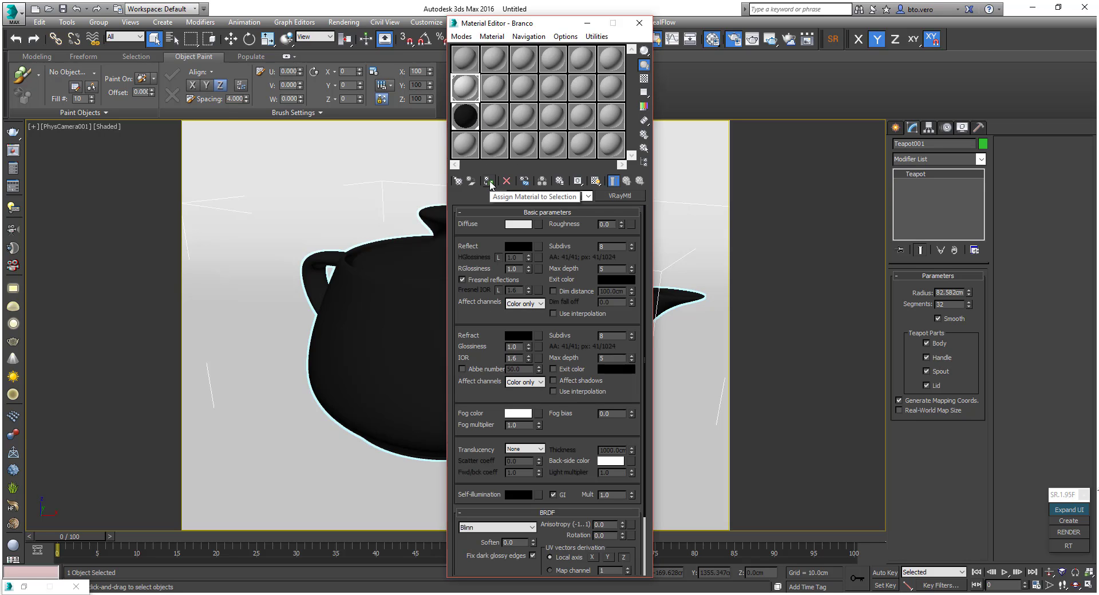
pyautogui.click(490, 182)
pyautogui.hotkey('shift', 'q')
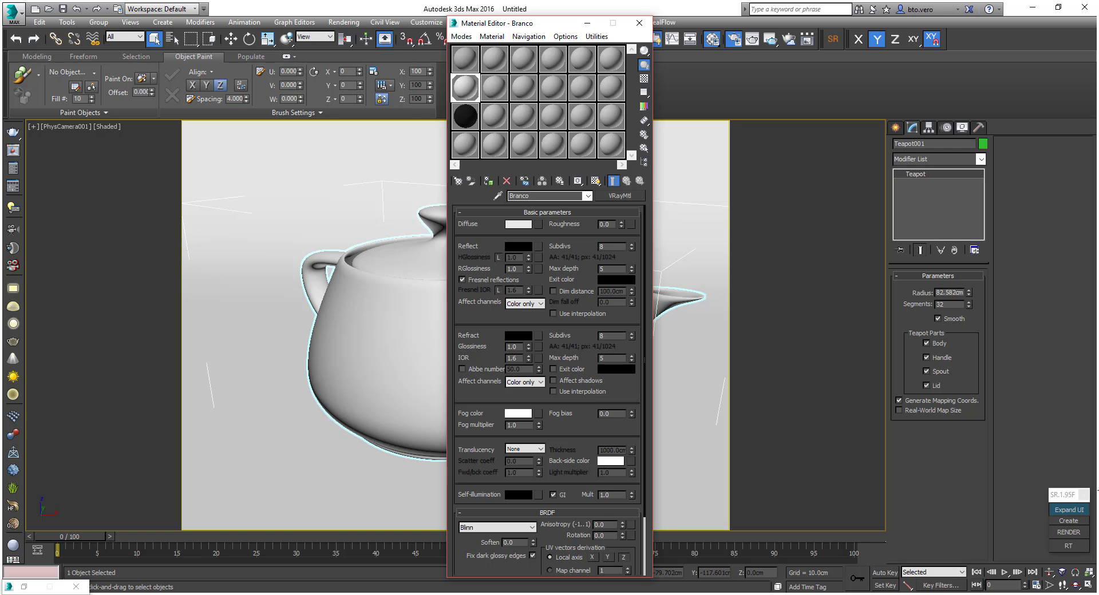
# Bring up the V-Ray render view and assign the Preto material to the selected teapot.
pyautogui.click(284, 573)
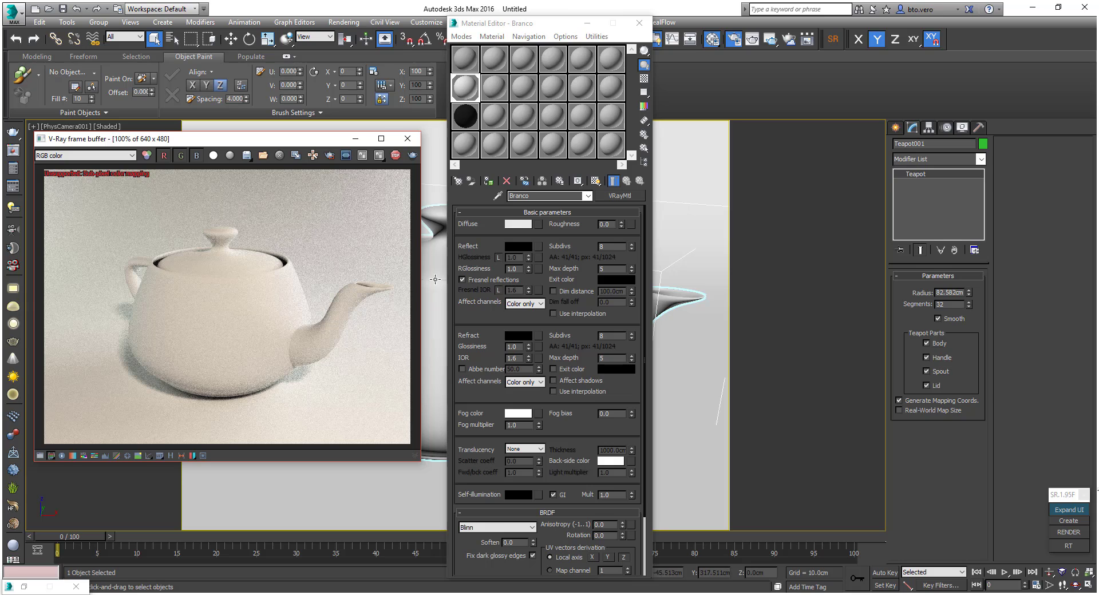
pyautogui.click(465, 116)
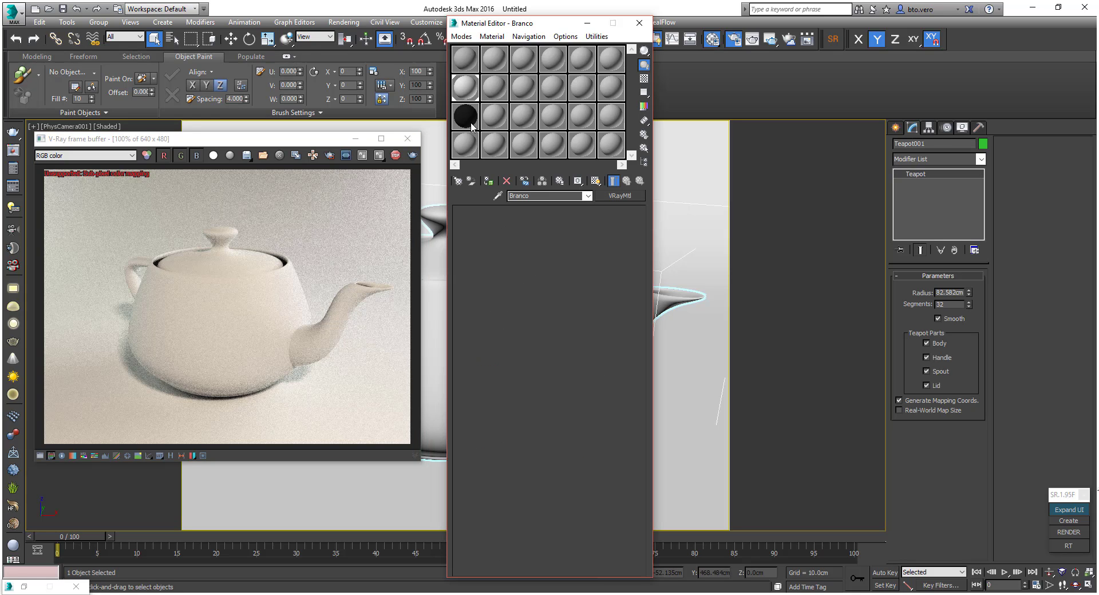
pyautogui.click(488, 182)
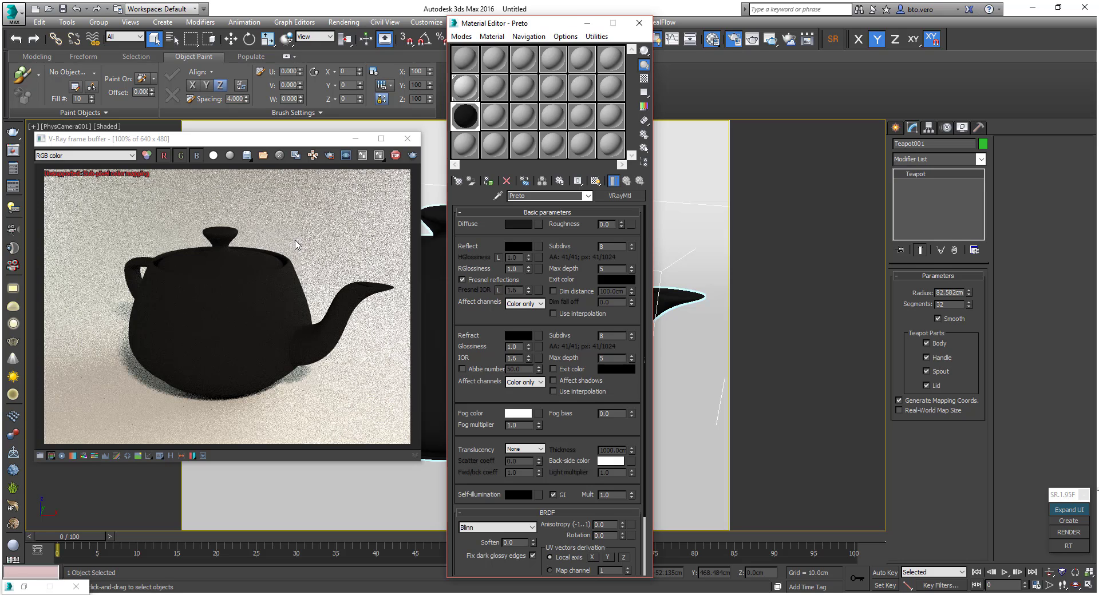
pyautogui.click(519, 225)
pyautogui.moveTo(328, 73); pyautogui.dragTo(328, 80)
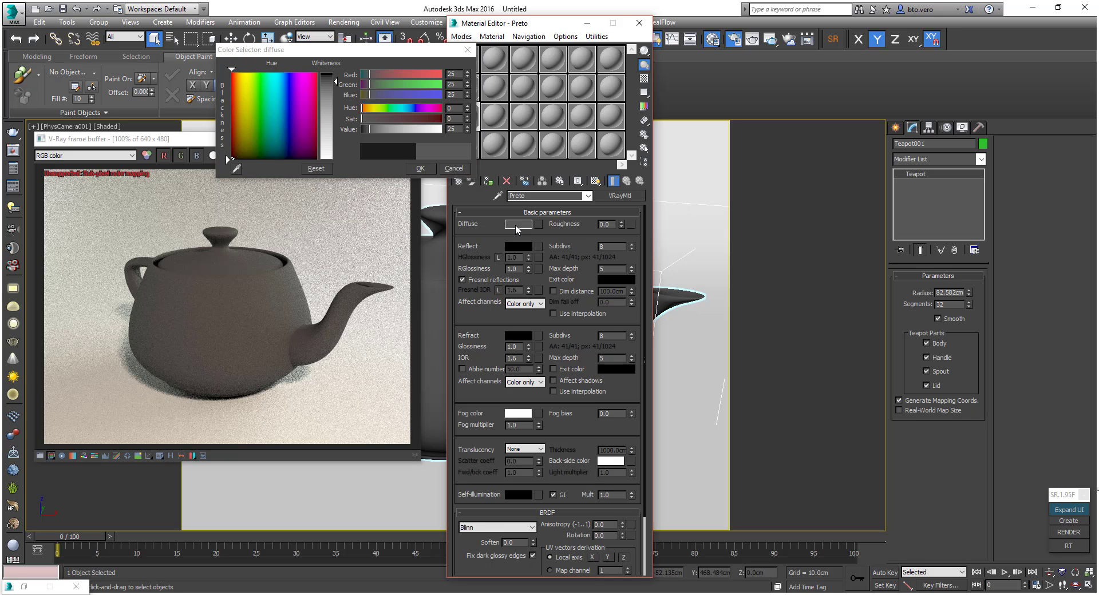
pyautogui.moveTo(369, 94); pyautogui.dragTo(408, 93)
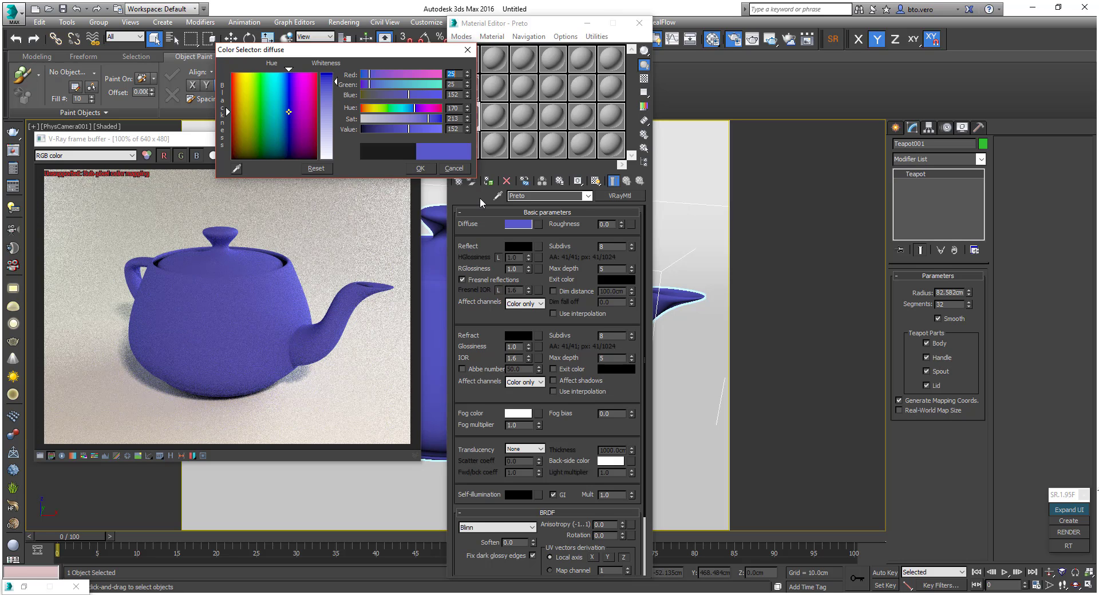
pyautogui.click(454, 169)
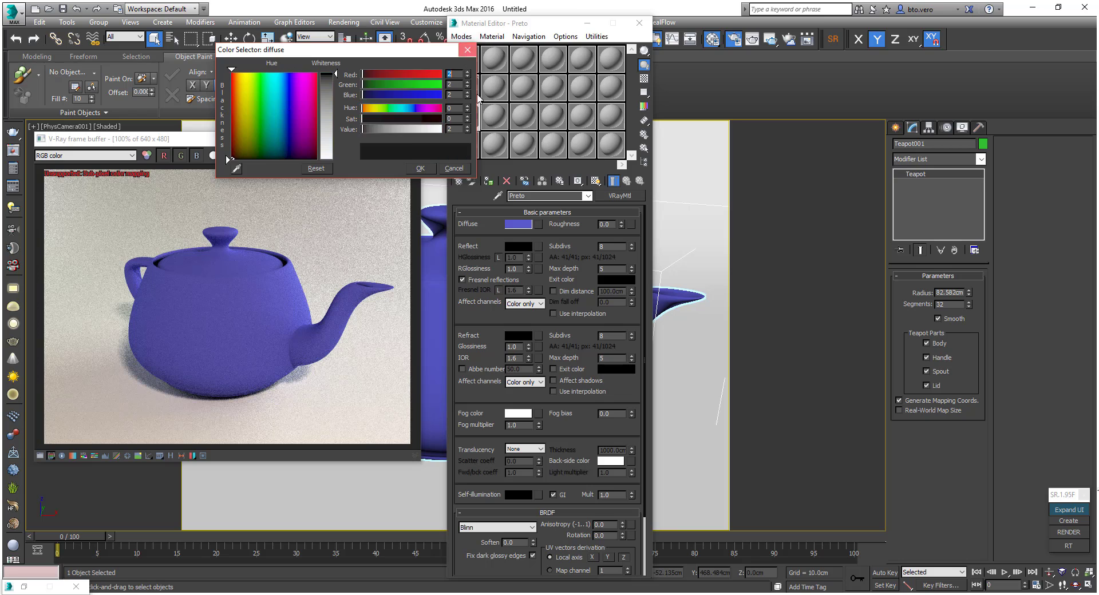
# Set the Preto material's diffuse color to green with red 2, green 152 and blue 27.
pyautogui.click(530, 226)
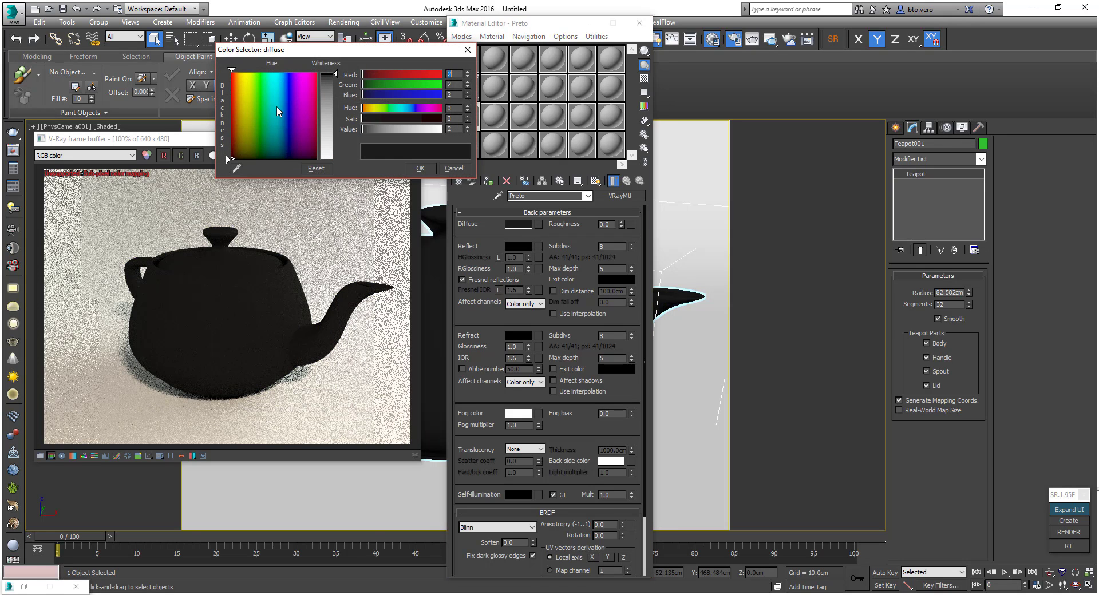
pyautogui.click(391, 108)
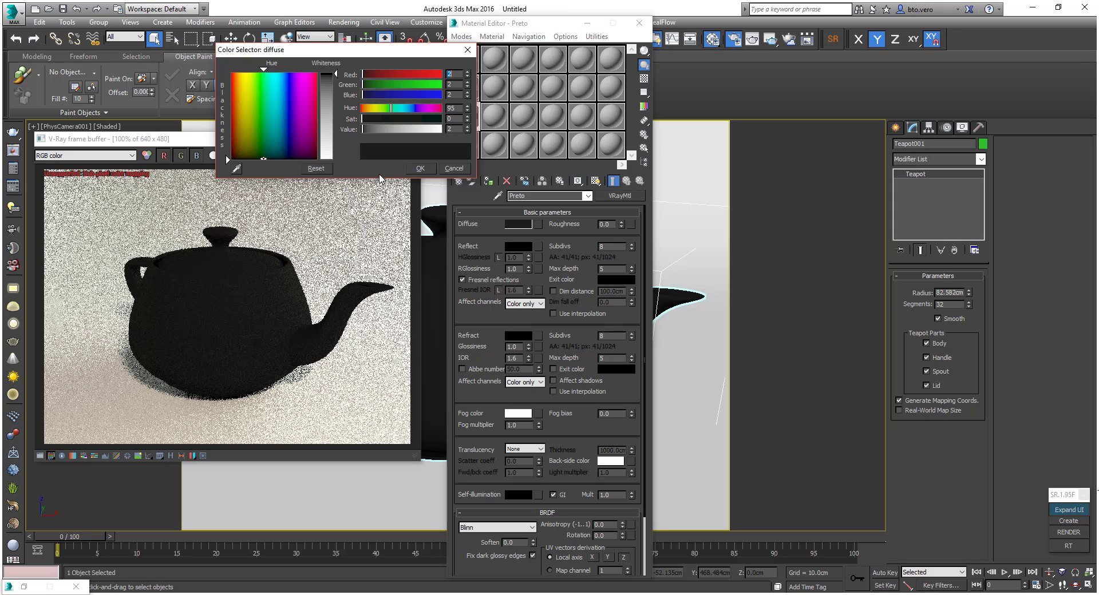
pyautogui.click(262, 108)
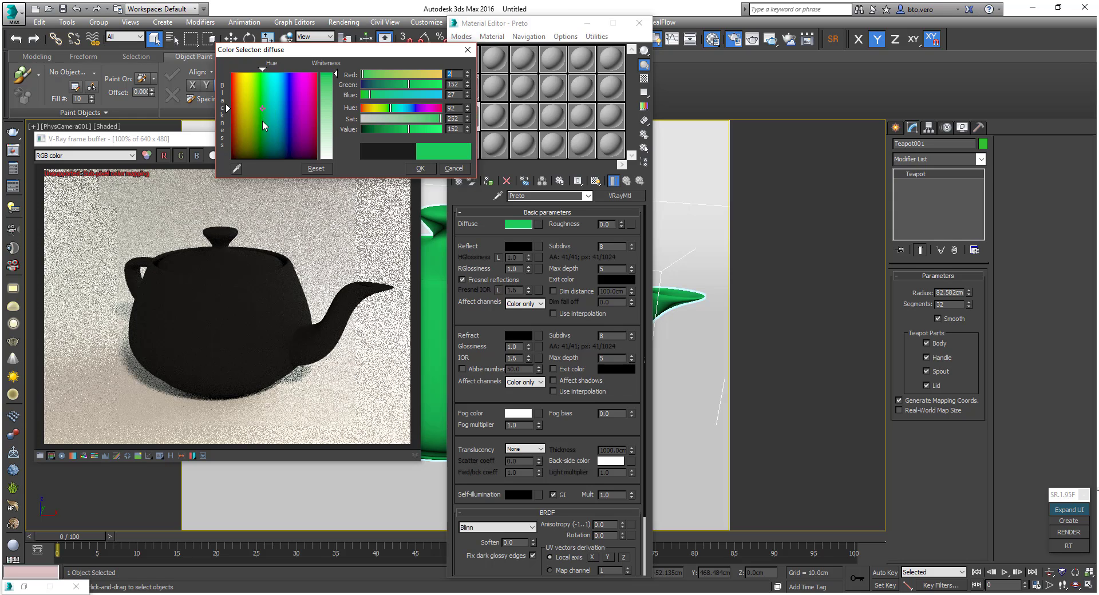
pyautogui.click(417, 168)
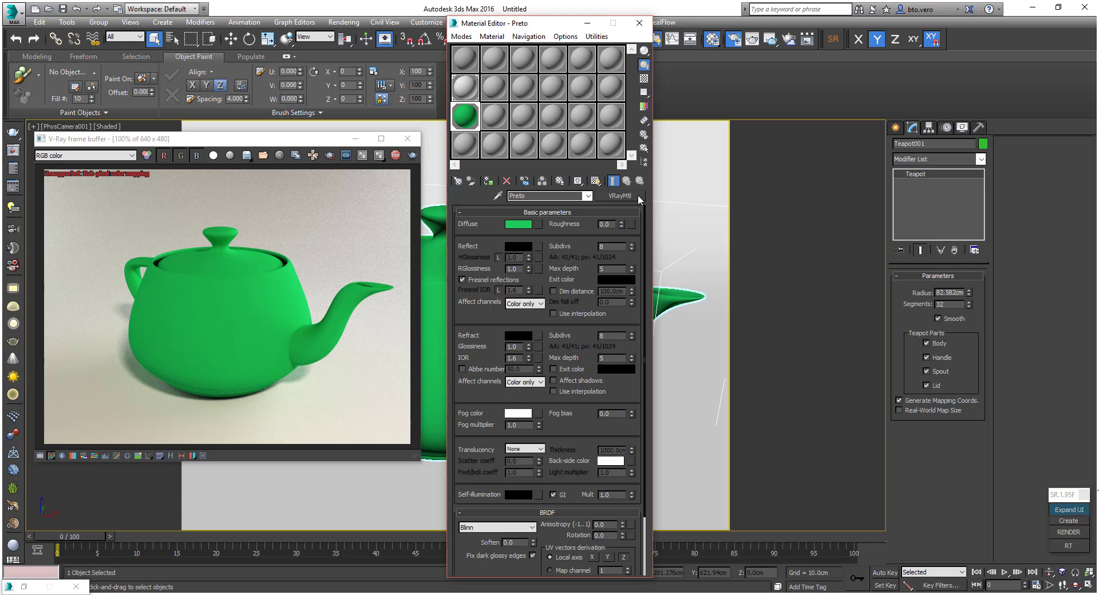
# Open the map choices for the Preto material's diffuse color and look through the Curso.mat library and the Standard and V-Ray maps.
pyautogui.click(537, 224)
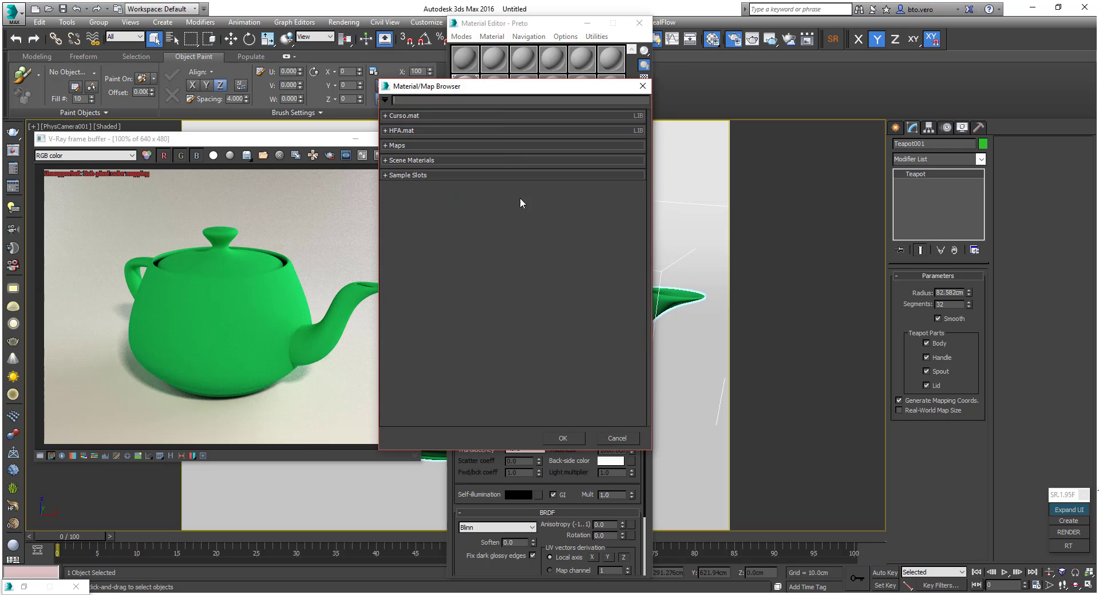
pyautogui.moveTo(470, 88); pyautogui.dragTo(738, 103)
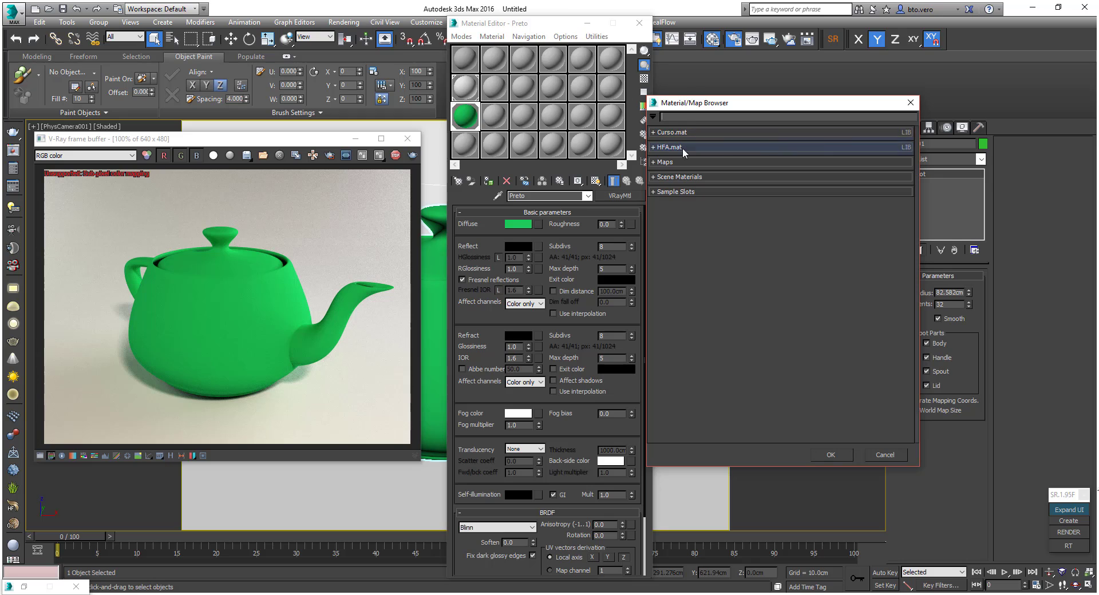
pyautogui.click(661, 132)
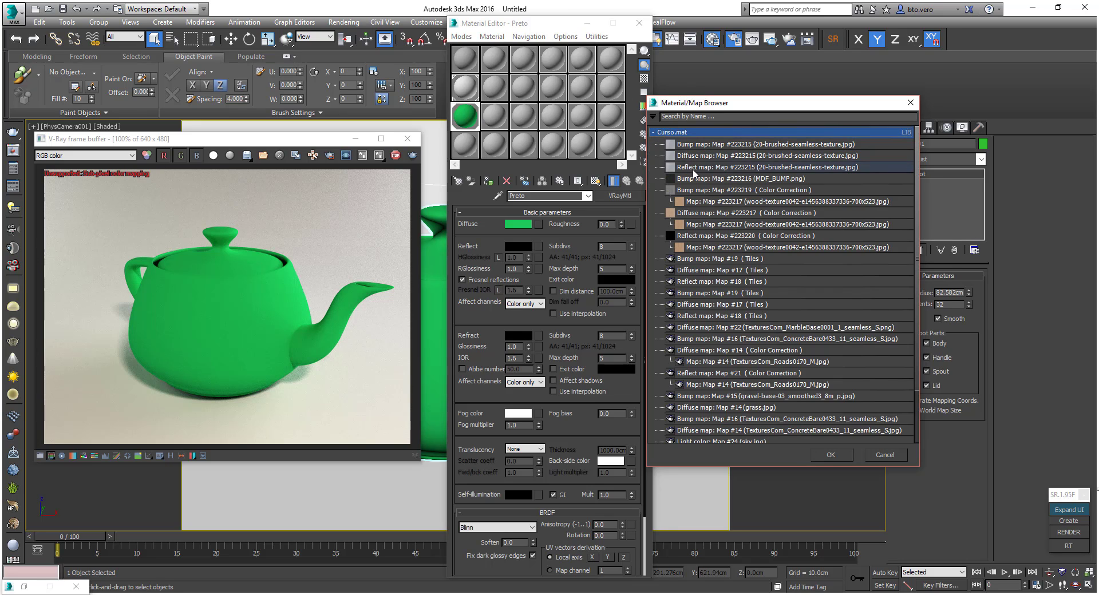
pyautogui.click(653, 133)
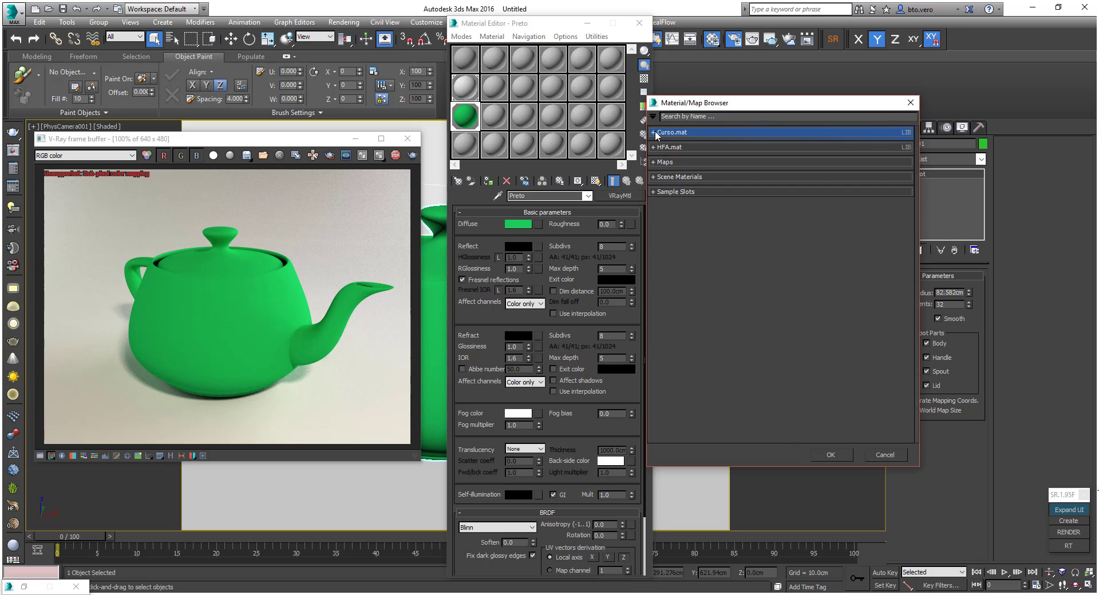
pyautogui.click(659, 163)
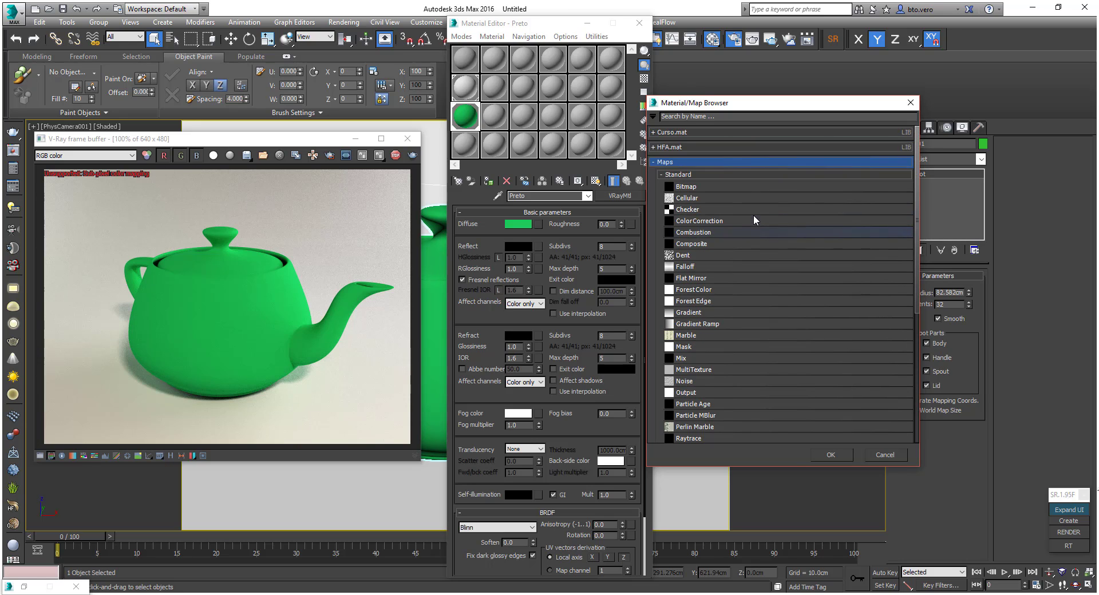
pyautogui.scroll(-4, 710, 241)
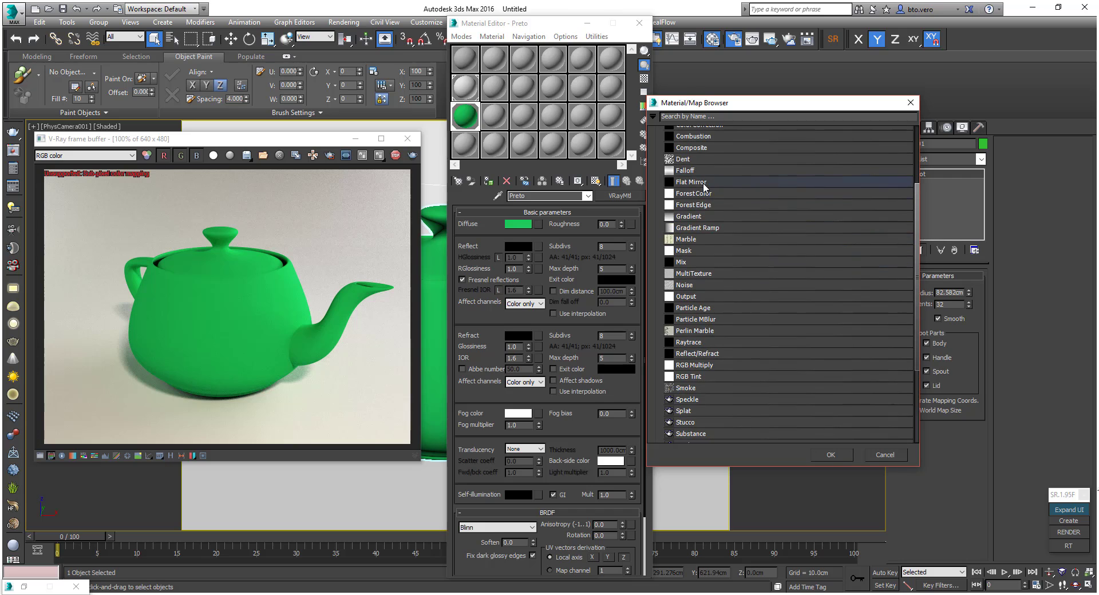
pyautogui.scroll(-5, 723, 291)
pyautogui.click(672, 409)
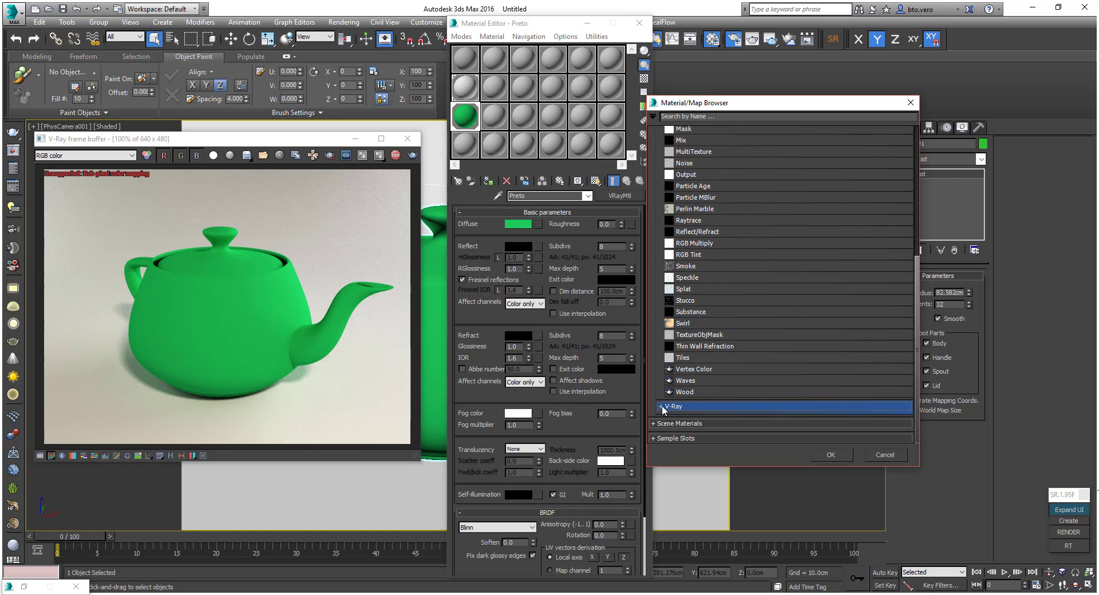
pyautogui.scroll(-3, 736, 338)
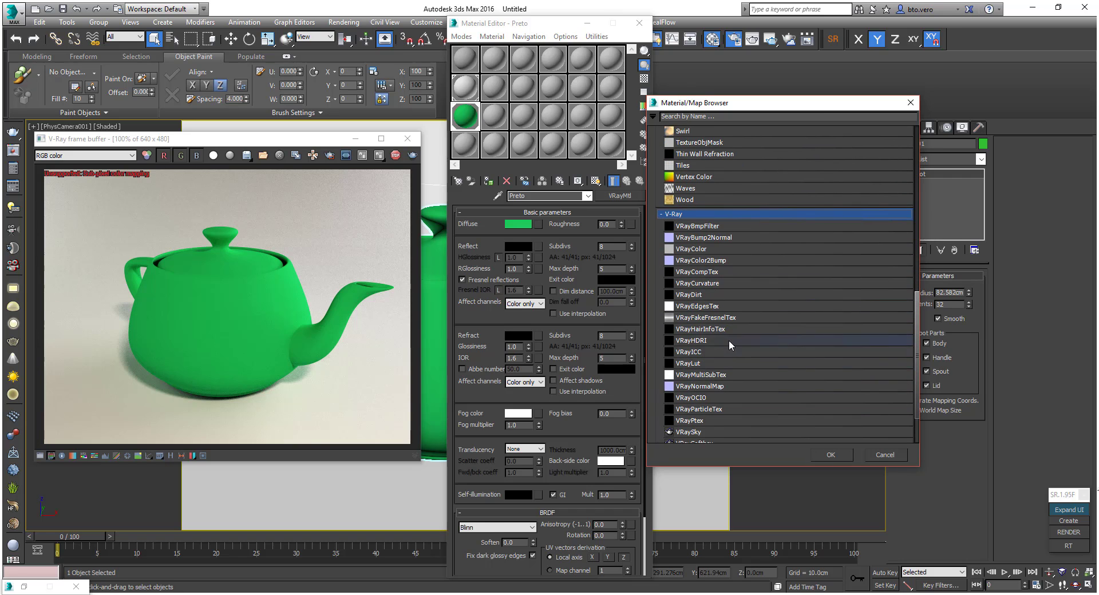
pyautogui.scroll(-2, 729, 341)
pyautogui.scroll(10, 730, 341)
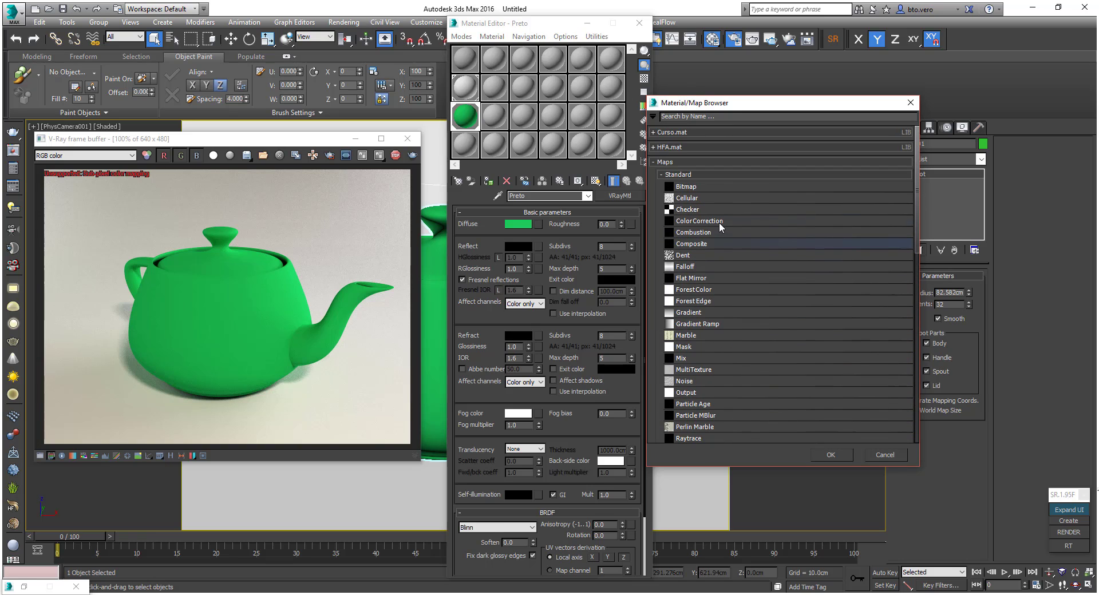
pyautogui.click(664, 175)
pyautogui.click(662, 189)
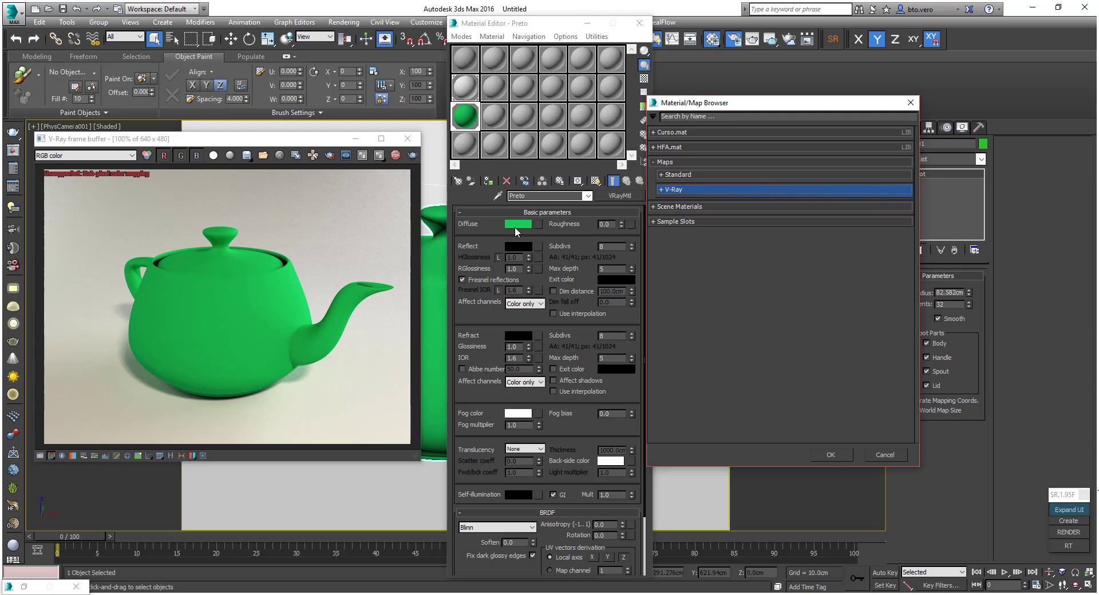
pyautogui.click(662, 190)
# Load the grass image efb40cdd30570bb92f3bb8566900f7ee.jpg as a Bitmap map for the Preto material's diffuse color.
pyautogui.click(662, 175)
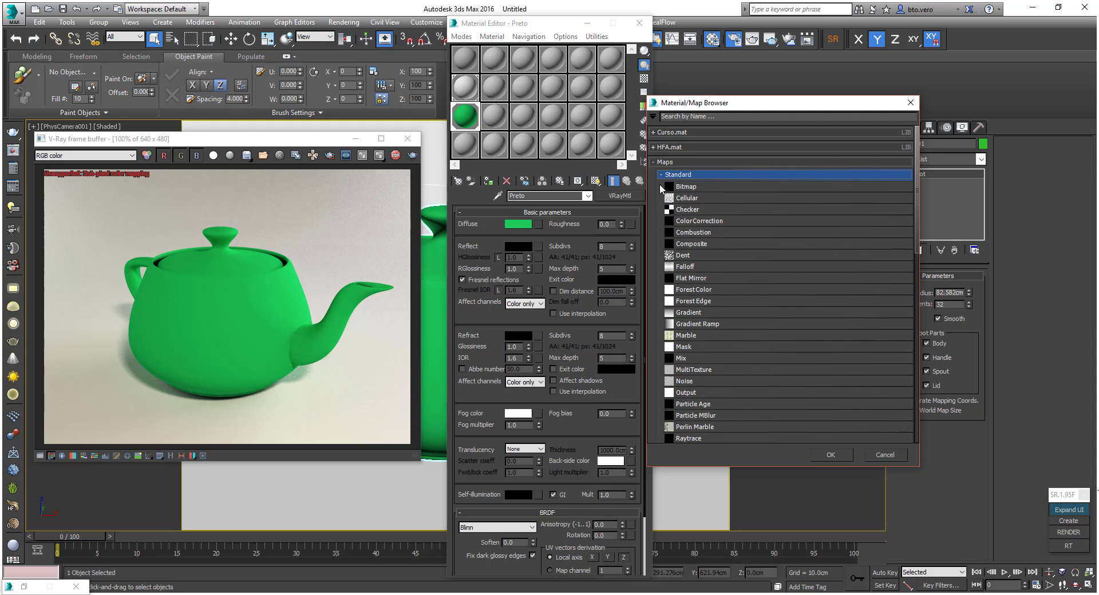
pyautogui.doubleClick(683, 187)
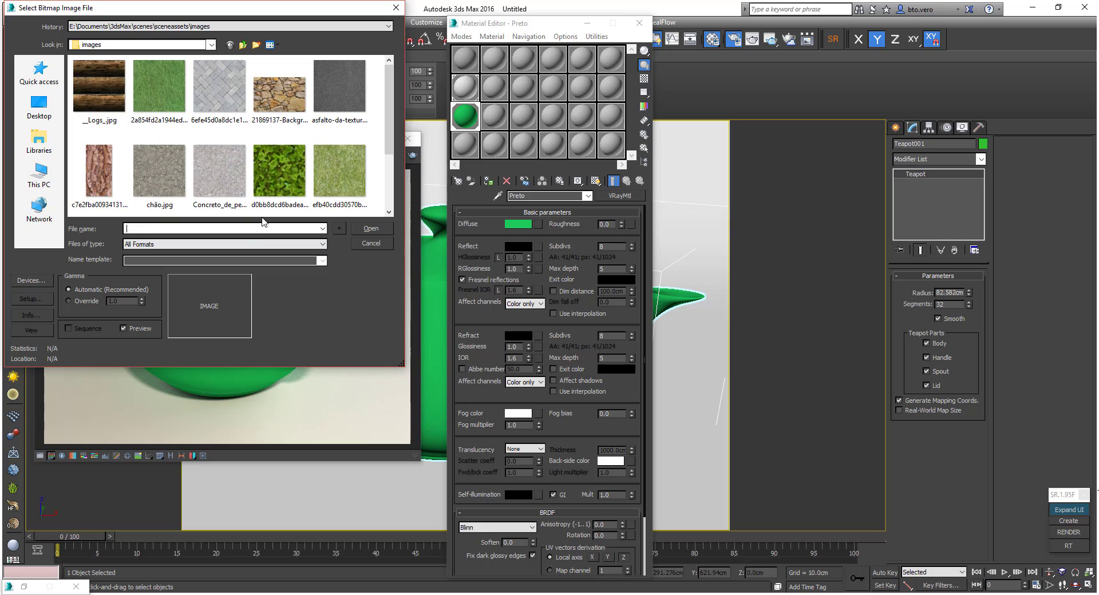
pyautogui.click(219, 86)
pyautogui.scroll(-2, 229, 138)
pyautogui.scroll(2, 229, 137)
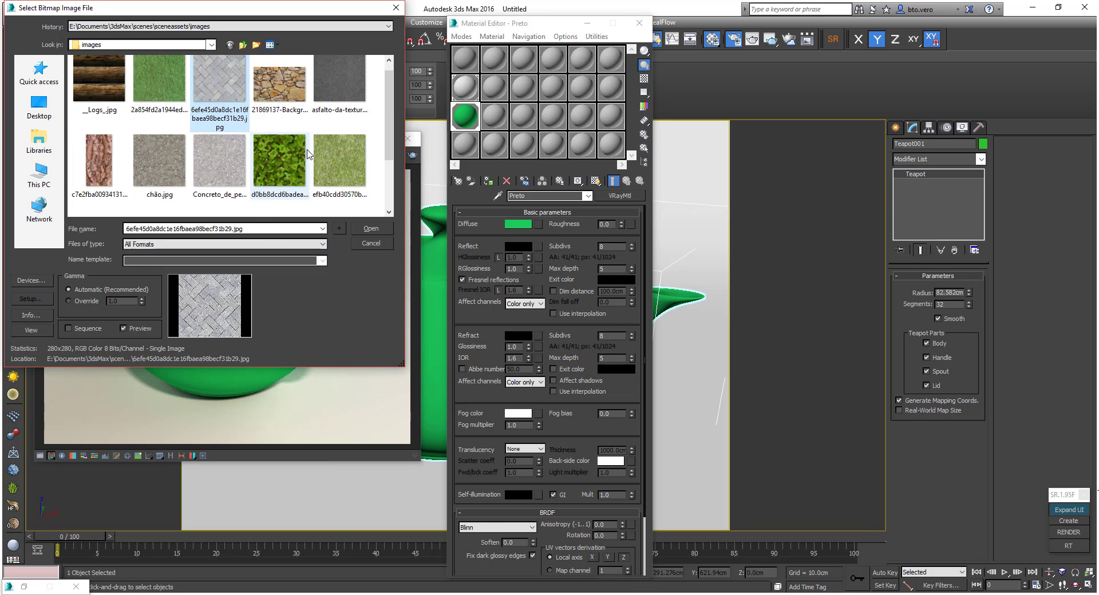
pyautogui.click(340, 164)
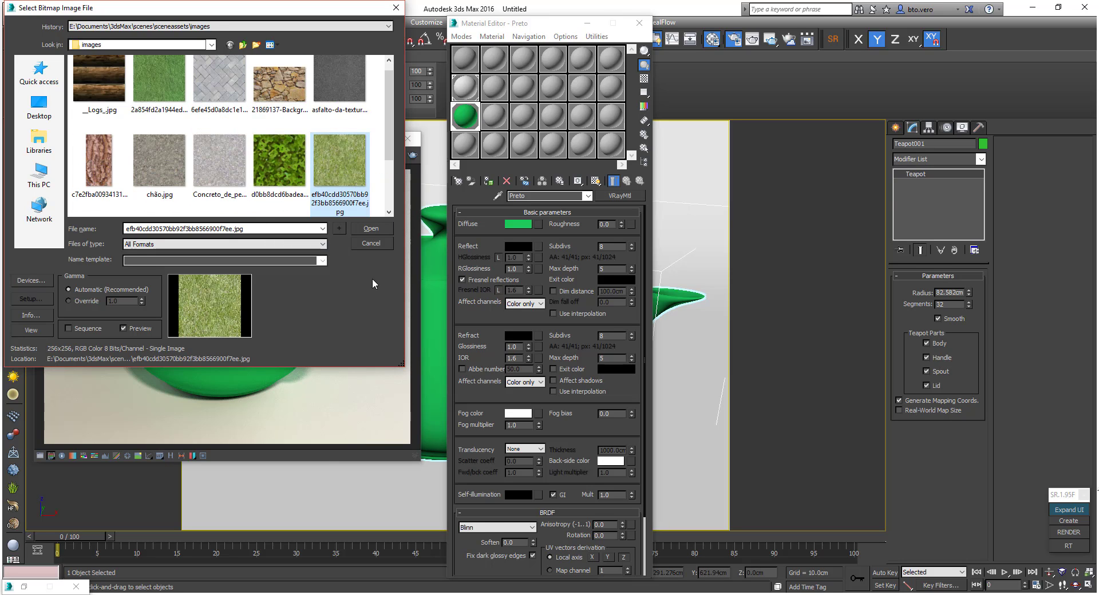
pyautogui.click(370, 228)
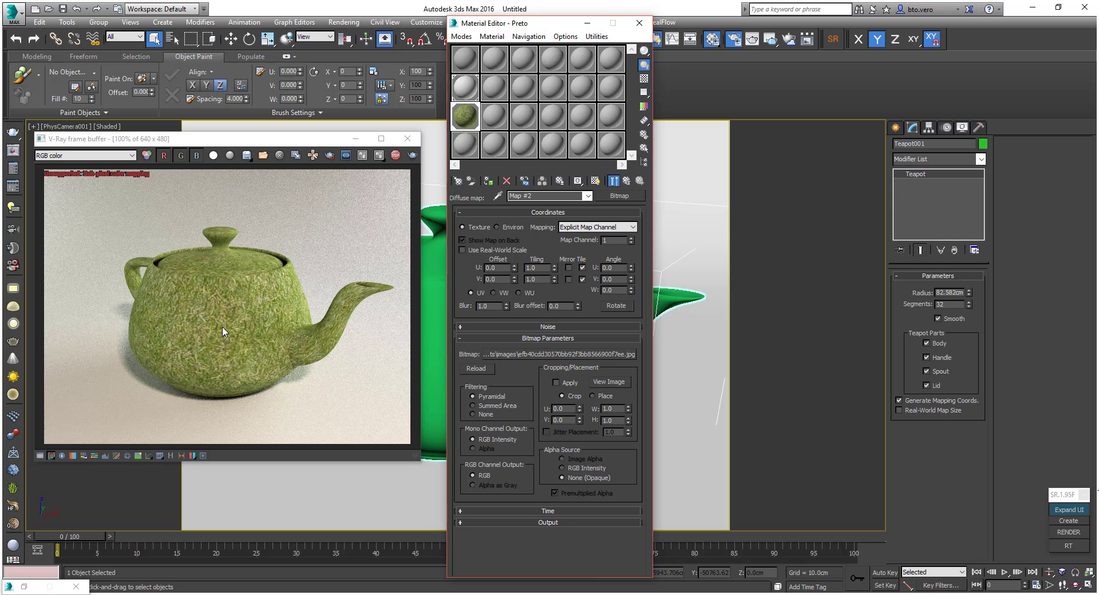
# Move the Material Editor away from the teapot, and alternately select the backdrop plane and the teapot, ending on the teapot.
pyautogui.moveTo(539, 27); pyautogui.dragTo(721, 39)
pyautogui.click(565, 206)
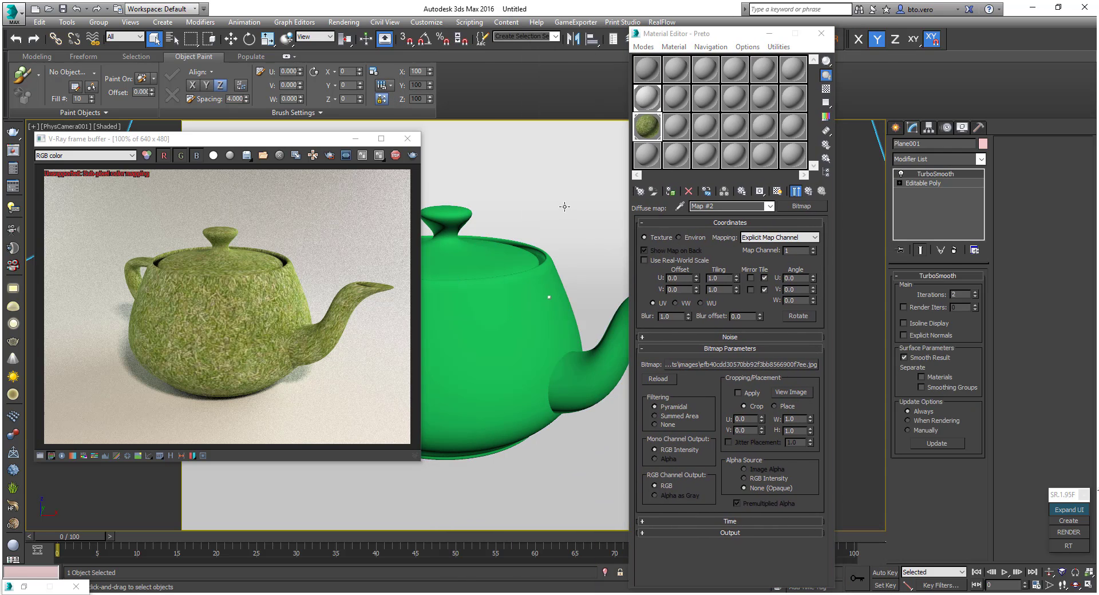
pyautogui.click(494, 295)
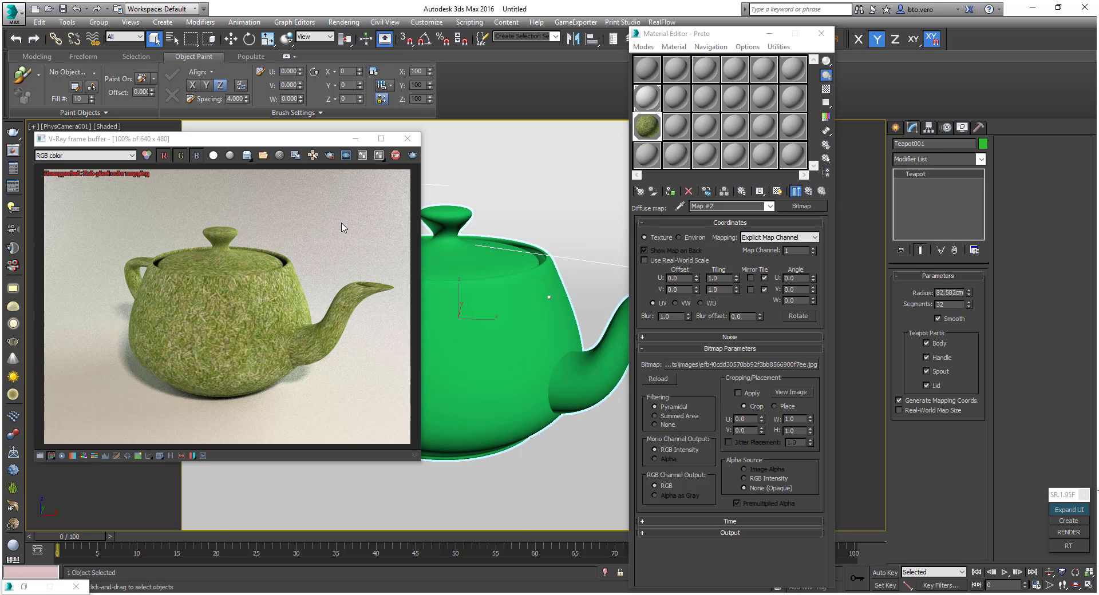
pyautogui.click(566, 217)
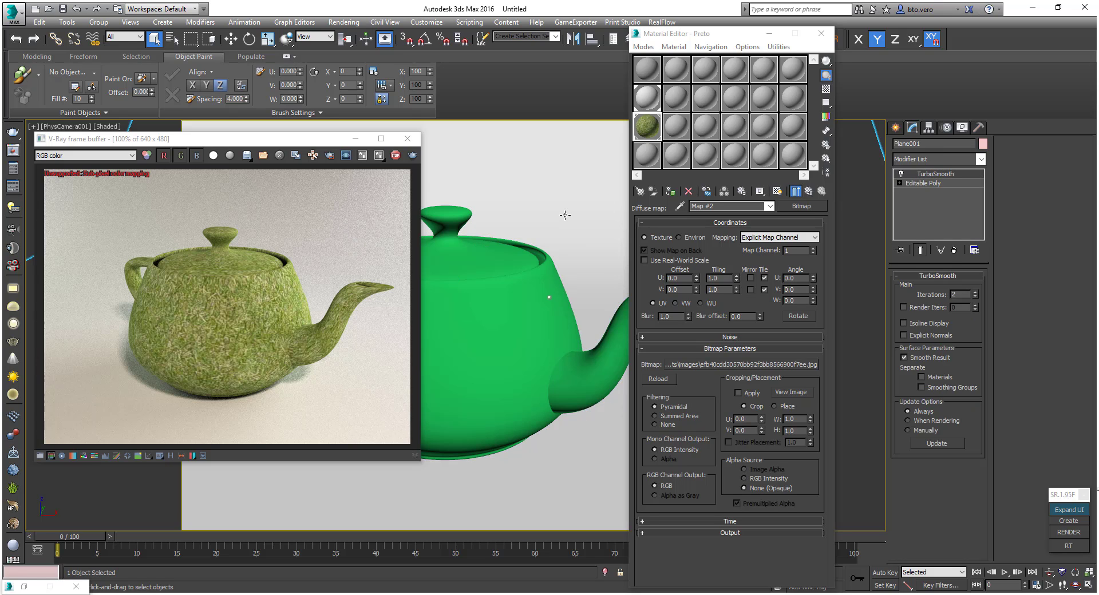
pyautogui.click(532, 273)
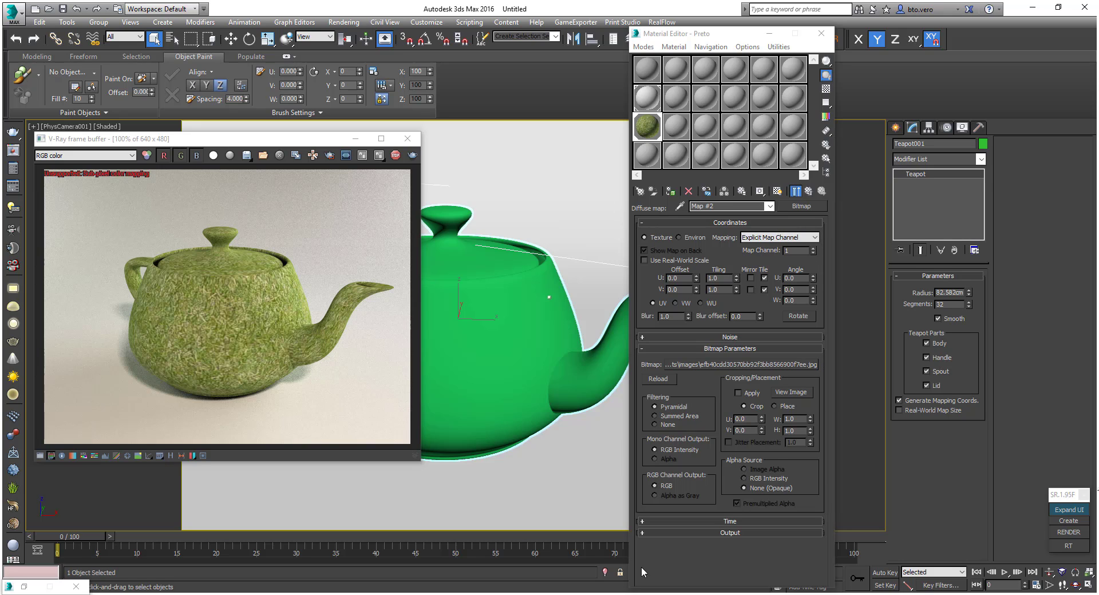
# Go from the diffuse bitmap's settings back up to the Preto material's basic parameters.
pyautogui.click(770, 206)
pyautogui.click(706, 217)
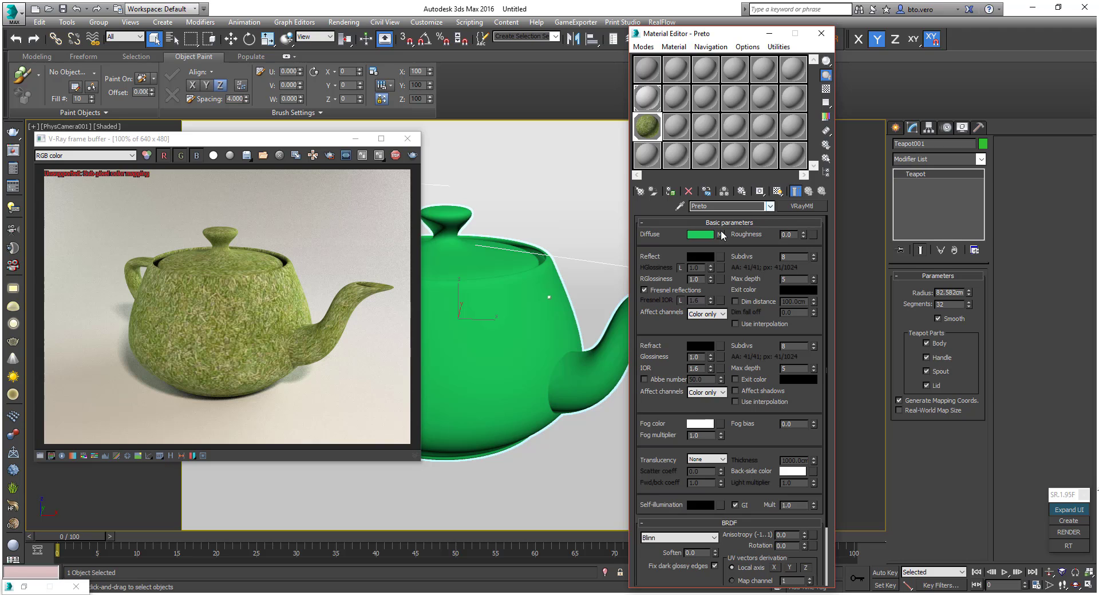
pyautogui.click(771, 207)
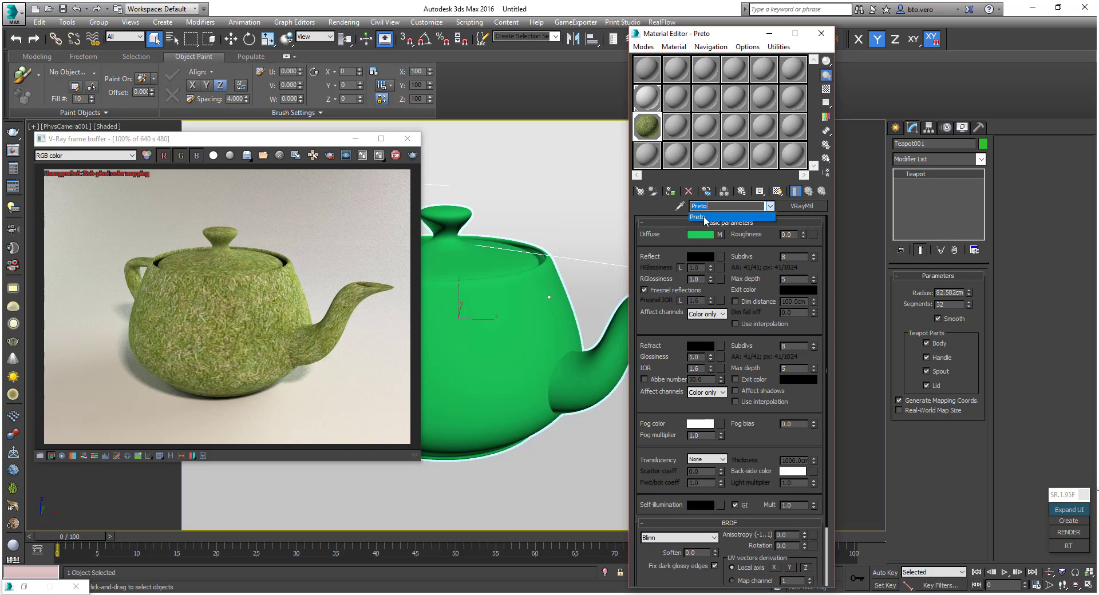
pyautogui.click(724, 217)
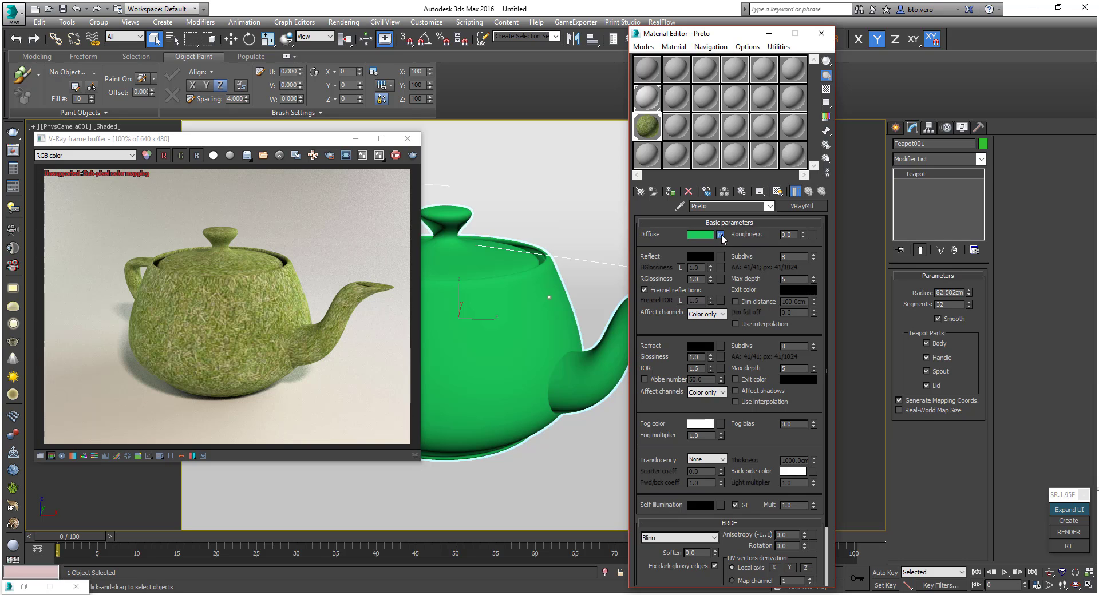
# Rename the Preto material's diffuse bitmap as Tertura grama and return to the Preto level.
pyautogui.click(722, 235)
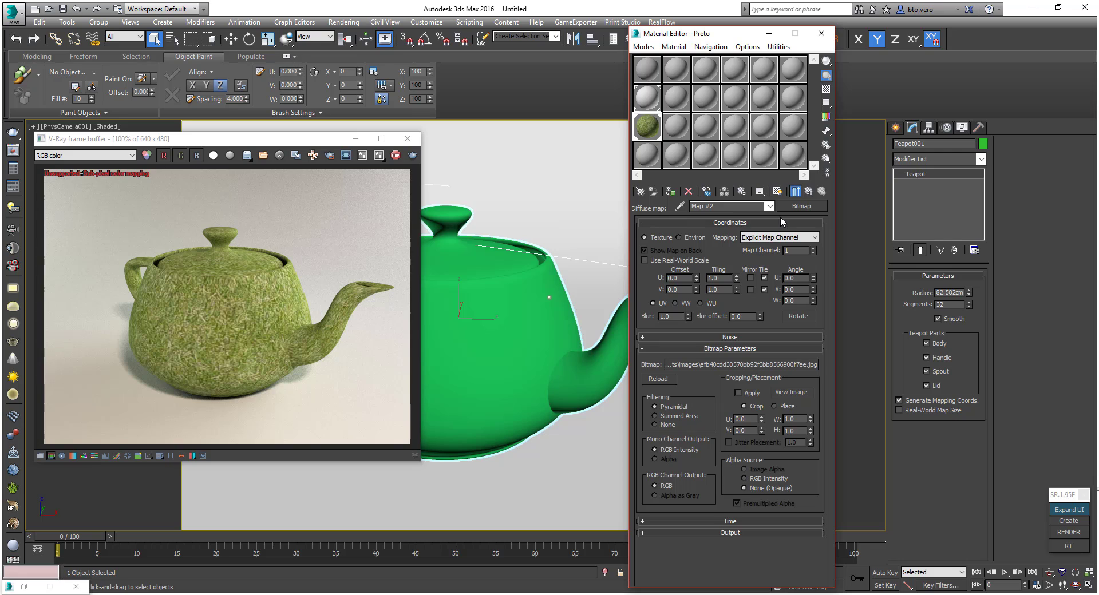
pyautogui.click(718, 205)
pyautogui.write('Tertura grama')
pyautogui.click(771, 207)
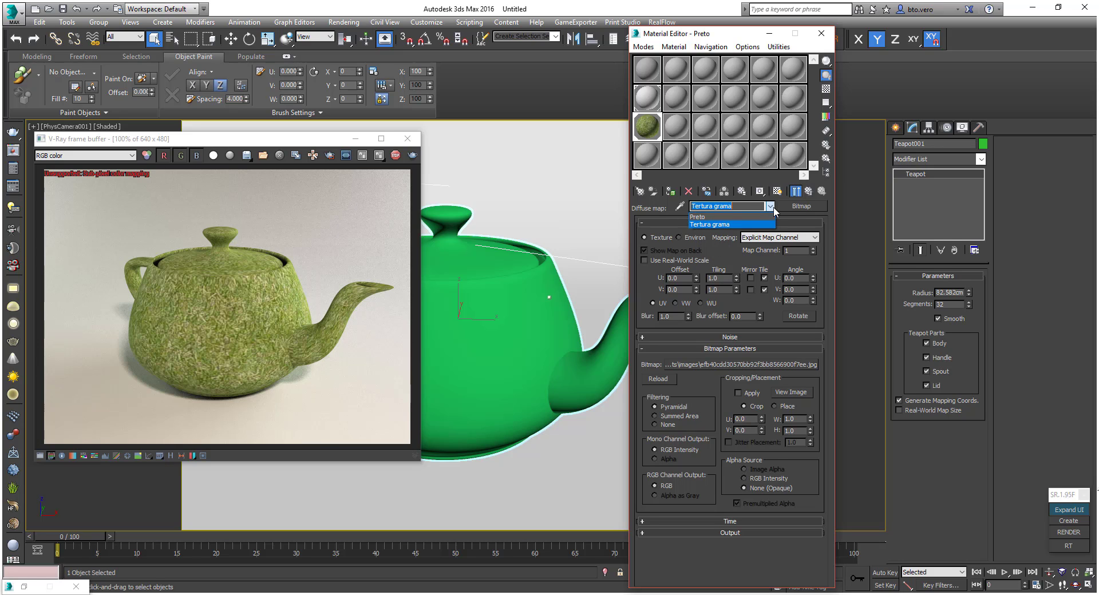
pyautogui.click(718, 216)
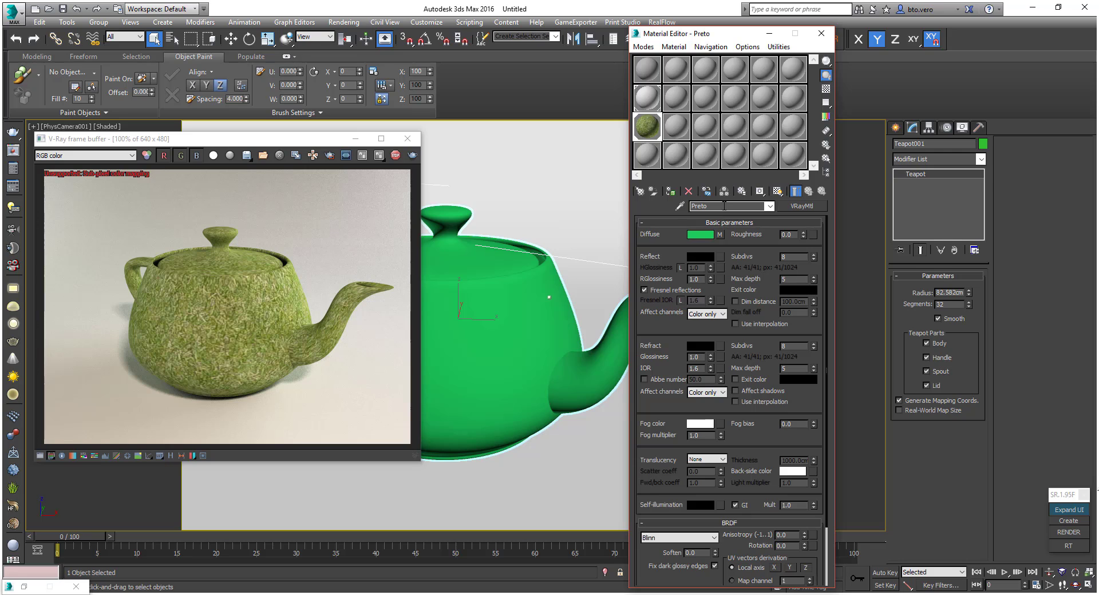
# Rename the Preto material as Grama and open its diffuse bitmap's settings.
pyautogui.click(723, 206)
pyautogui.write('Grama')
pyautogui.click(719, 235)
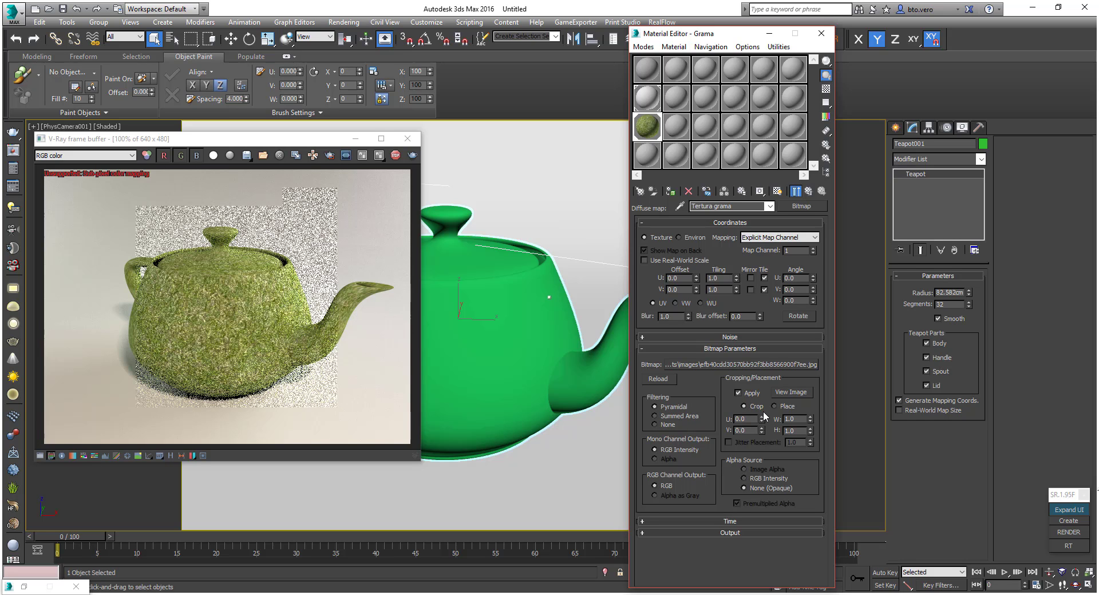
# Crop the grass bitmap to its lowest strip with V 0.852 and H 0.148, close the image view, and turn off the cropping.
pyautogui.click(791, 392)
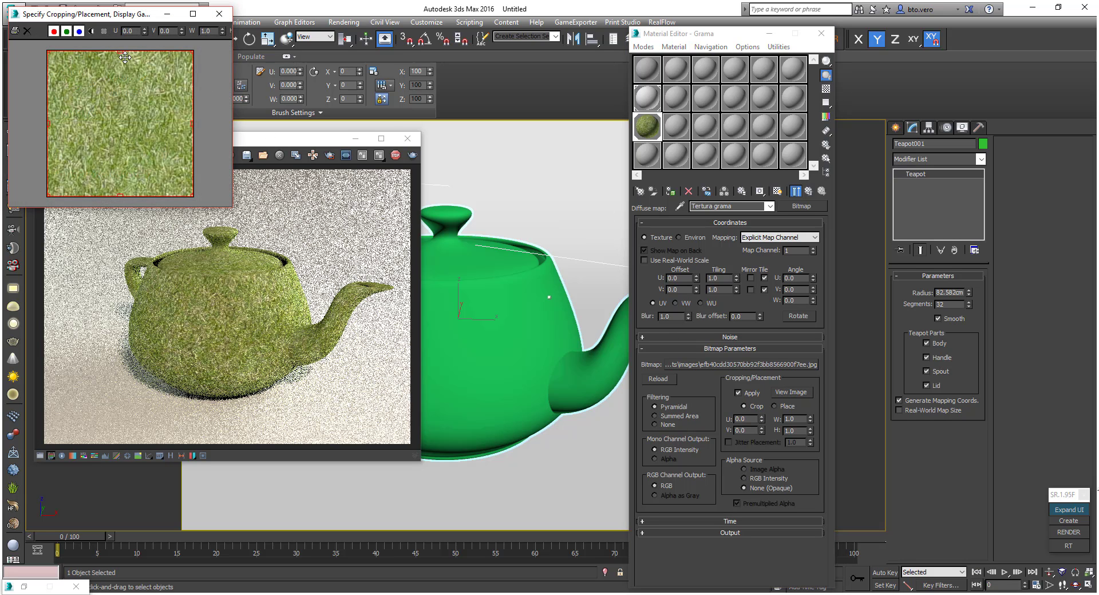
pyautogui.moveTo(112, 51); pyautogui.dragTo(111, 124)
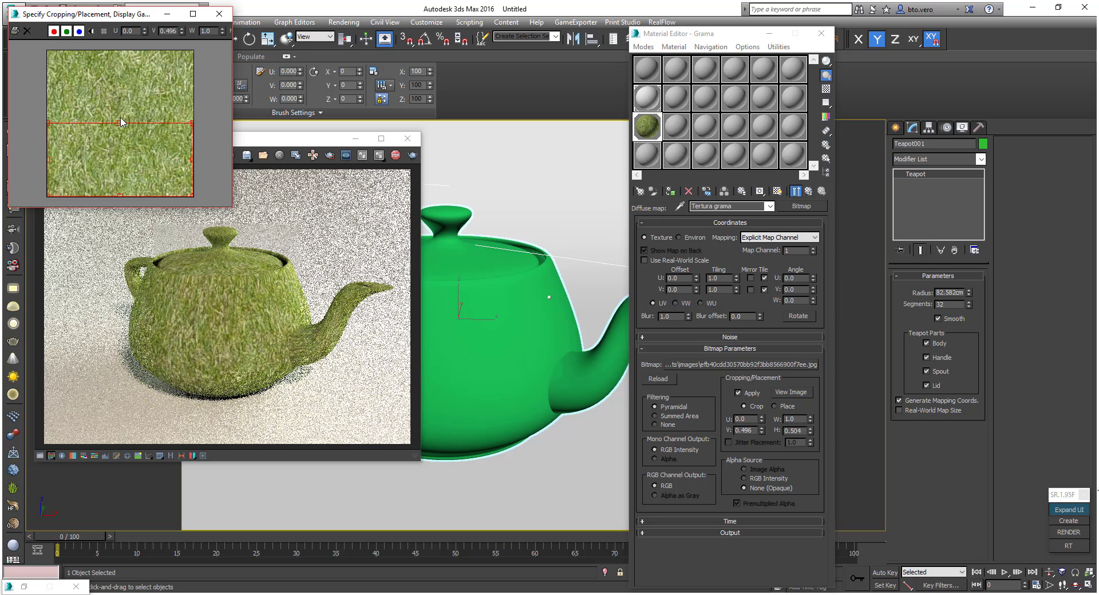
pyautogui.moveTo(112, 123); pyautogui.dragTo(111, 175)
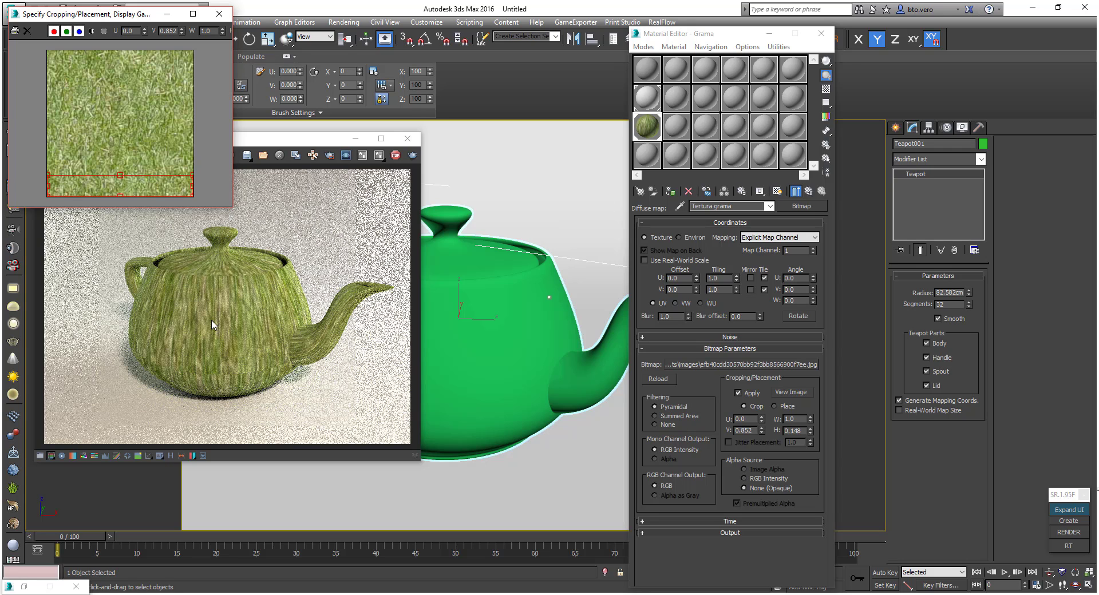
pyautogui.click(230, 11)
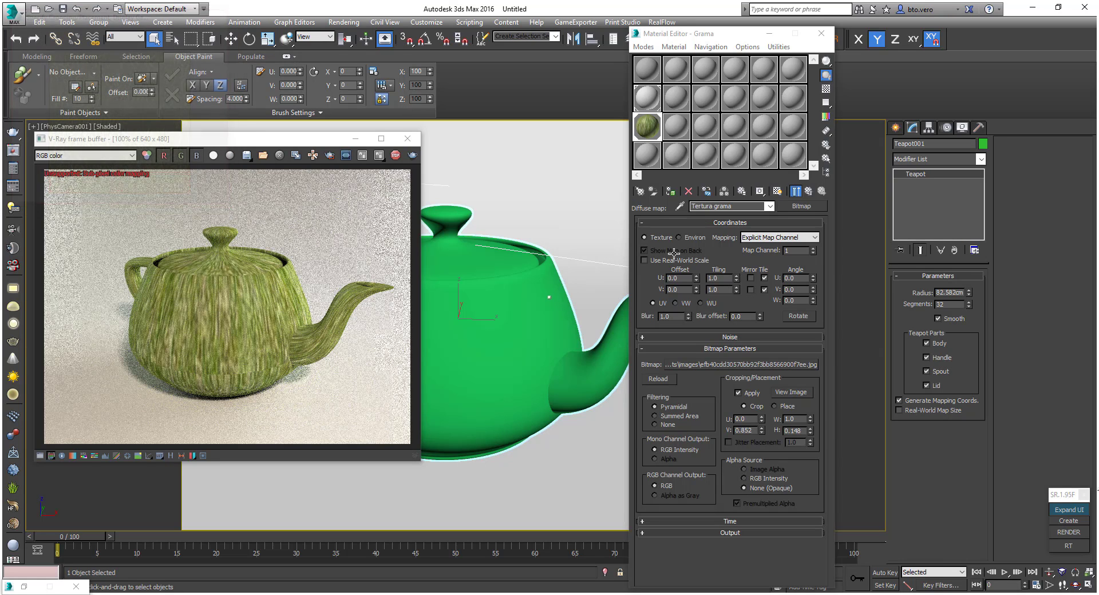
pyautogui.click(738, 393)
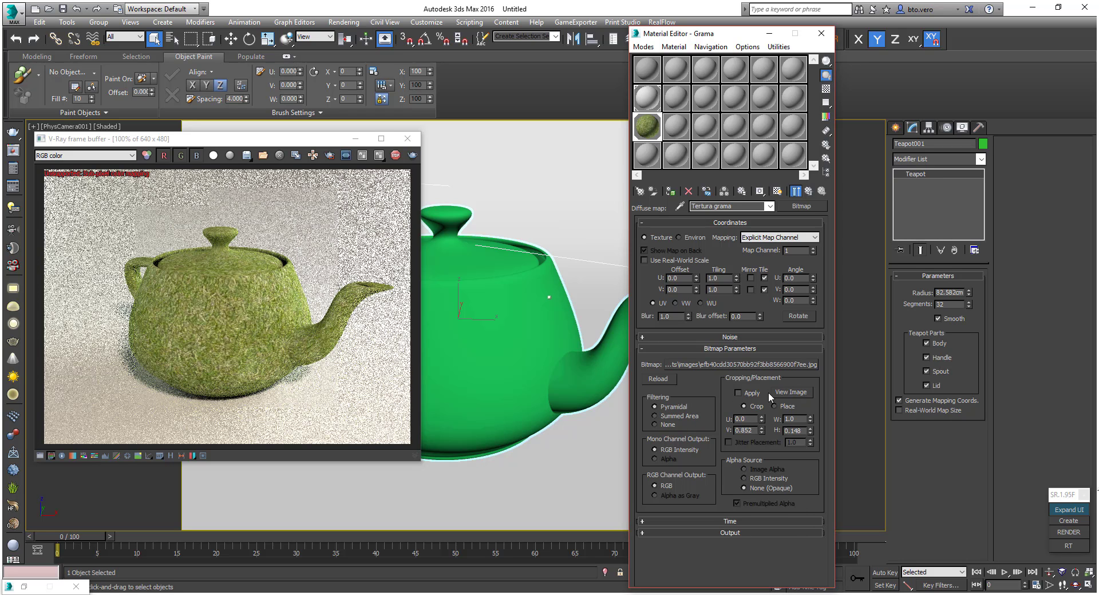
# Examine the grass bitmap's Output settings, collapse them, and check the list of levels in the Grama material.
pyautogui.click(722, 532)
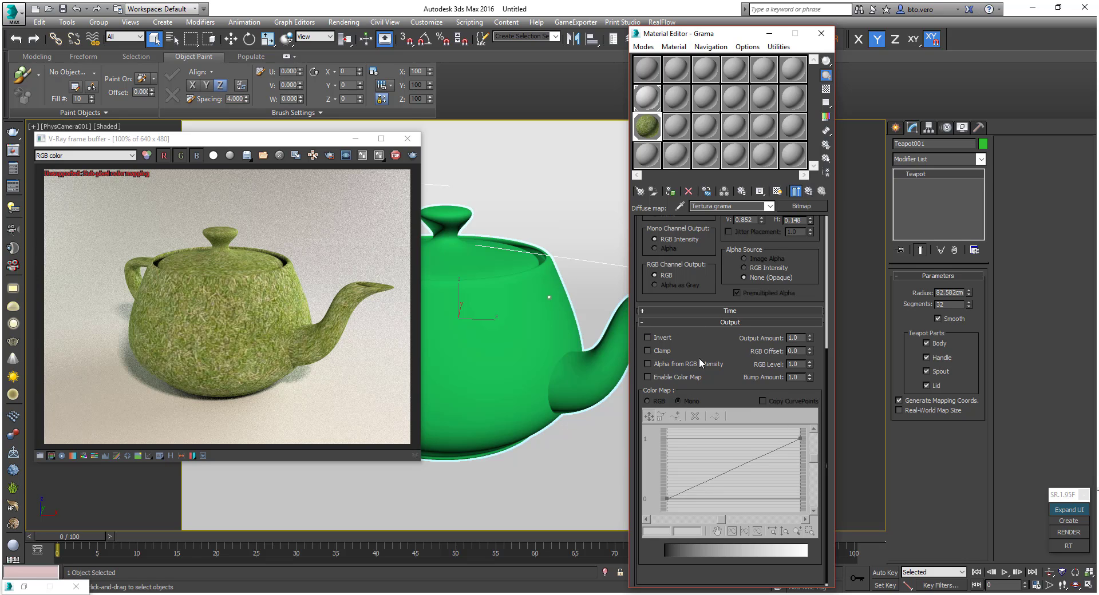
pyautogui.click(642, 322)
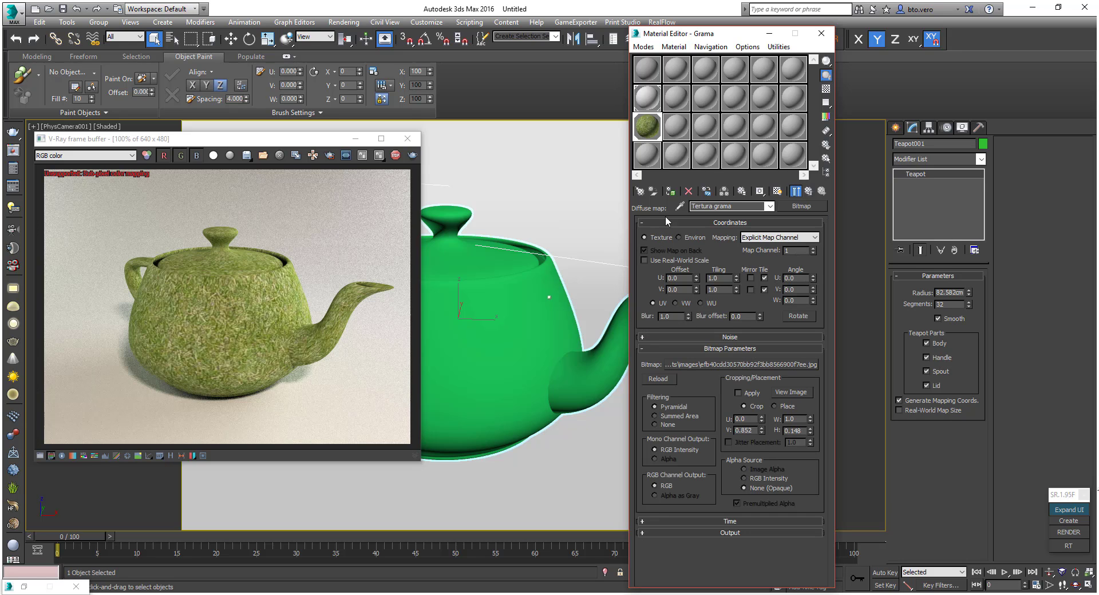
pyautogui.click(770, 206)
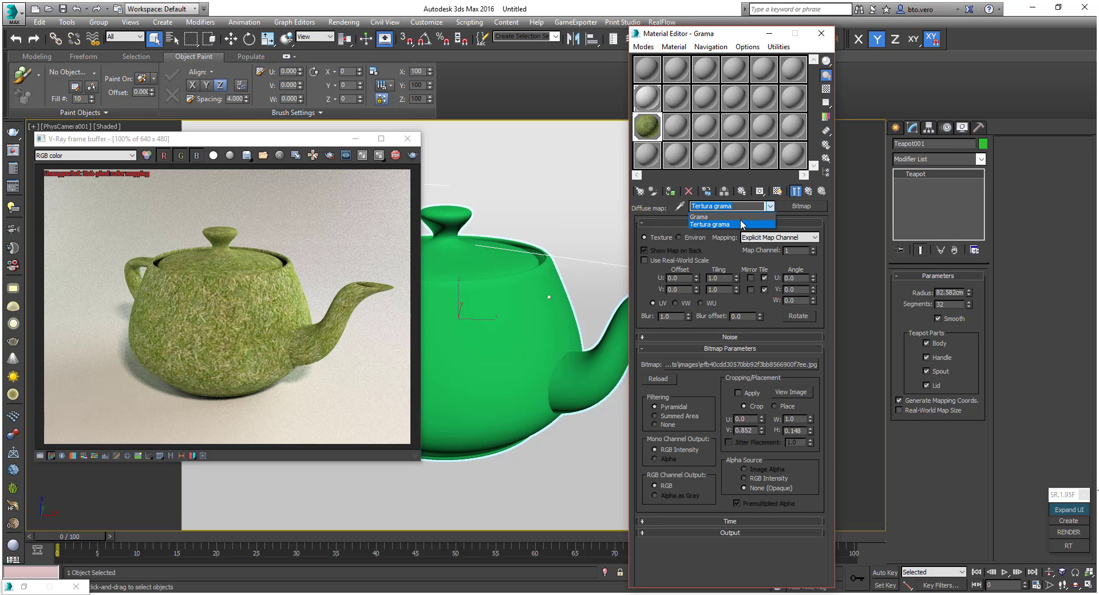
pyautogui.click(721, 261)
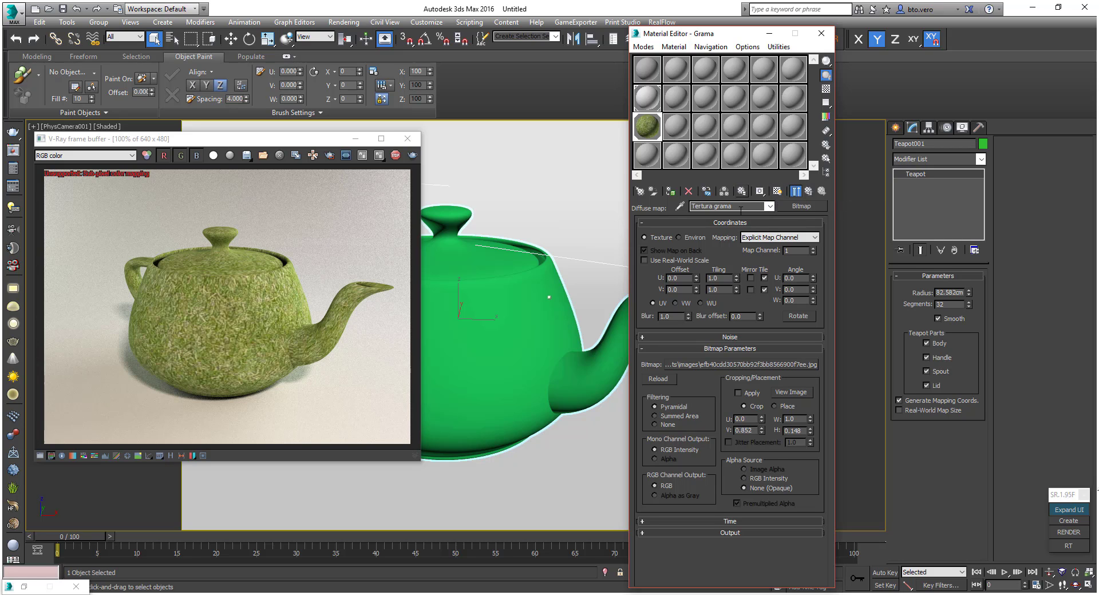
# Show the grass texture on the teapot in the viewport and go back up to the Grama material level.
pyautogui.click(777, 191)
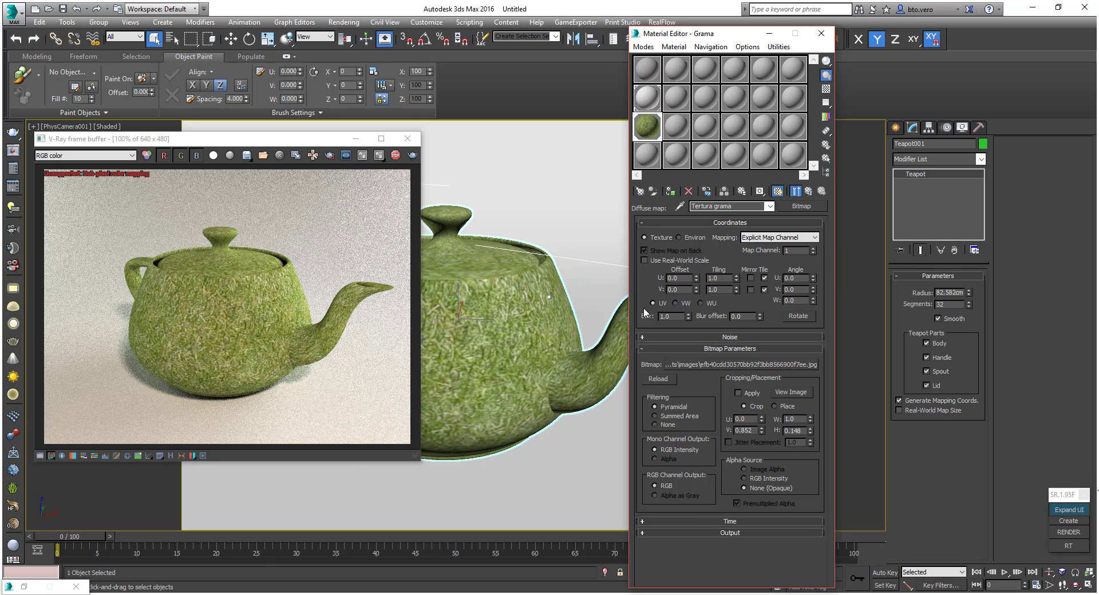
pyautogui.click(770, 207)
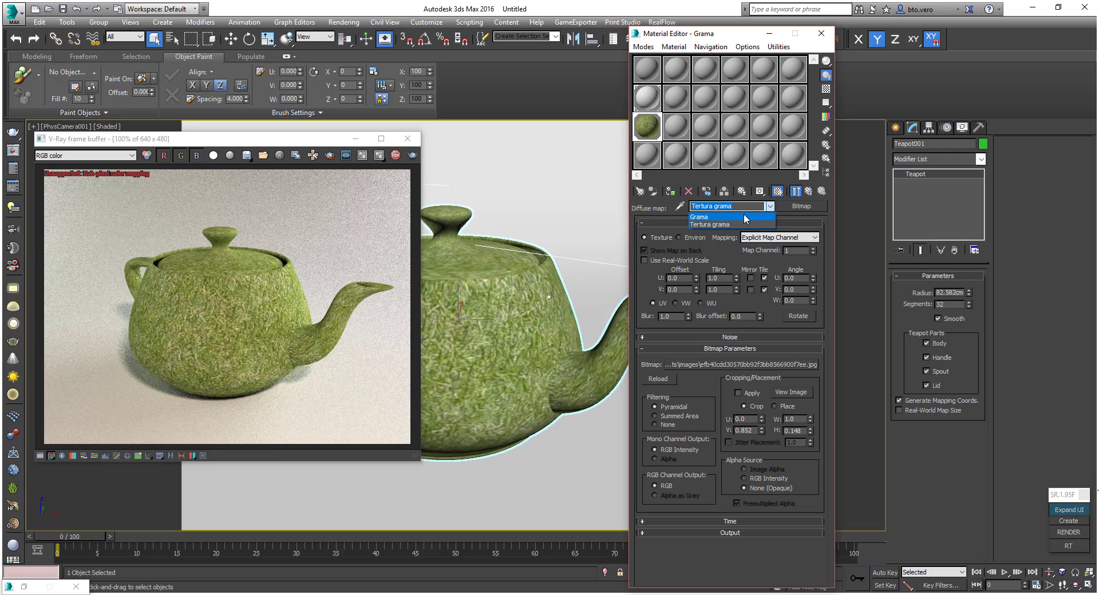
pyautogui.click(744, 218)
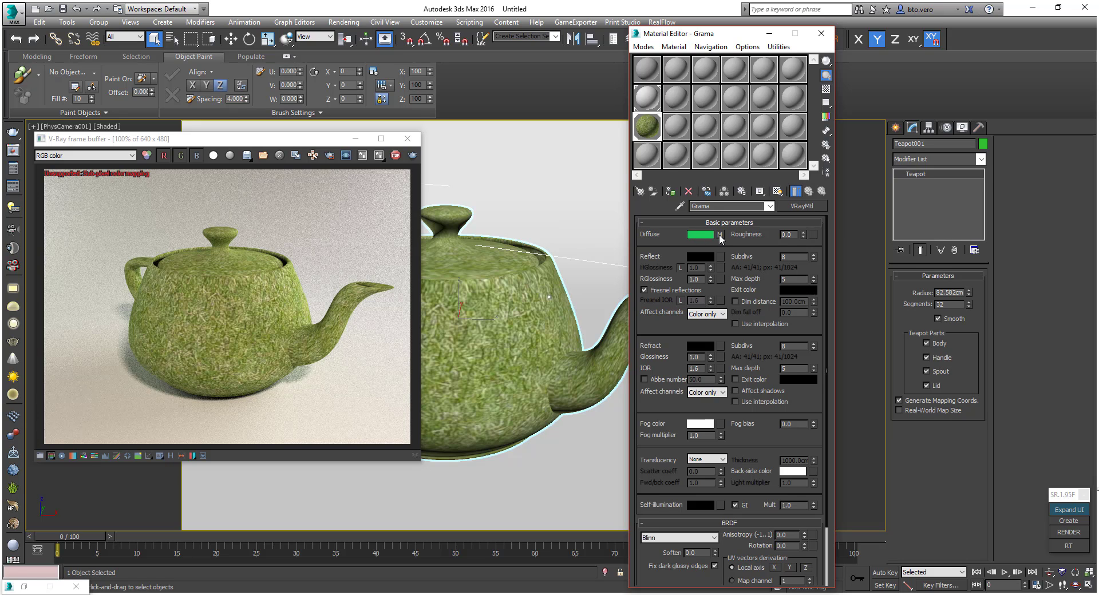
# Revisit the Tertura grama bitmap level, return to Grama, and turn off the texture display in the viewport.
pyautogui.click(720, 234)
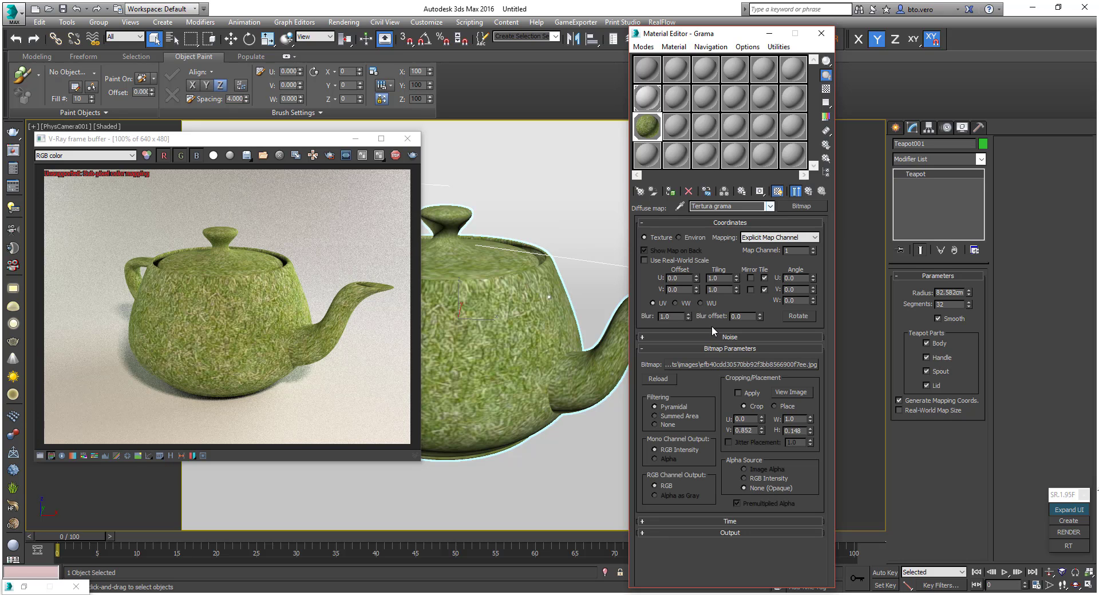
pyautogui.click(770, 206)
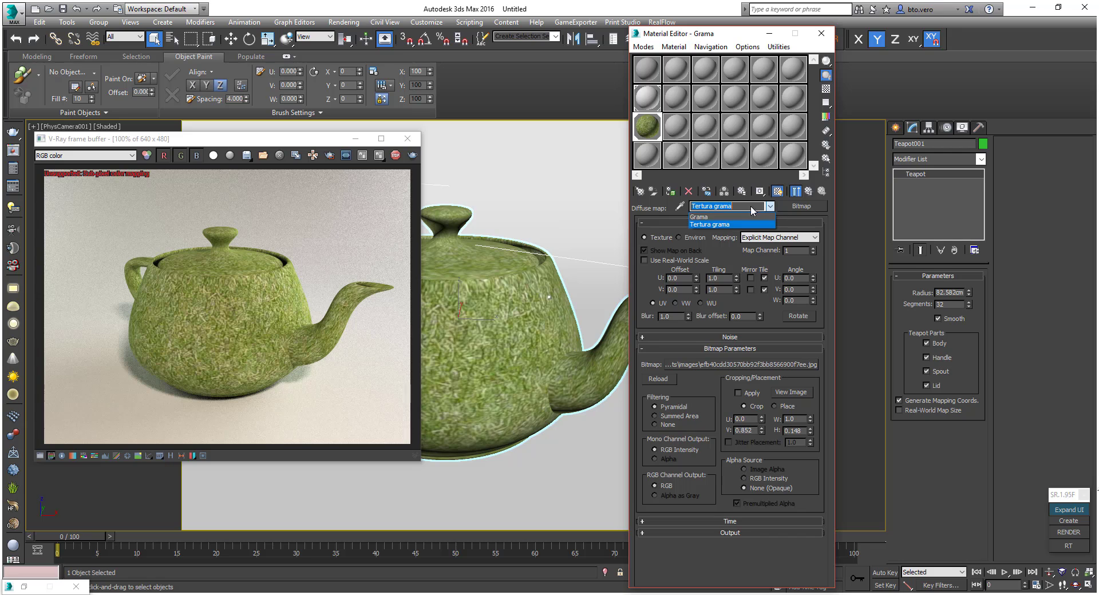
pyautogui.click(714, 217)
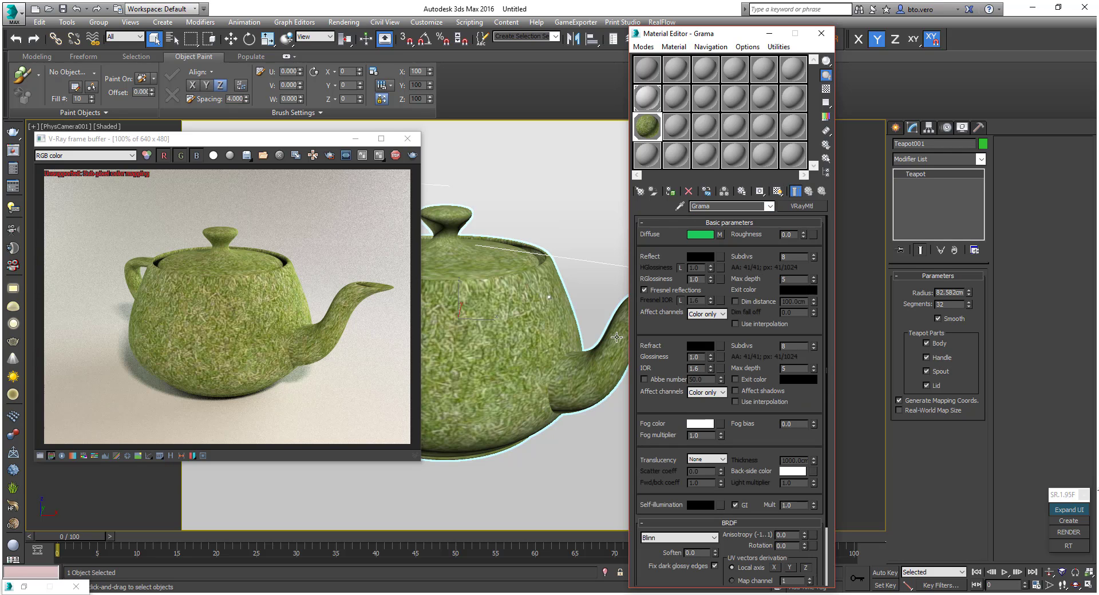
pyautogui.click(777, 192)
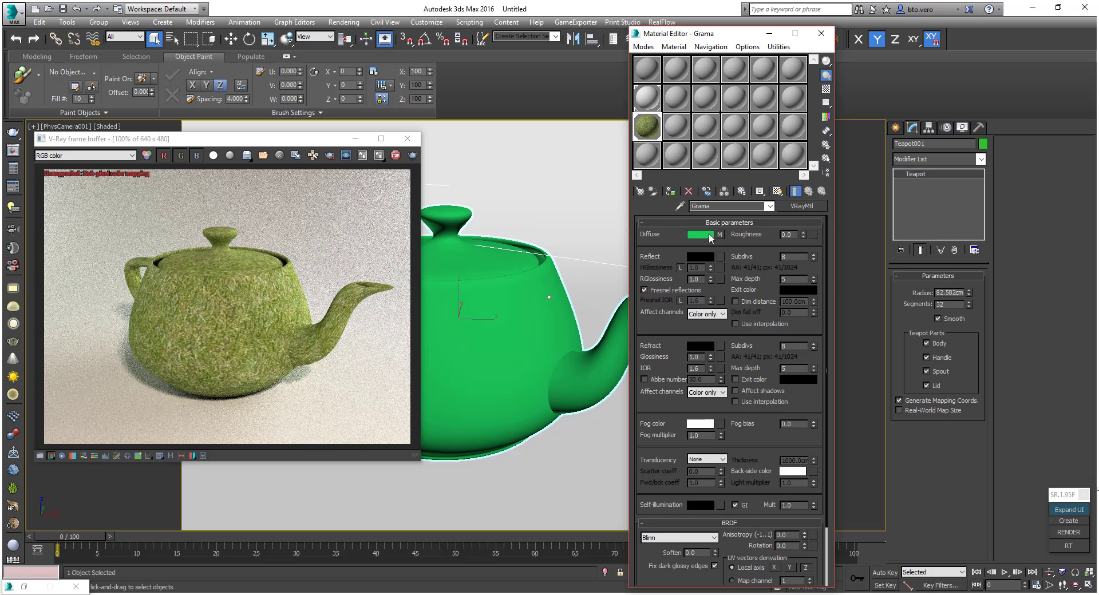
# Set Grama's diffuse color to dark blue (red 2, green 11, blue 27), move the Material Editor off the teapot, and clear the diffuse map.
pyautogui.click(699, 235)
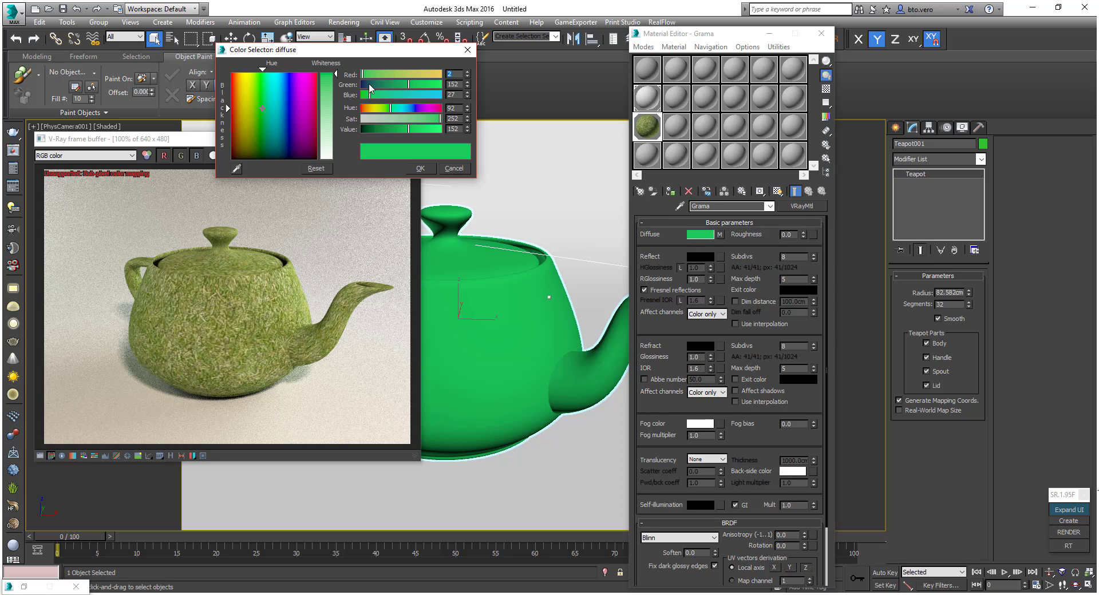
pyautogui.moveTo(370, 88); pyautogui.dragTo(364, 88)
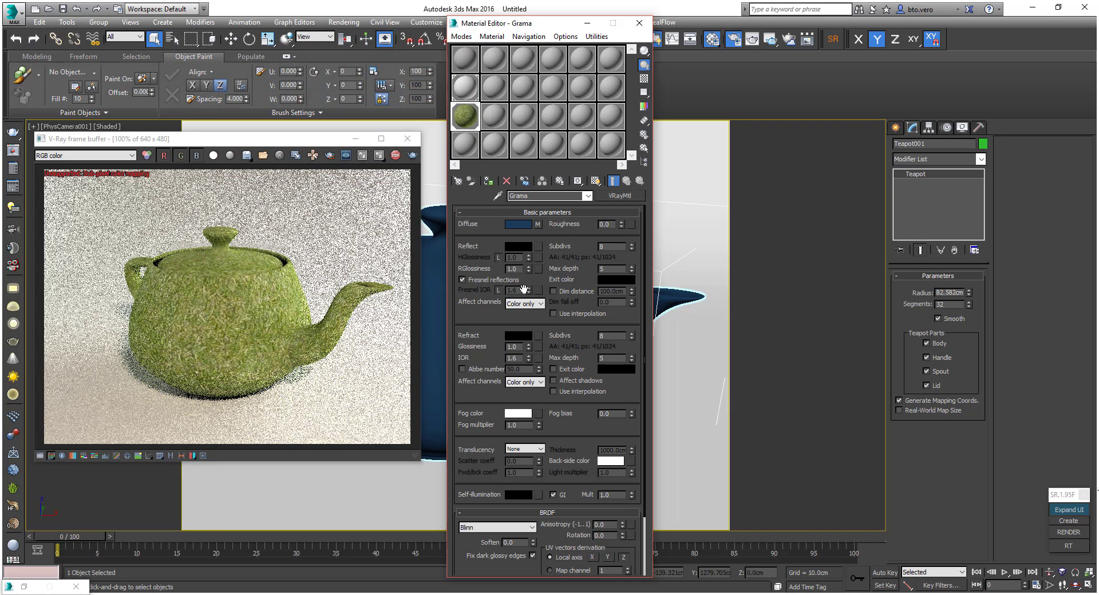
pyautogui.moveTo(539, 26); pyautogui.dragTo(745, 57)
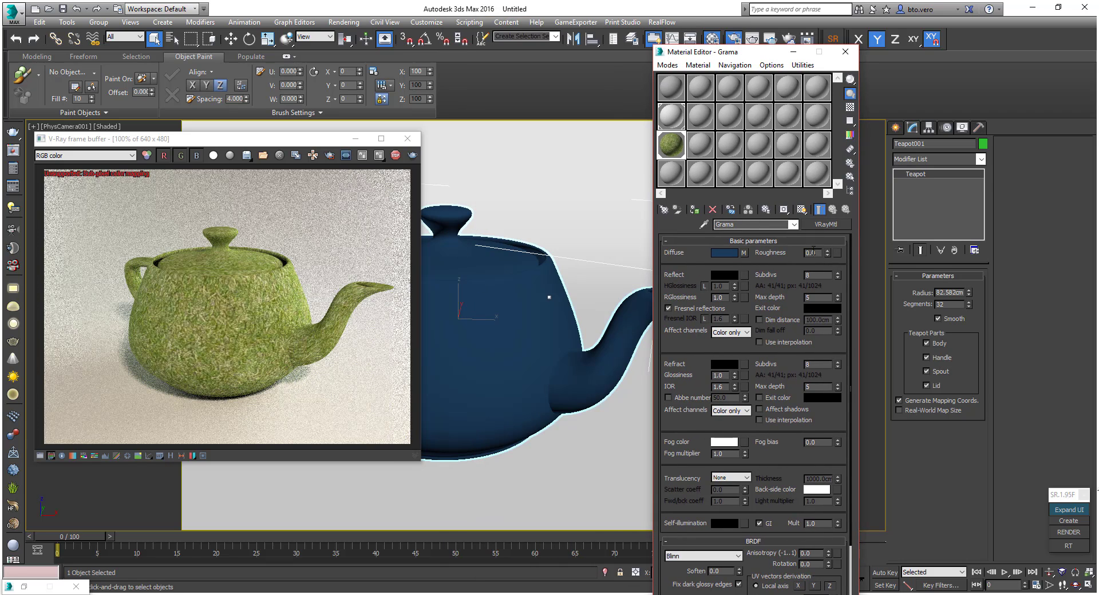
pyautogui.rightClick(743, 253)
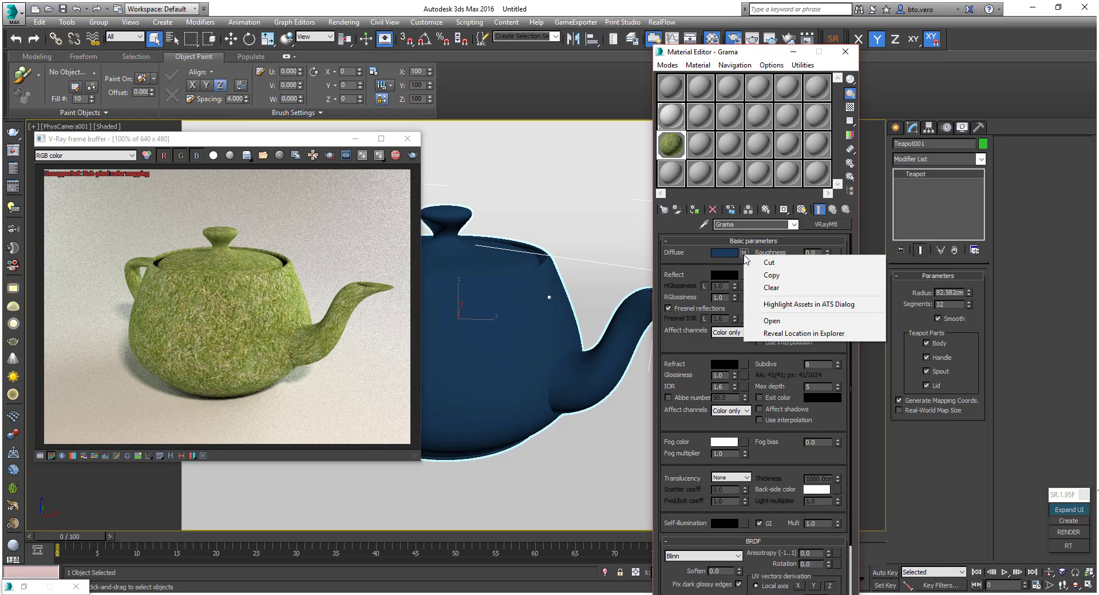
pyautogui.click(772, 287)
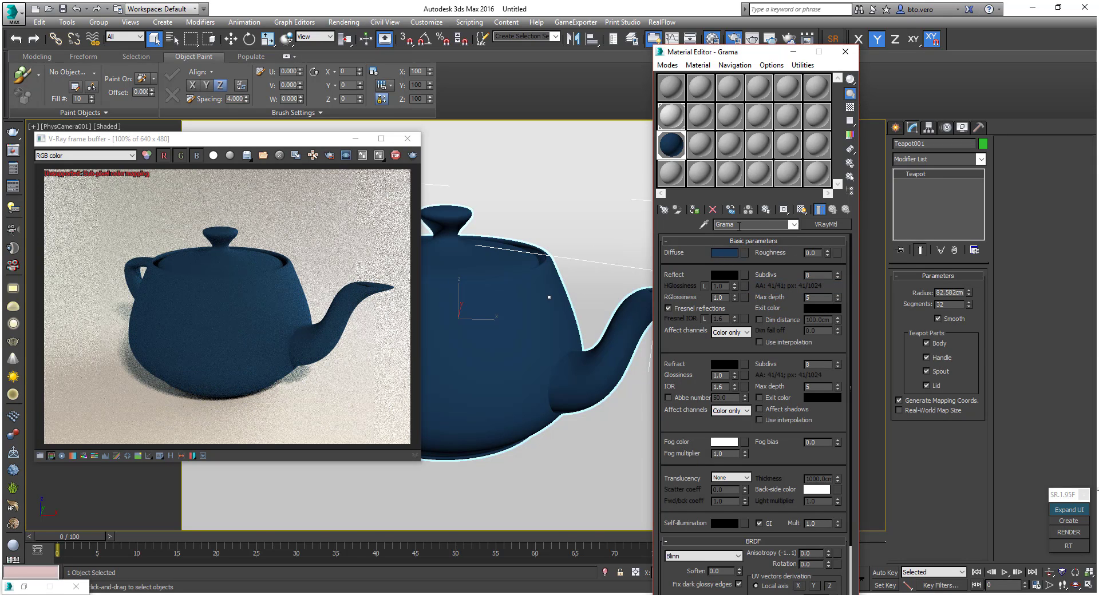
# Rename the Grama material as cinza and set its diffuse color to a neutral gray with saturation 0 and value 86.
pyautogui.moveTo(738, 225); pyautogui.dragTo(652, 227)
pyautogui.write('cinza')
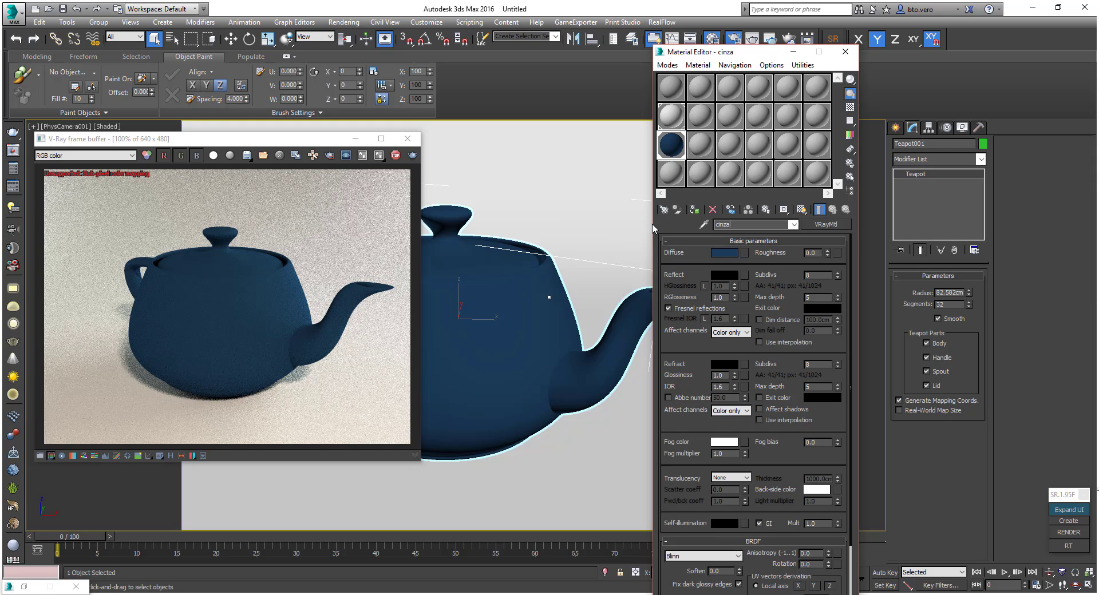
pyautogui.click(715, 254)
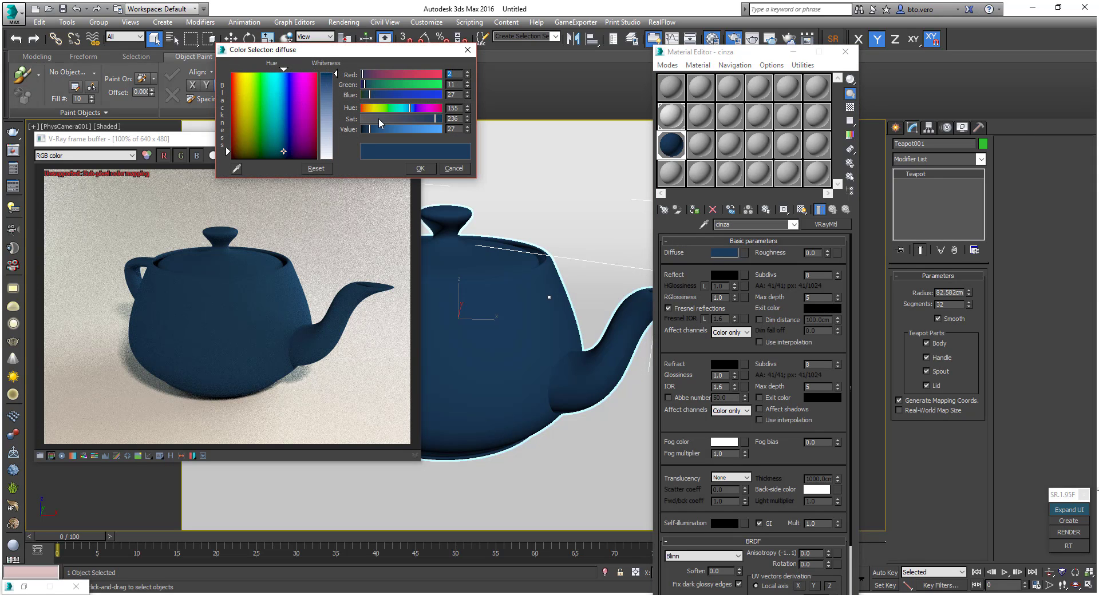
pyautogui.moveTo(379, 119); pyautogui.dragTo(359, 119)
pyautogui.moveTo(369, 129); pyautogui.dragTo(386, 128)
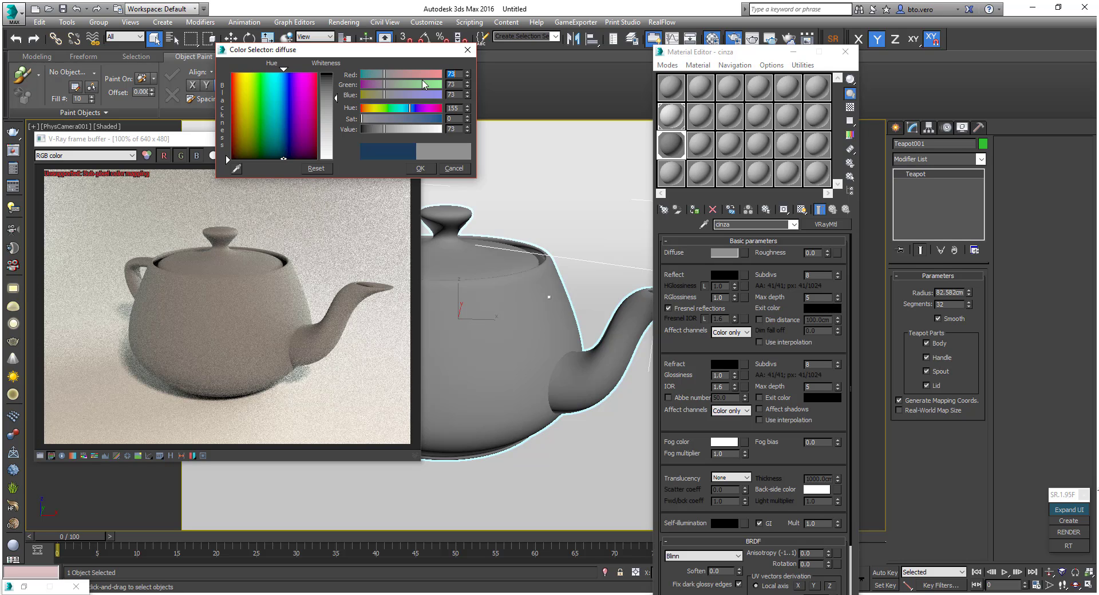
pyautogui.click(400, 129)
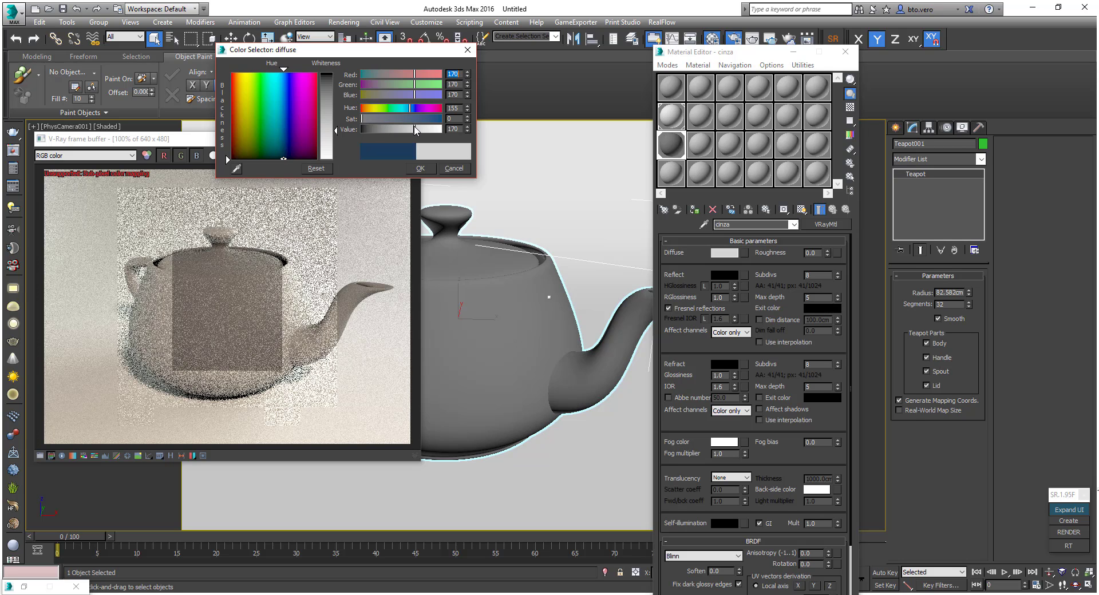
pyautogui.click(398, 129)
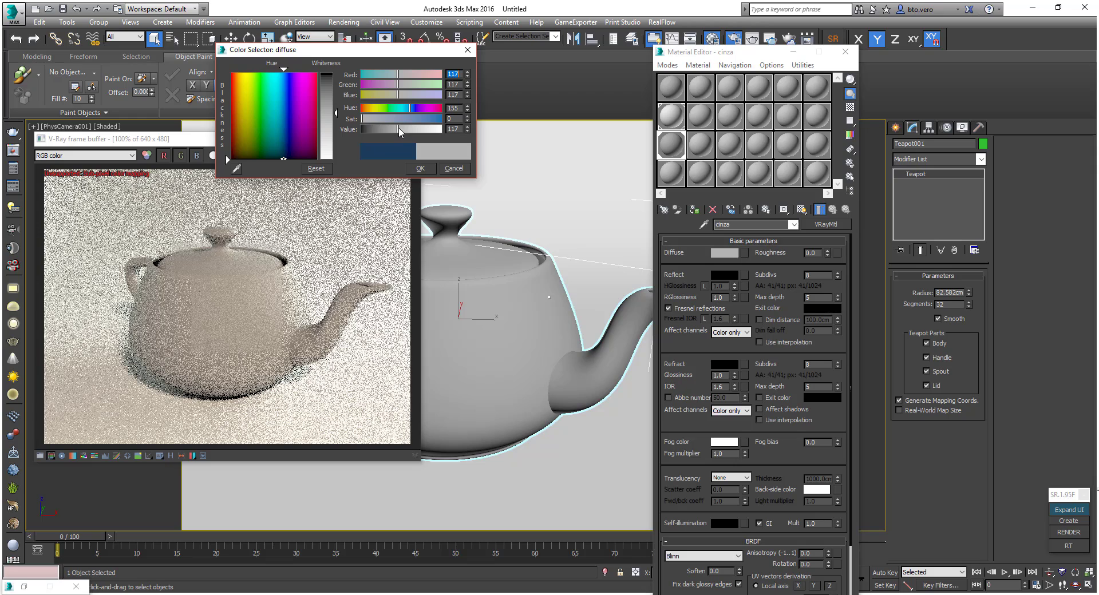
pyautogui.click(388, 129)
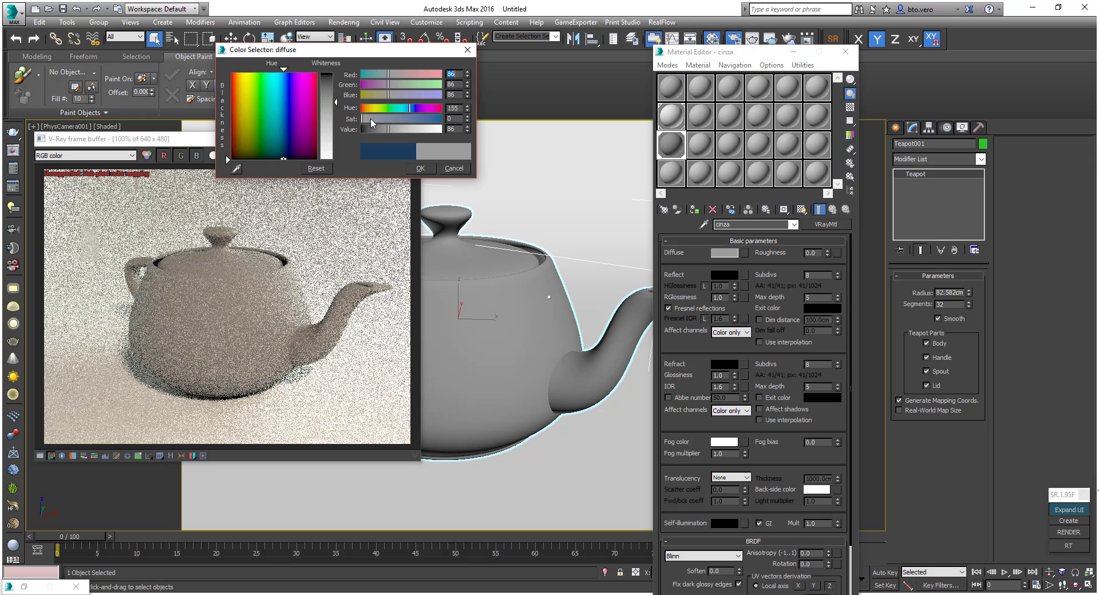
pyautogui.click(418, 169)
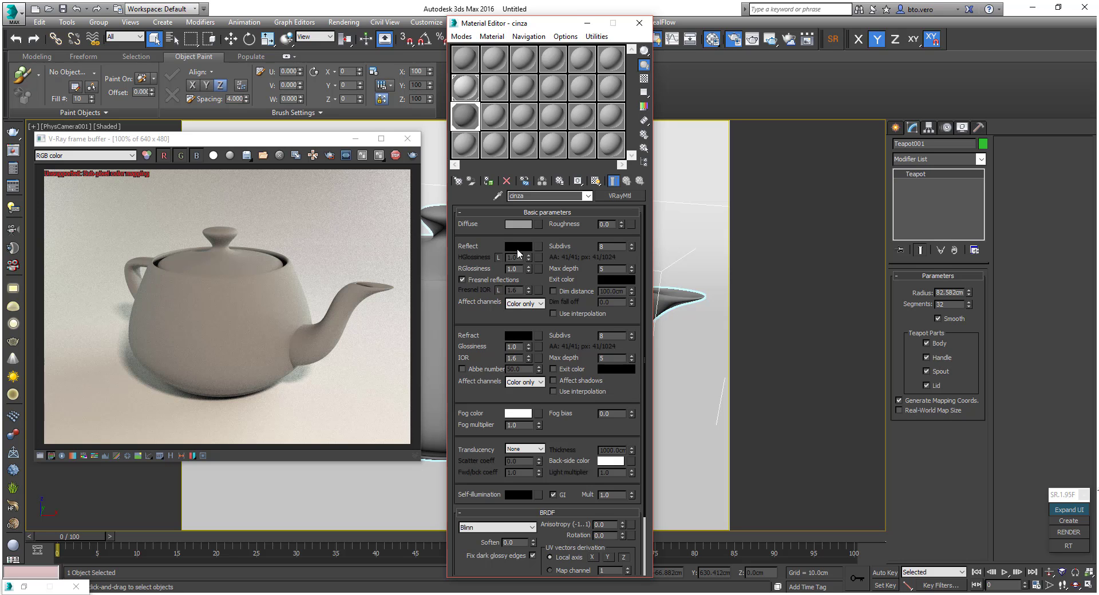
# Set the cinza material's reflection color to a neutral gray with value 117, keeping the color selector clear of the render.
pyautogui.click(518, 246)
pyautogui.moveTo(361, 57); pyautogui.dragTo(715, 138)
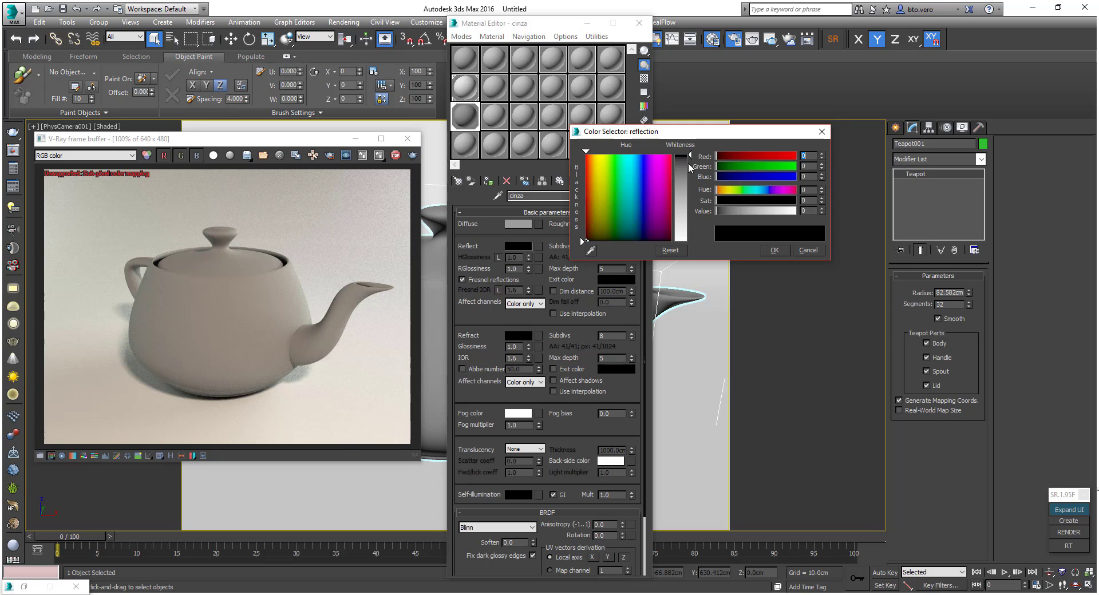
pyautogui.click(606, 594)
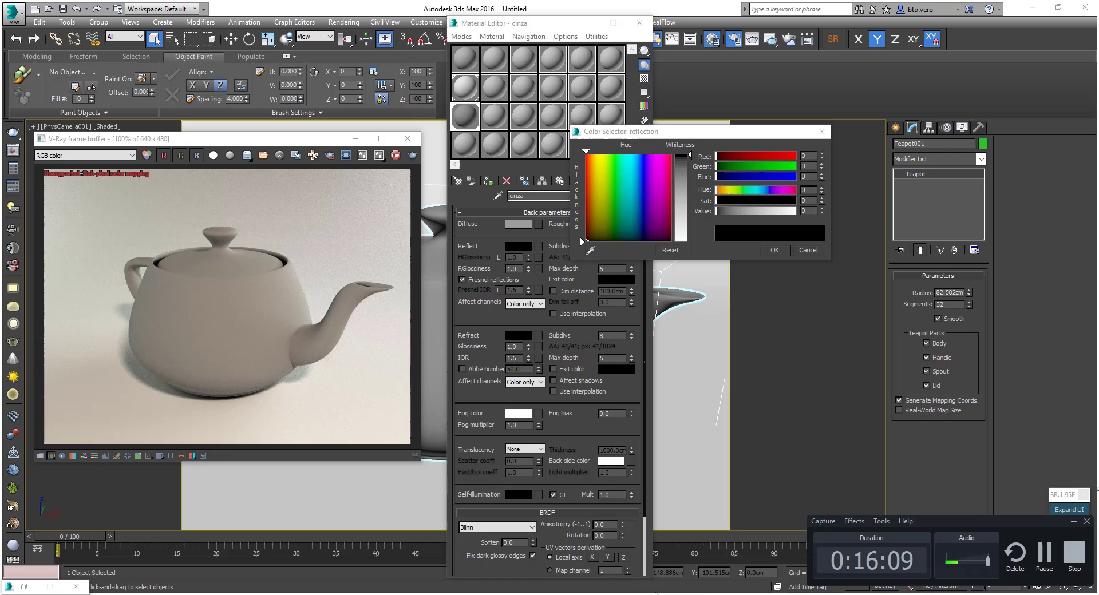
pyautogui.click(1044, 554)
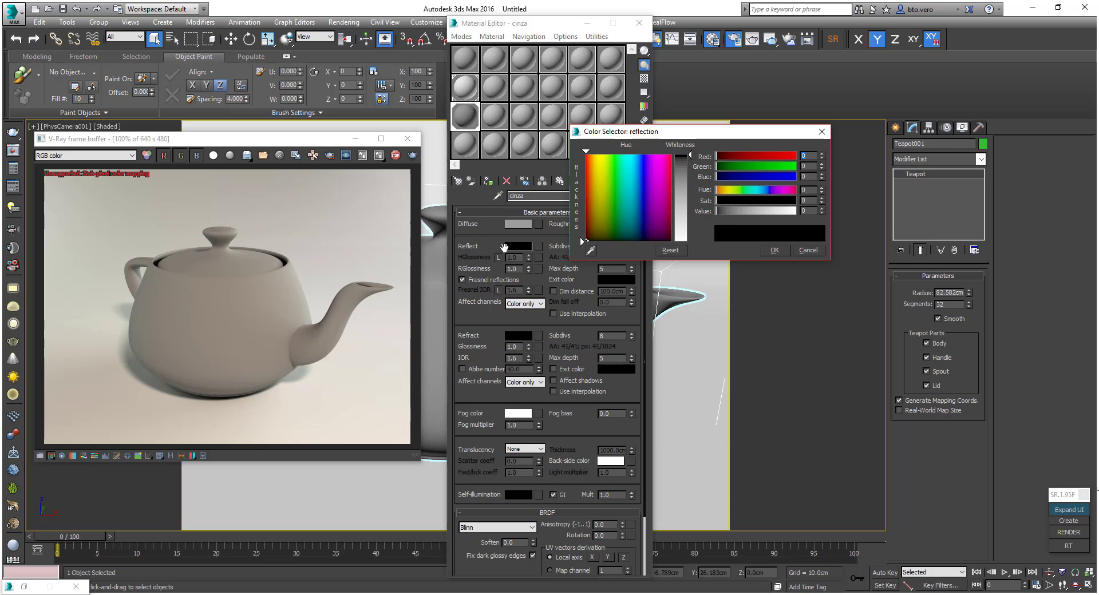
pyautogui.click(685, 200)
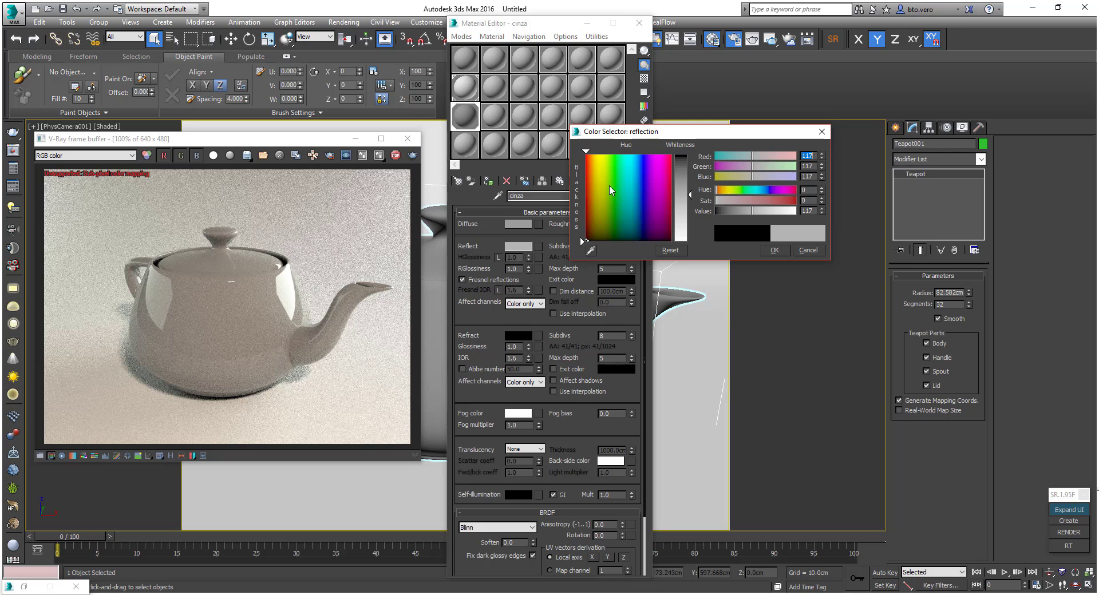
# Set the Material Editor aside and create a box about 29 × 39 × 45 cm in front of the teapot.
pyautogui.click(588, 24)
pyautogui.click(895, 127)
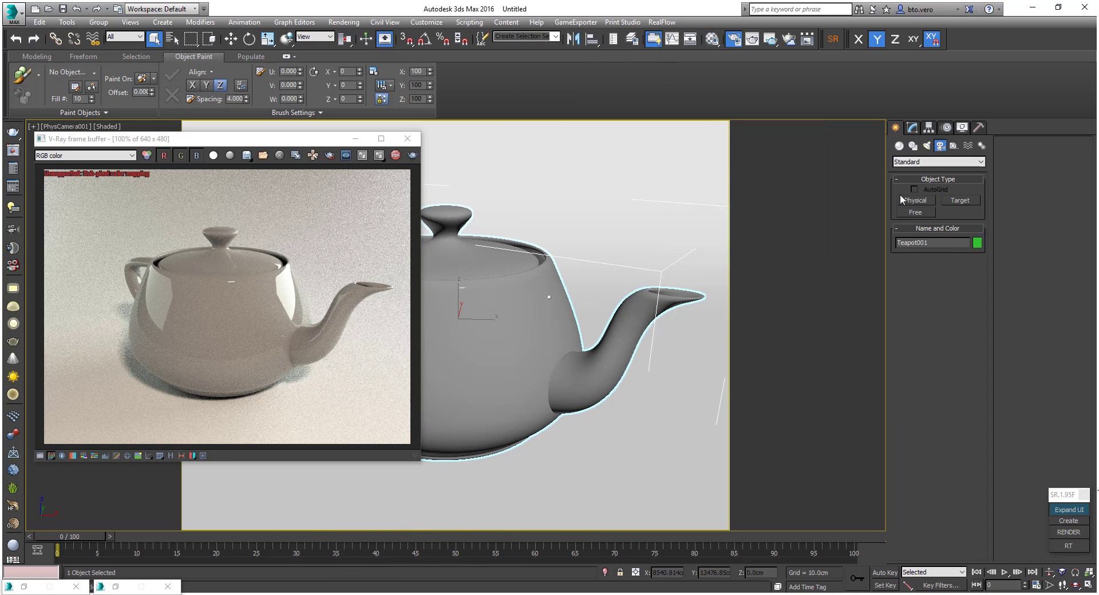
pyautogui.click(899, 146)
pyautogui.click(916, 200)
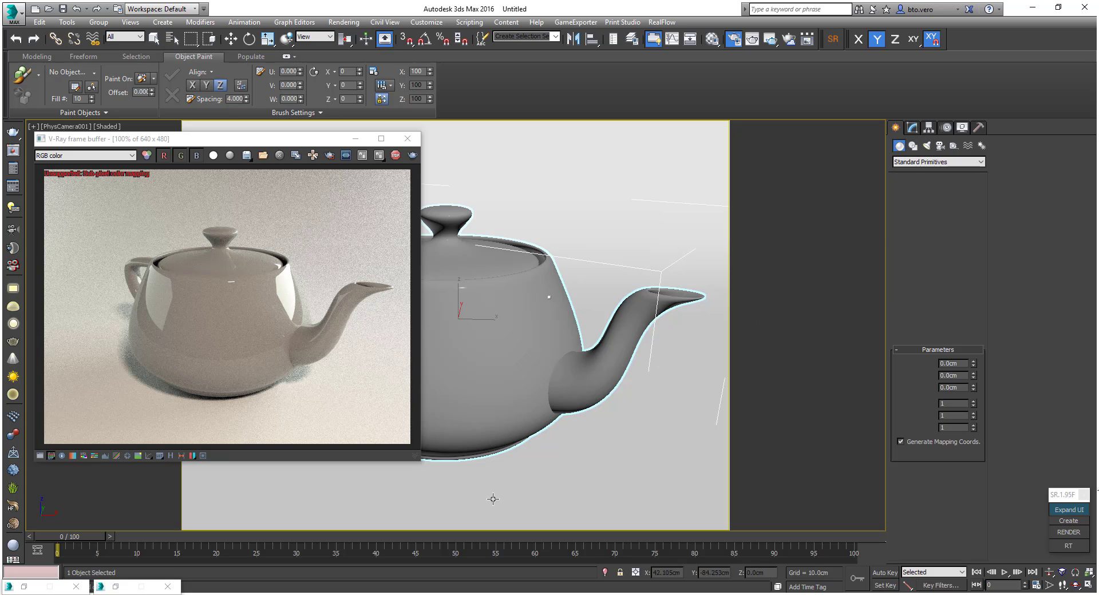
pyautogui.moveTo(427, 498); pyautogui.dragTo(492, 512)
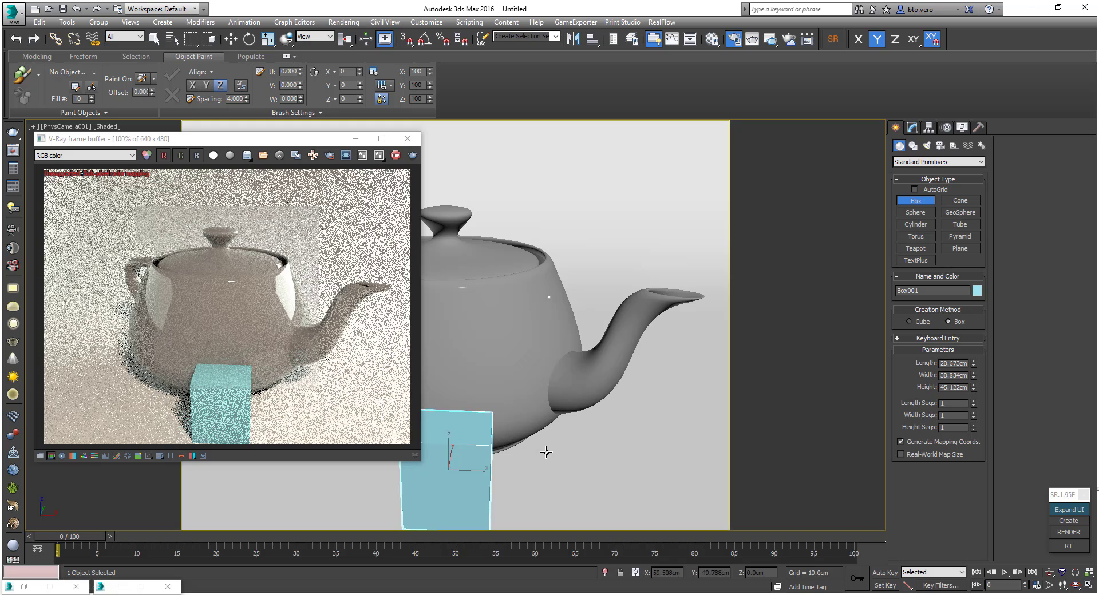
# Move the box beneath the teapot's spout and stretch its height to about 165%.
pyautogui.press('w')
pyautogui.moveTo(469, 511); pyautogui.dragTo(606, 511)
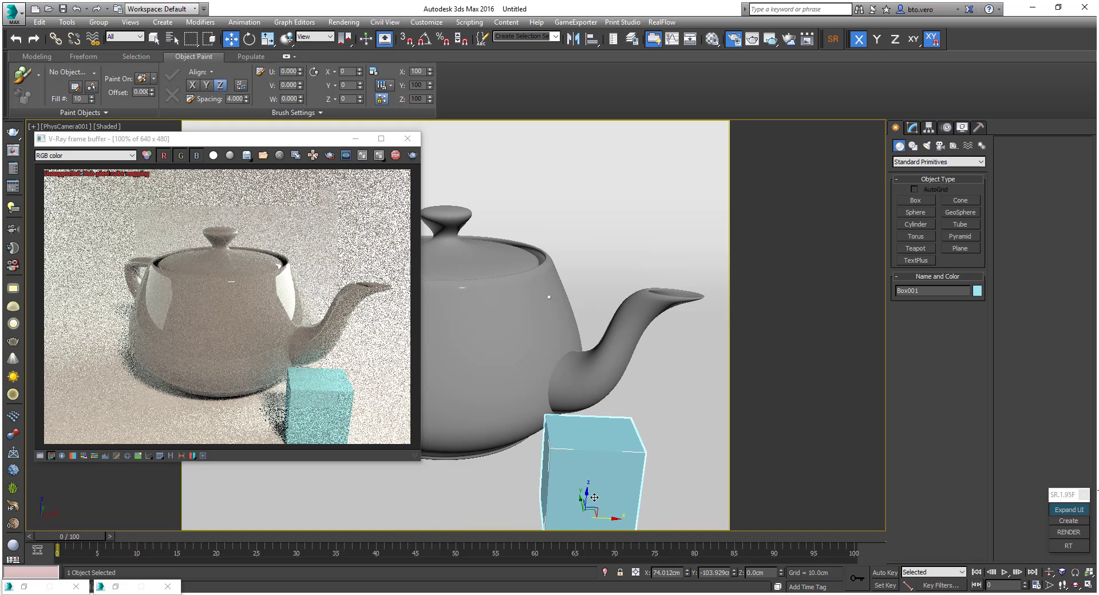
pyautogui.press('r')
pyautogui.moveTo(588, 496); pyautogui.dragTo(595, 466)
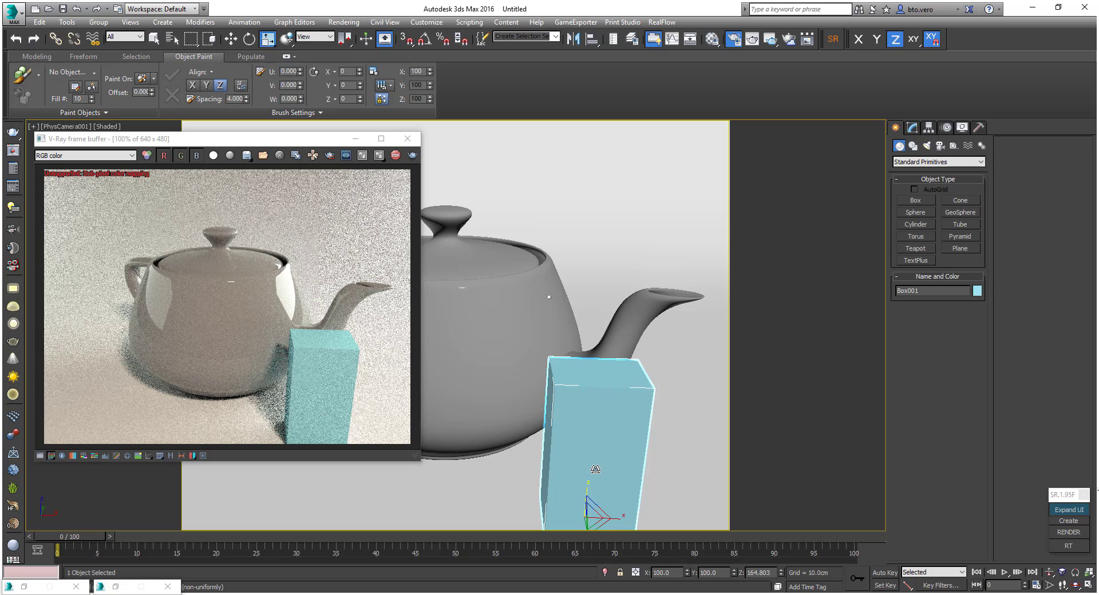
# Try the box farther beyond the spout, undo that, then place it beside the handle and scale it to about 54% in X and Y.
pyautogui.press('w')
pyautogui.moveTo(592, 515); pyautogui.dragTo(671, 508)
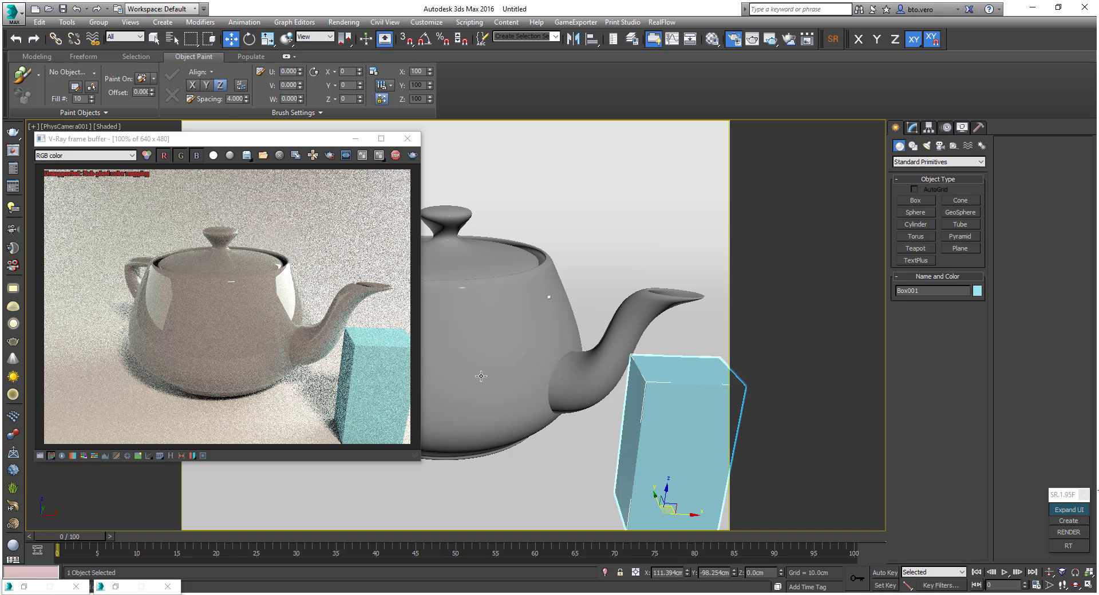
pyautogui.hotkey('ctrl', 'z')
pyautogui.moveTo(370, 480); pyautogui.dragTo(292, 504)
pyautogui.press('r')
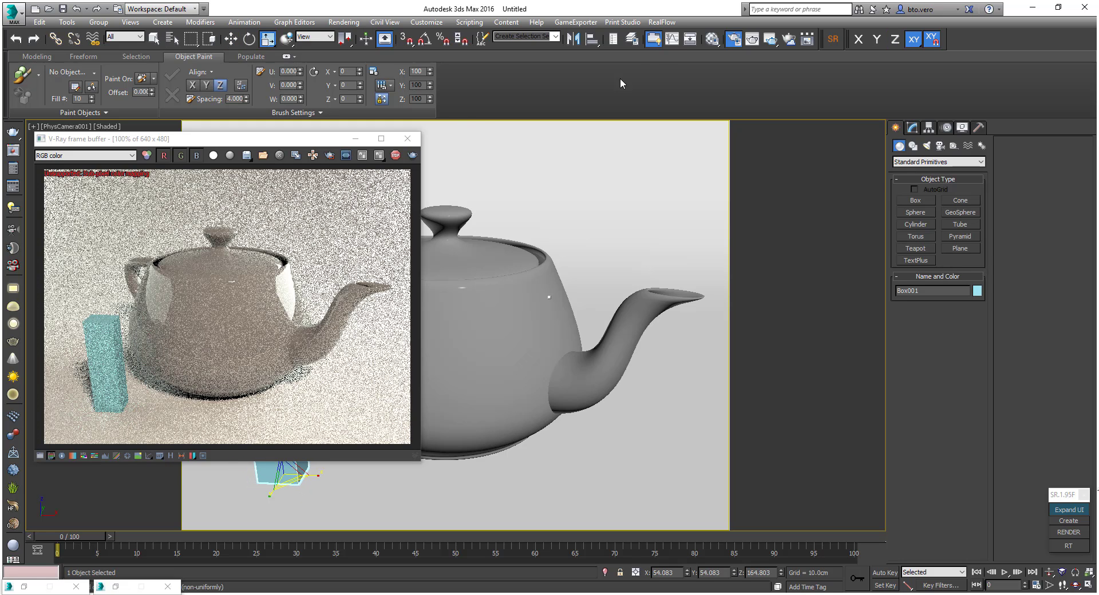
# Reopen the Material Editor, accept the pending reflection color, and name the unused 02 - Default material Verde.
pyautogui.press('m')
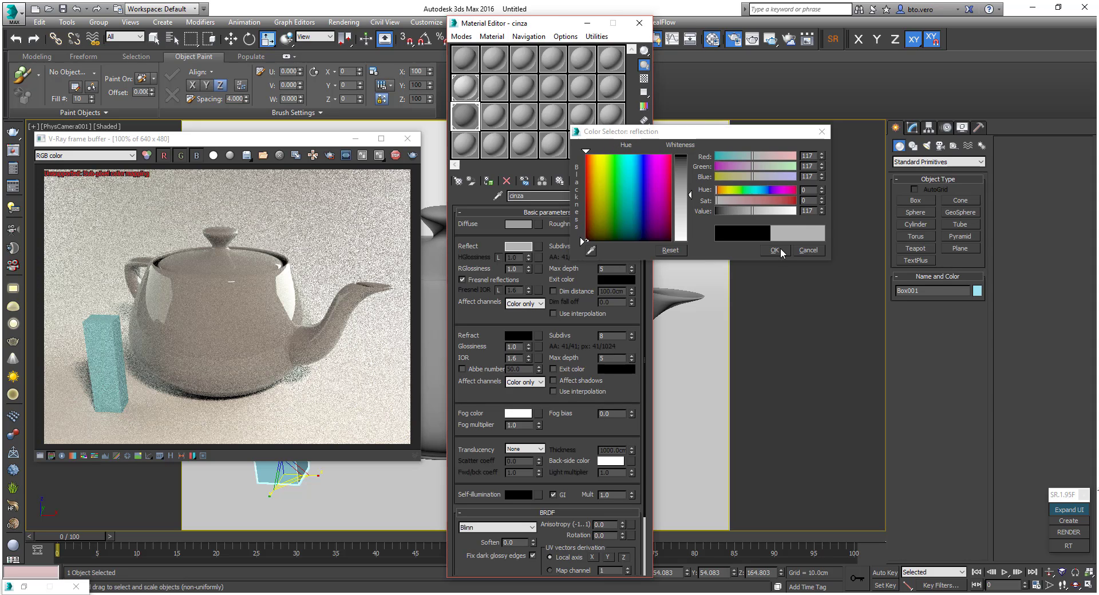
pyautogui.click(775, 250)
pyautogui.click(472, 90)
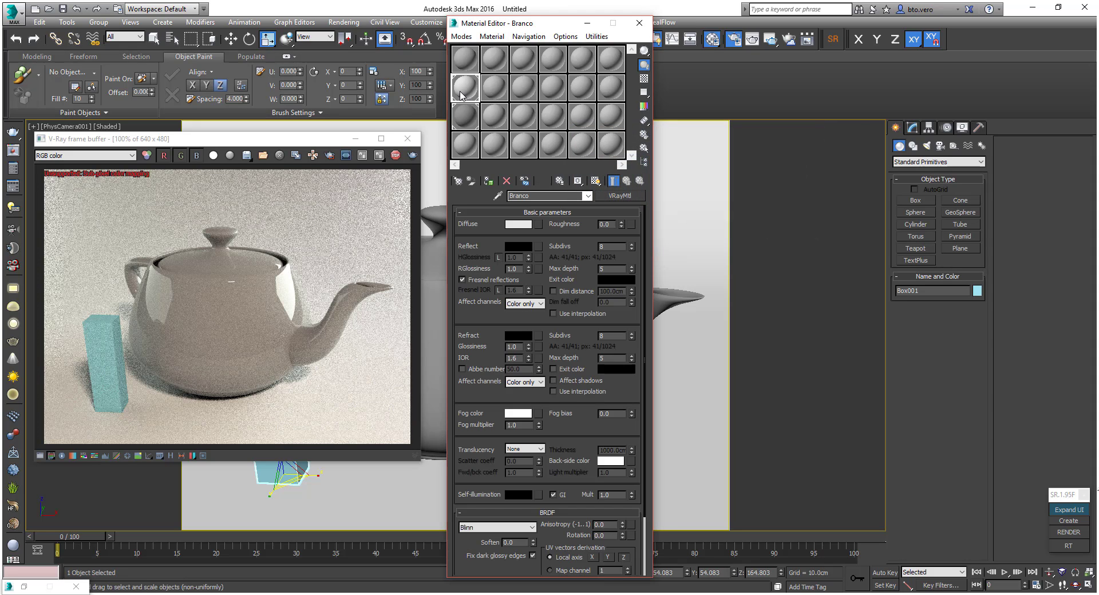
pyautogui.click(490, 64)
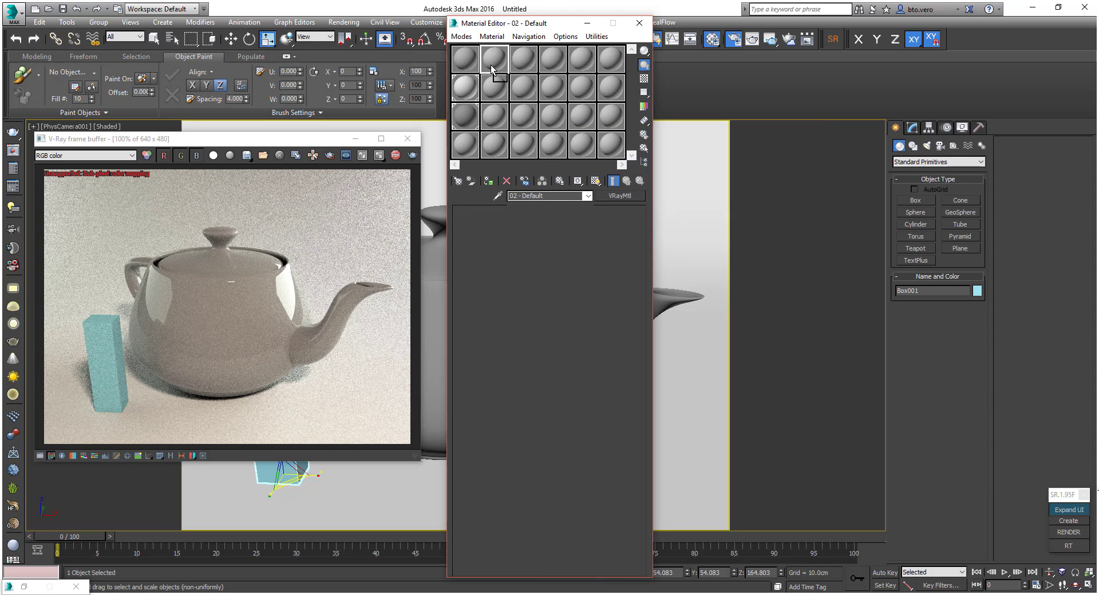
pyautogui.click(535, 193)
pyautogui.write('Verde')
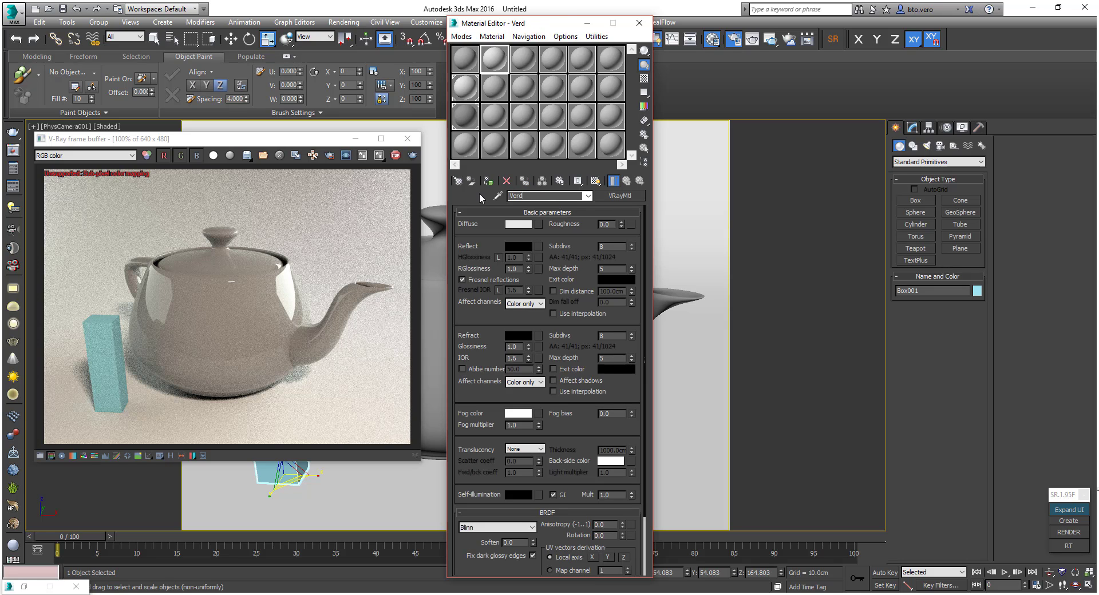
# Set Verde's diffuse color to bright green (red 0, green 255, blue 54) and assign the material to the box.
pyautogui.click(515, 224)
pyautogui.moveTo(626, 191); pyautogui.dragTo(617, 160)
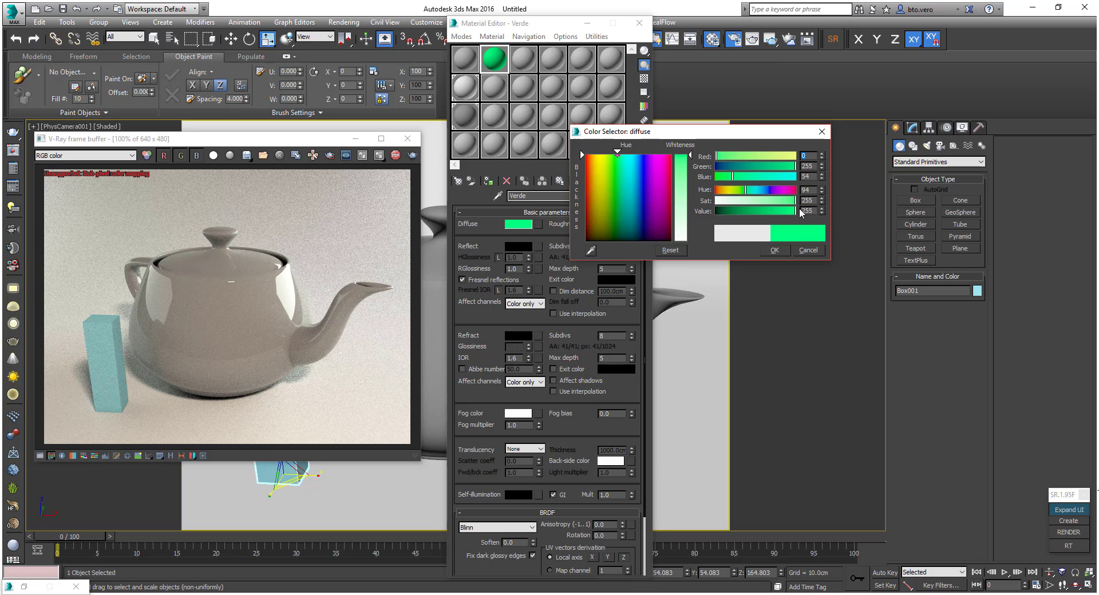
pyautogui.click(774, 250)
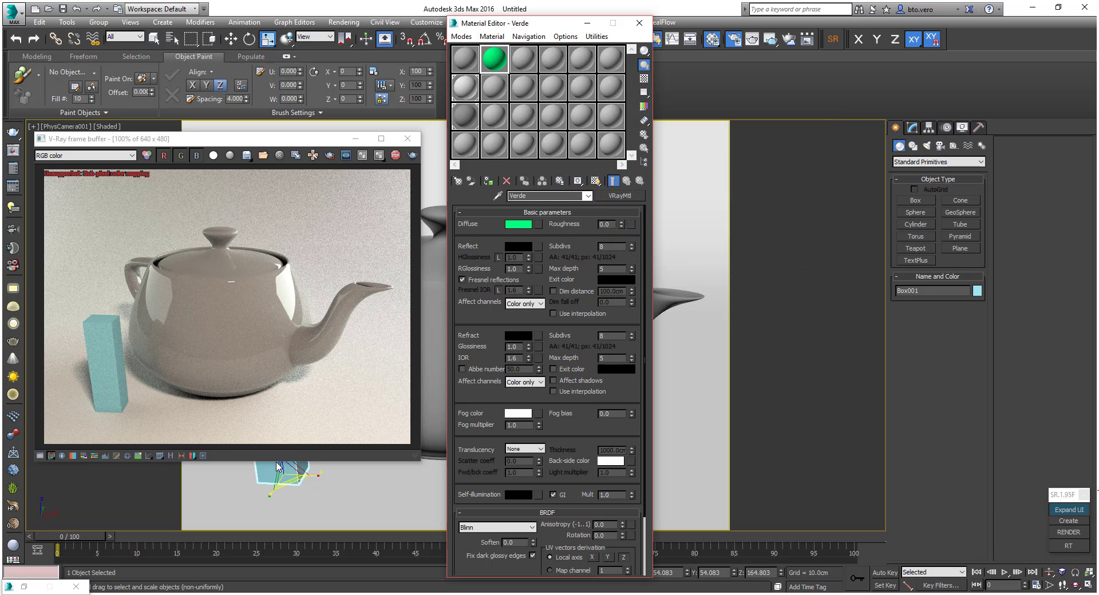
pyautogui.click(490, 182)
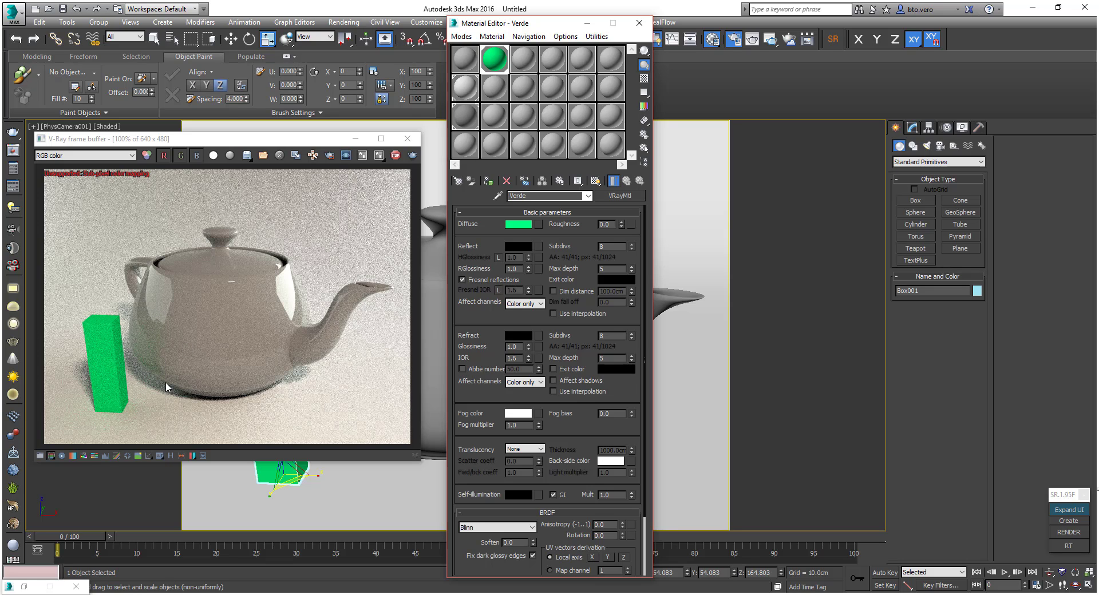
# Raise the cinza material's reflection color to pure white with value 255.
pyautogui.click(474, 118)
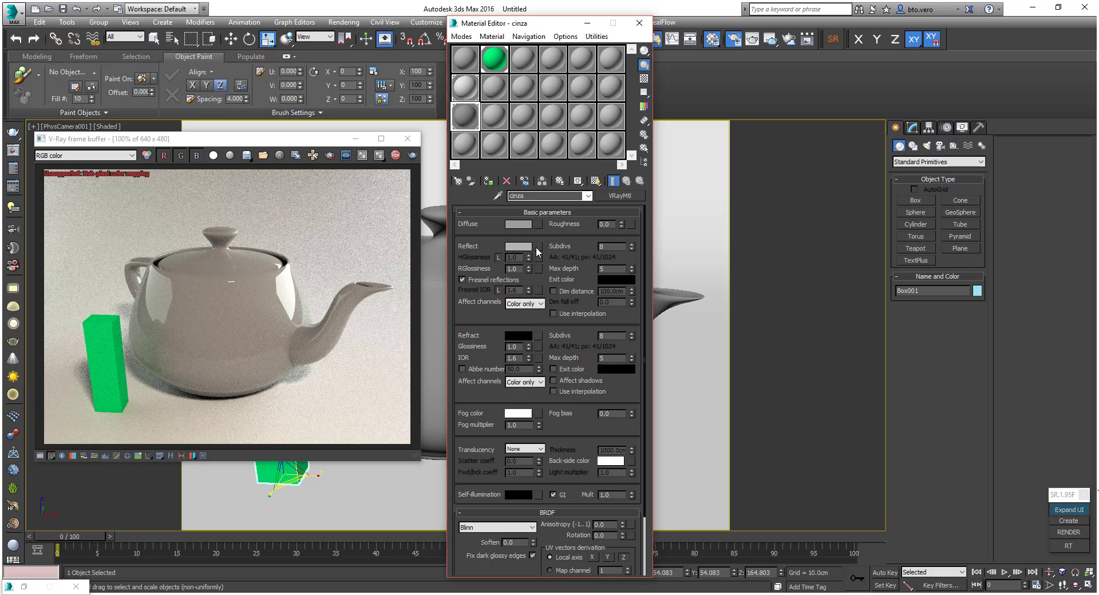
pyautogui.click(518, 247)
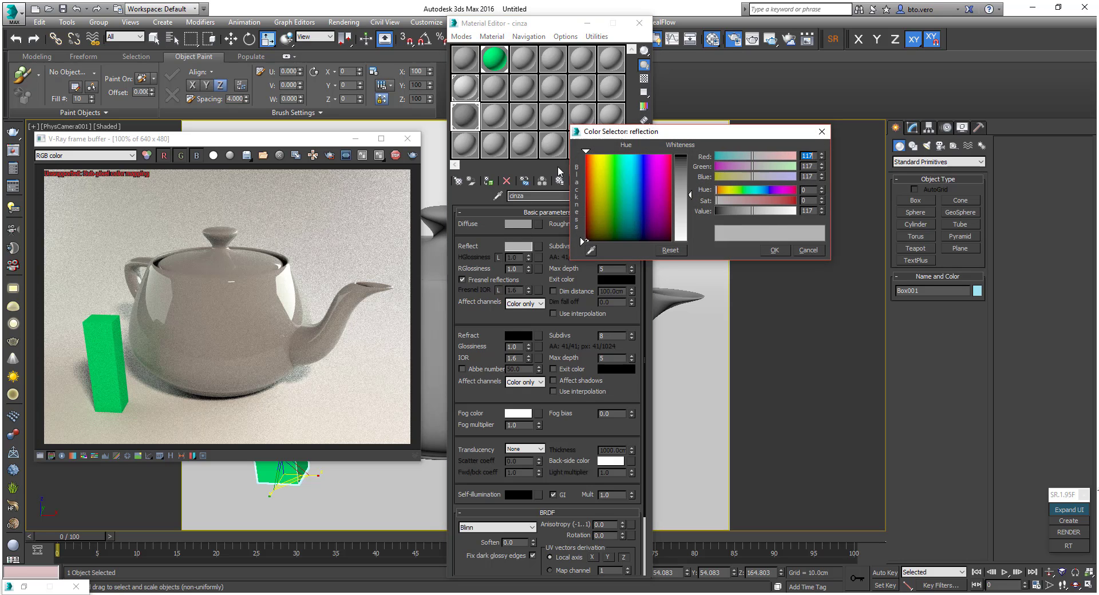
pyautogui.click(778, 211)
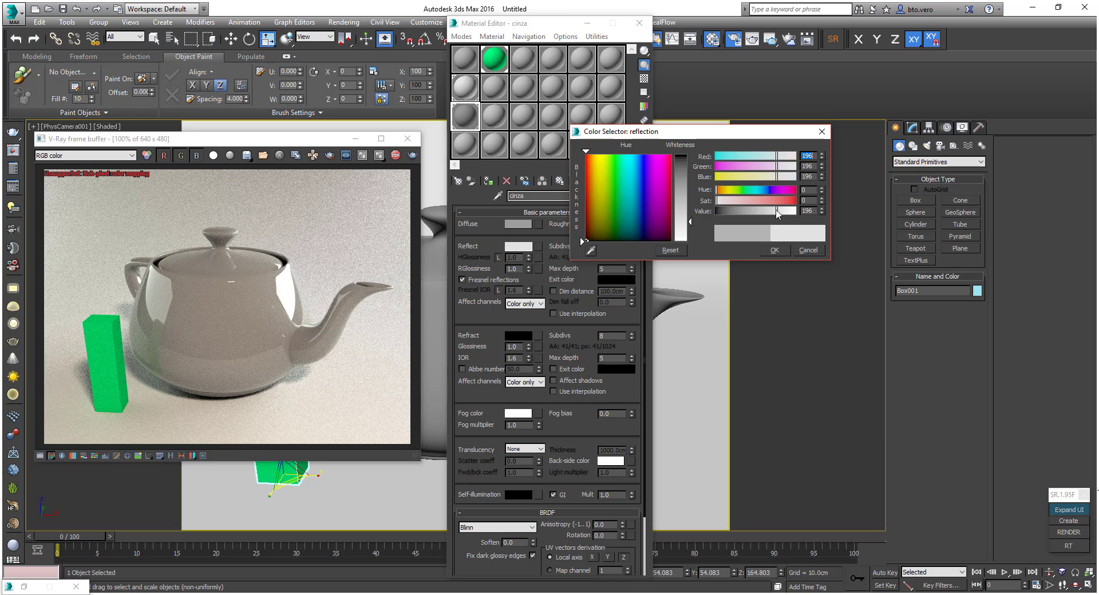
pyautogui.moveTo(777, 214); pyautogui.dragTo(813, 208)
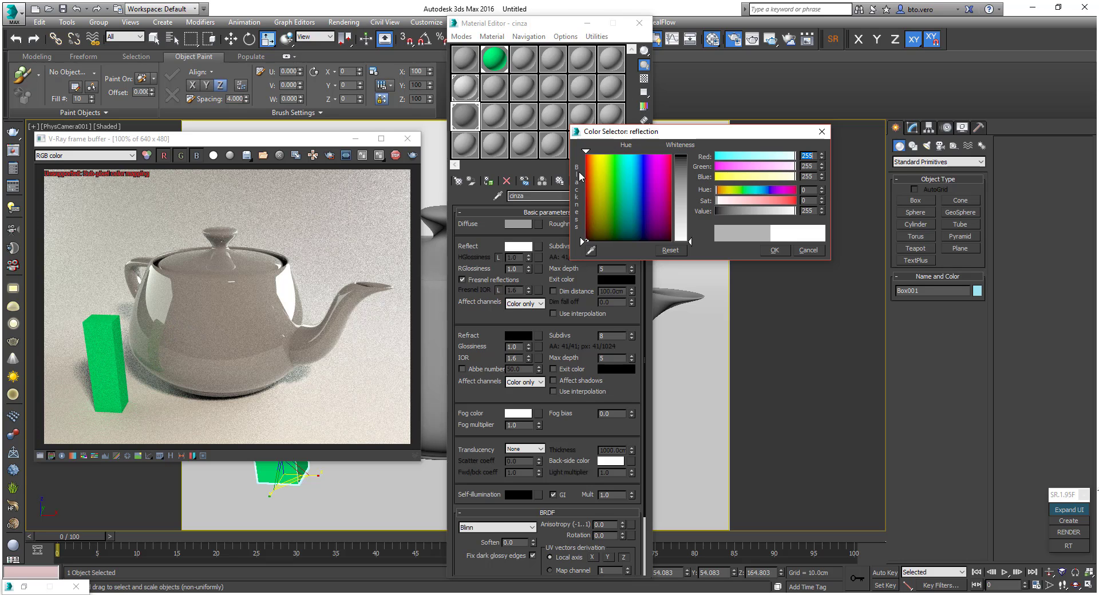
pyautogui.click(768, 253)
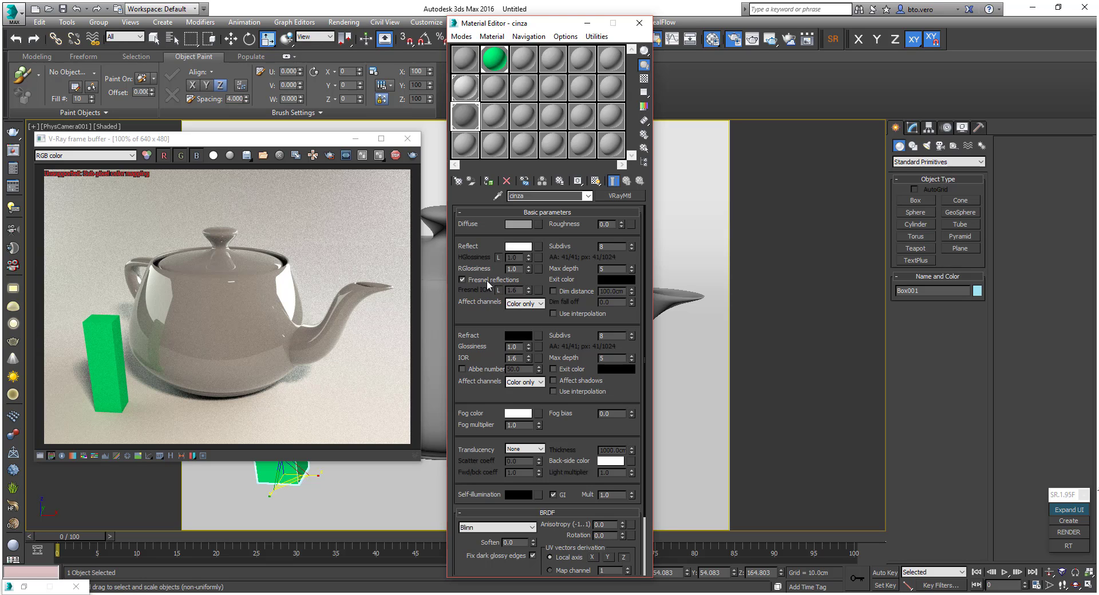
pyautogui.click(1035, 592)
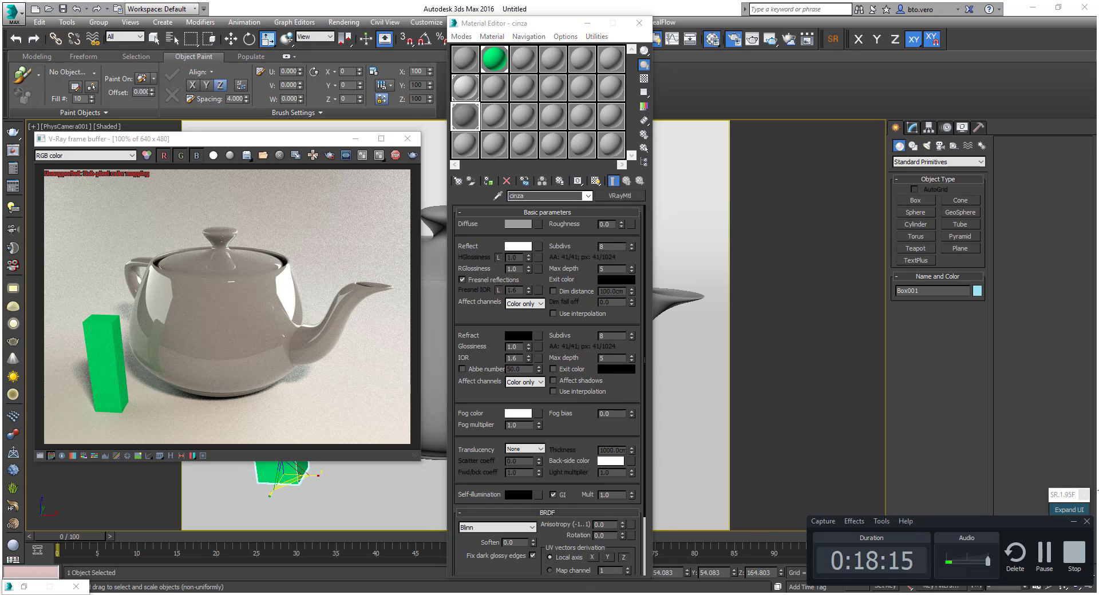
pyautogui.click(1042, 554)
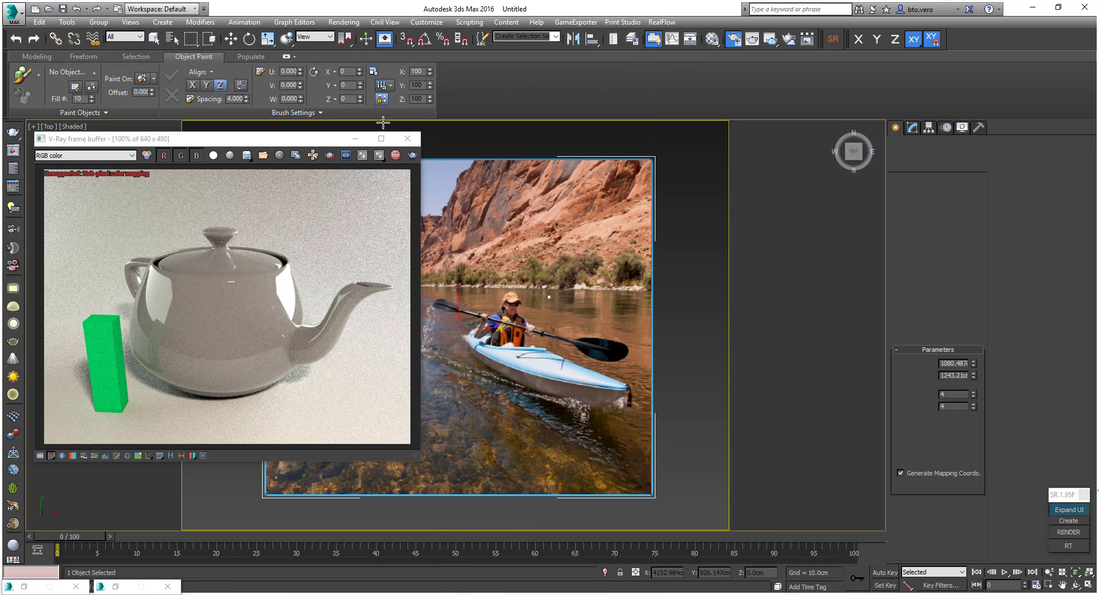
# Set the render window aside, scale the kayak photo plane to about 108% in X and 92.5% in Y, and return to plain selection.
pyautogui.click(355, 139)
pyautogui.rightClick(489, 315)
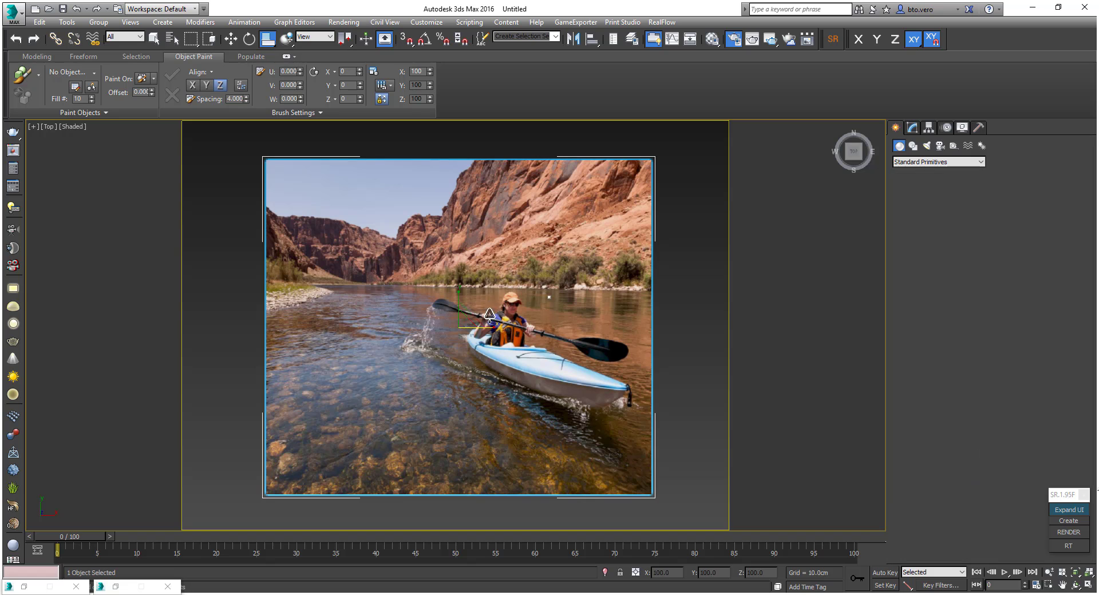
pyautogui.press('r')
pyautogui.press('z')
pyautogui.moveTo(458, 301); pyautogui.dragTo(461, 292)
pyautogui.scroll(2, 525, 309)
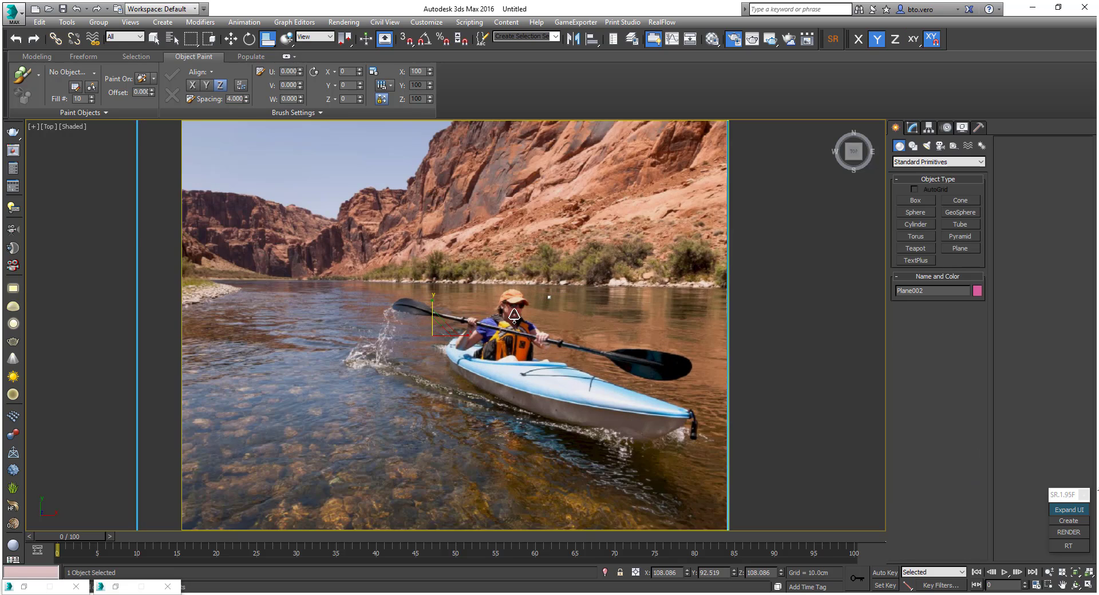
pyautogui.moveTo(510, 315); pyautogui.dragTo(557, 285, button='middle')
pyautogui.press('s')
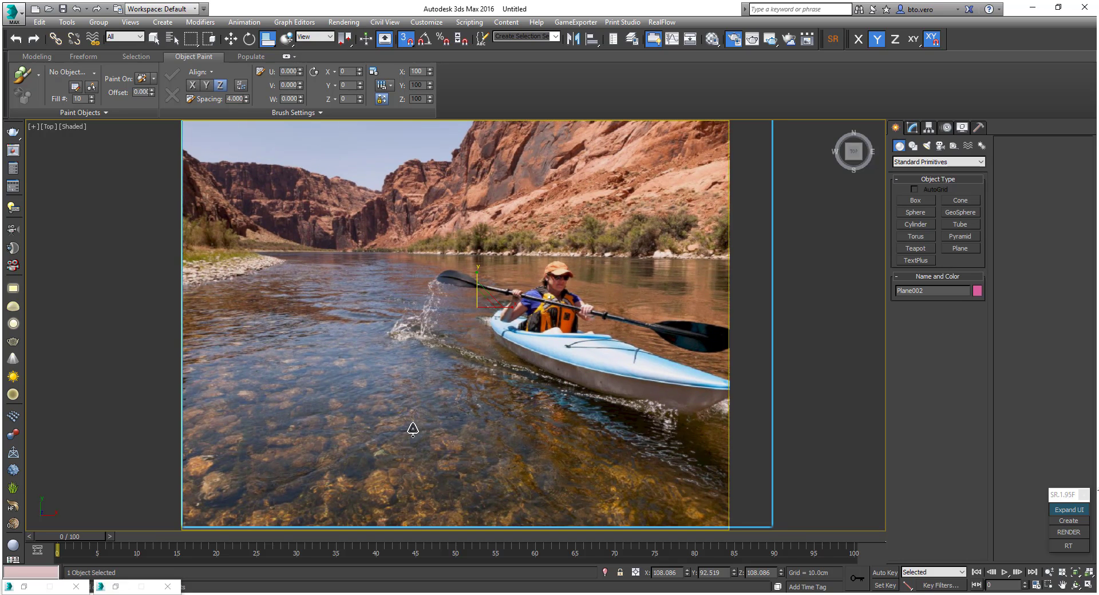
pyautogui.click(153, 38)
pyautogui.moveTo(513, 393)
pyautogui.mouseDown(button='middle')
pyautogui.moveTo(520, 381)
pyautogui.moveTo(493, 389)
pyautogui.moveTo(507, 396)
pyautogui.mouseUp(button='middle')
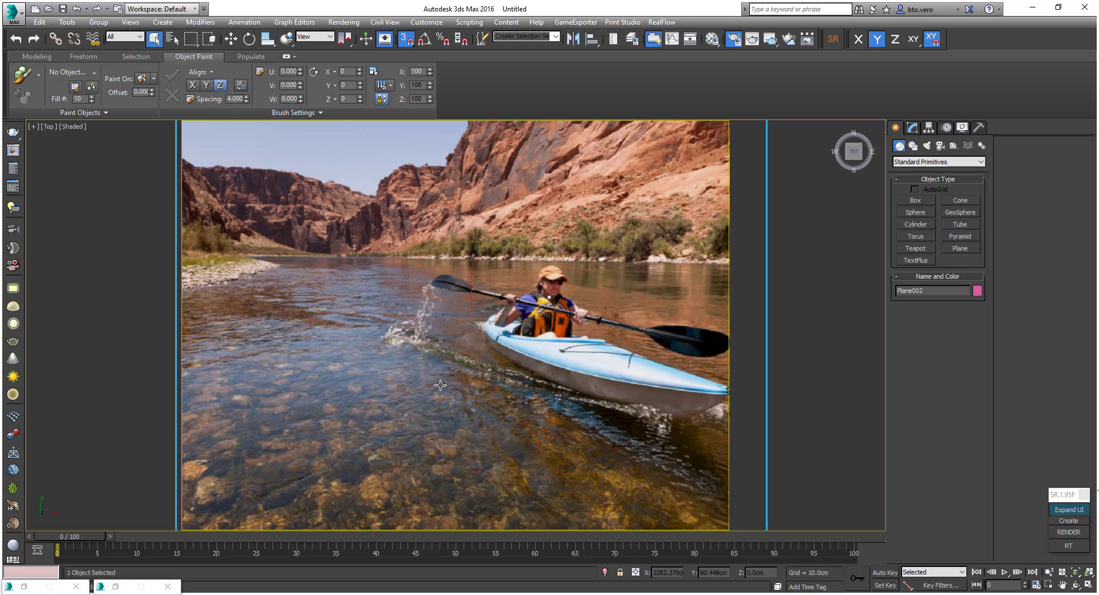
pyautogui.rightClick(455, 371)
pyautogui.click(154, 39)
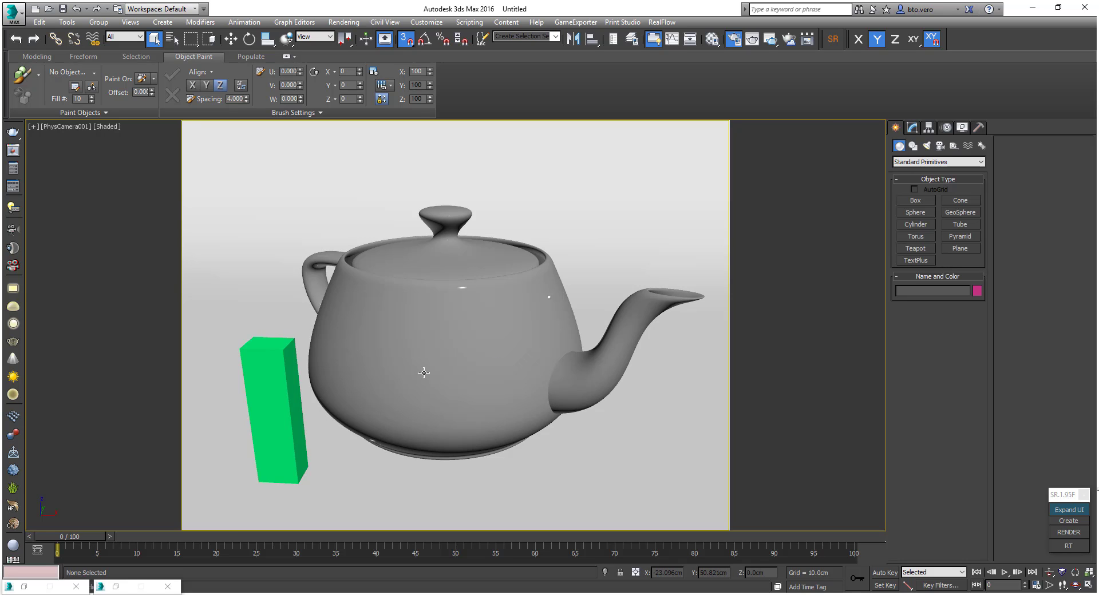
# Bring back the render and the Material Editor, and set the cinza material's refraction IOR to 4.
pyautogui.click(266, 564)
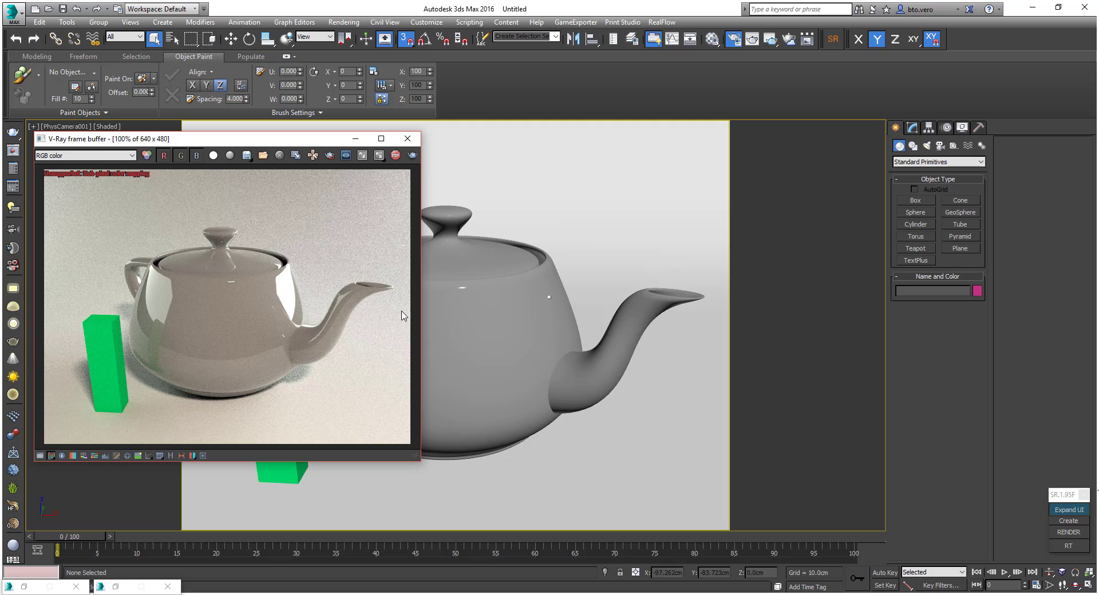
pyautogui.press('m')
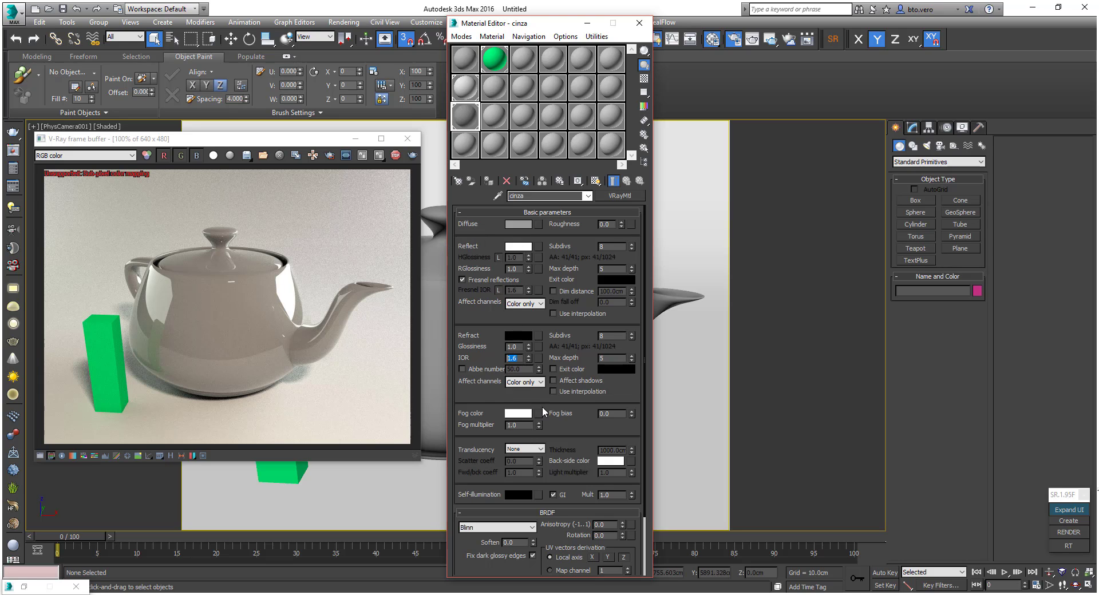
pyautogui.write('4')
pyautogui.press('Return')
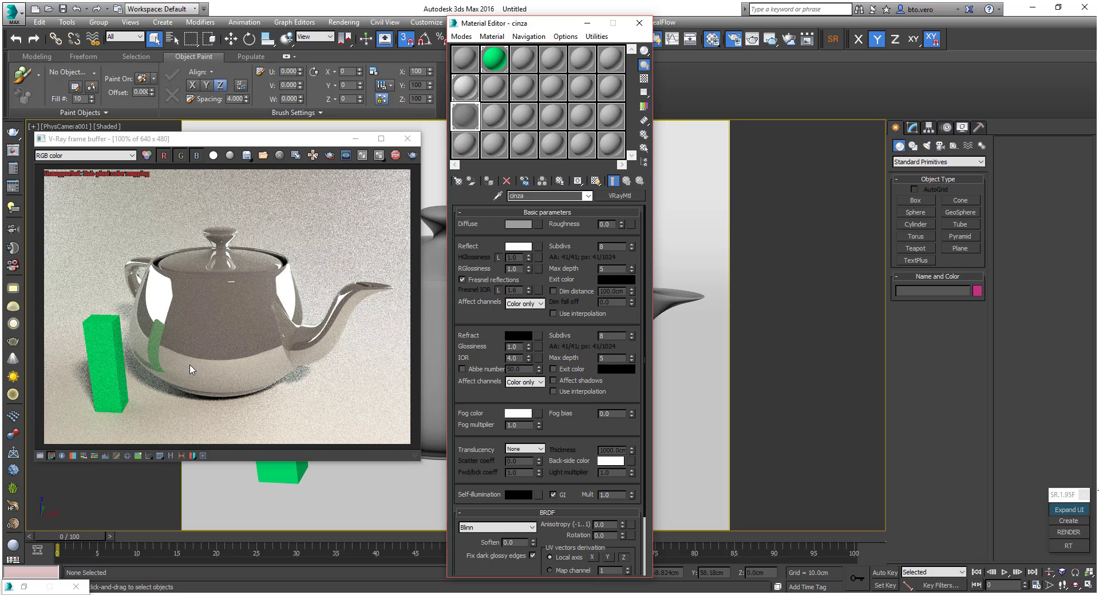
# Set the cinza material's IOR to 1.65 and turn off its Fresnel reflections.
pyautogui.moveTo(520, 361); pyautogui.dragTo(503, 357)
pyautogui.press('Return')
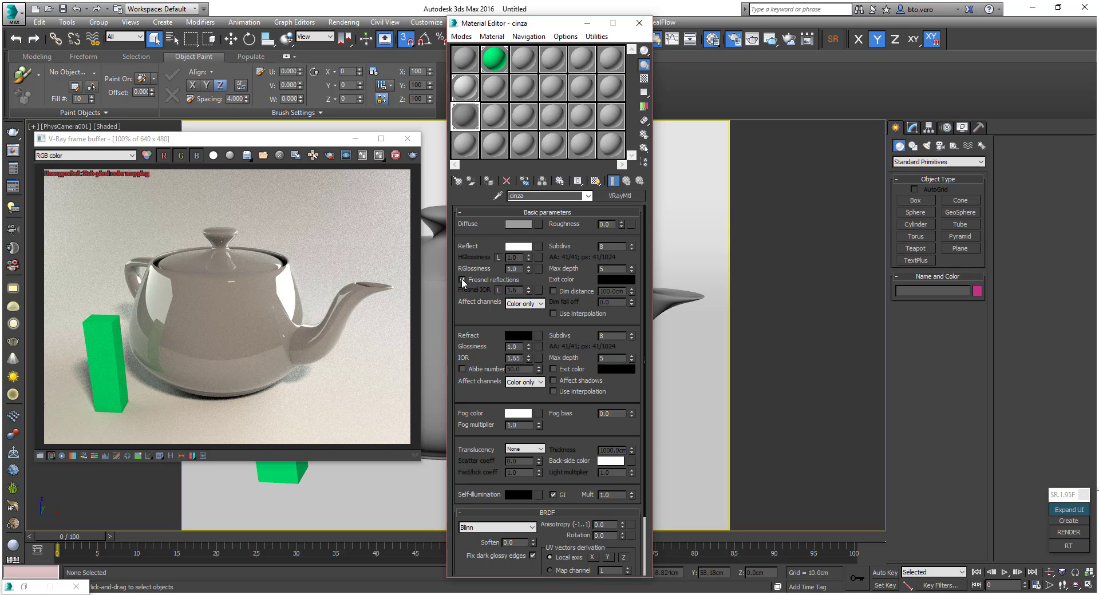
pyautogui.click(463, 280)
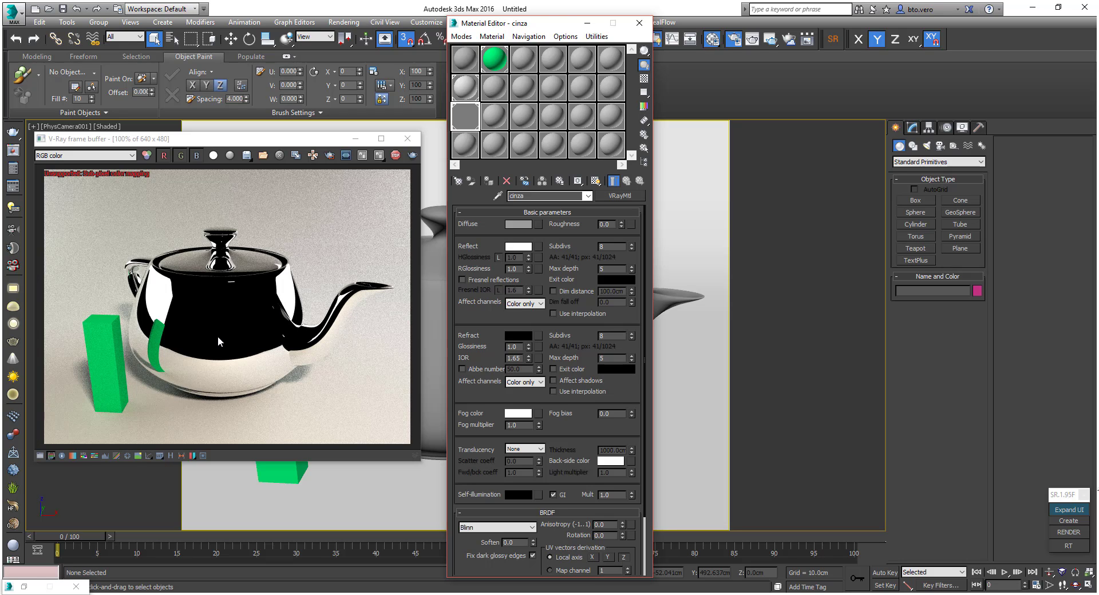
pyautogui.click(584, 594)
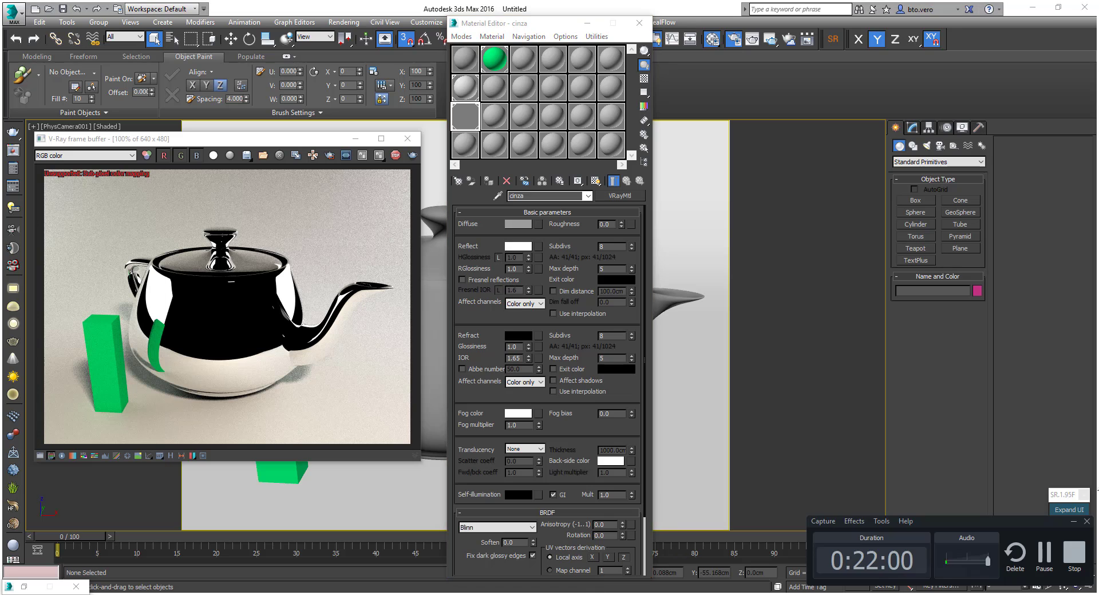
# Compare reflection strengths on the cinza material using black and gray values 111 and 151, ending with reflection color value 112.
pyautogui.click(523, 250)
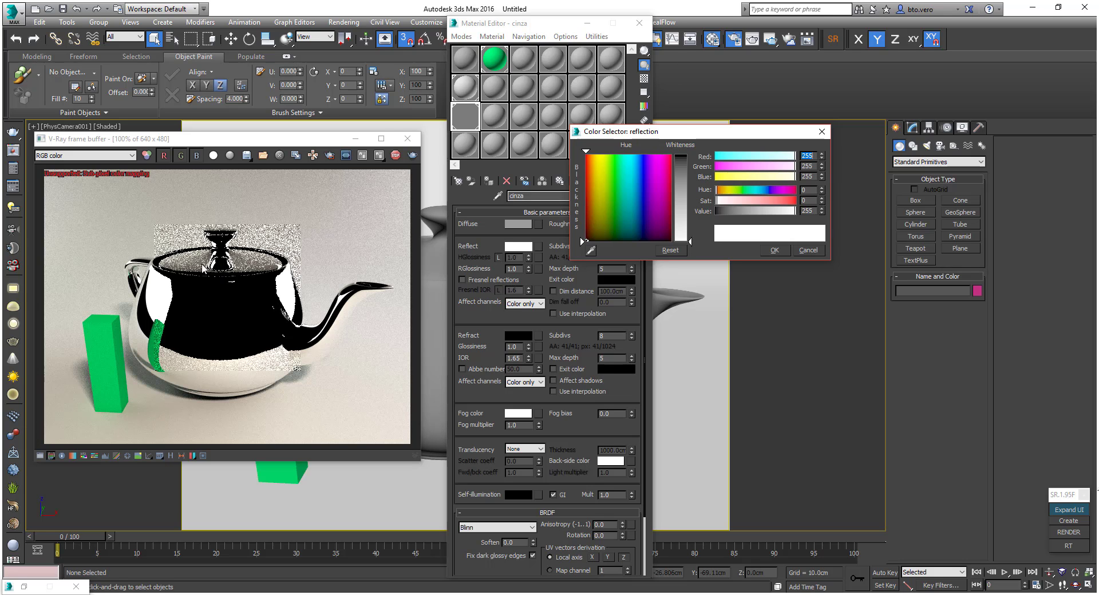
pyautogui.moveTo(682, 168); pyautogui.dragTo(683, 151)
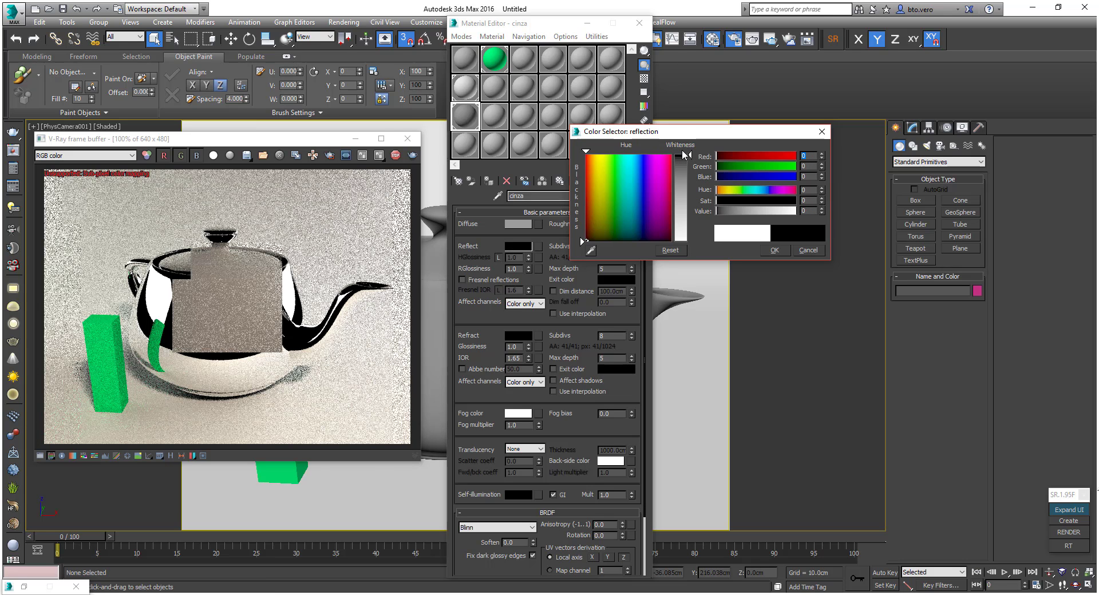
pyautogui.click(687, 191)
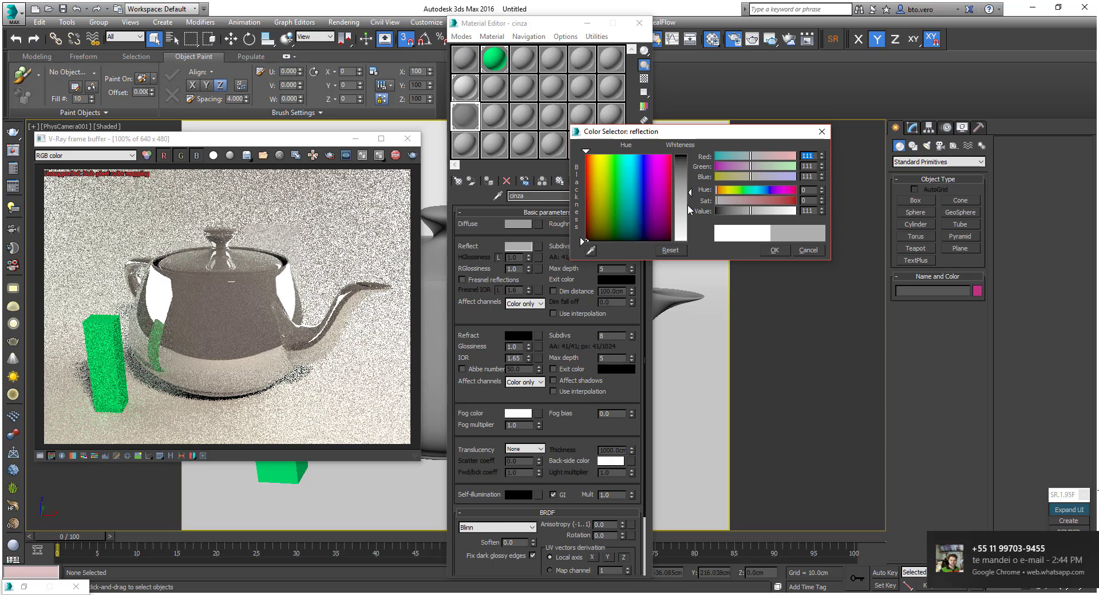
pyautogui.click(688, 206)
pyautogui.click(857, 413)
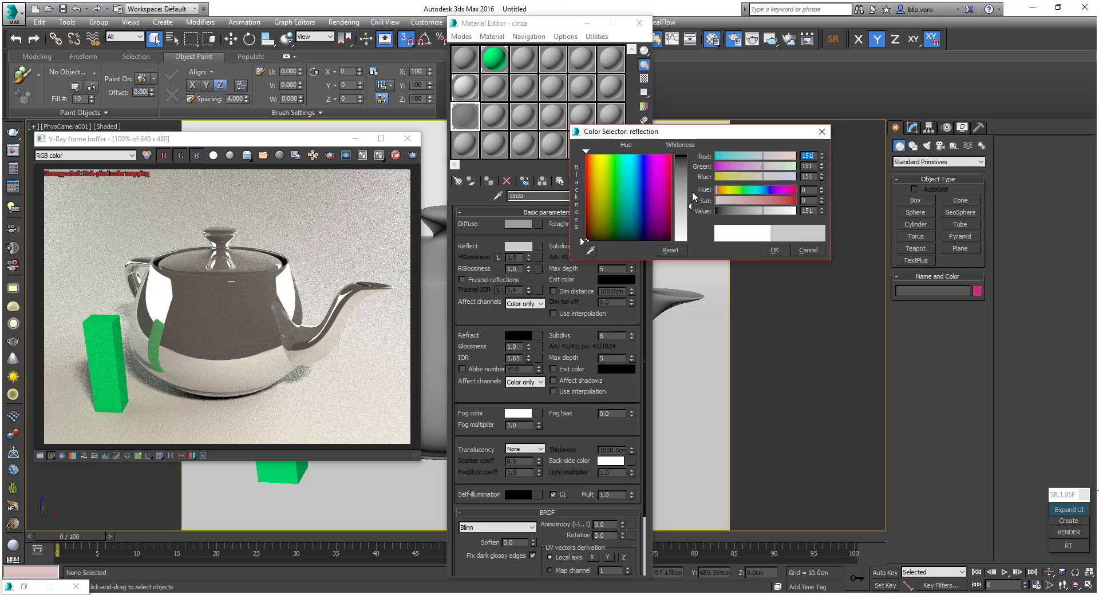
pyautogui.moveTo(690, 206); pyautogui.dragTo(685, 196)
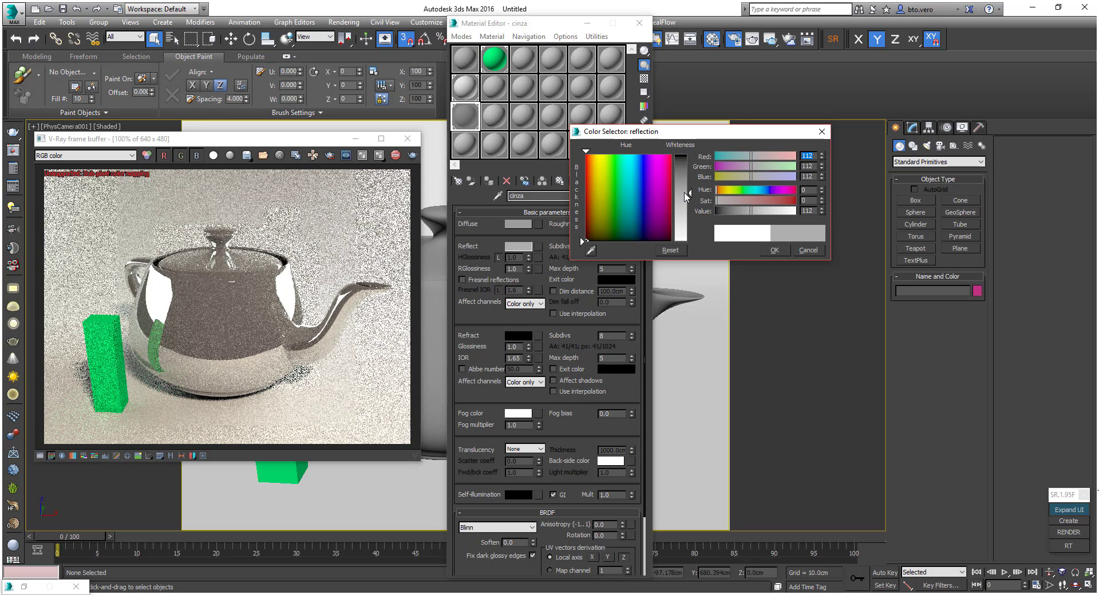
pyautogui.click(776, 251)
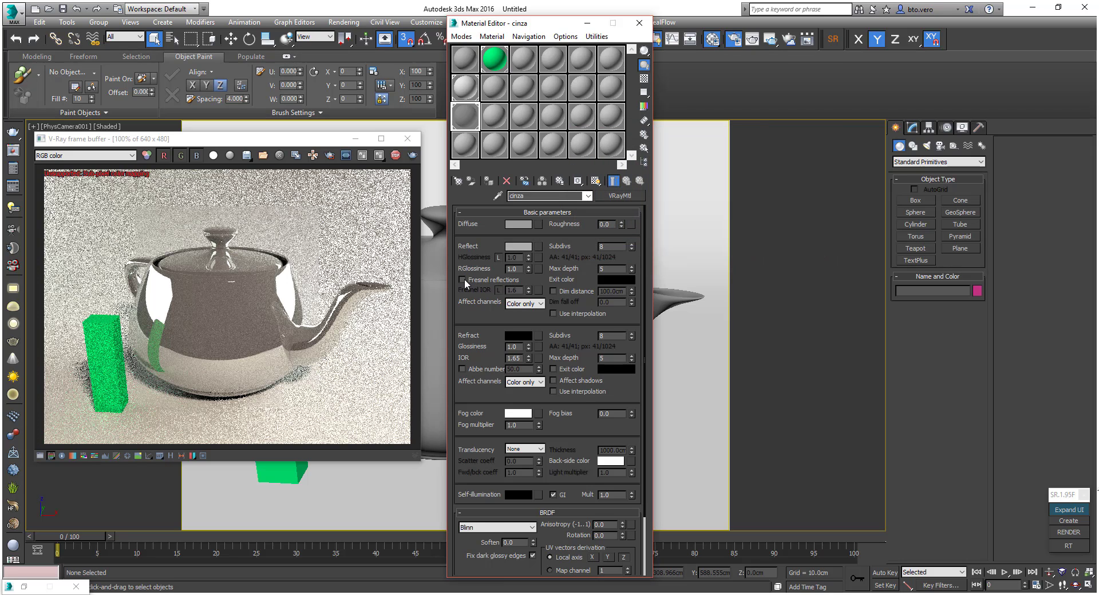
# Turn on Fresnel reflections for the cinza material and raise its reflection color to pure white, value 255.
pyautogui.click(464, 279)
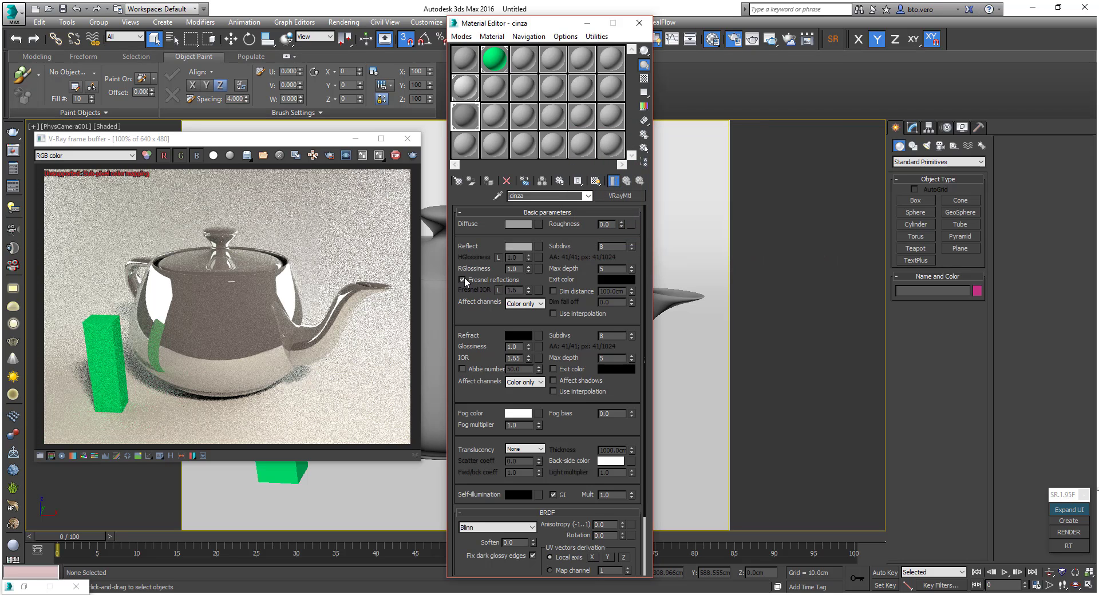
pyautogui.click(518, 246)
pyautogui.moveTo(689, 202); pyautogui.dragTo(690, 156)
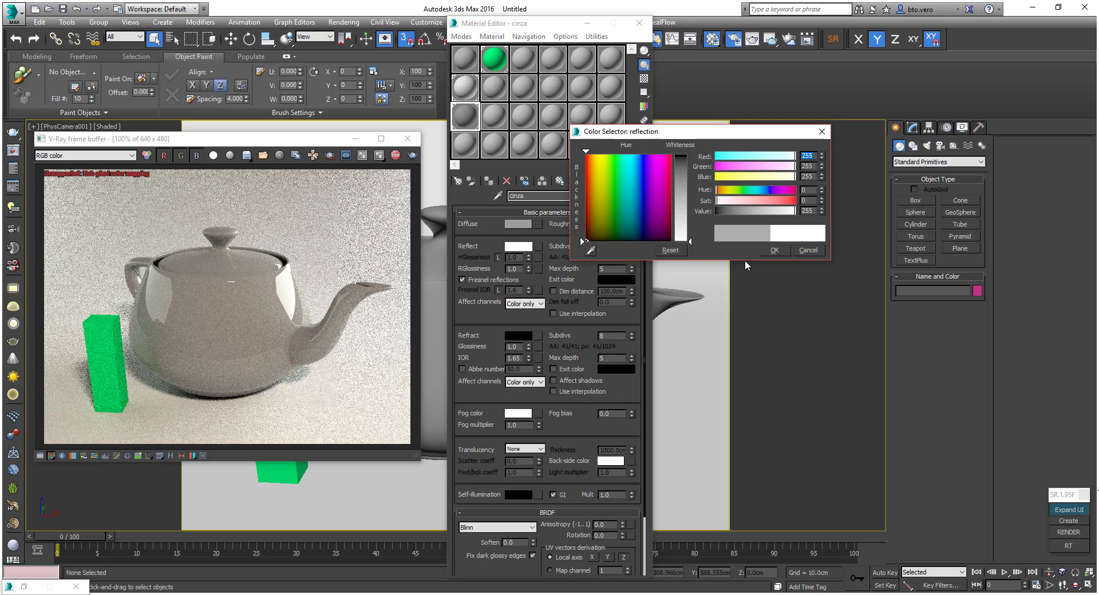
pyautogui.click(775, 252)
# Try refraction IOR values of 1.1 and 1.0 on the cinza material.
pyautogui.doubleClick(511, 359)
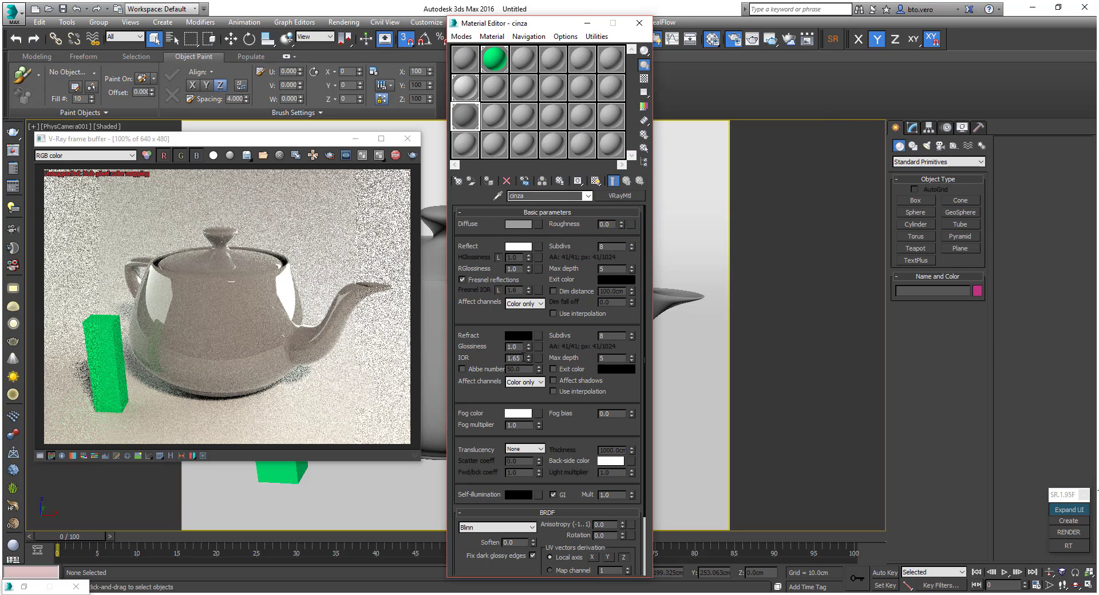
pyautogui.write('1.1')
pyautogui.press('Return')
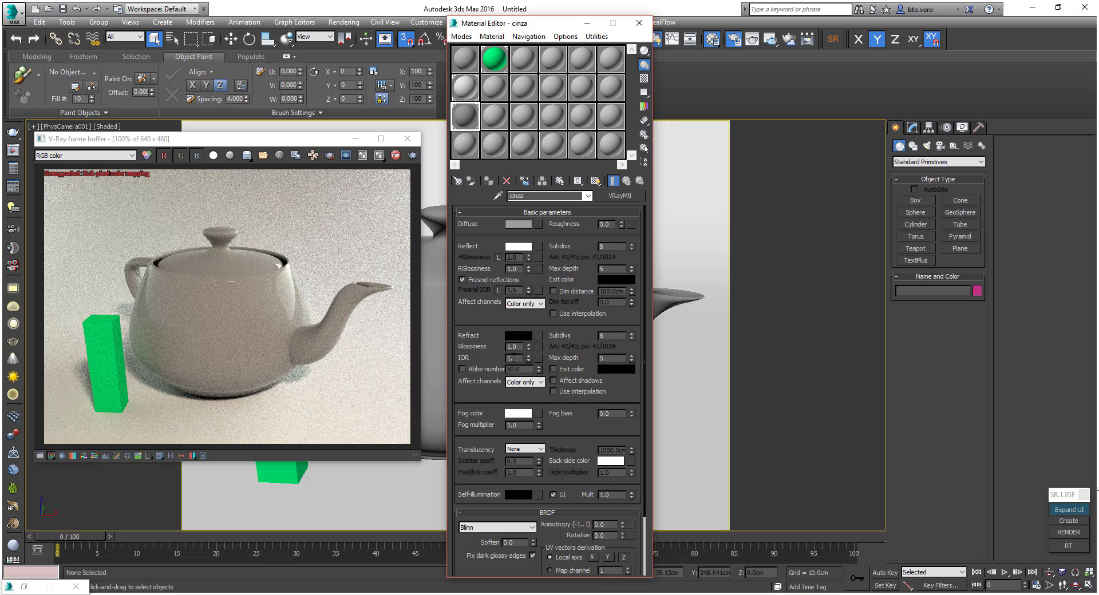
pyautogui.write('1.0')
pyautogui.press('Return')
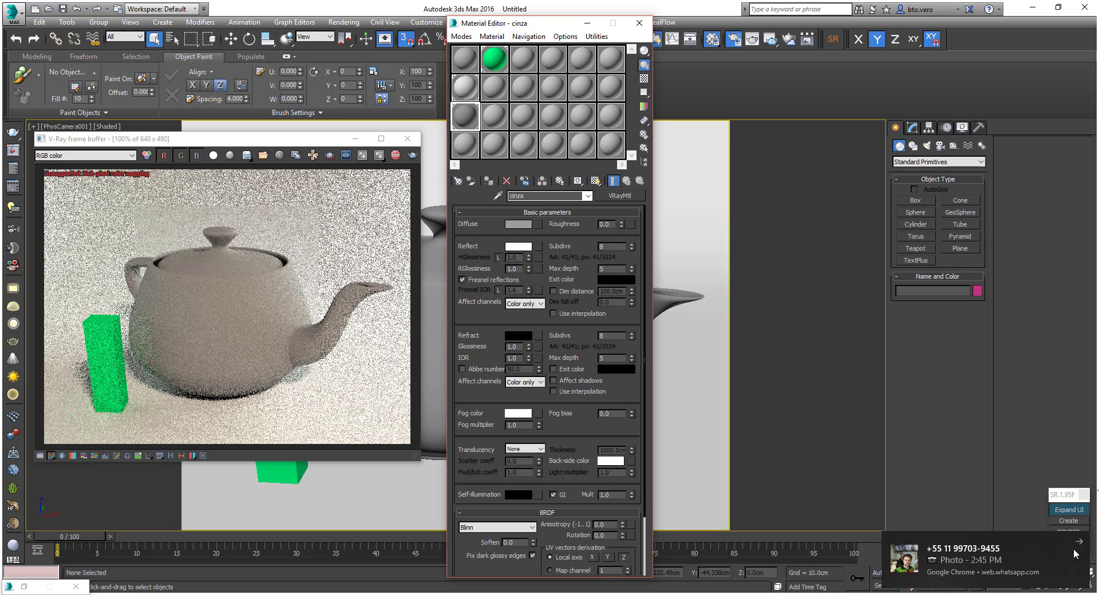
# Try an IOR of 0 on the cinza material, set it back to 1, and check the reflection color.
pyautogui.click(1080, 542)
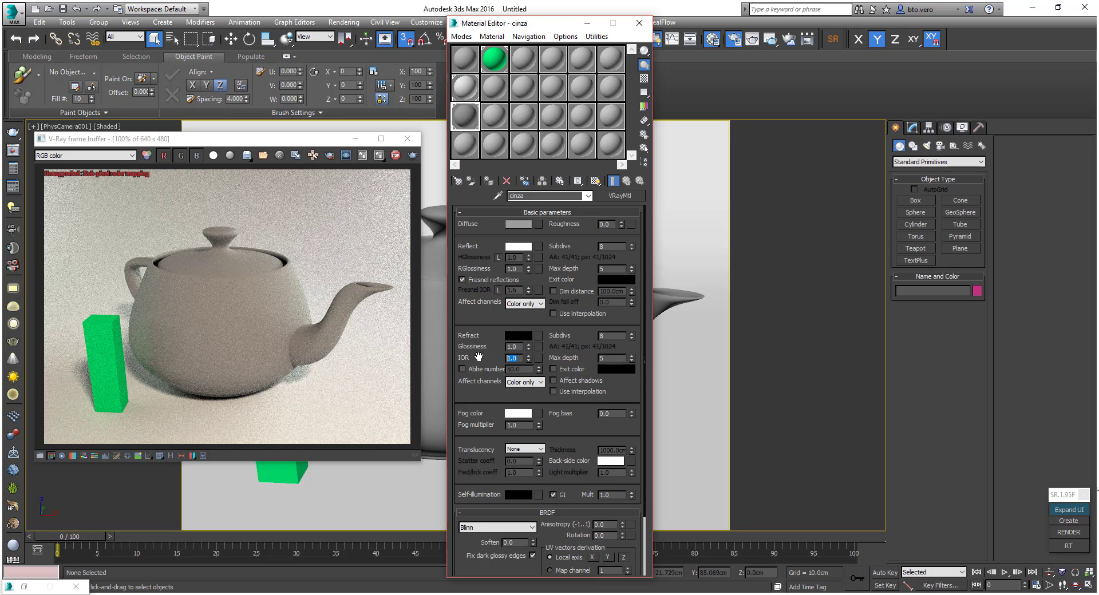
pyautogui.press('Return')
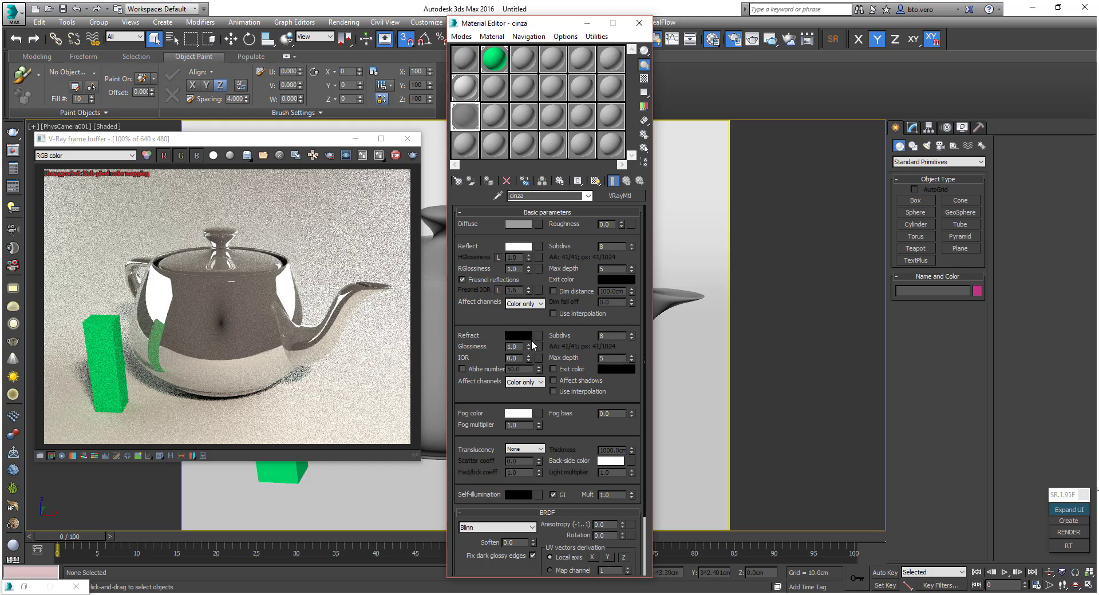
pyautogui.moveTo(518, 358); pyautogui.dragTo(475, 355)
pyautogui.write('1')
pyautogui.press('Return')
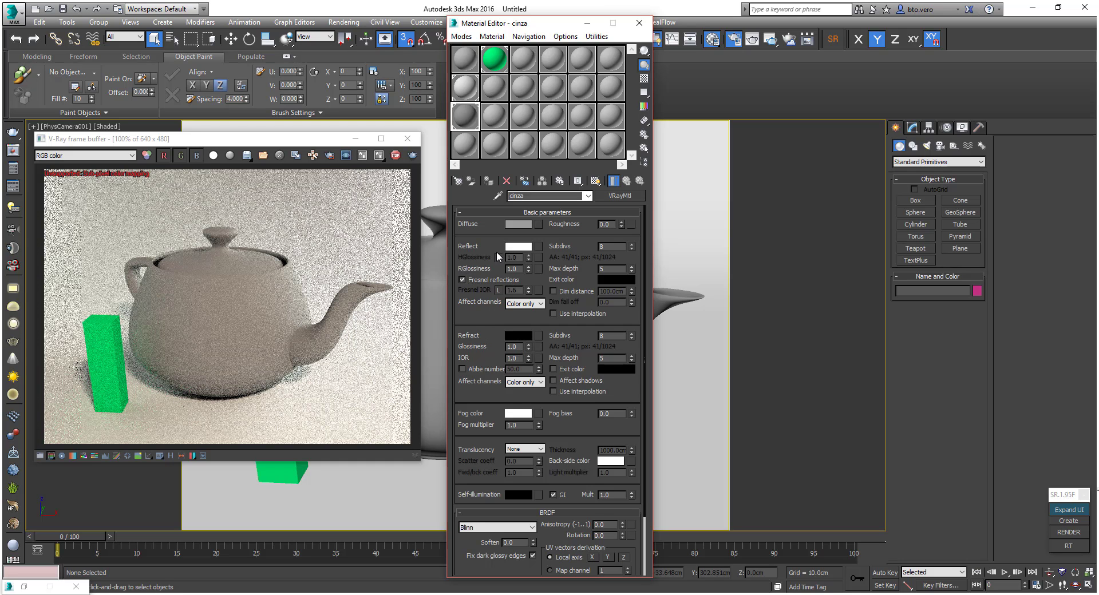
pyautogui.click(518, 247)
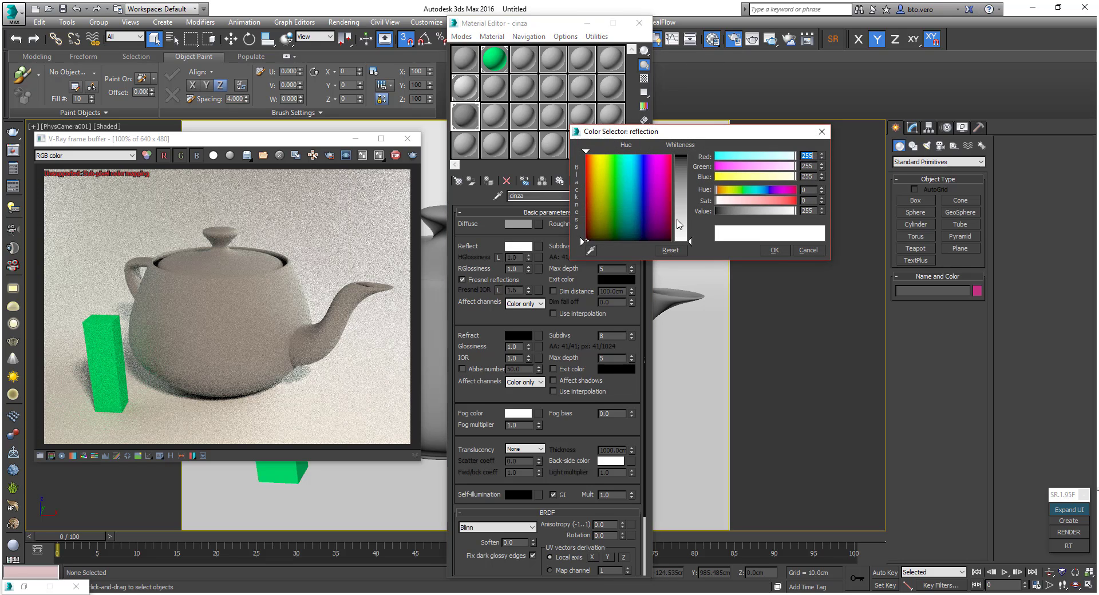
pyautogui.click(773, 250)
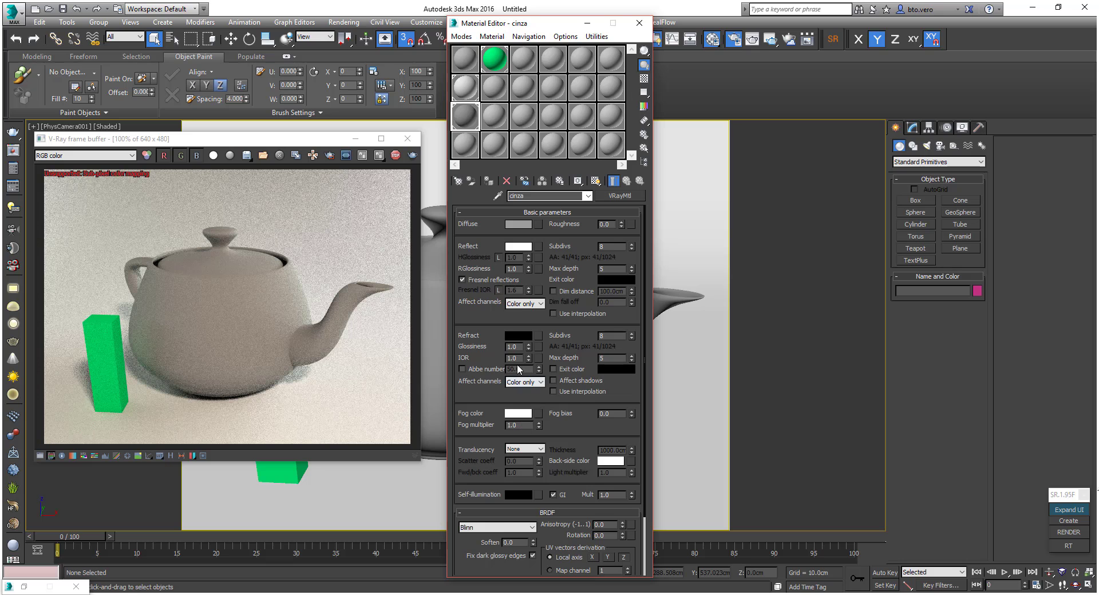
# Try the cinza material's IOR at 5 and at 1.65, and check the white reflection color again.
pyautogui.moveTo(519, 359); pyautogui.dragTo(476, 354)
pyautogui.write('5')
pyautogui.press('Return')
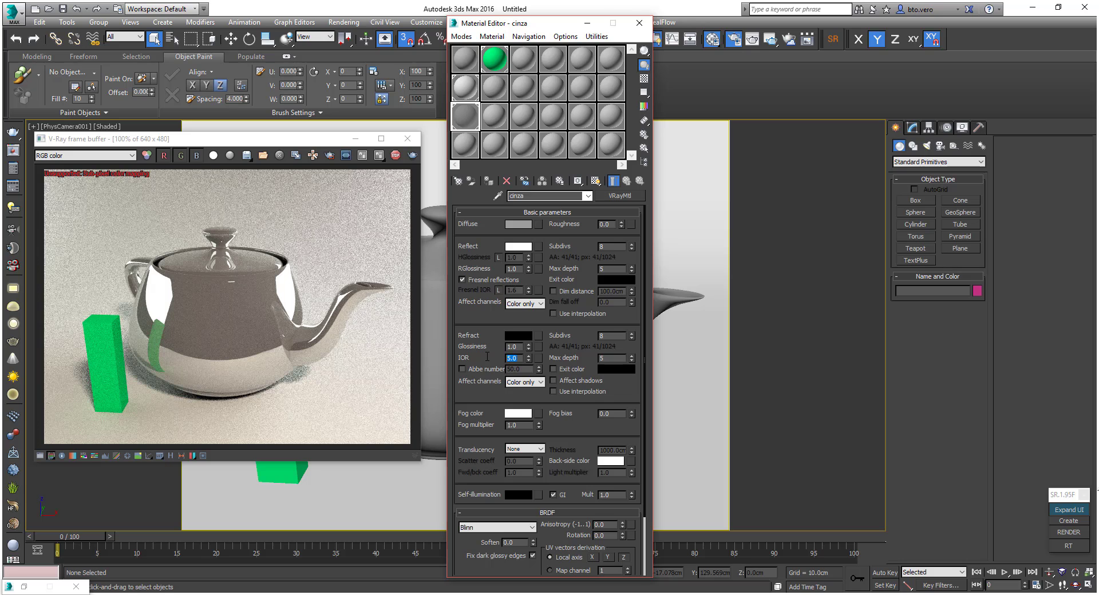
pyautogui.press('Return')
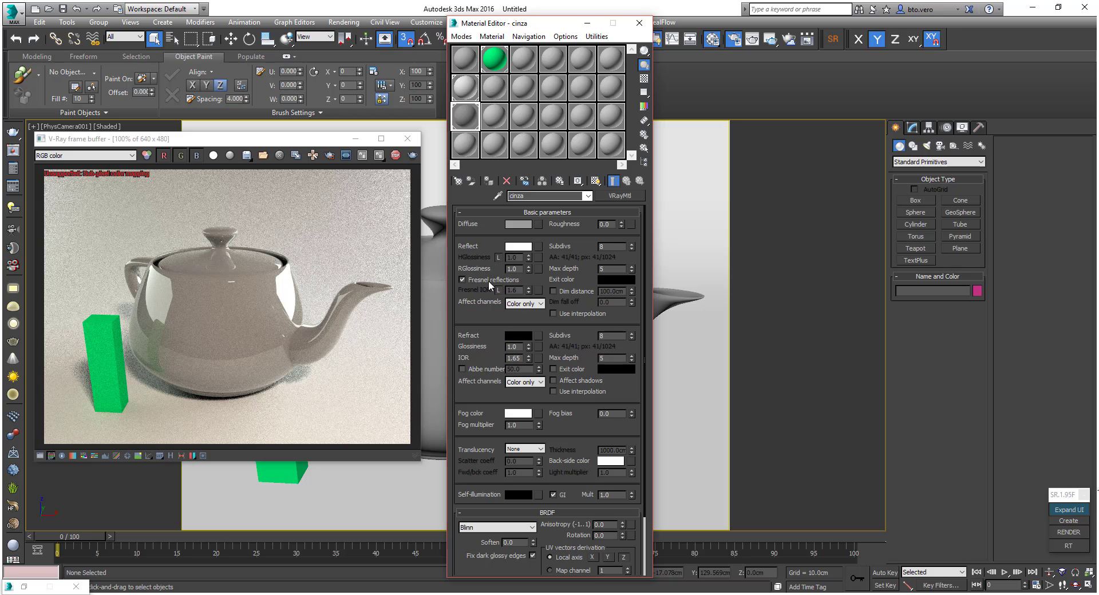
pyautogui.click(518, 247)
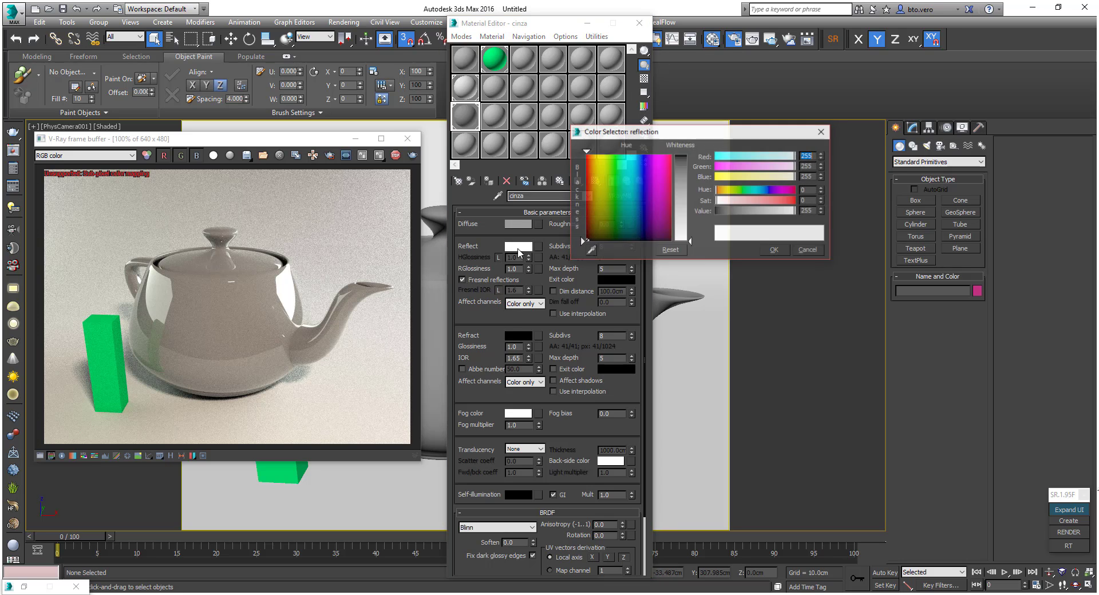
pyautogui.click(772, 251)
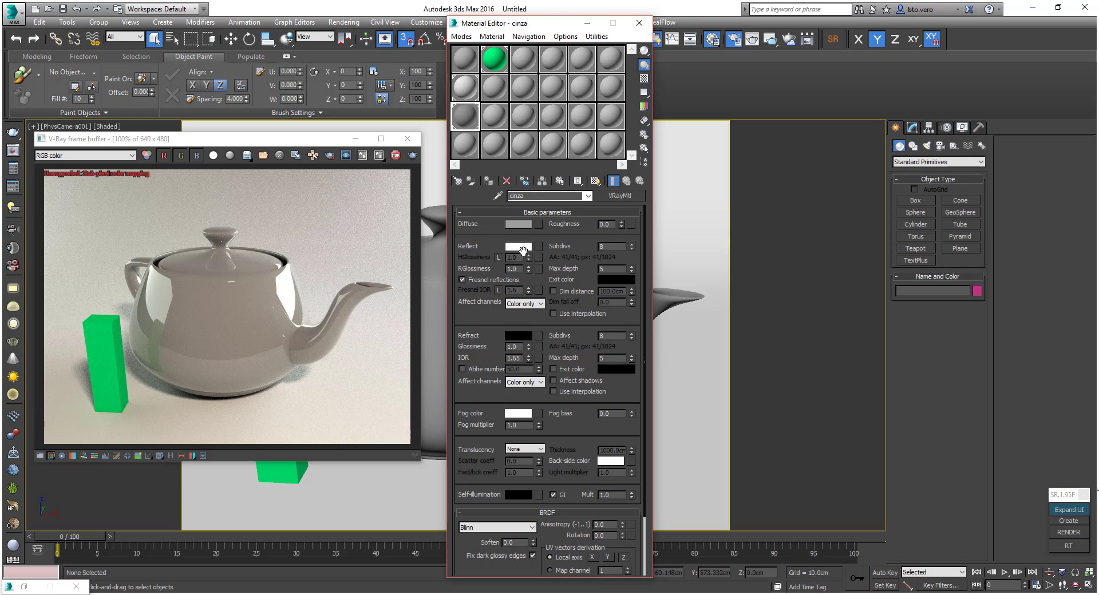
# Set the cinza material's IOR to 3 and its reflection glossiness to 0.9.
pyautogui.write('3')
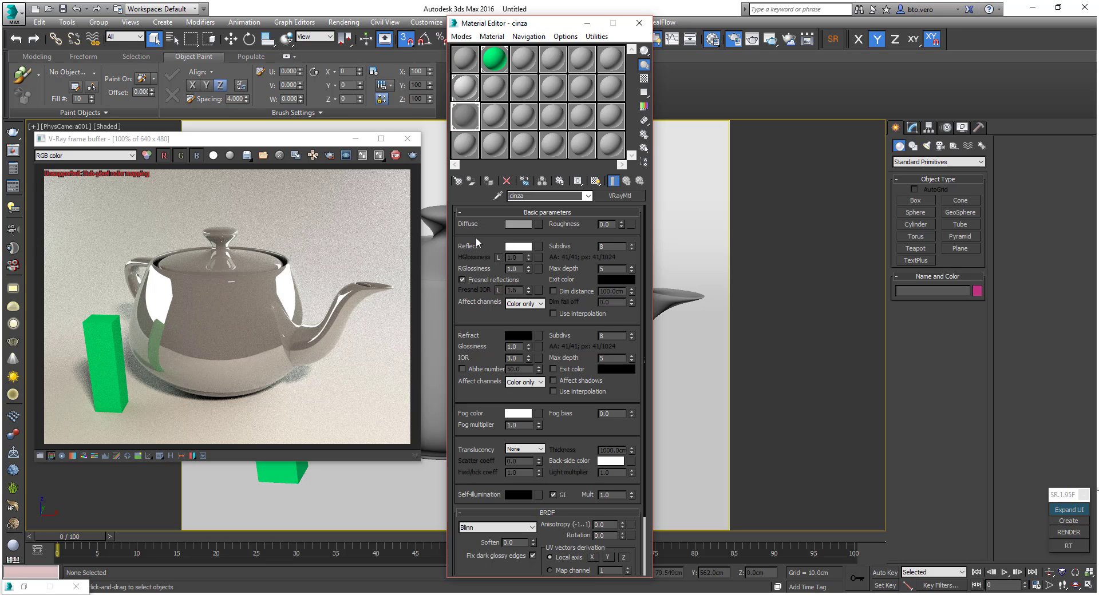
pyautogui.doubleClick(511, 269)
pyautogui.write('.9')
pyautogui.click(473, 314)
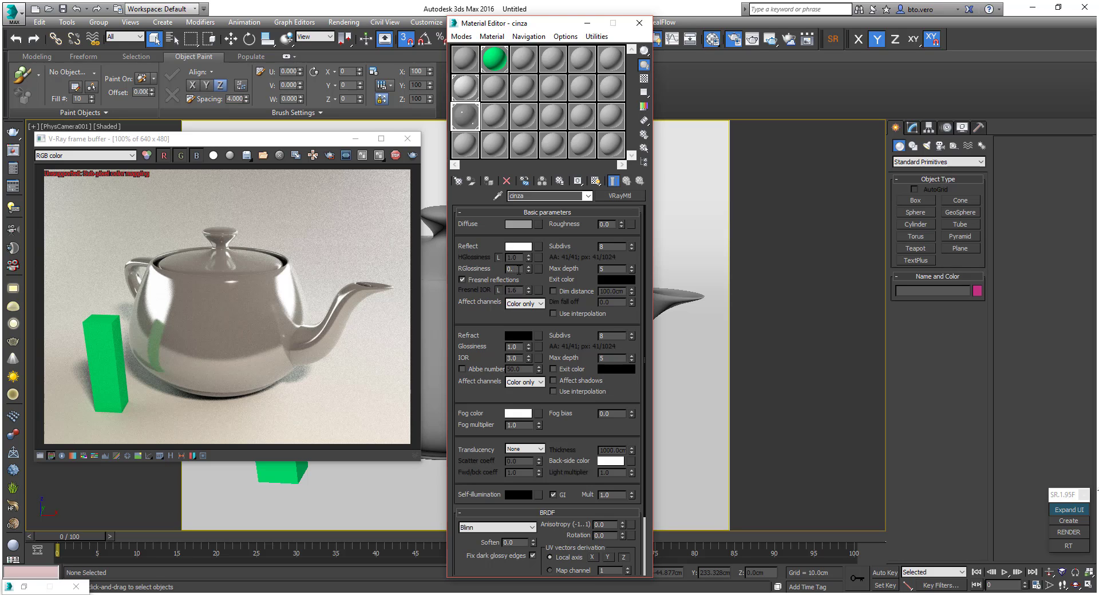
# Try lower reflection glossiness values including 0.6 on the cinza material, ending with 0.8.
pyautogui.press('Return')
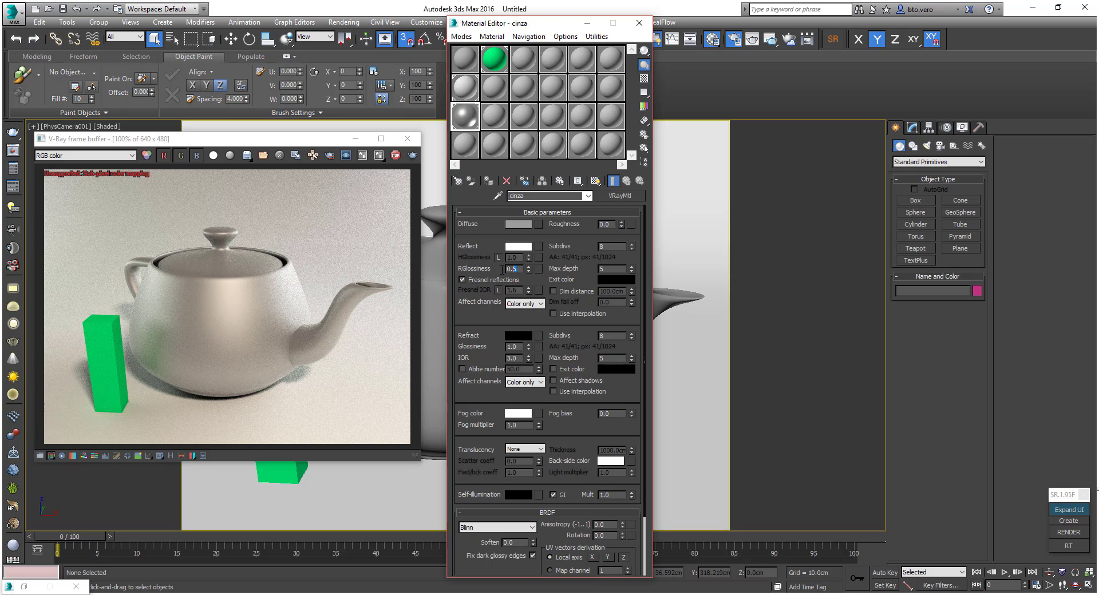
pyautogui.write('6')
pyautogui.press('Return')
pyautogui.write('.8')
pyautogui.press('Return')
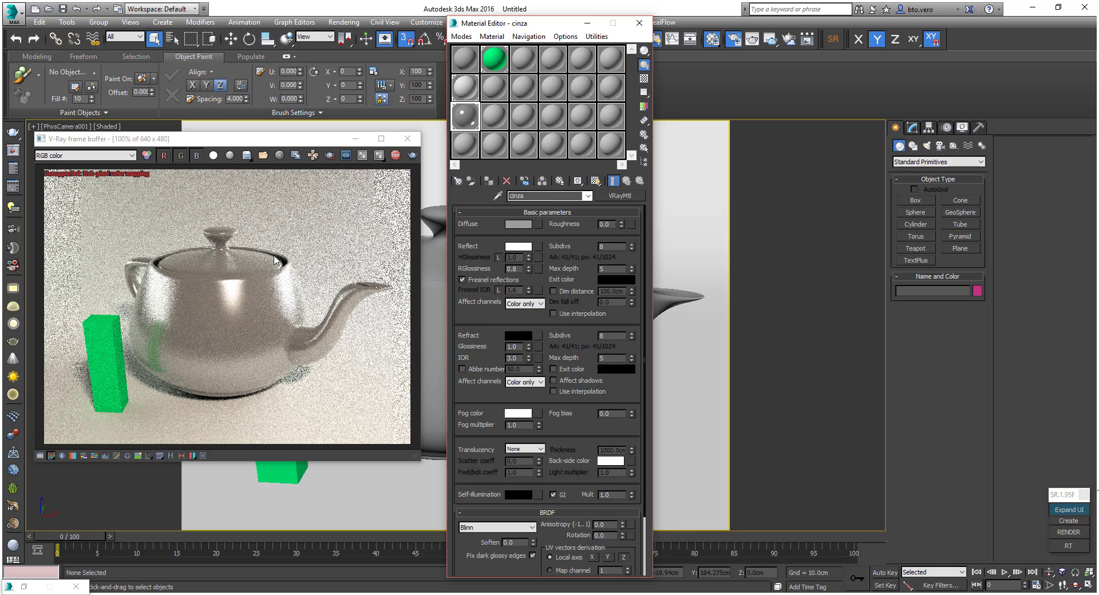
# Darken the cinza material's reflection color through gray values 161 and 121 to 92.
pyautogui.click(520, 247)
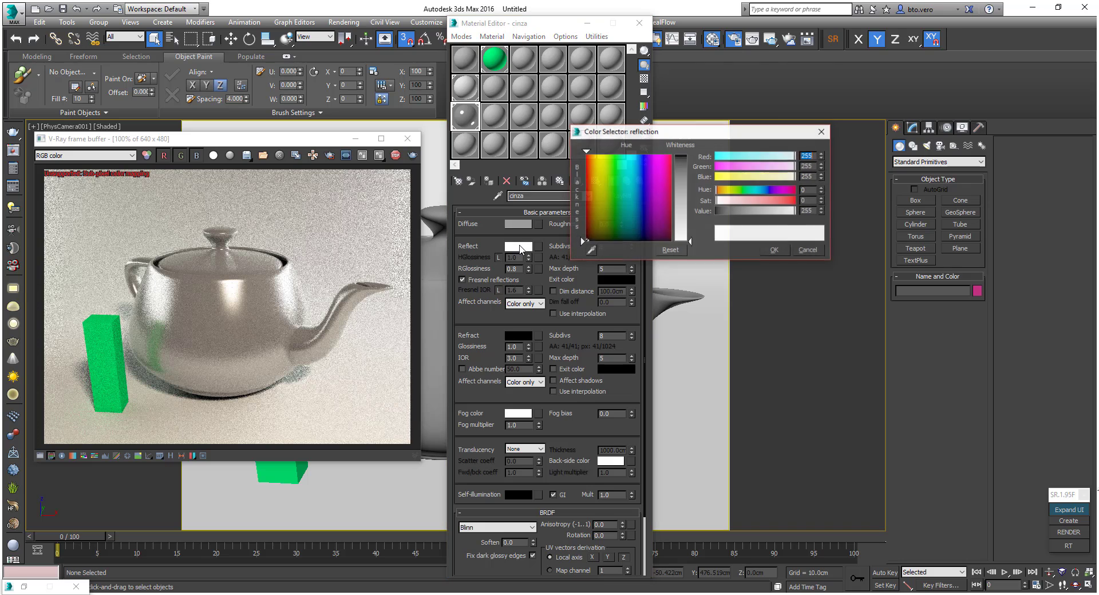
pyautogui.click(683, 211)
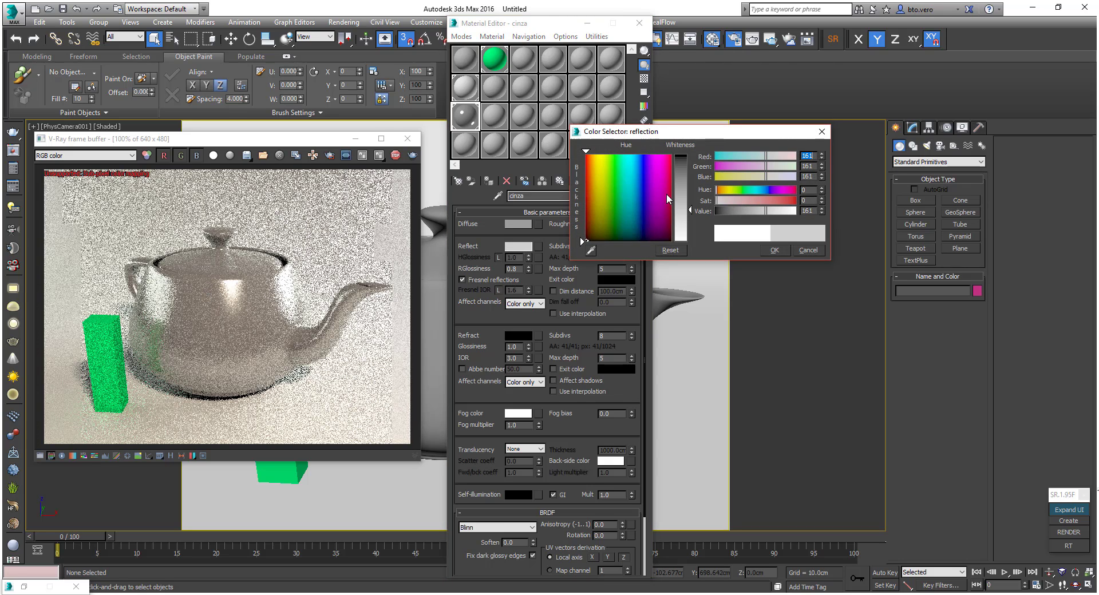
pyautogui.click(683, 197)
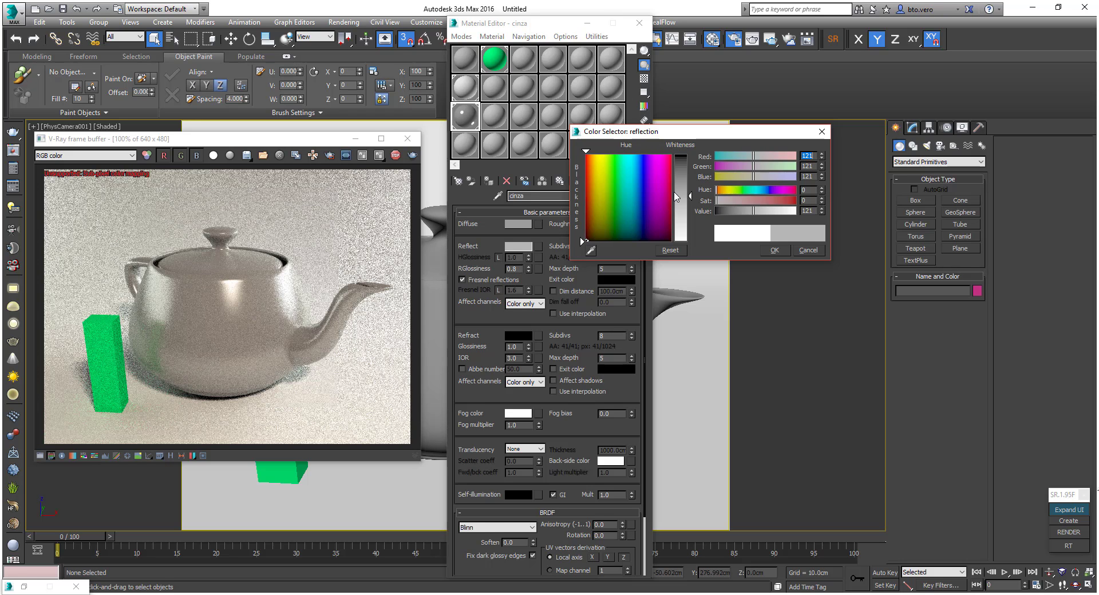
pyautogui.click(682, 187)
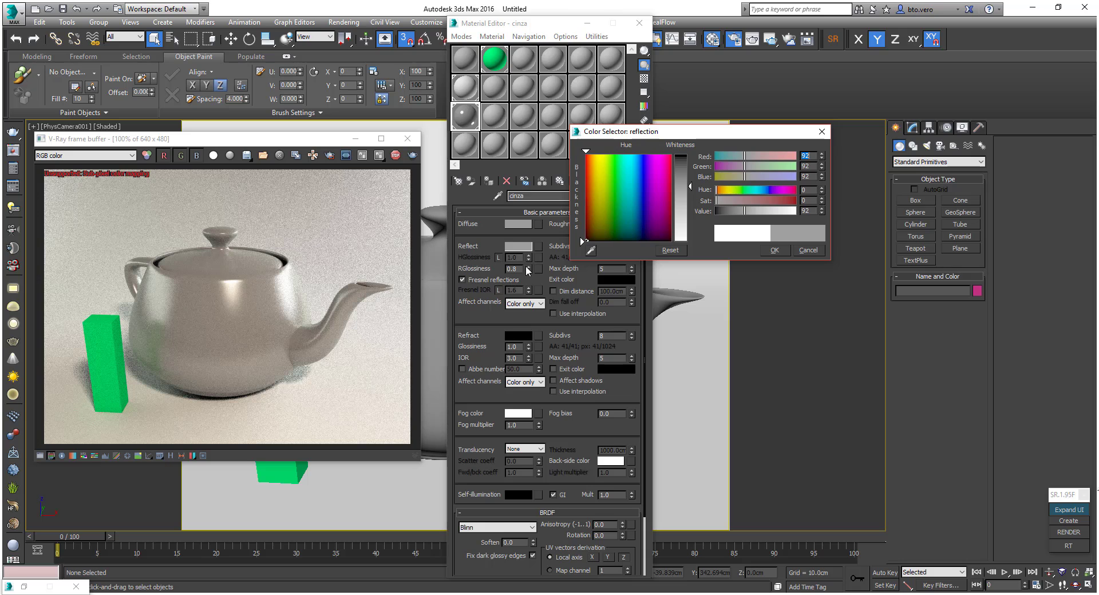
# Set the cinza material's reflection glossiness to 0.6 and raise its reflection color through 205 to 235.
pyautogui.click(517, 269)
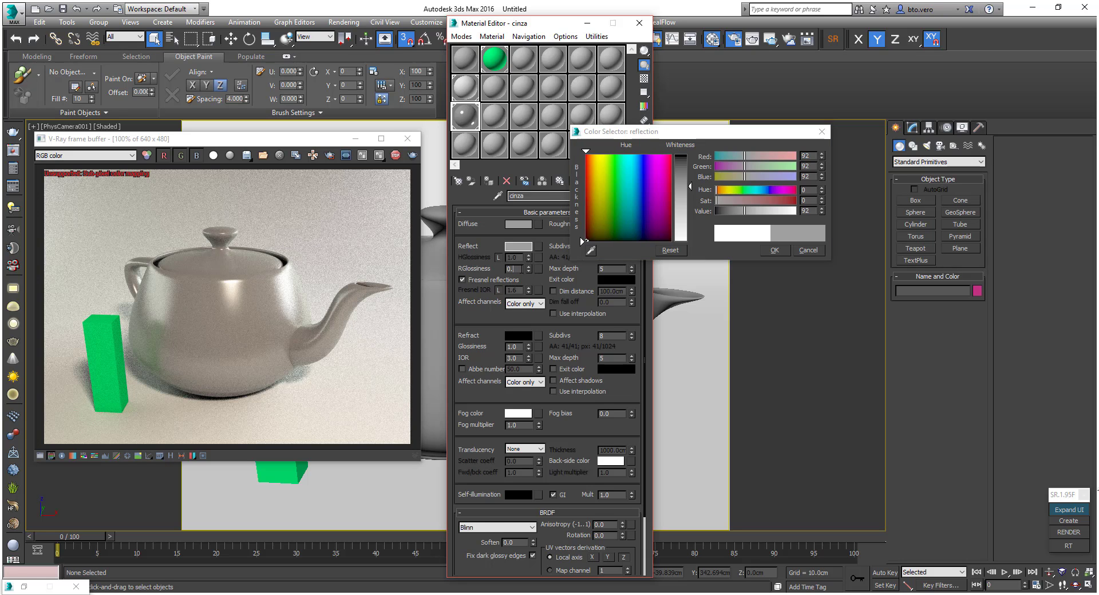
pyautogui.click(681, 227)
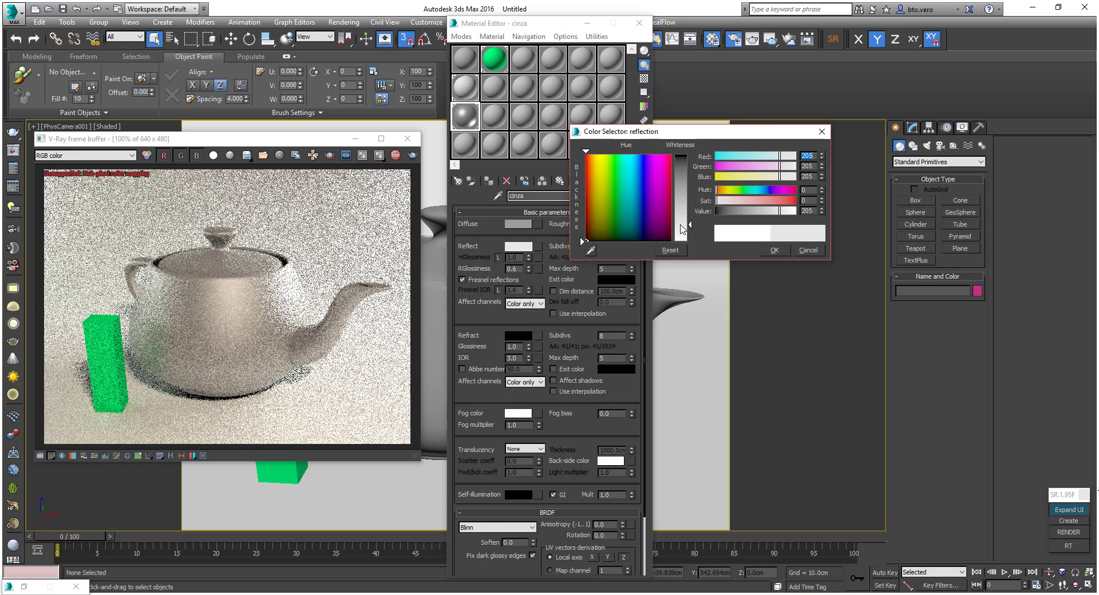
pyautogui.click(687, 238)
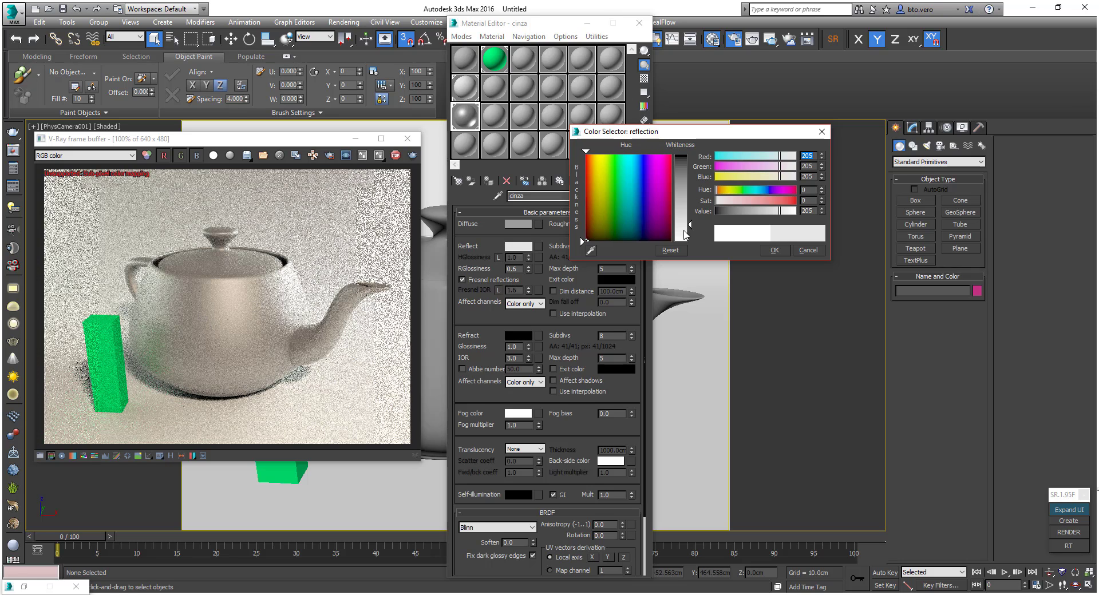
pyautogui.click(687, 240)
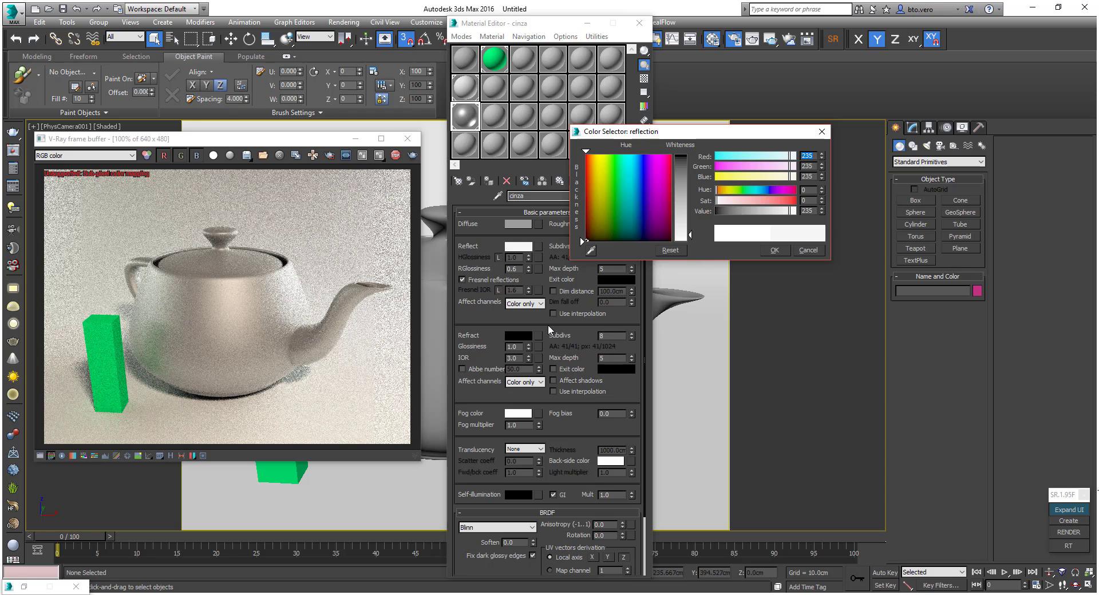
# Set the cinza material's reflection glossiness to 0.8 and darken its reflection color to a medium gray.
pyautogui.click(519, 269)
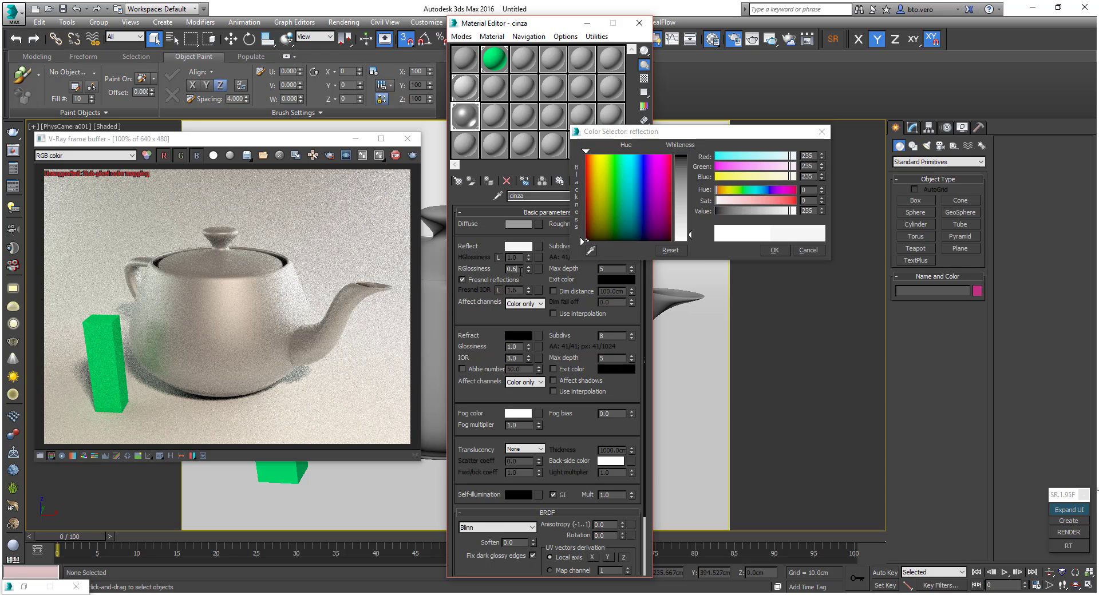
pyautogui.press('BackSpace')
pyautogui.moveTo(673, 188); pyautogui.dragTo(681, 184)
# Lighten the cinza material's diffuse color to gray value 131 and select its reflection glossiness value for editing.
pyautogui.click(518, 223)
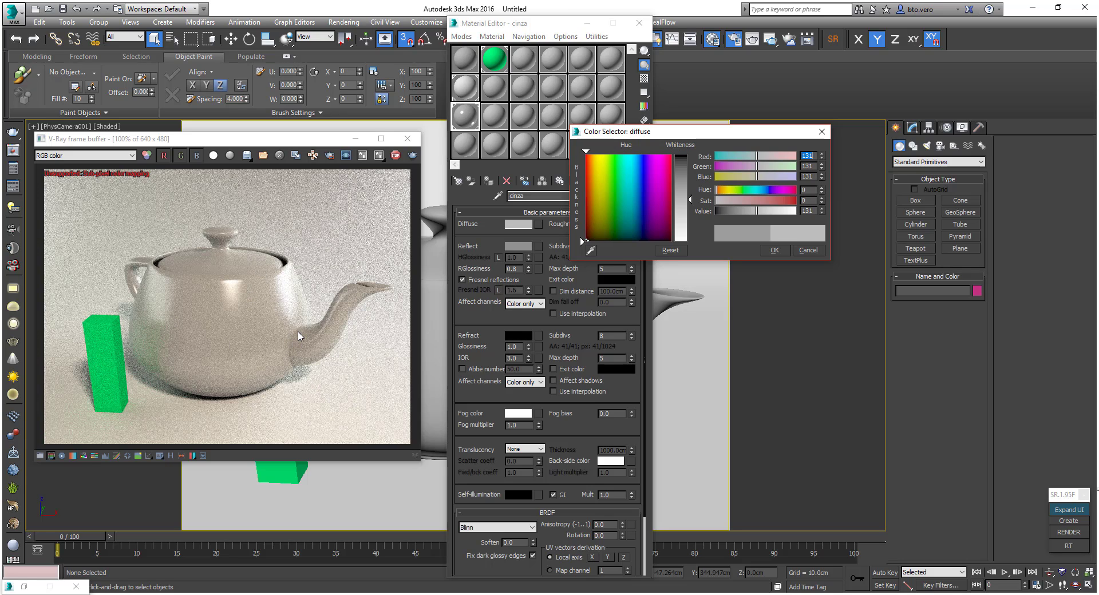
pyautogui.click(515, 268)
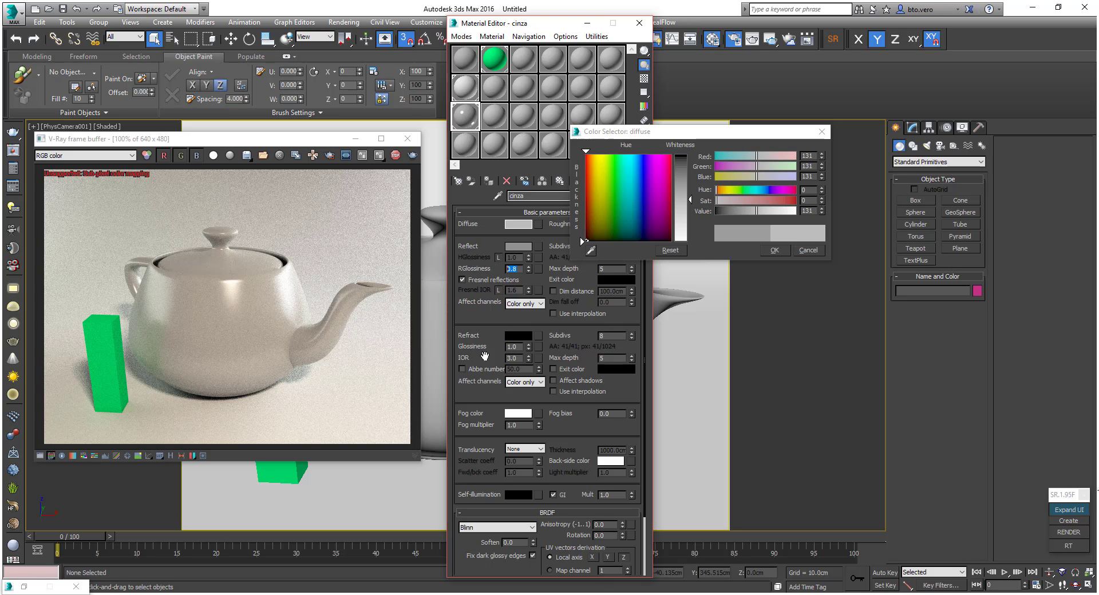
# Accept the diffuse color, unlock the cinza material's highlight glossiness from its reflection glossiness, and set it to 0.9.
pyautogui.click(769, 253)
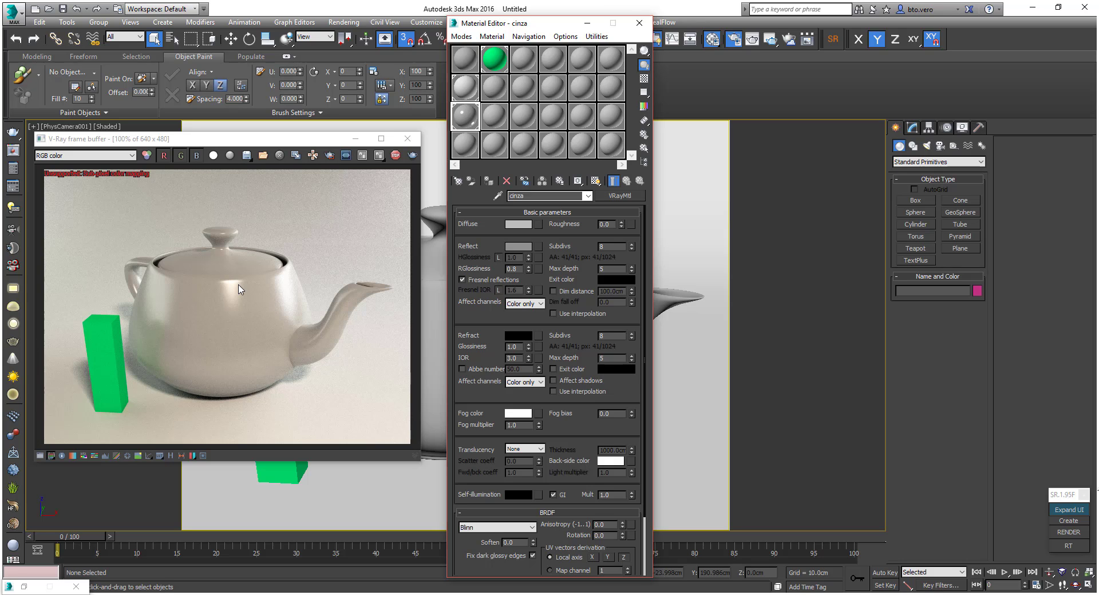
pyautogui.click(499, 257)
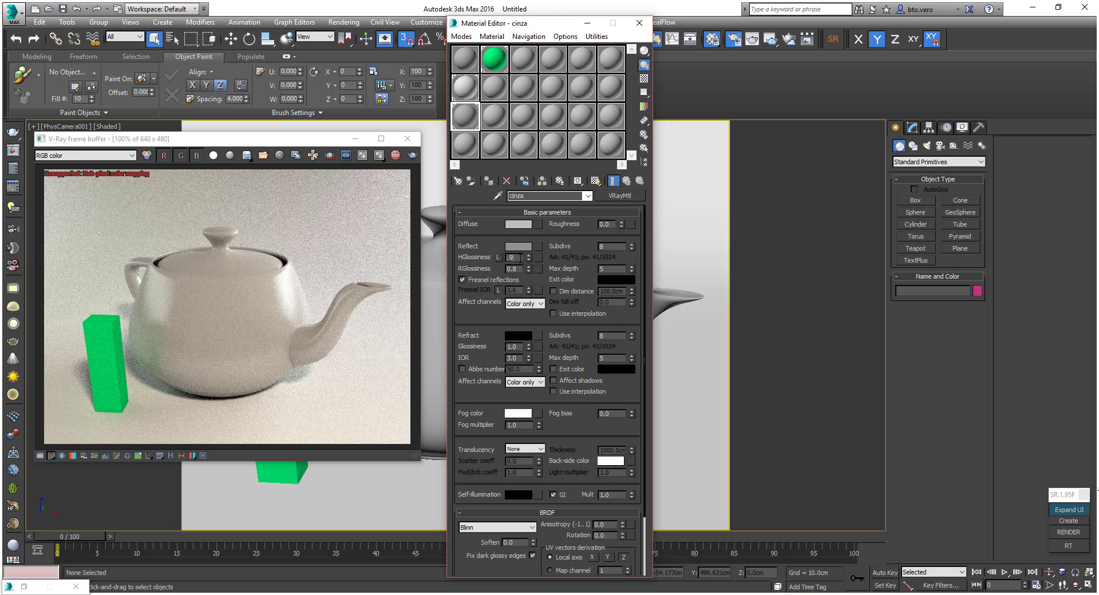
pyautogui.press('Return')
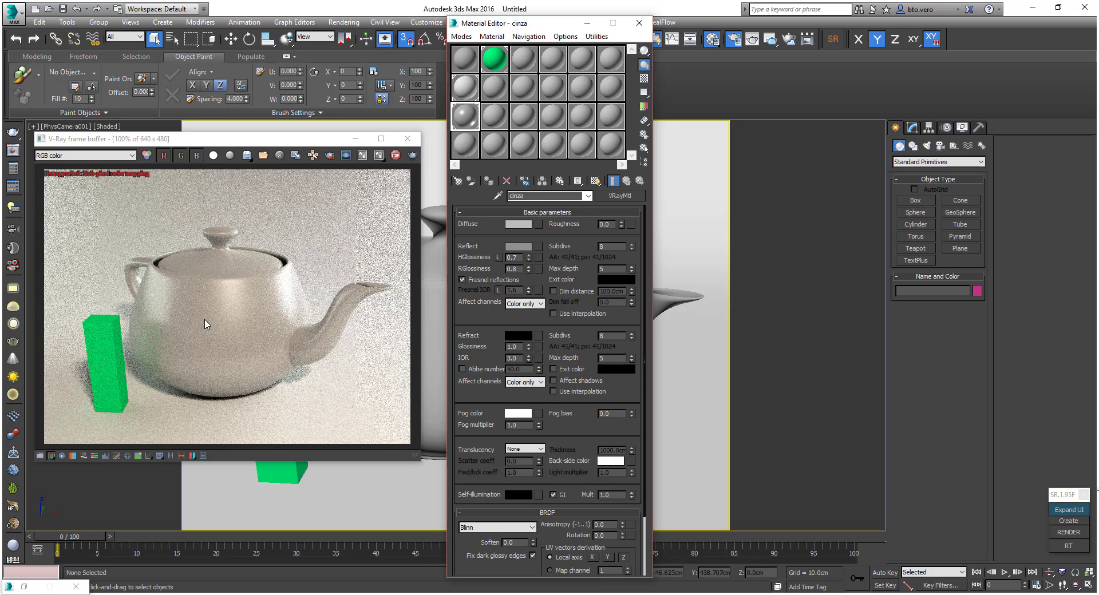
# Toggle the highlight glossiness lock to compare the teapot's highlights, and set the unlocked highlight glossiness to 0.8.
pyautogui.click(498, 257)
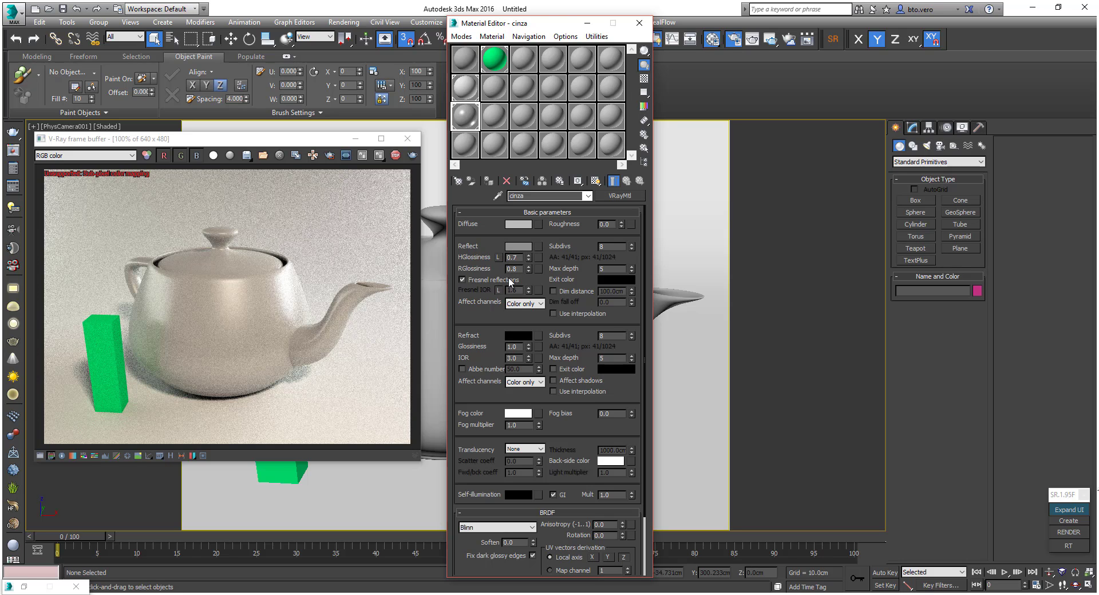
pyautogui.click(498, 258)
pyautogui.click(498, 258)
pyautogui.click(498, 258)
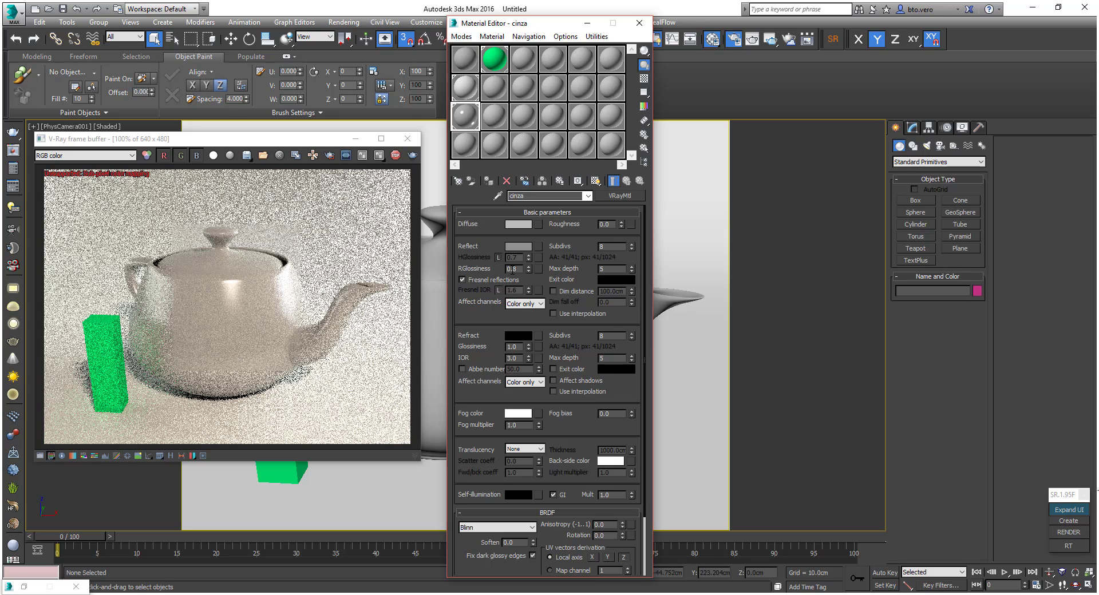
pyautogui.write('.8')
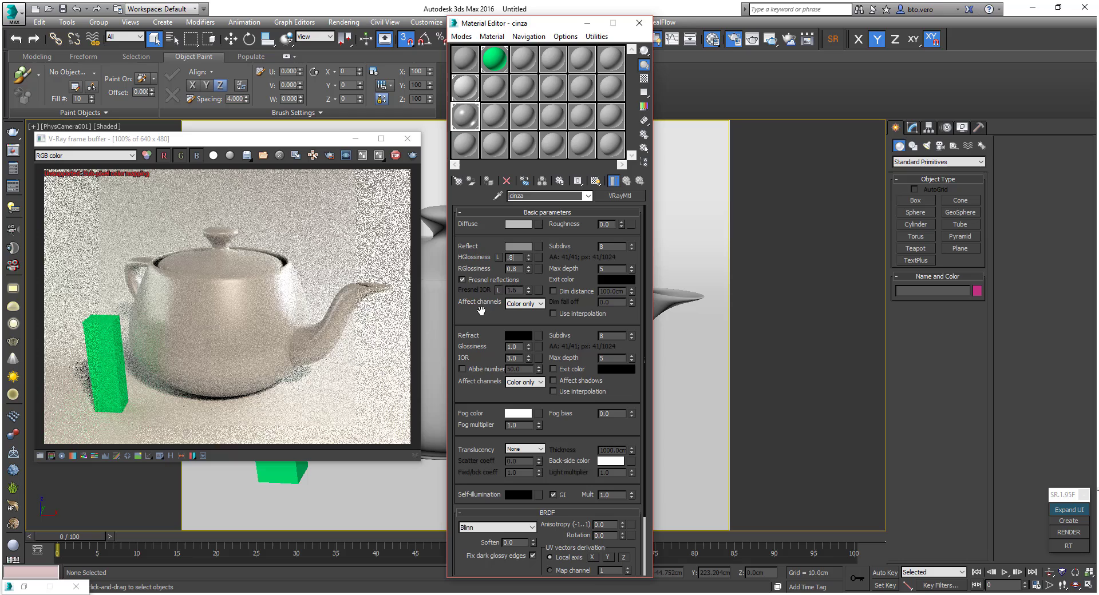
pyautogui.press('Return')
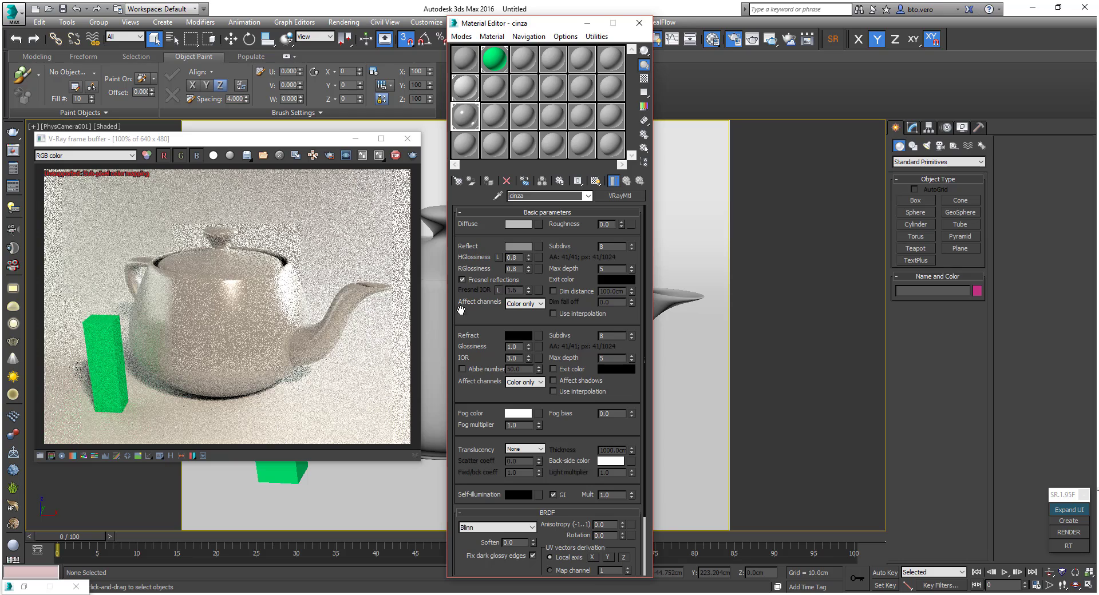
# Try a highlight glossiness of 0.6 on the cinza material and lock it back to the reflection glossiness.
pyautogui.click(498, 258)
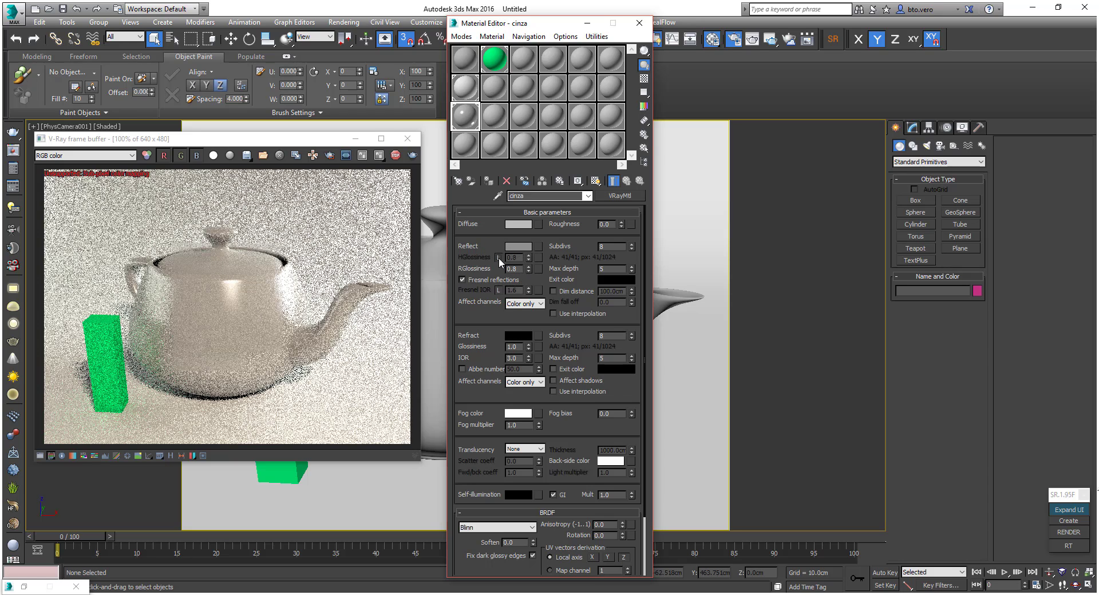
pyautogui.click(498, 258)
pyautogui.write('0.6')
pyautogui.press('Return')
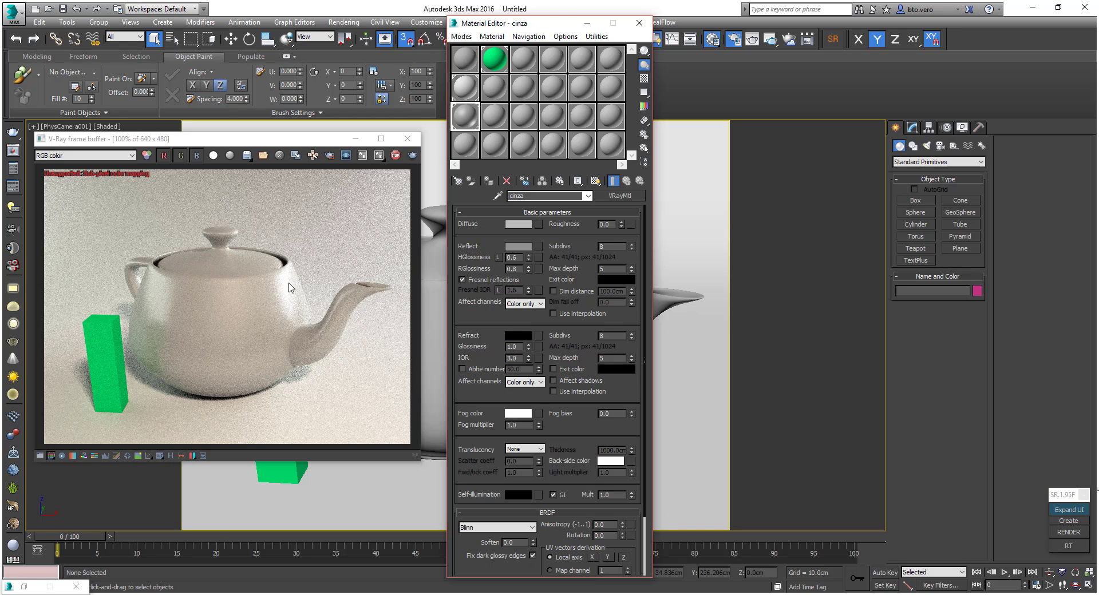
pyautogui.click(498, 257)
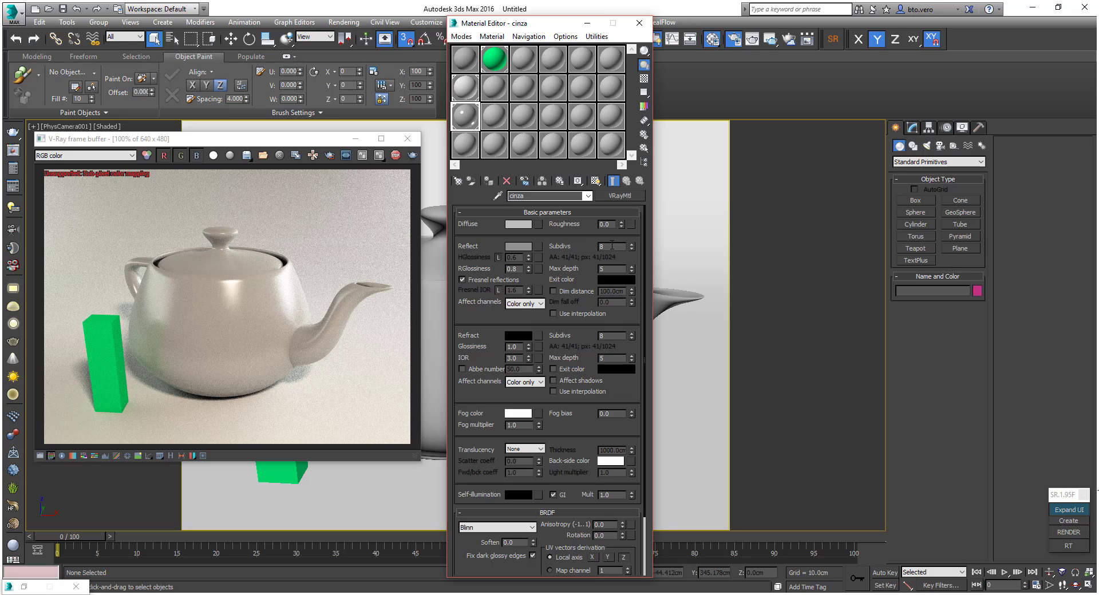
# Try 20 reflection subdivisions on the cinza material and restore the value to 8.
pyautogui.doubleClick(612, 246)
pyautogui.write('20')
pyautogui.press('Return')
pyautogui.doubleClick(616, 246)
pyautogui.write('8')
pyautogui.press('Return')
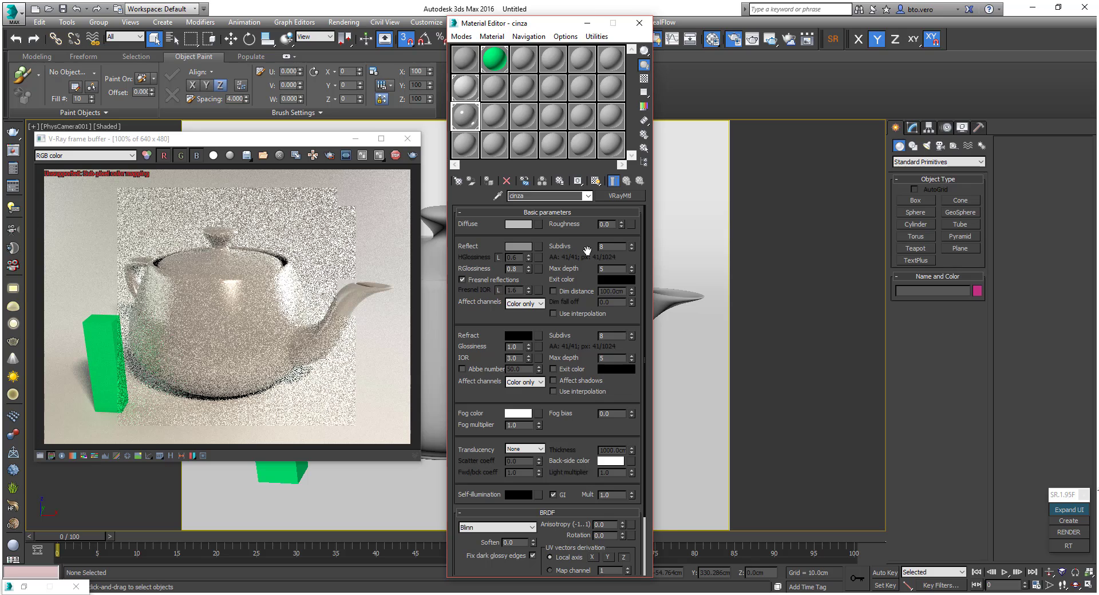
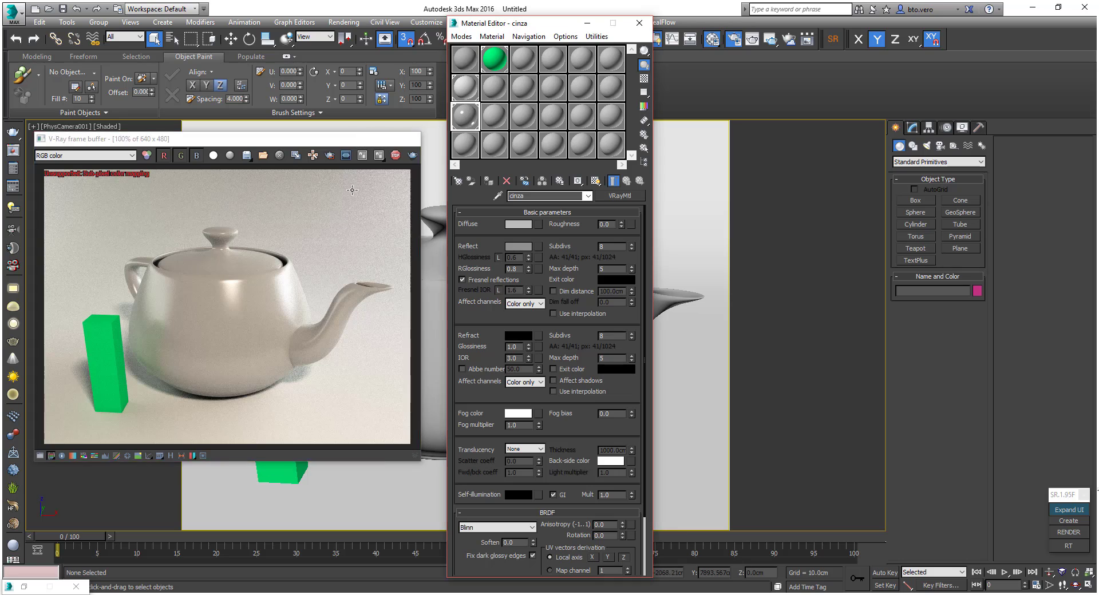
# Turn snapping off, move the green box behind the teapot to about X -32.6 cm, Y 114 cm, and render the scene again.
pyautogui.click(355, 138)
pyautogui.click(279, 436)
pyautogui.press('w')
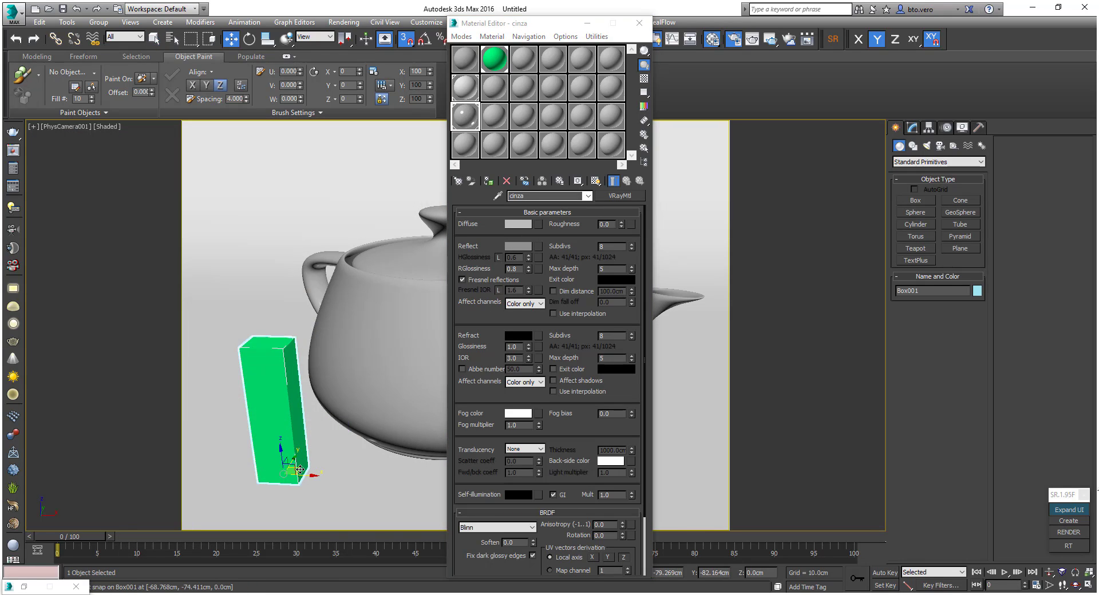
pyautogui.press('s')
pyautogui.moveTo(301, 469); pyautogui.dragTo(438, 338)
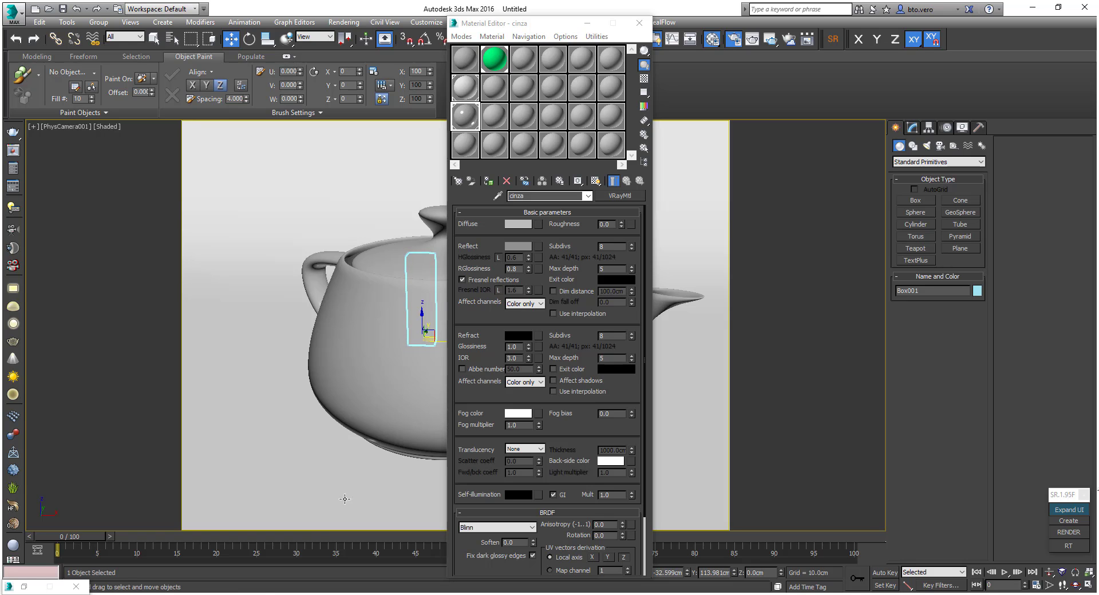
pyautogui.hotkey('shift', 'q')
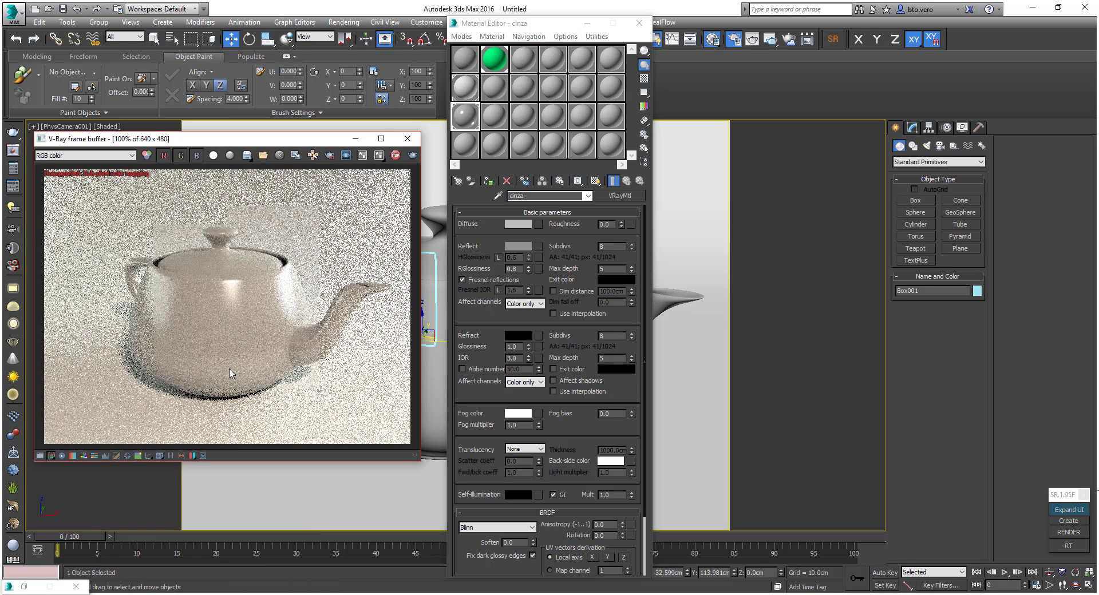
# Give the cinza material an IOR of 1.65, a pure white reflection color (255) and a reflection glossiness of 1.
pyautogui.doubleClick(513, 359)
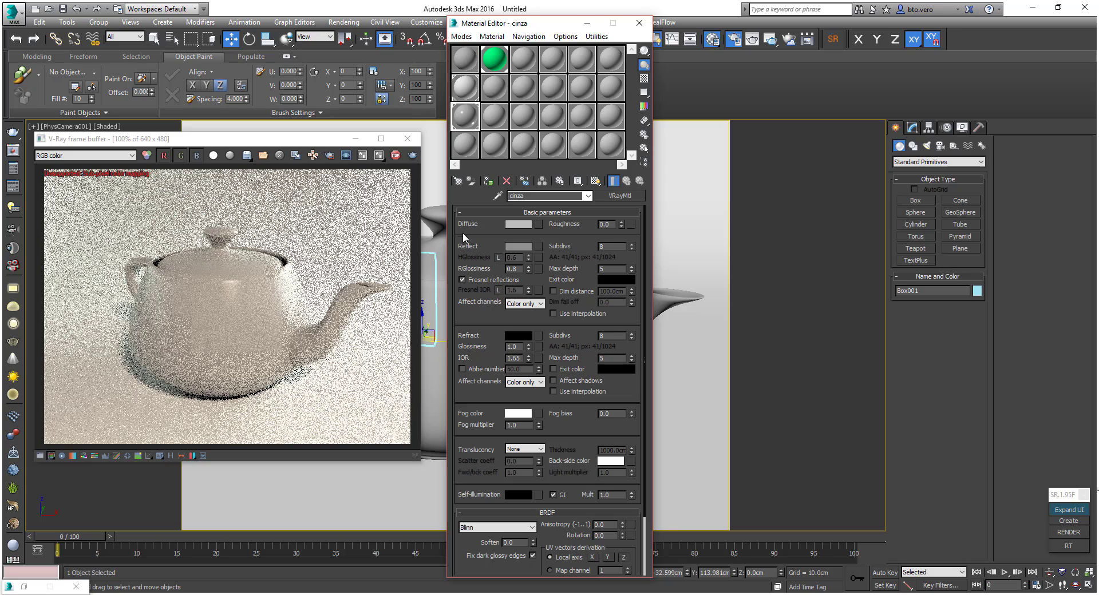
pyautogui.click(519, 246)
pyautogui.moveTo(761, 210); pyautogui.dragTo(824, 223)
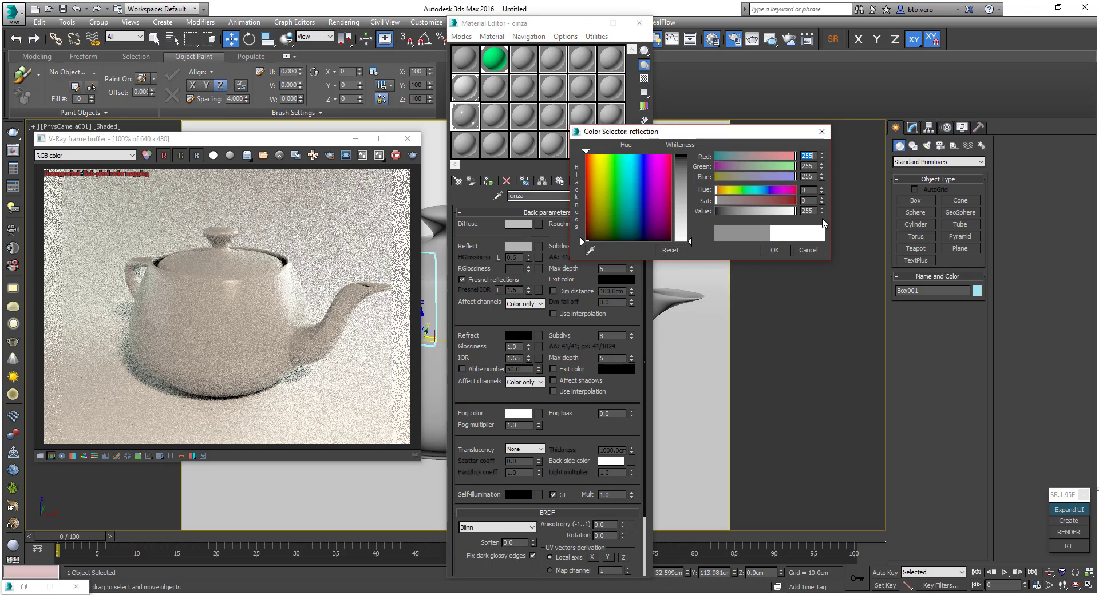
pyautogui.click(769, 250)
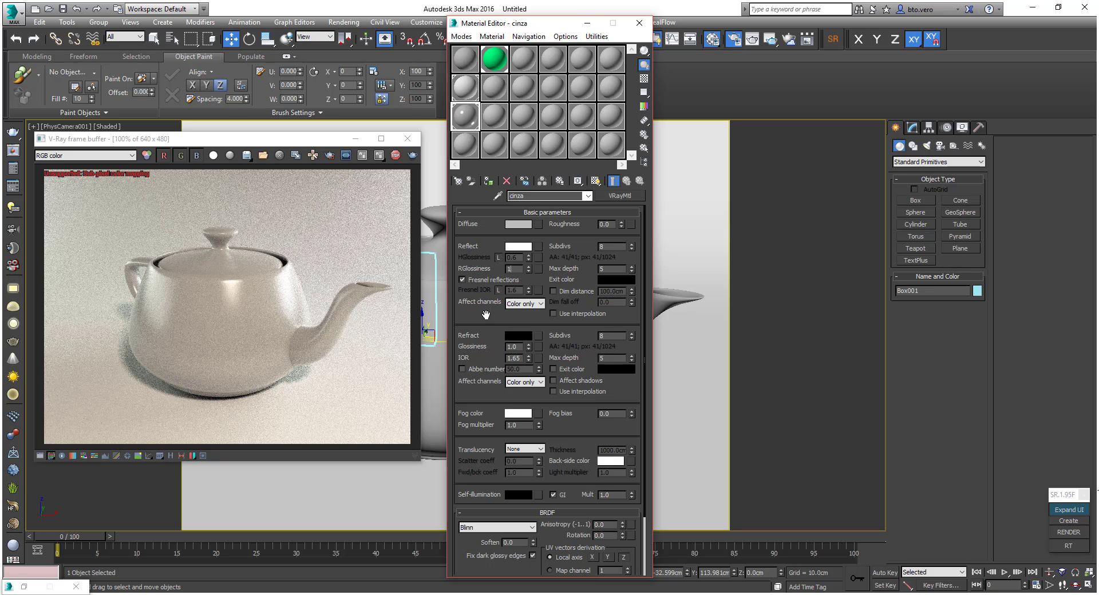
pyautogui.press('Return')
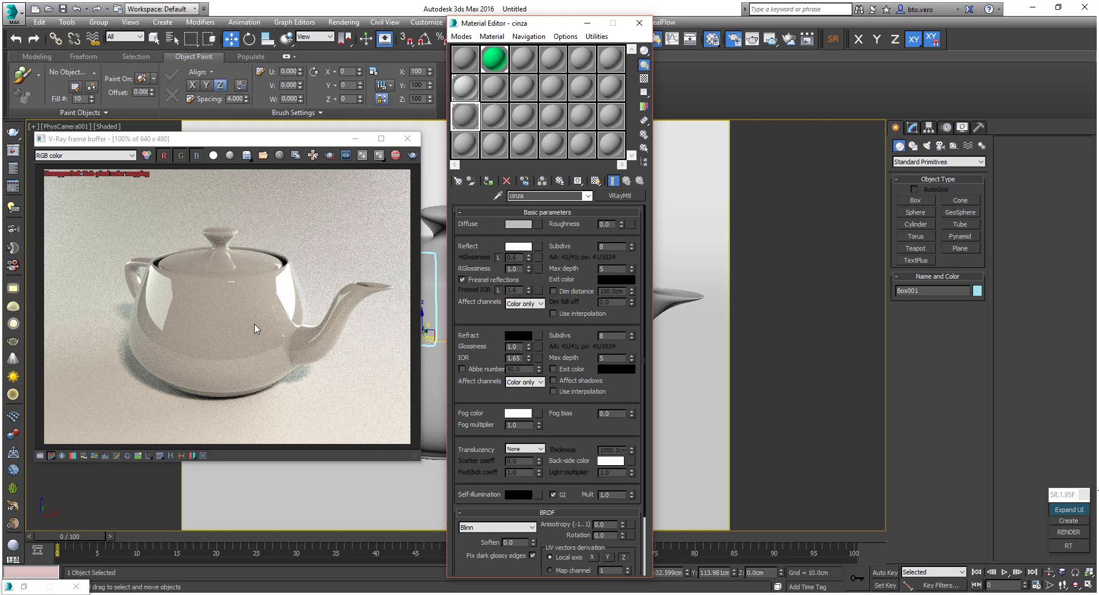
# Make the cinza material semi-transparent by setting its refraction color to gray value 117.
pyautogui.doubleClick(514, 348)
pyautogui.click(518, 336)
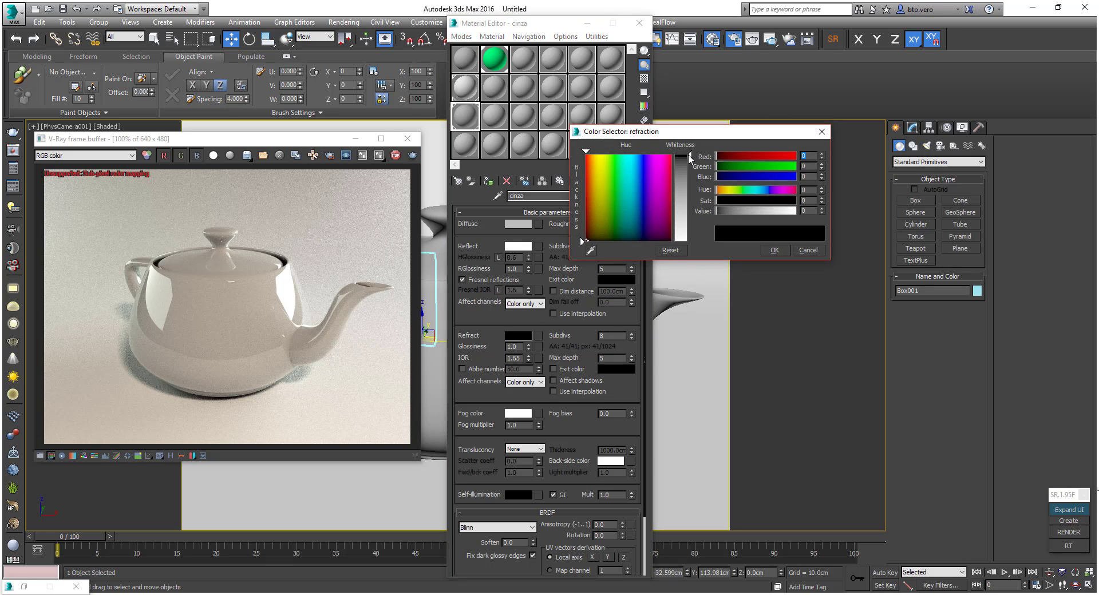
pyautogui.click(686, 196)
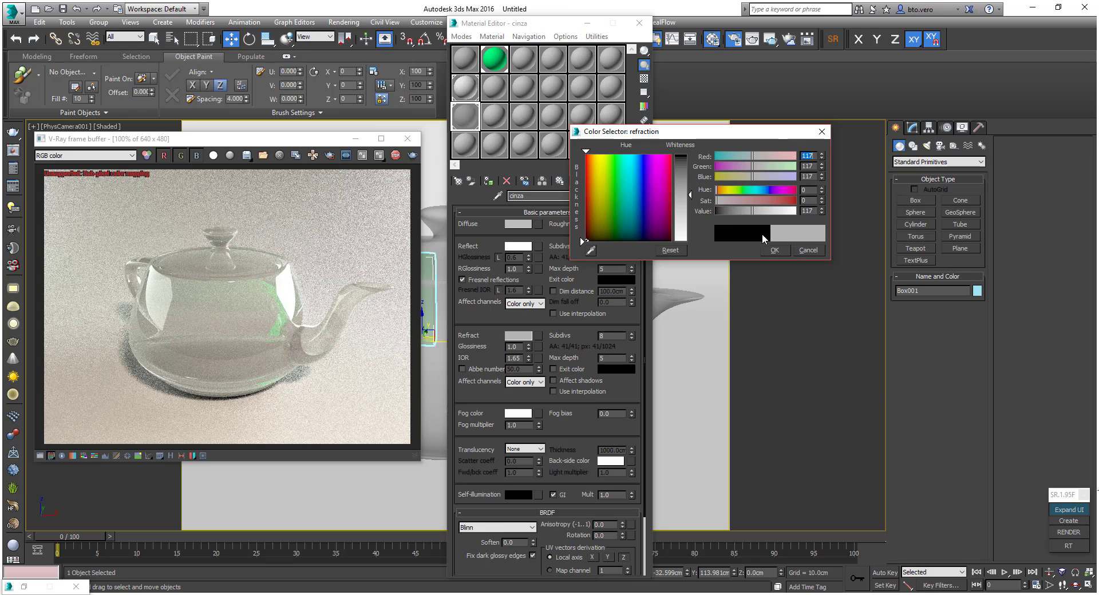
pyautogui.click(774, 250)
# Clear the view of the teapot, select it, and add a Shell modifier to it.
pyautogui.moveTo(534, 22); pyautogui.dragTo(804, 46)
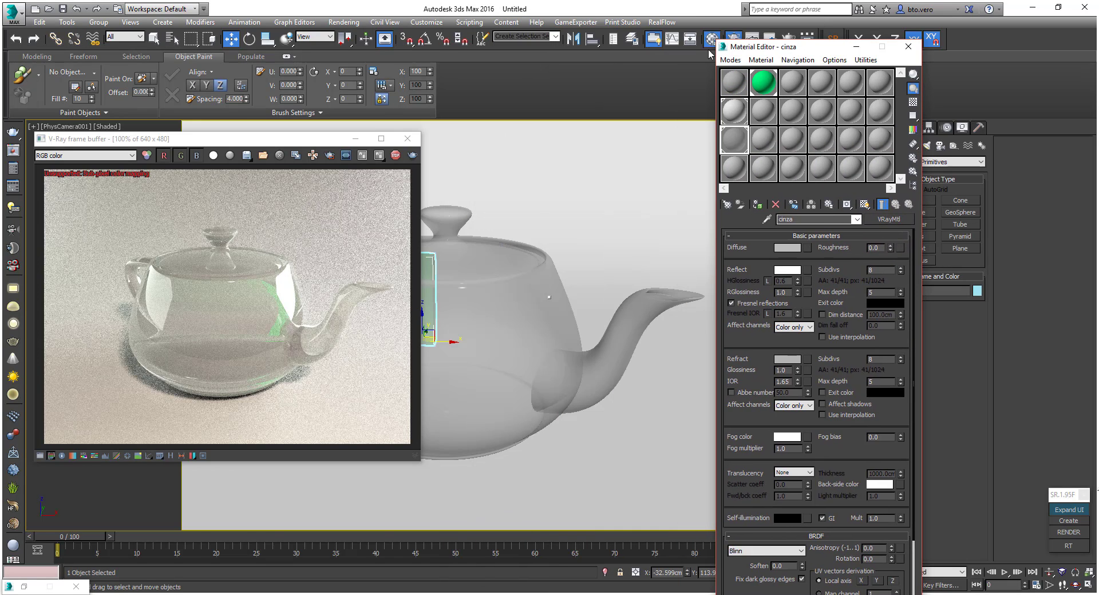
pyautogui.moveTo(265, 145); pyautogui.dragTo(200, 146)
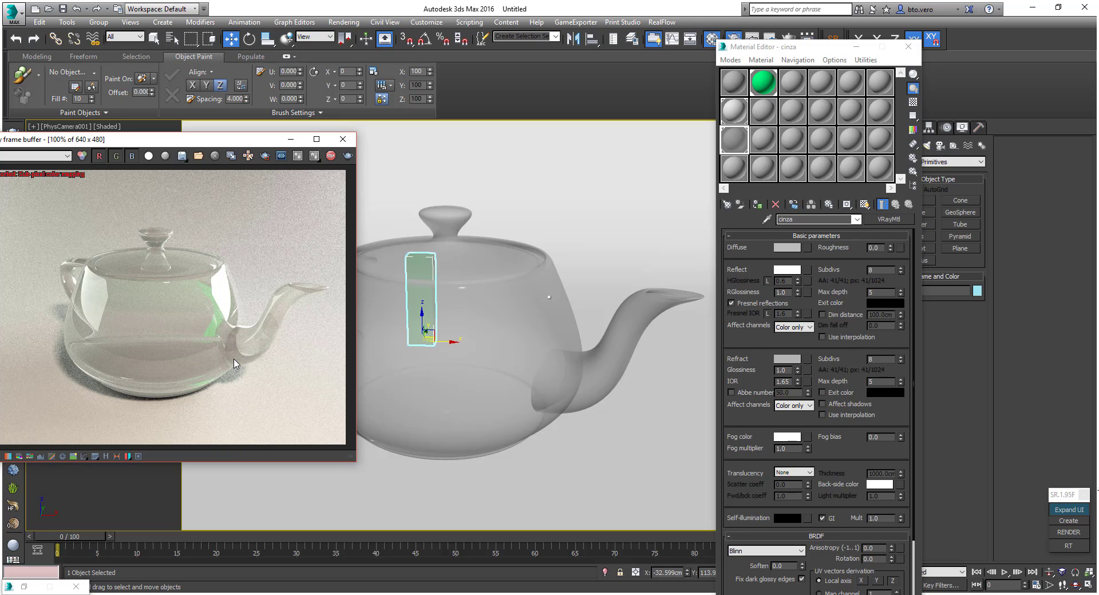
pyautogui.click(480, 333)
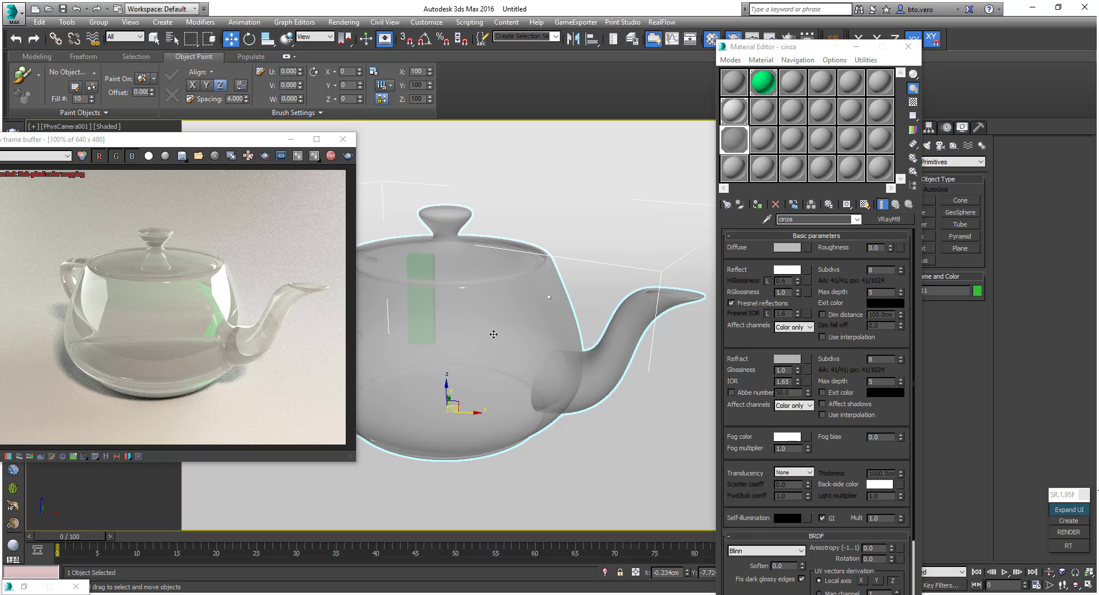
pyautogui.moveTo(859, 49); pyautogui.dragTo(590, 25)
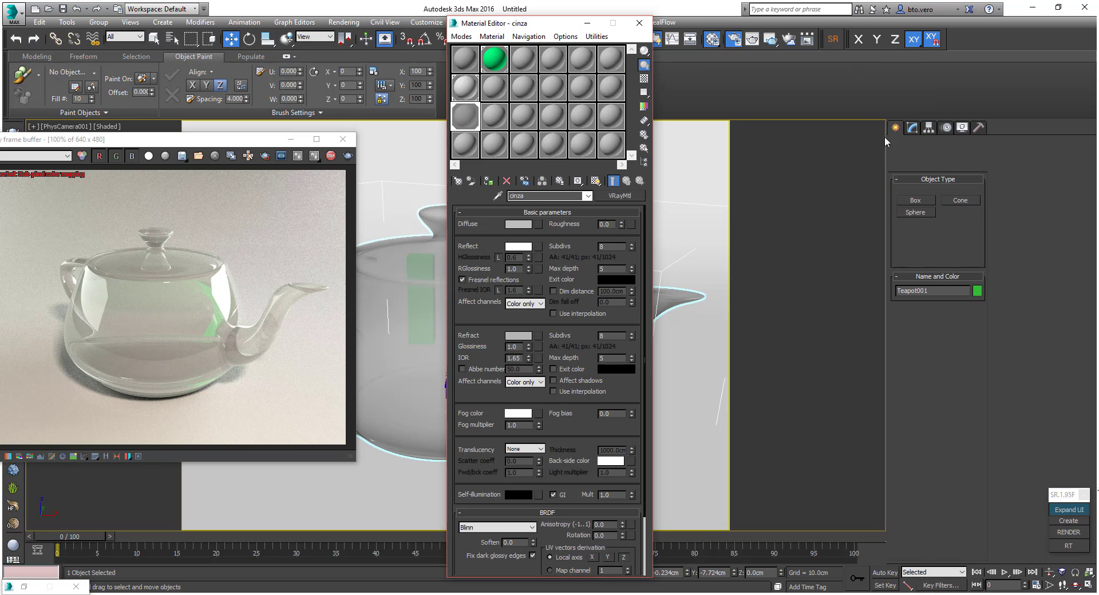
pyautogui.click(913, 127)
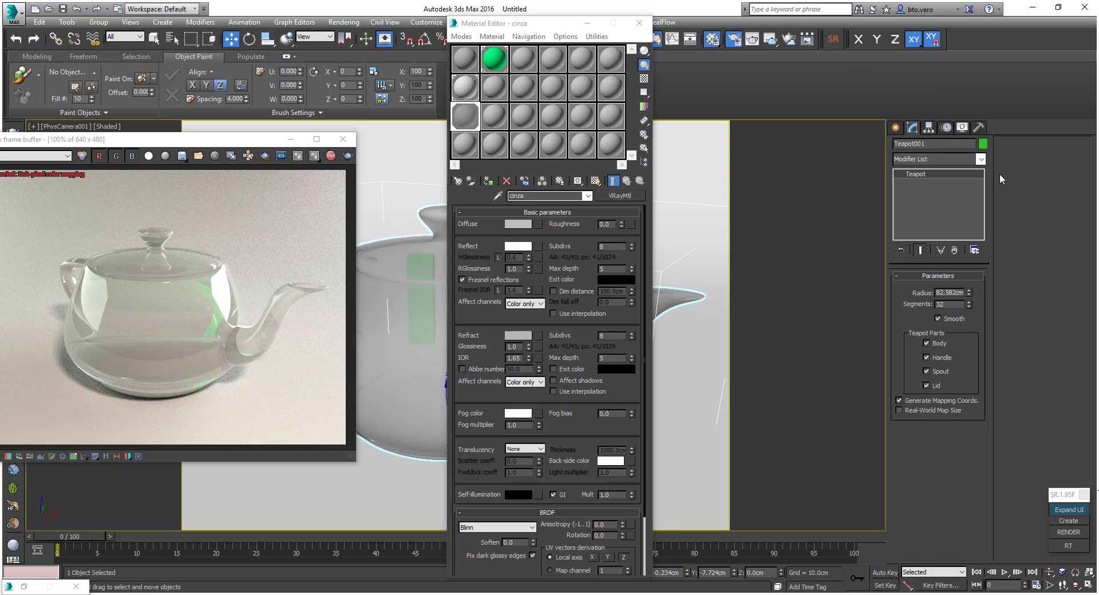
pyautogui.click(982, 159)
pyautogui.scroll(-6, 947, 256)
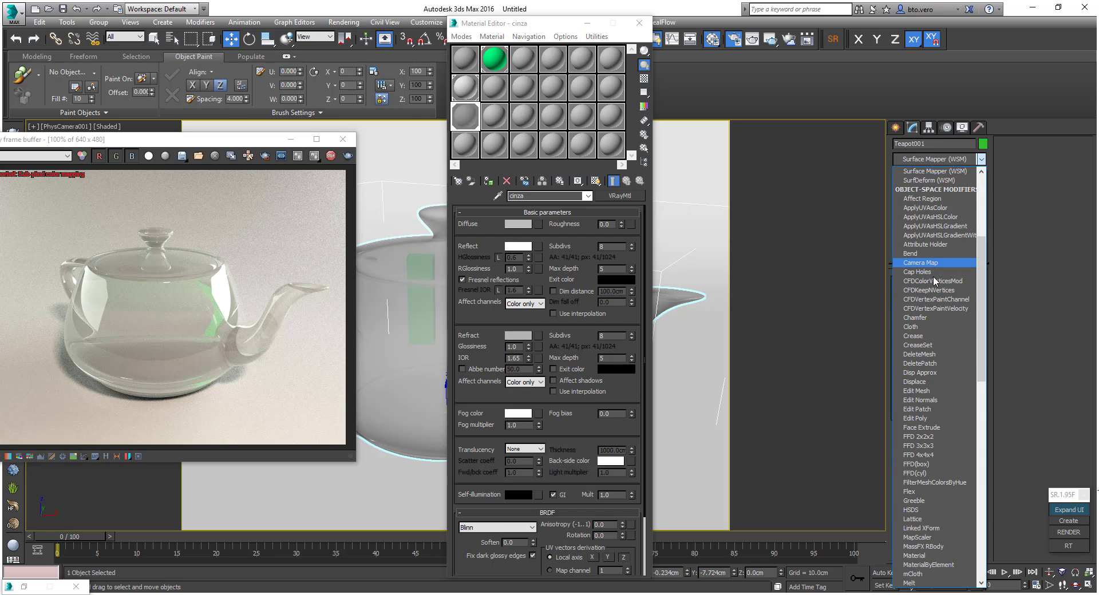
pyautogui.scroll(-8, 936, 401)
pyautogui.scroll(-5, 937, 401)
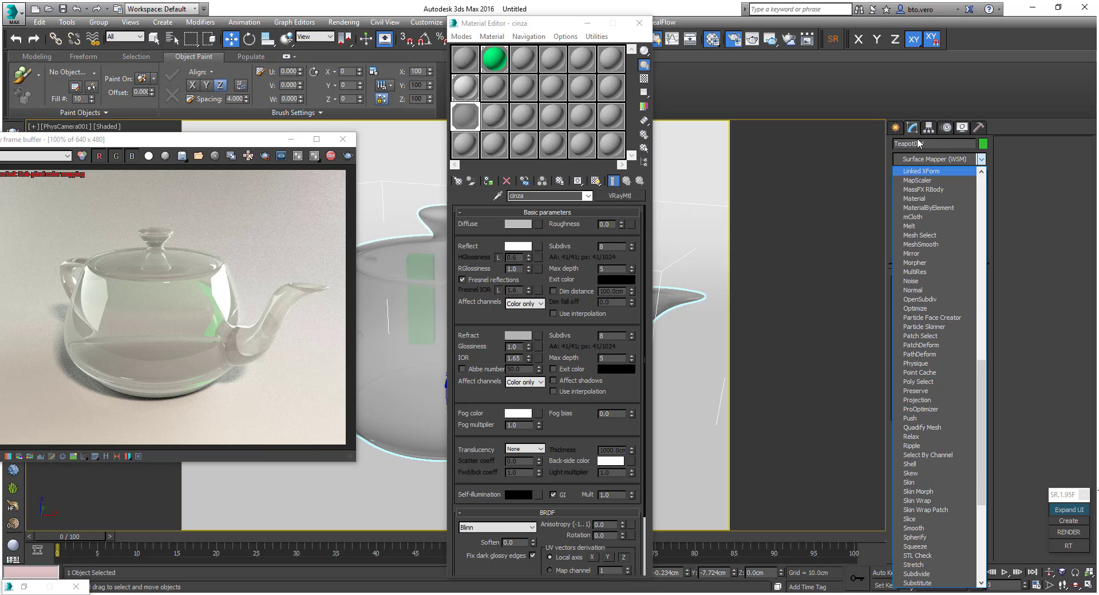
pyautogui.click(924, 465)
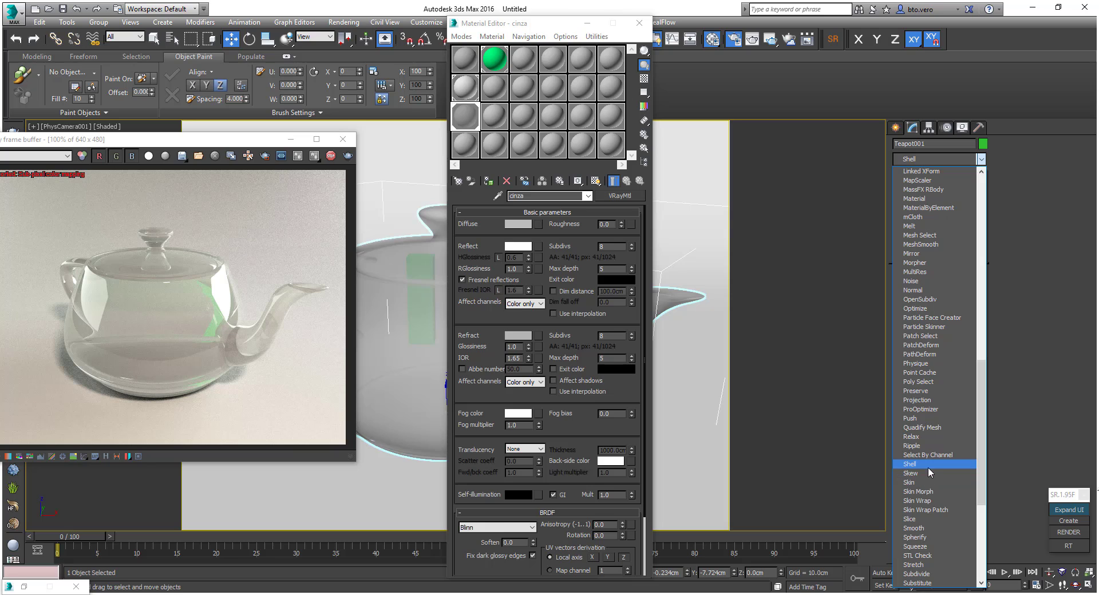
pyautogui.click(929, 467)
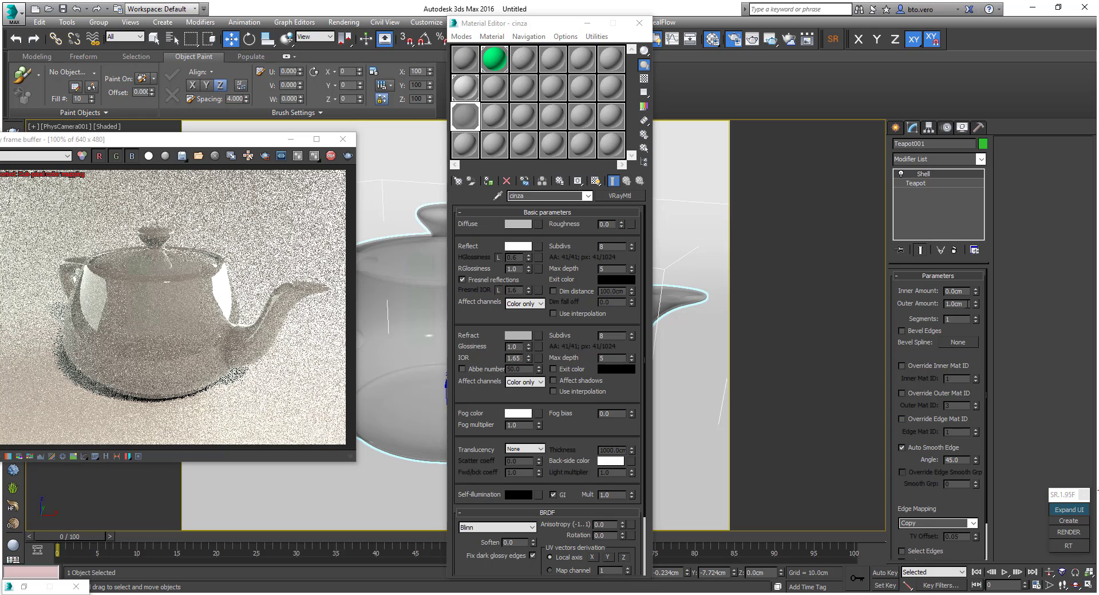
# Set the outer amount of the teapot's Shell modifier to 0.1 cm.
pyautogui.doubleClick(968, 304)
pyautogui.write('.1')
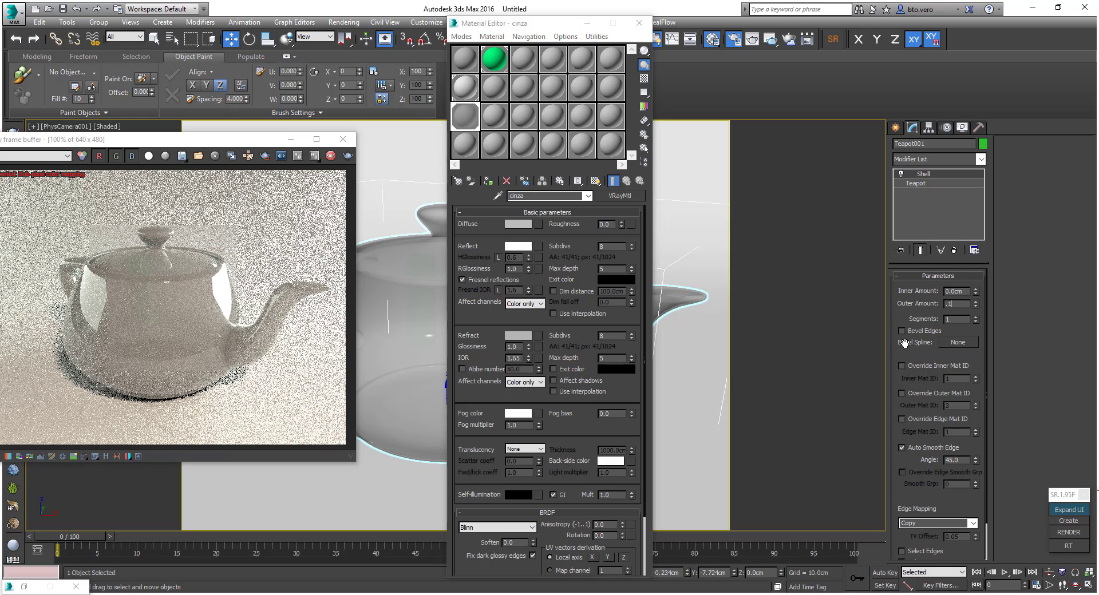
pyautogui.press('Return')
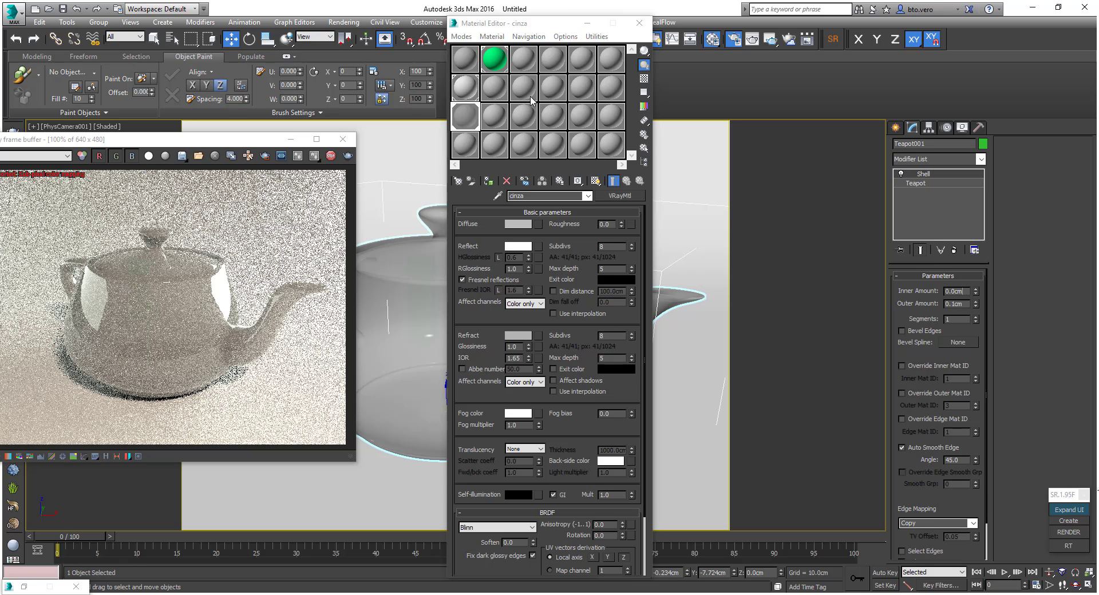
# Show edged faces in the viewport and switch to the top view to examine the teapot's shell.
pyautogui.moveTo(553, 23); pyautogui.dragTo(797, 66)
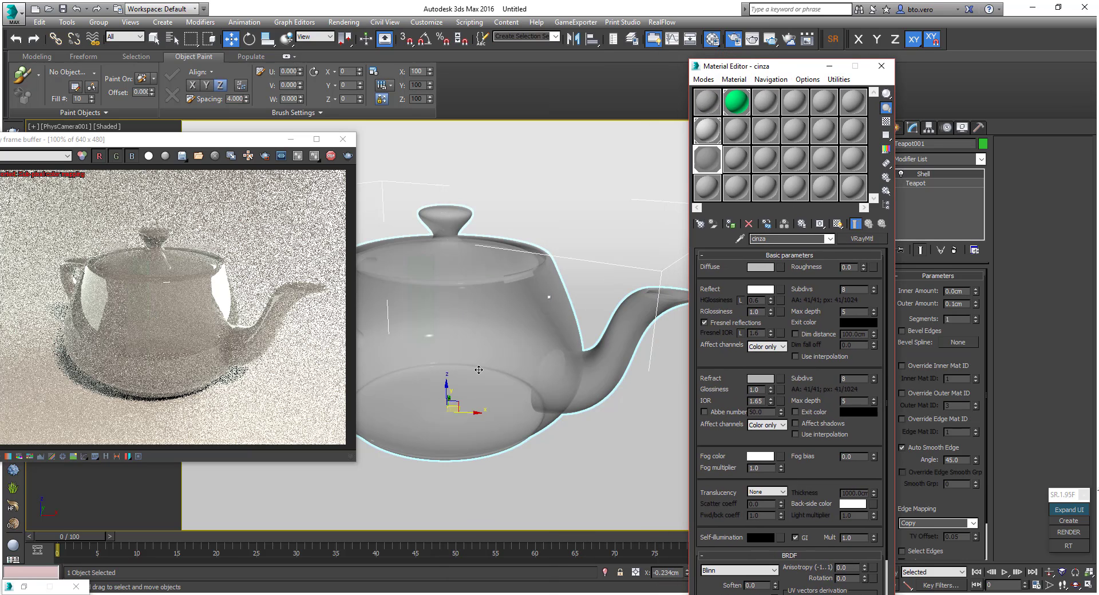
pyautogui.press('F4')
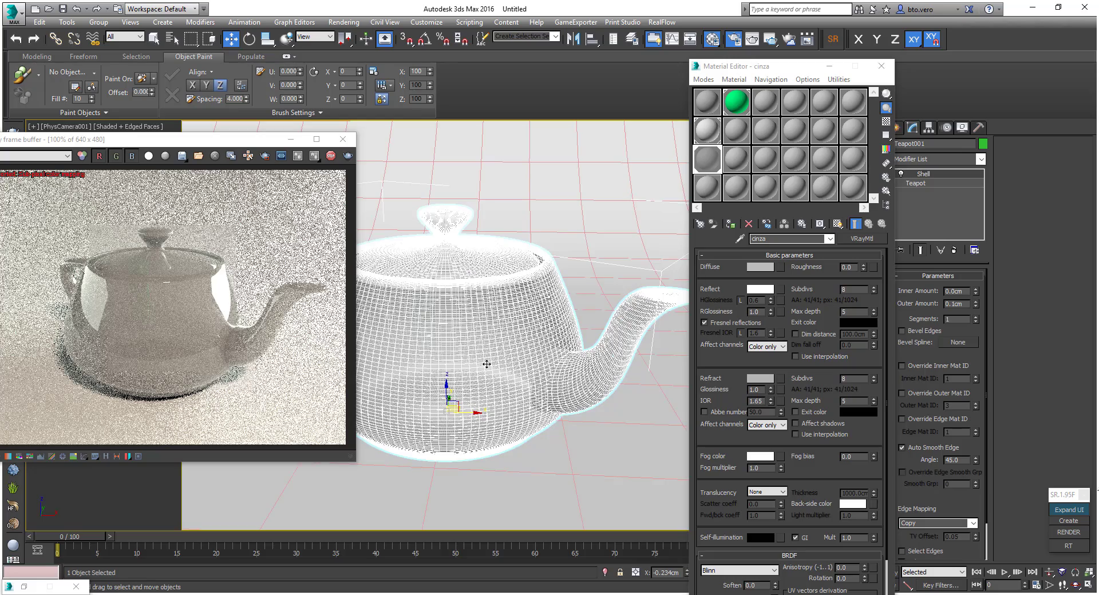
pyautogui.press('t')
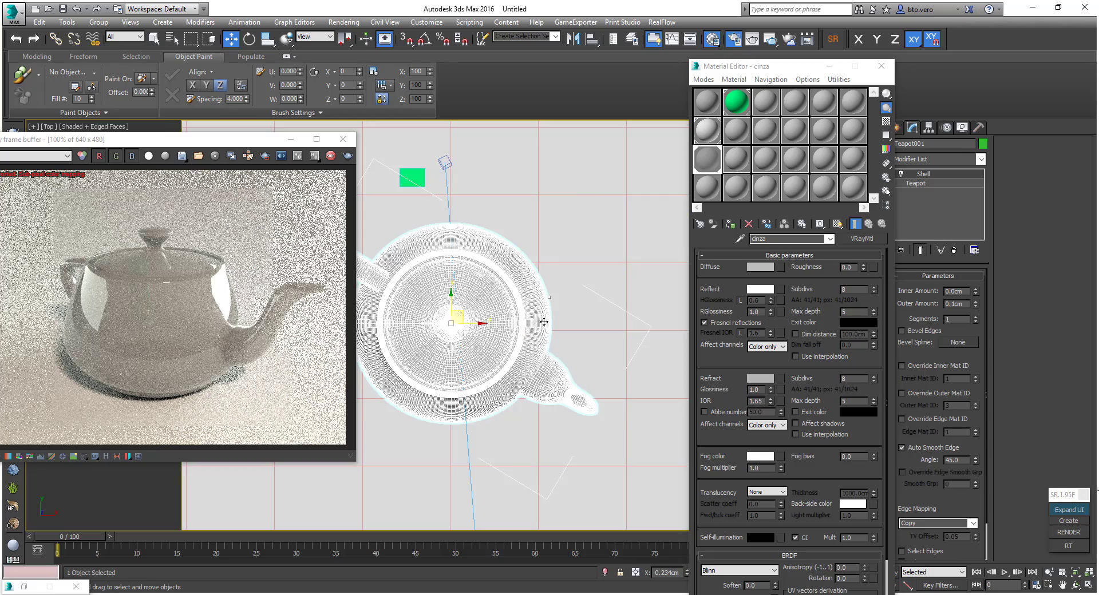
# Set the outer amount of the teapot's Shell modifier to 0.22 cm while viewing the wall up close.
pyautogui.scroll(5, 568, 309)
pyautogui.keyDown('alt'); pyautogui.moveTo(569, 308); pyautogui.dragTo(607, 332, button='middle'); pyautogui.keyUp('alt')
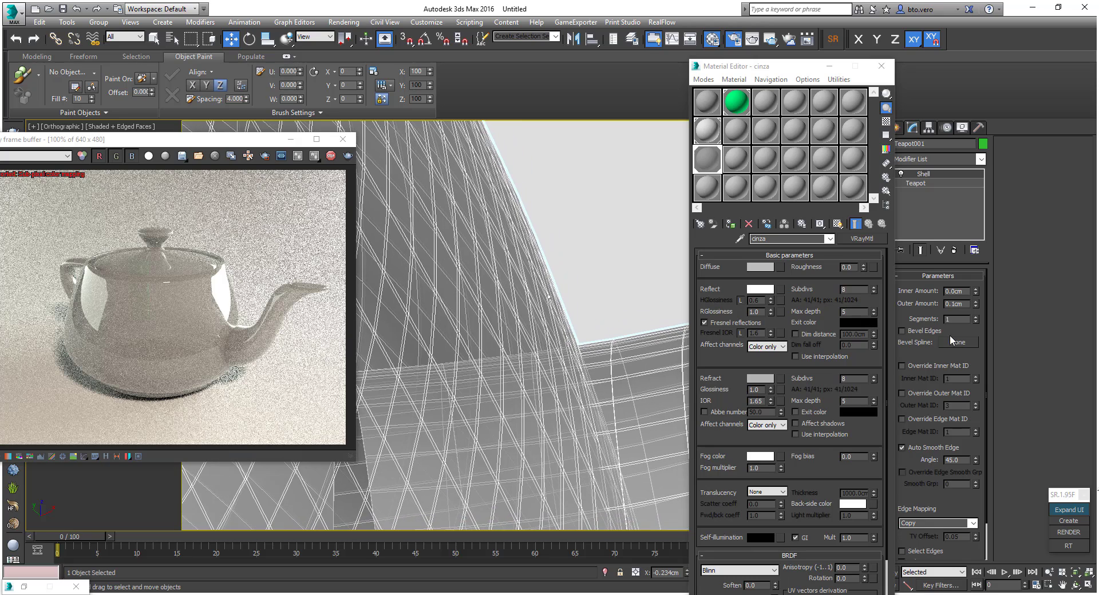
pyautogui.click(976, 306)
pyautogui.moveTo(977, 303); pyautogui.dragTo(977, 305)
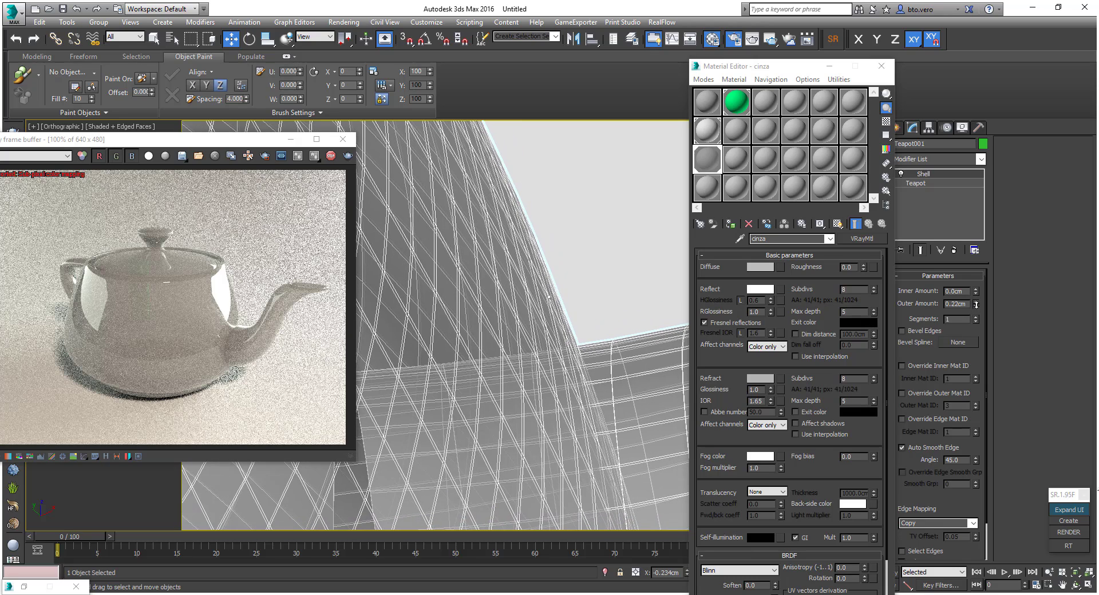
pyautogui.scroll(-5, 407, 336)
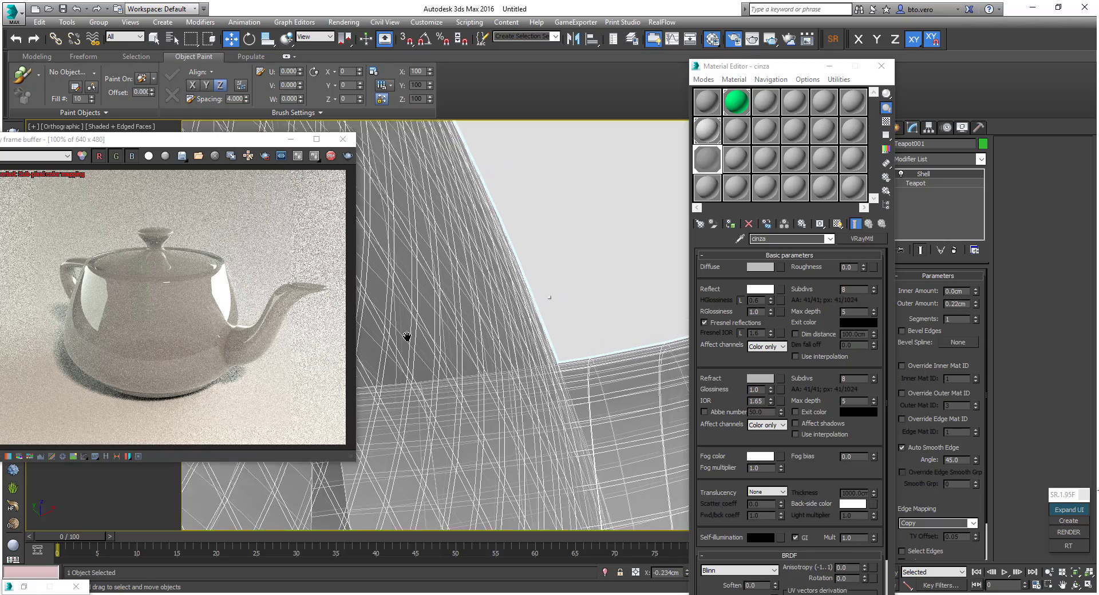
# Examine the teapot's wall thickness up close, comparing the mesh with the Shell modifier off and on.
pyautogui.scroll(-5, 444, 332)
pyautogui.scroll(8, 537, 255)
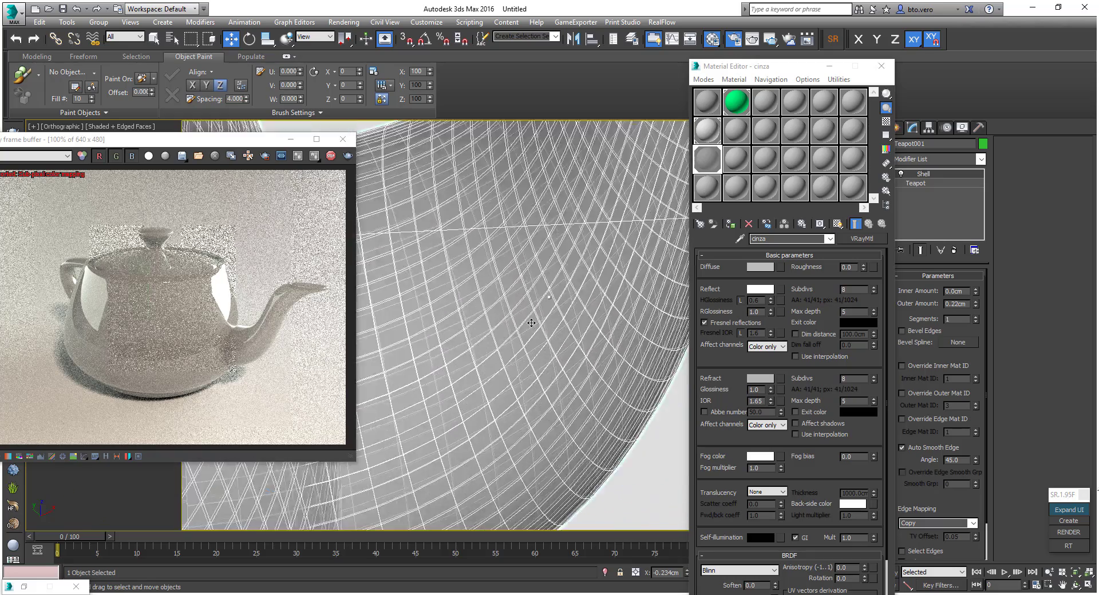
pyautogui.scroll(-4, 445, 247)
pyautogui.scroll(6, 494, 155)
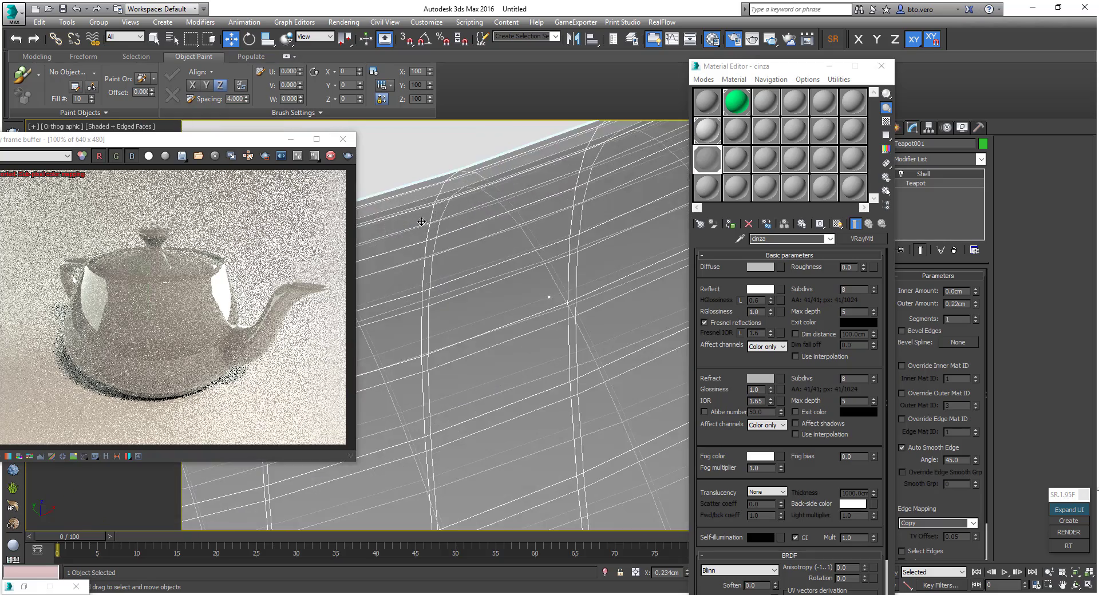
pyautogui.scroll(3, 461, 212)
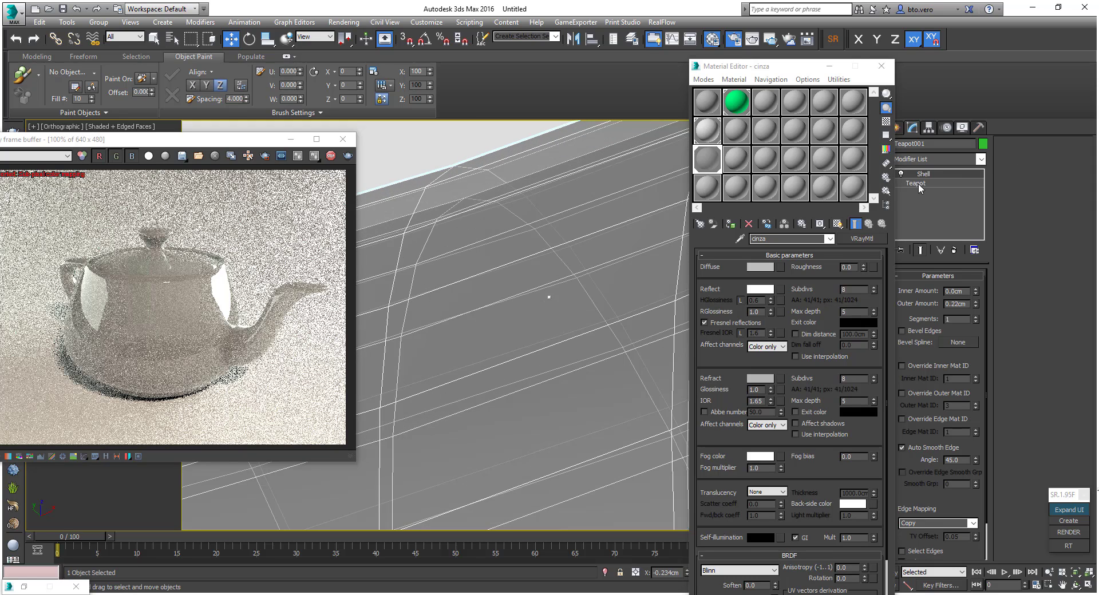
pyautogui.click(902, 174)
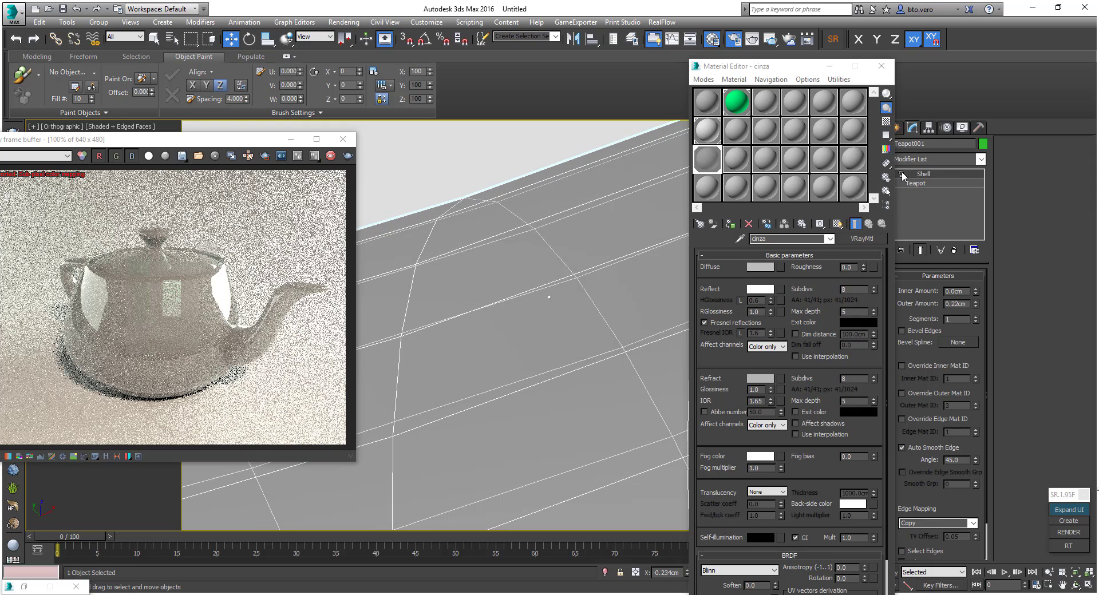
pyautogui.click(902, 175)
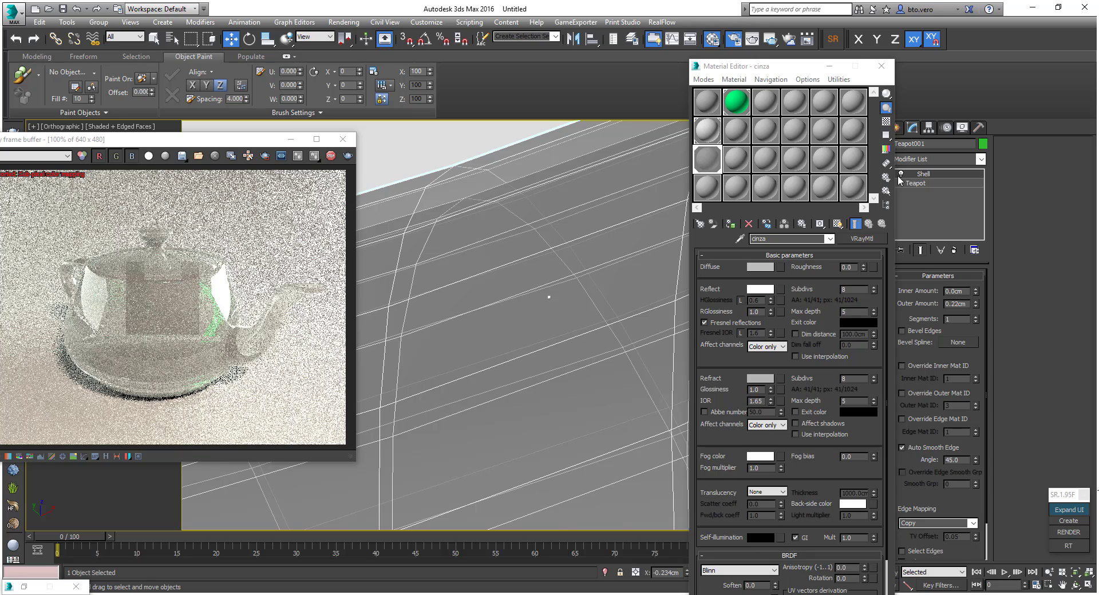
# Set the Shell modifier's outer amount to 0 cm and inner amount to 0.1 cm, and reselect the teapot in the camera view.
pyautogui.doubleClick(955, 304)
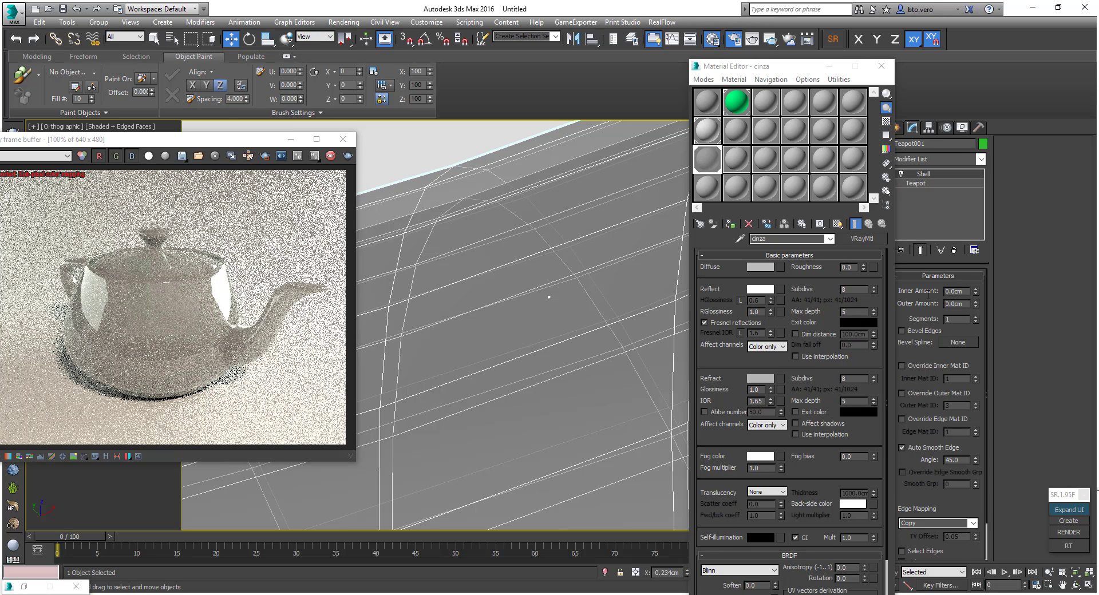
pyautogui.doubleClick(965, 292)
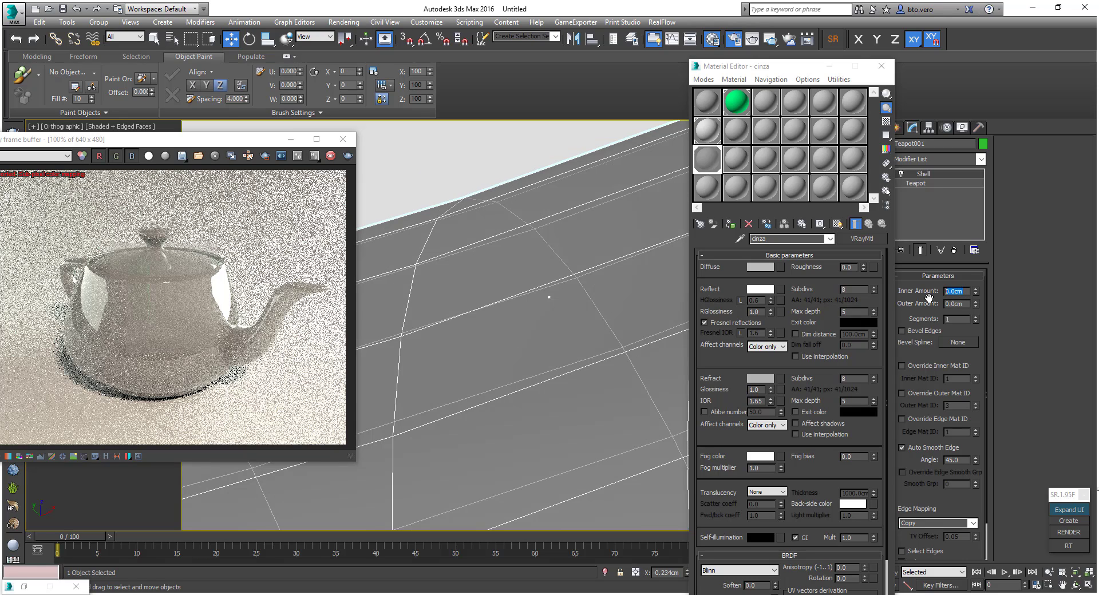
pyautogui.write('.1')
pyautogui.press('Return')
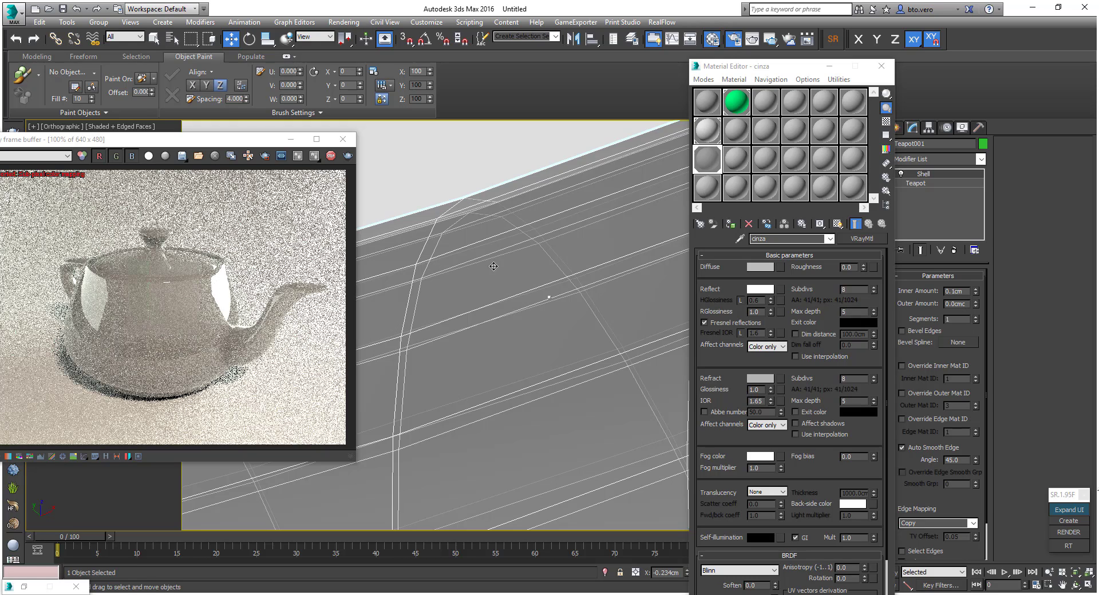
pyautogui.press('c')
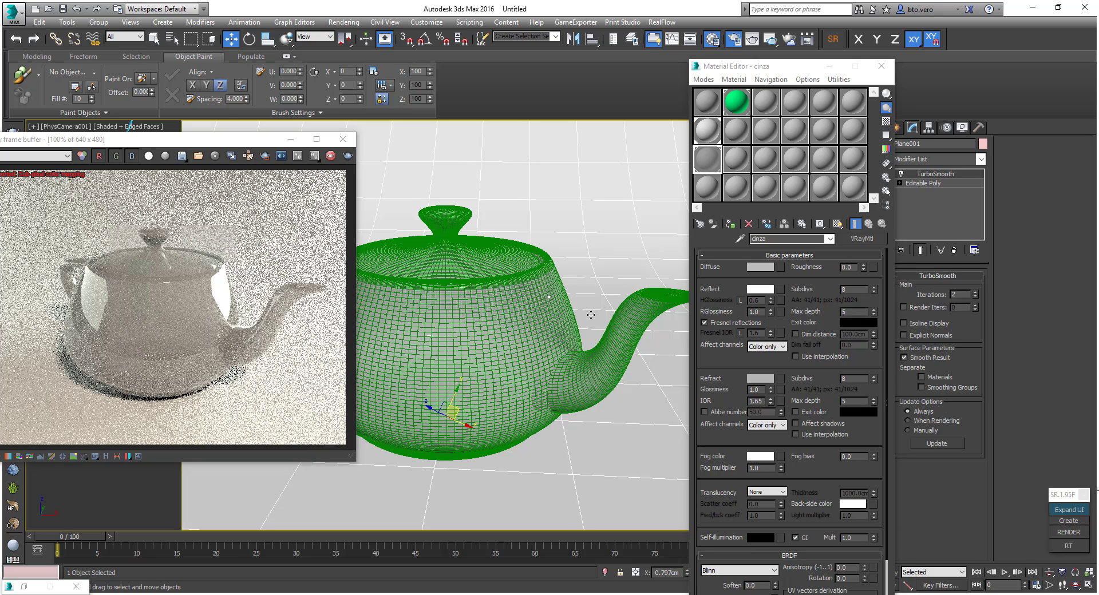
pyautogui.click(562, 315)
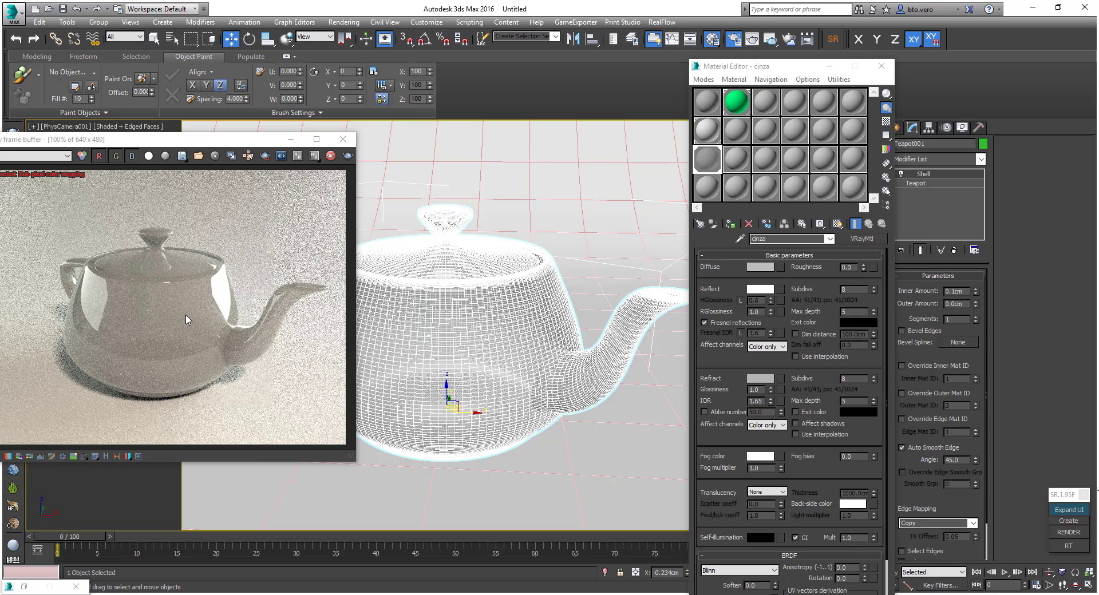
# Set the cinza material's refraction color to pure white, value 255, and its refraction IOR to 3.0.
pyautogui.click(755, 373)
pyautogui.moveTo(690, 226); pyautogui.dragTo(690, 241)
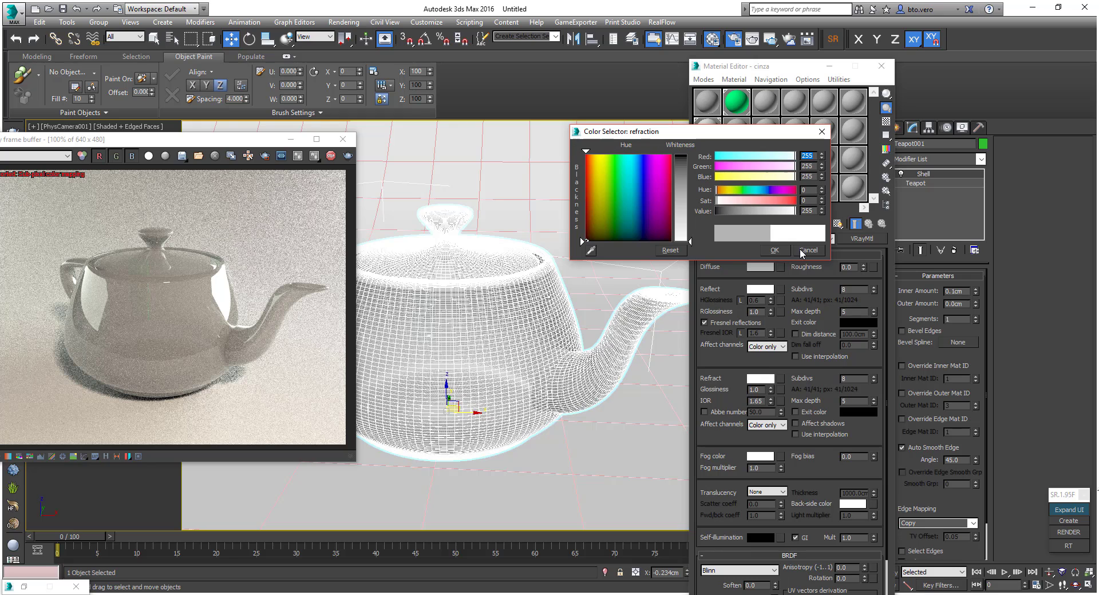
pyautogui.click(774, 250)
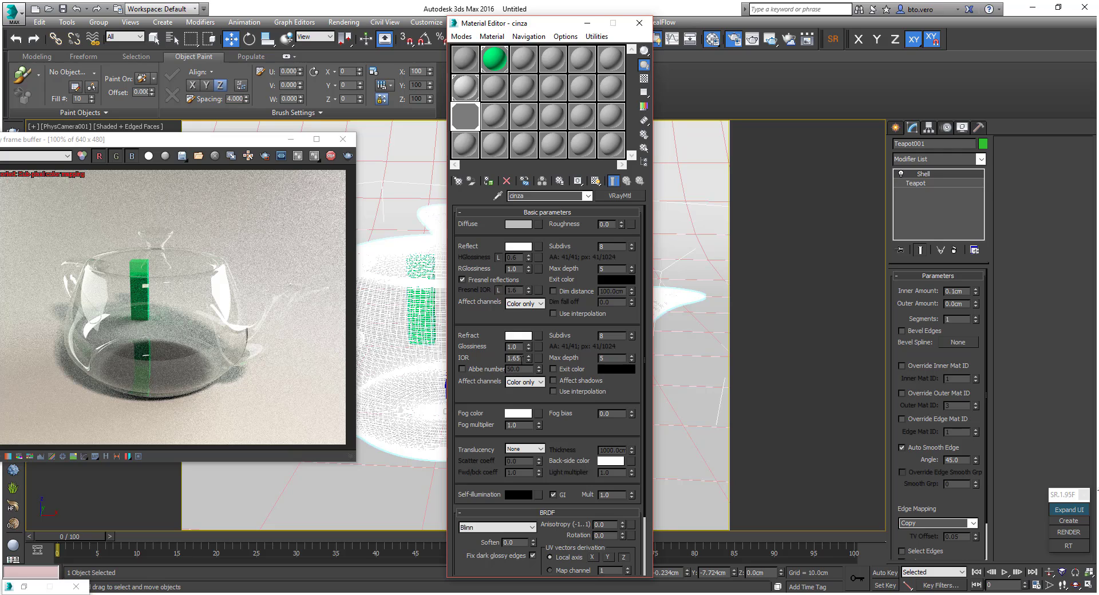
pyautogui.doubleClick(518, 358)
pyautogui.press('Return')
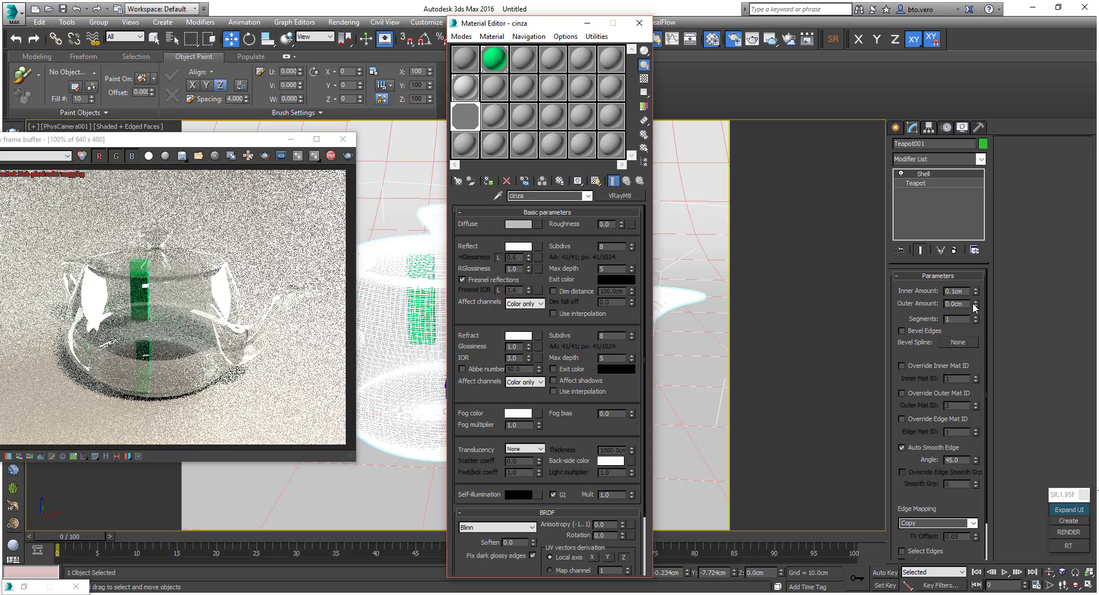
# Thicken the teapot's wall by setting the Shell modifier's inner amount to 0.3 cm.
pyautogui.click(957, 291)
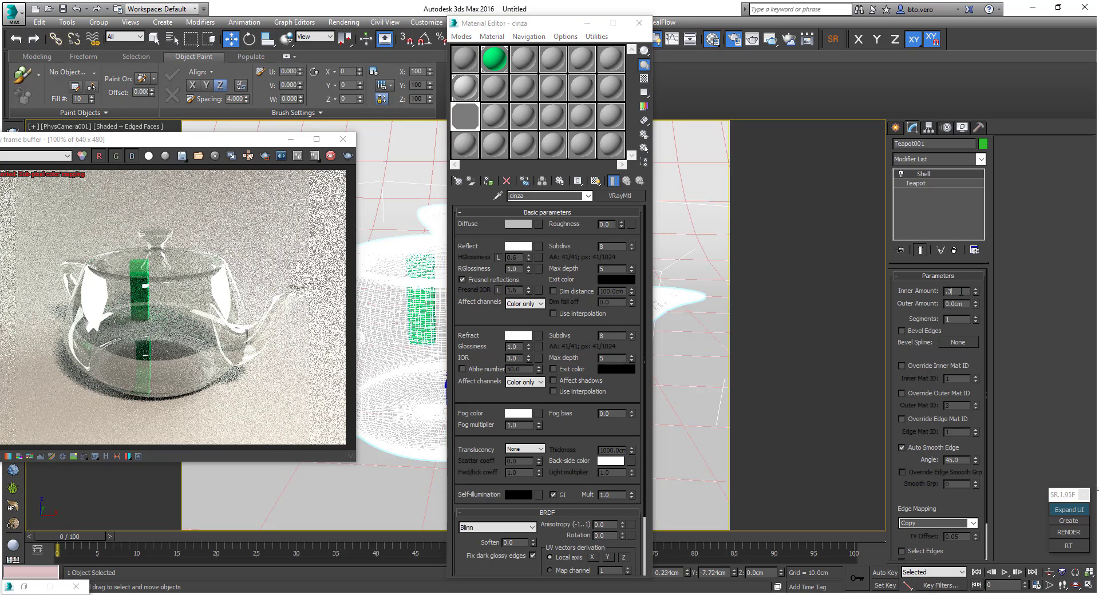
pyautogui.write('0.3')
pyautogui.press('Return')
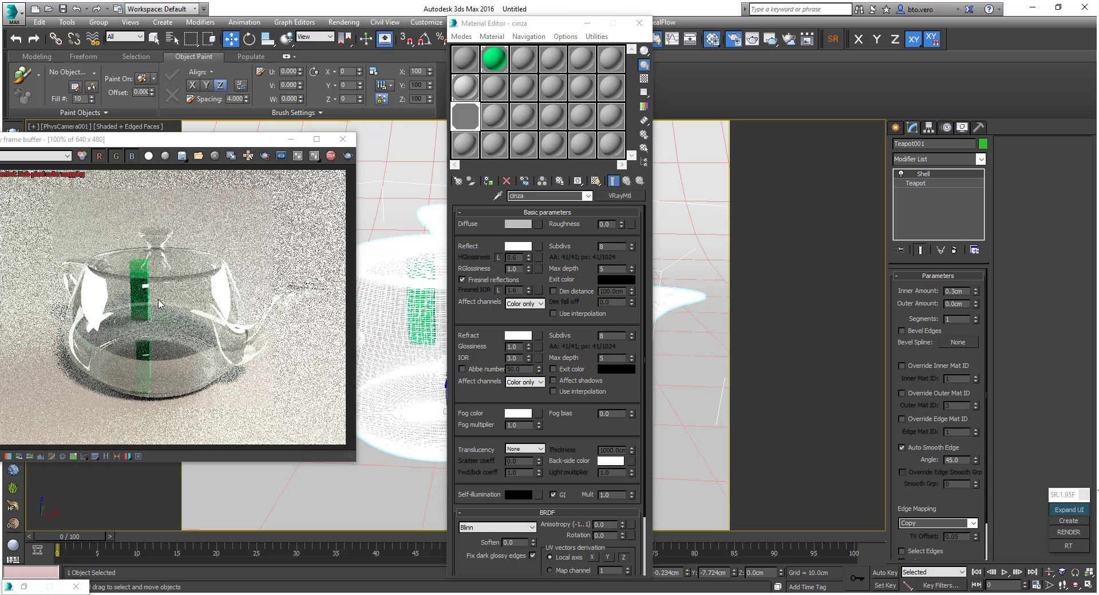
# Move the green box along X until it stands behind the teapot's handle, and examine the refraction there in the render.
pyautogui.click(431, 324)
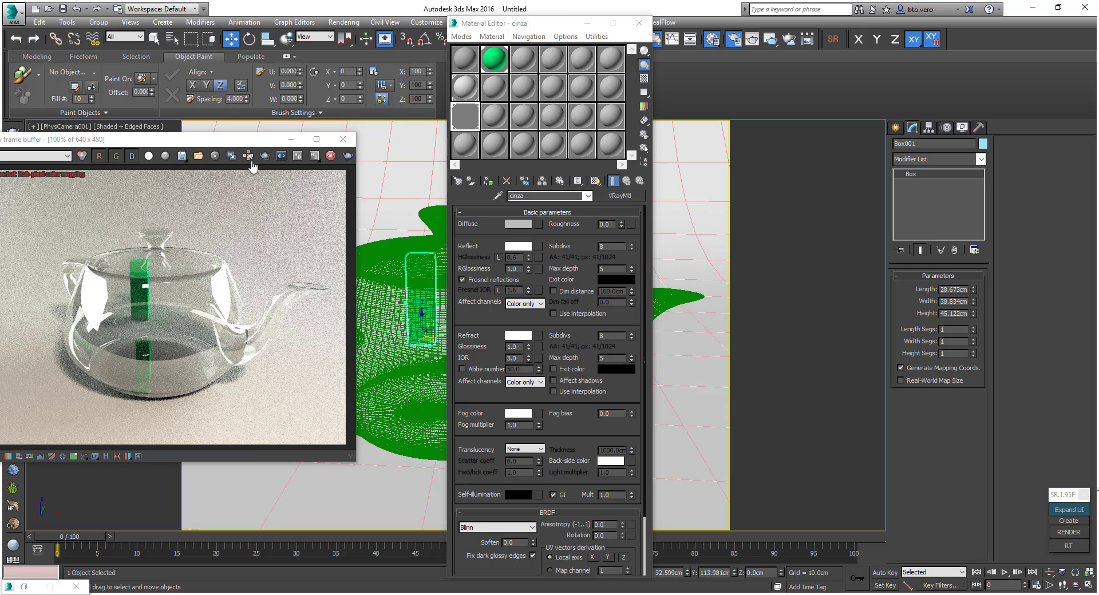
pyautogui.moveTo(189, 143); pyautogui.dragTo(795, 199)
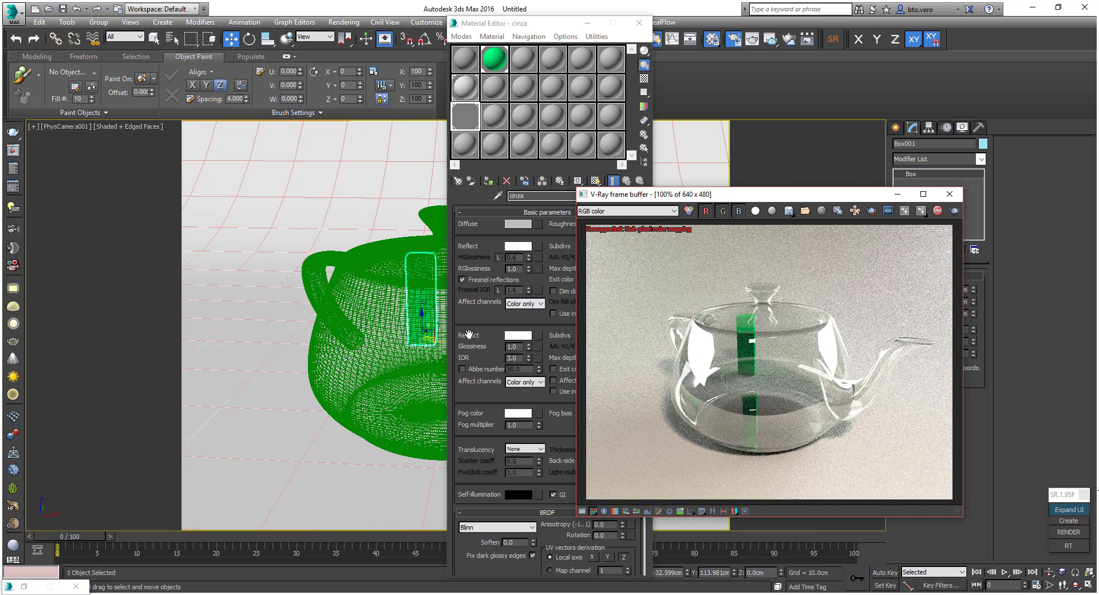
pyautogui.moveTo(442, 343)
pyautogui.mouseDown()
pyautogui.moveTo(366, 343)
pyautogui.moveTo(429, 344)
pyautogui.mouseUp()
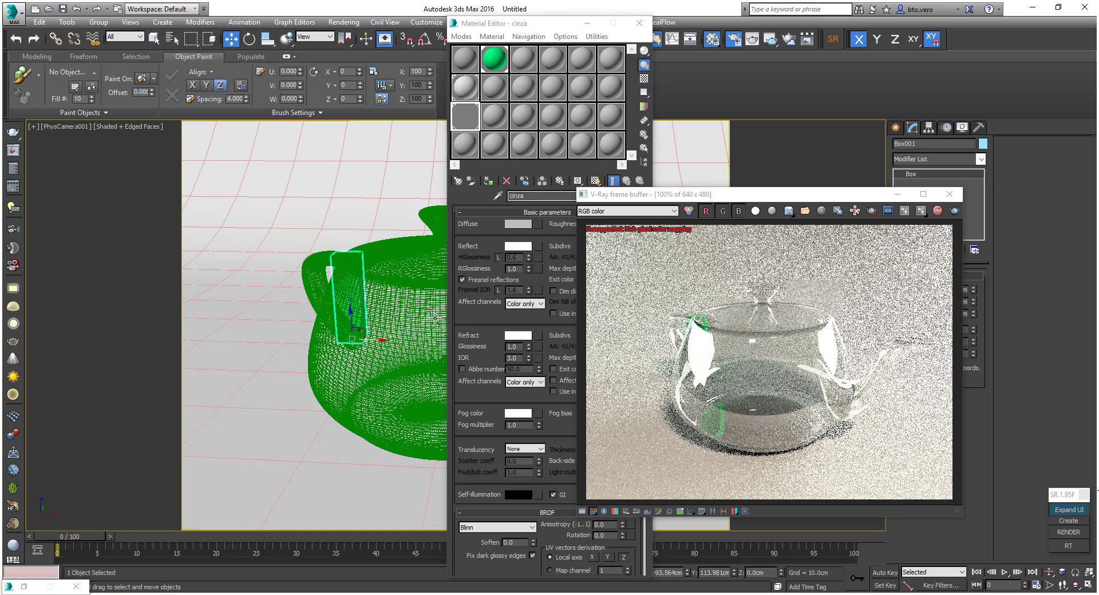
pyautogui.moveTo(383, 340); pyautogui.dragTo(347, 342)
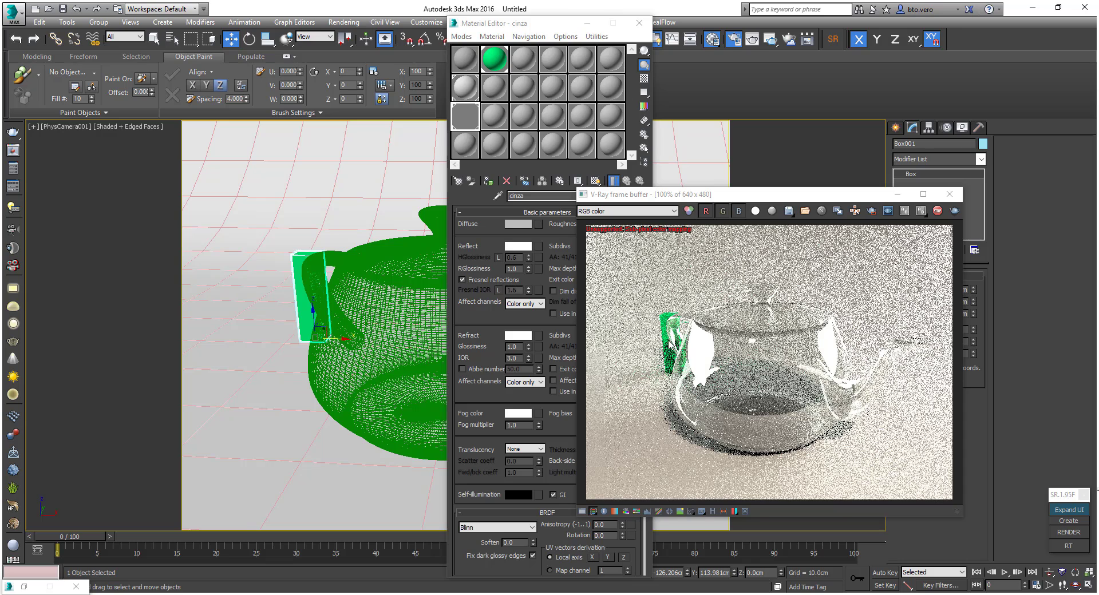
pyautogui.scroll(1, 676, 337)
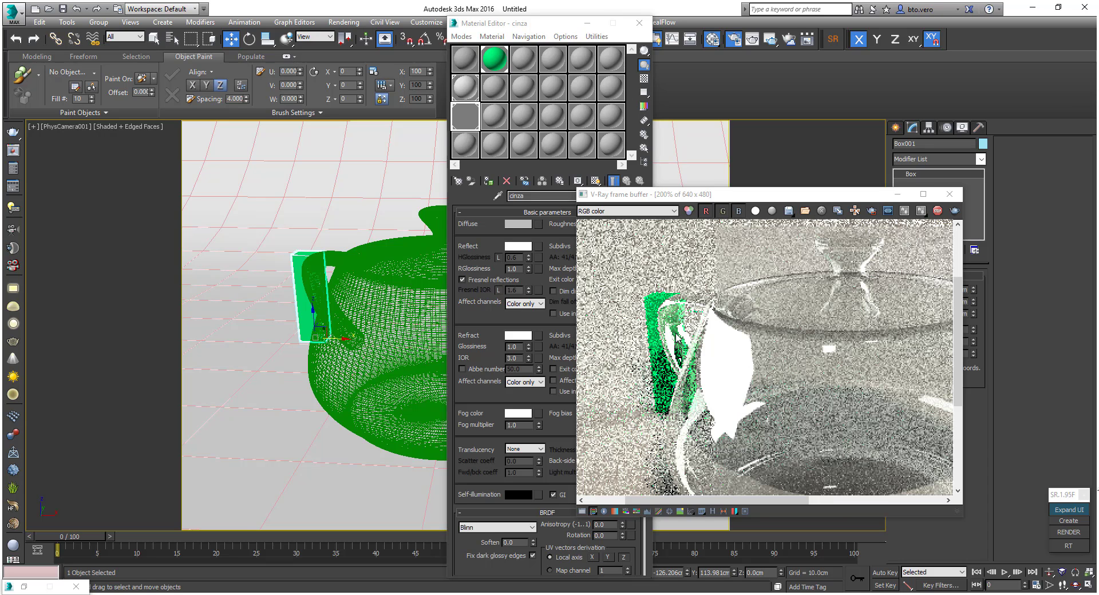
pyautogui.scroll(1, 651, 286)
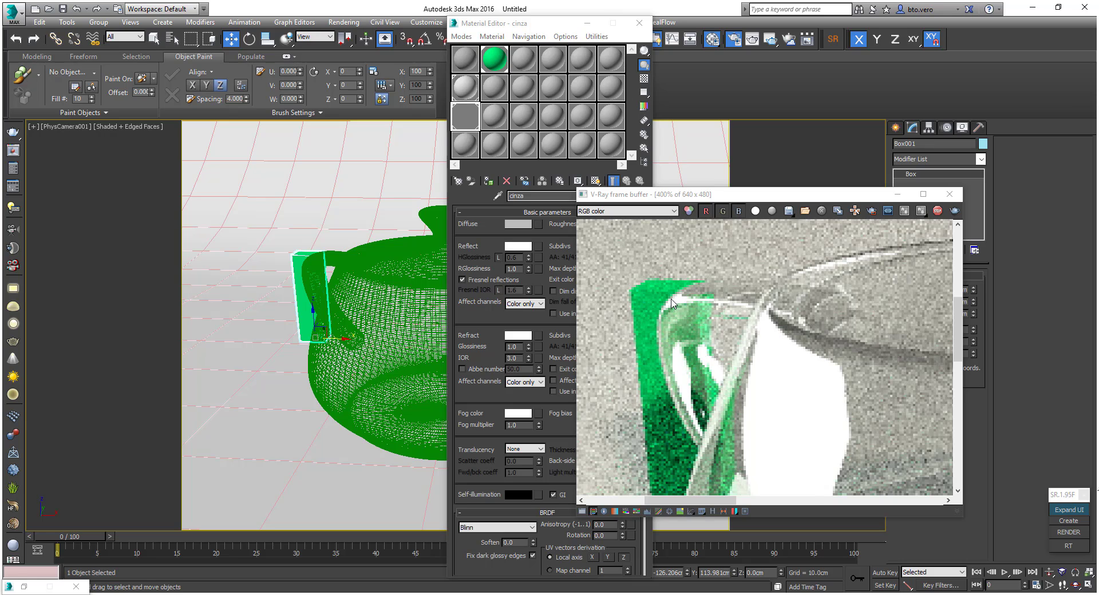
pyautogui.scroll(-1, 686, 344)
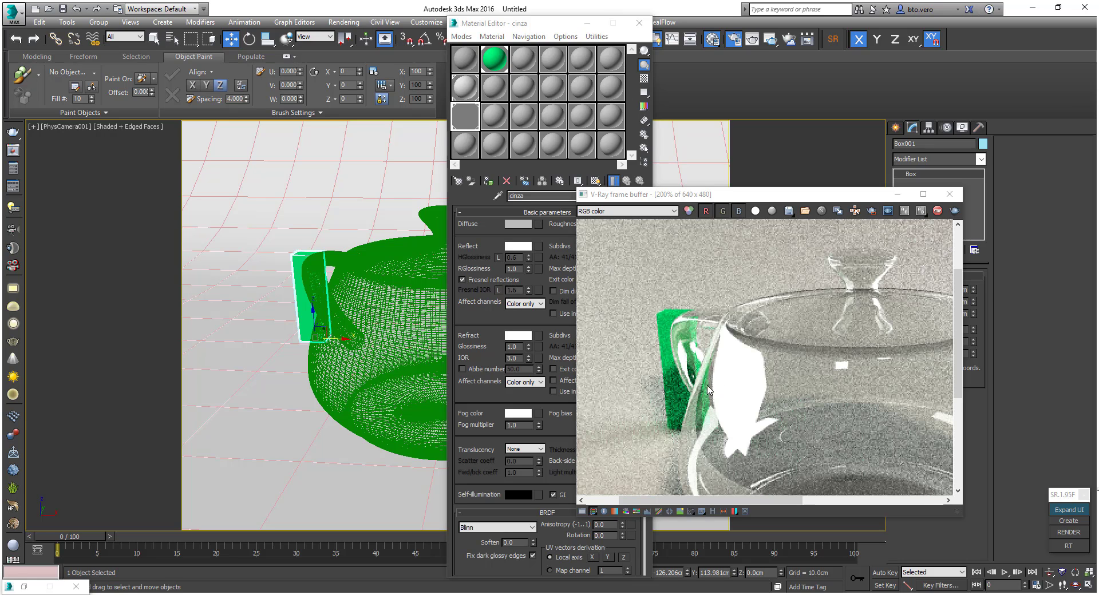
pyautogui.scroll(1, 710, 401)
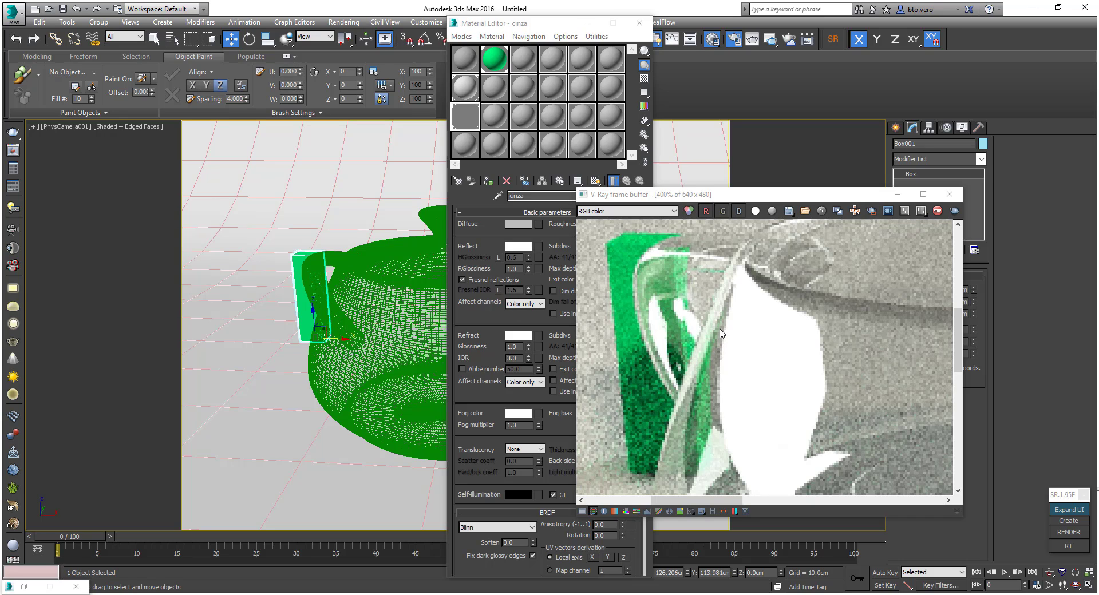
# Set the cinza material's refraction IOR to 1.65 and view the whole rendered teapot.
pyautogui.click(478, 357)
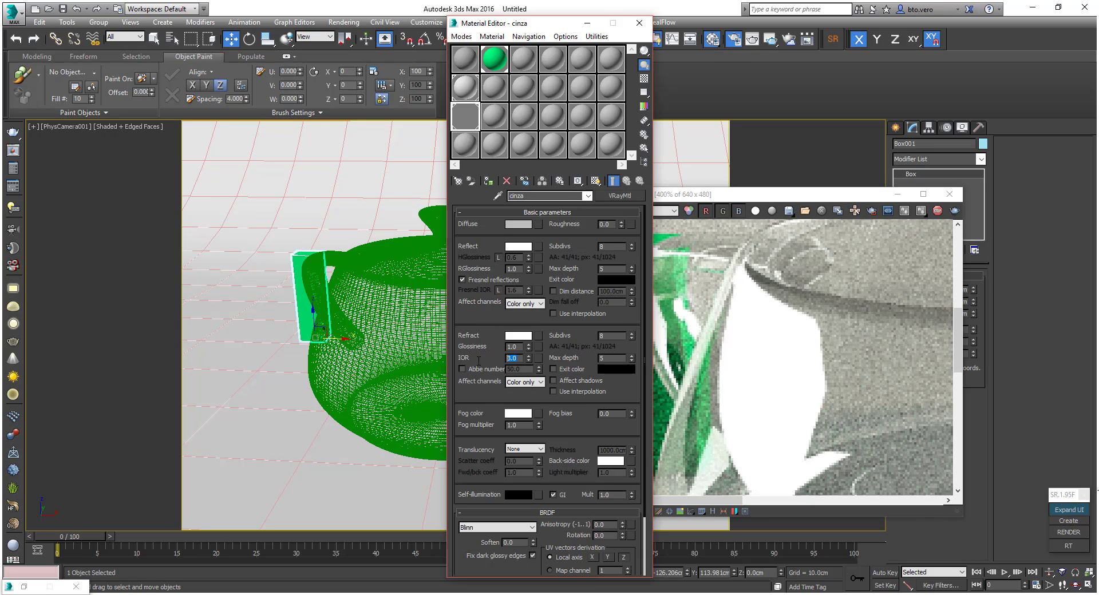
pyautogui.write('1.65')
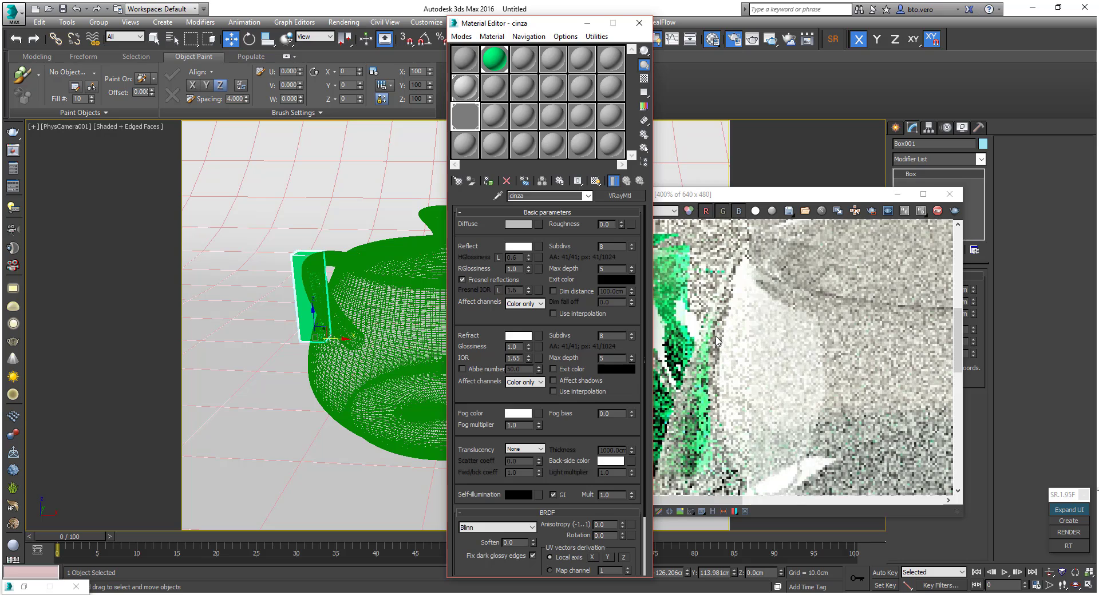
pyautogui.scroll(-1, 715, 344)
pyautogui.scroll(-1, 745, 366)
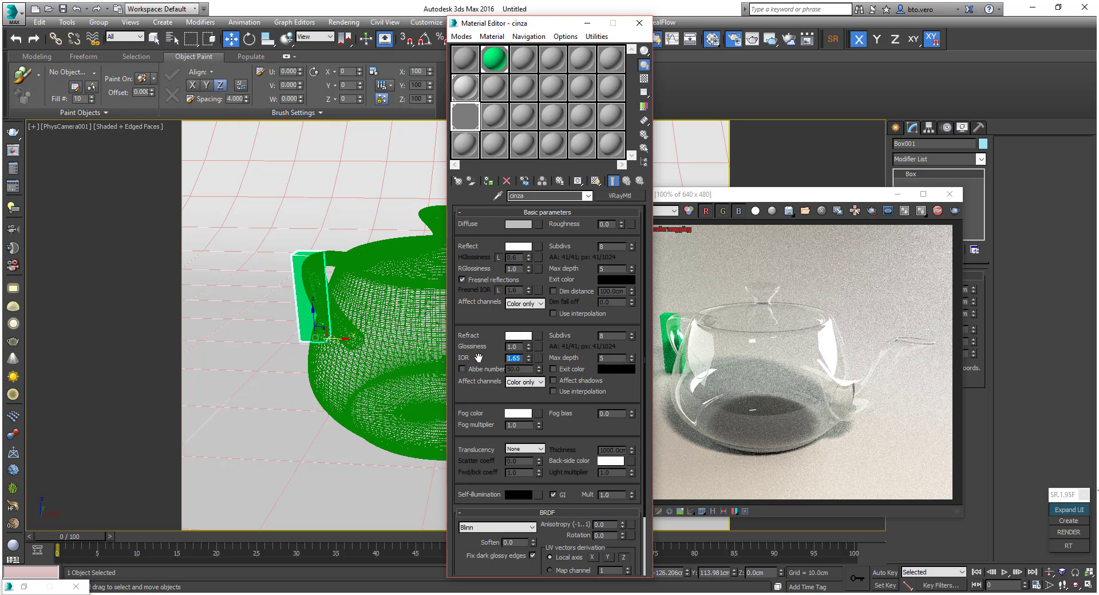
pyautogui.press('Return')
# Set the cinza material's diffuse color to a light green with RGB 131, 190, 134.
pyautogui.click(520, 224)
pyautogui.click(615, 200)
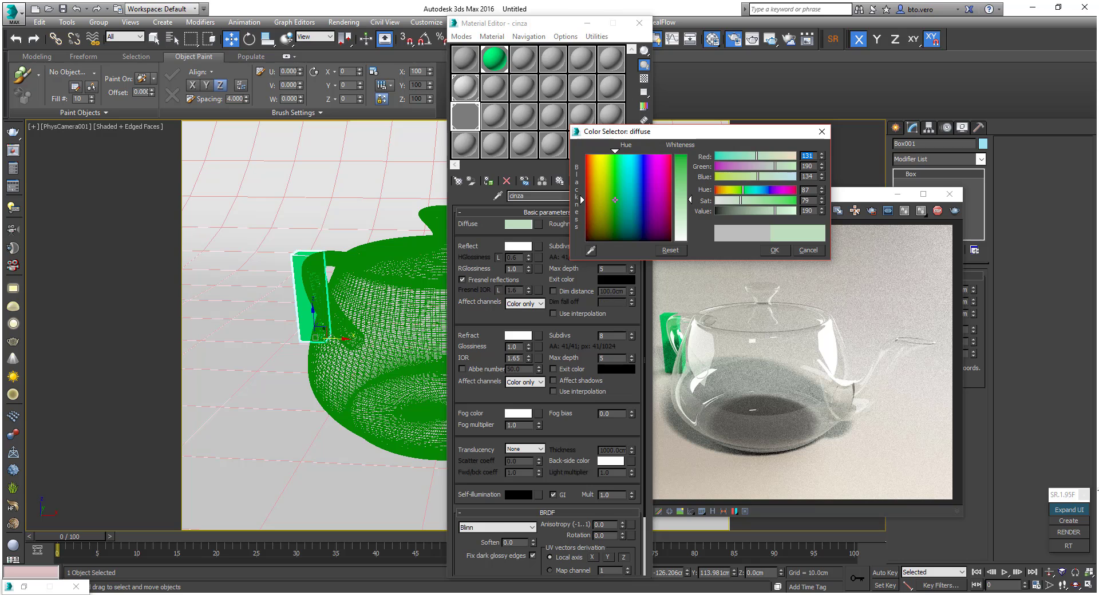
pyautogui.click(777, 249)
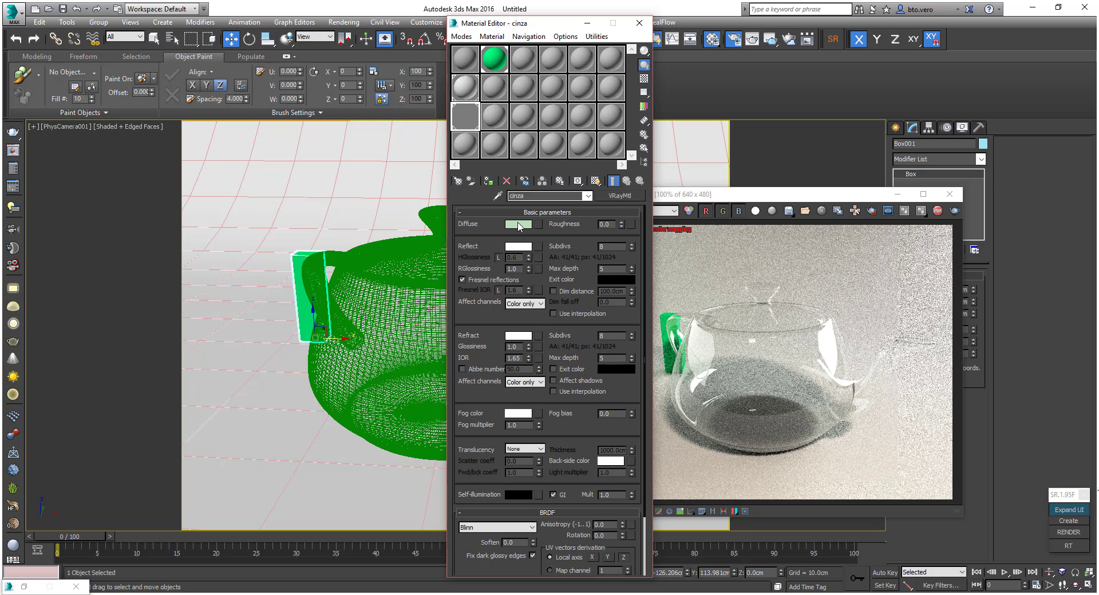
# Set the cinza material's diffuse color to black, value 0.
pyautogui.click(521, 224)
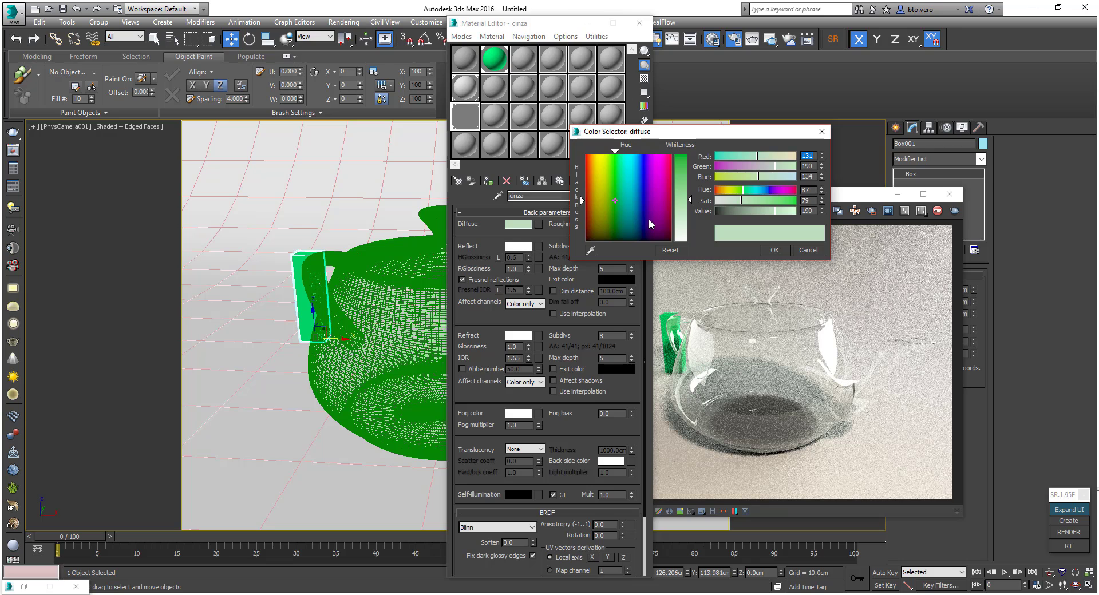
pyautogui.moveTo(758, 211); pyautogui.dragTo(692, 210)
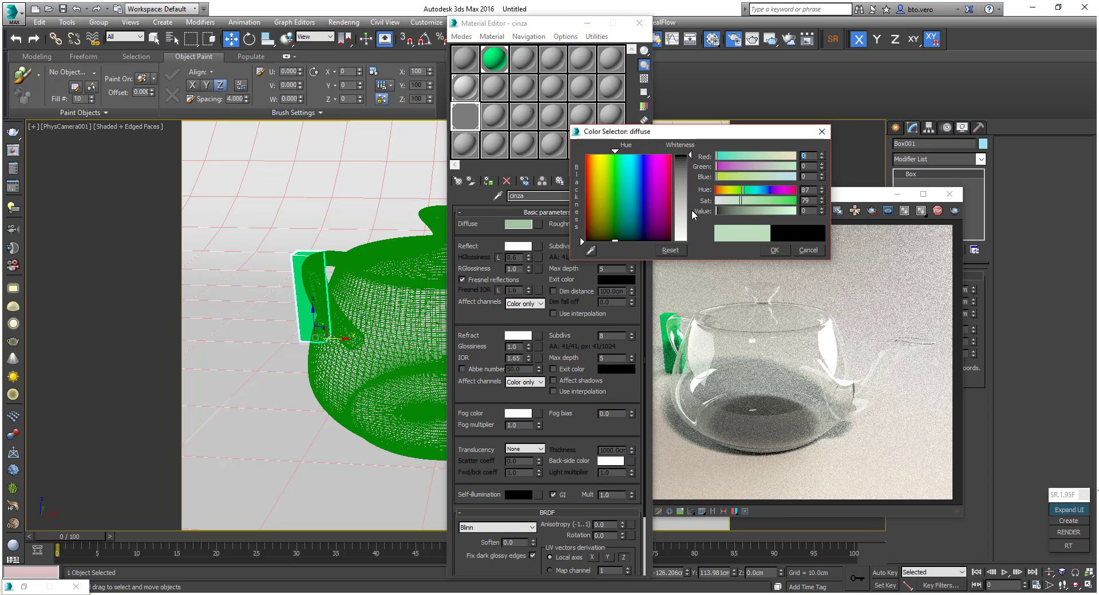
pyautogui.click(772, 250)
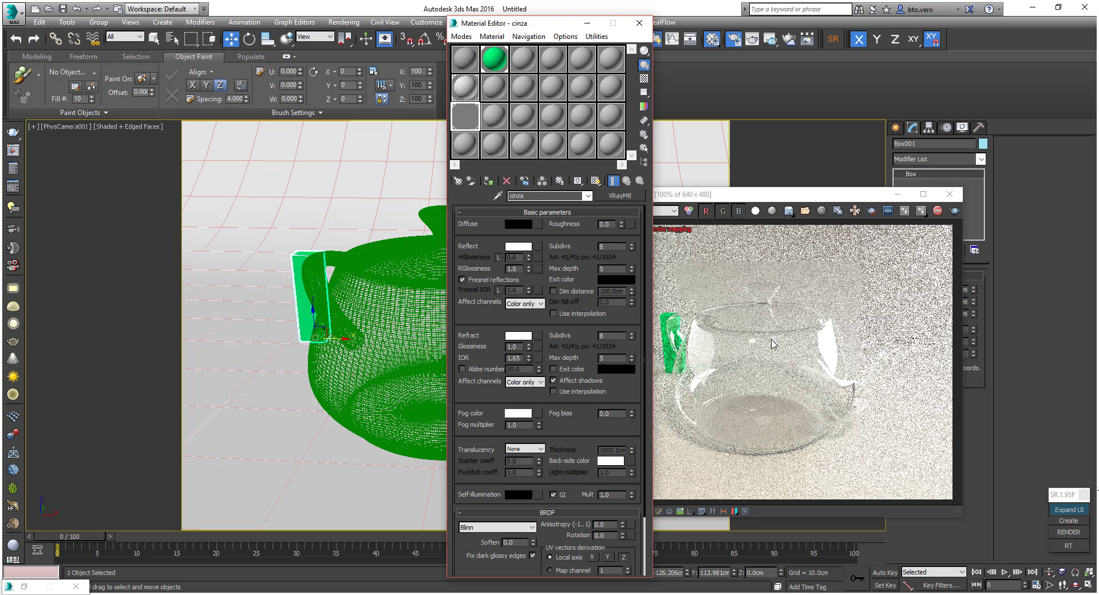
# Set the cinza material's refraction Affect channels option to Color+alpha.
pyautogui.click(540, 386)
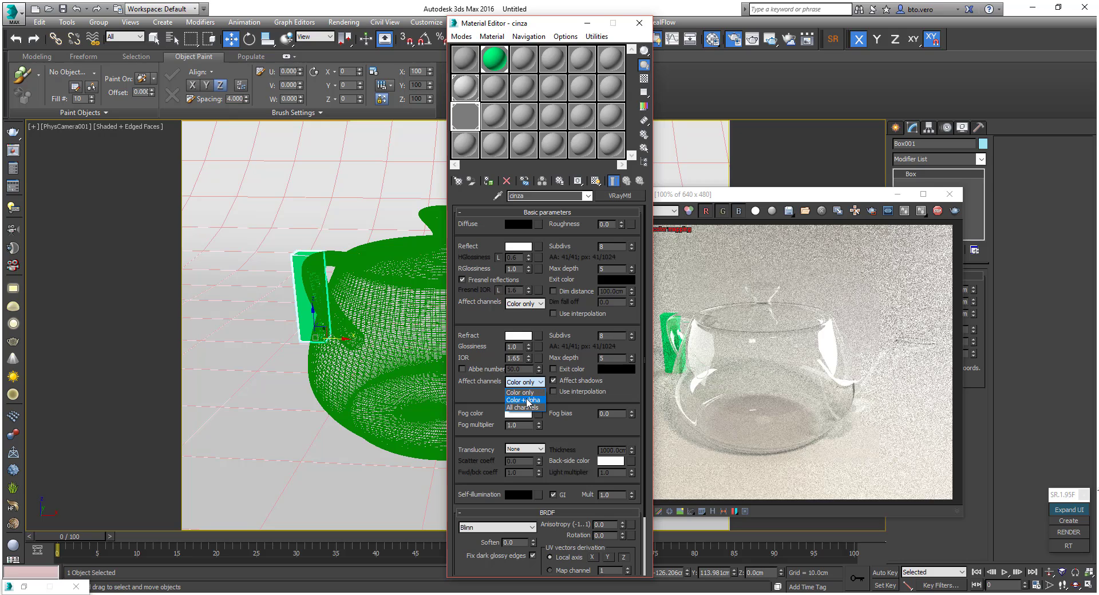
pyautogui.click(526, 400)
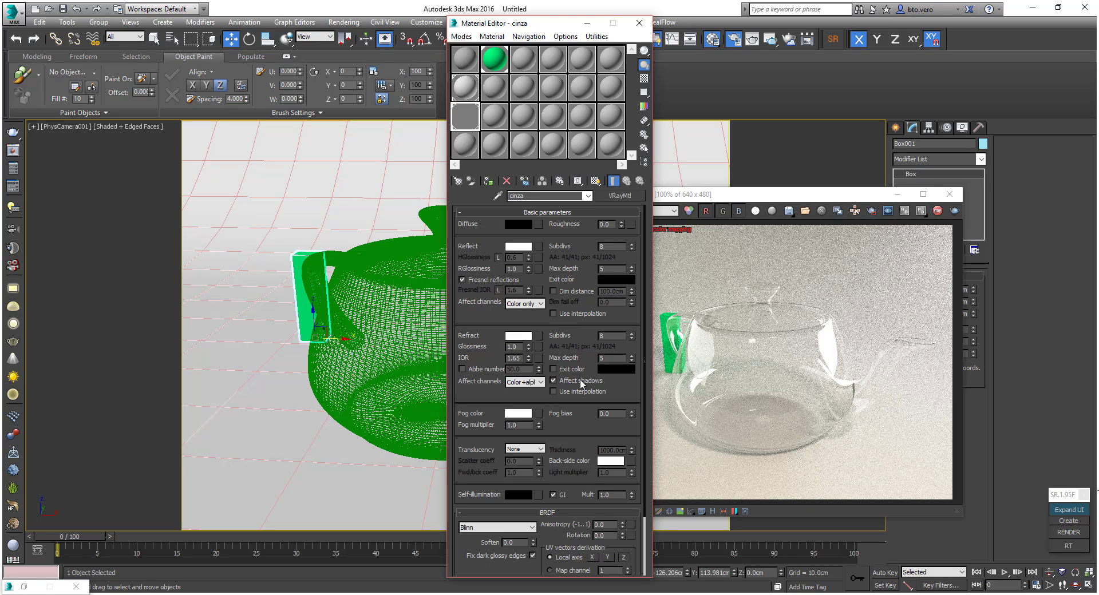
pyautogui.click(534, 382)
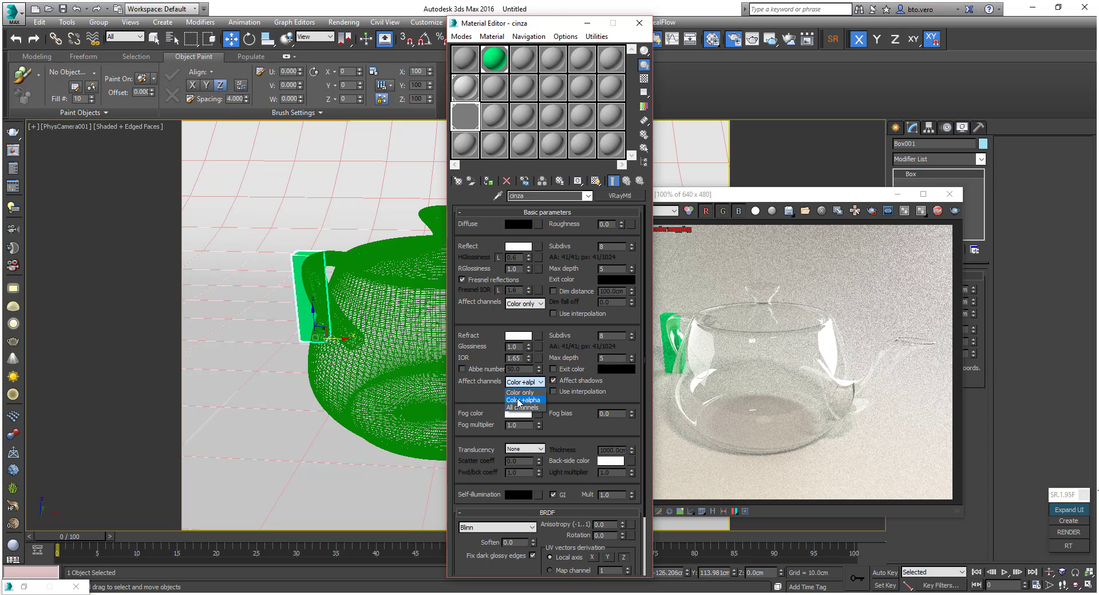
pyautogui.click(544, 400)
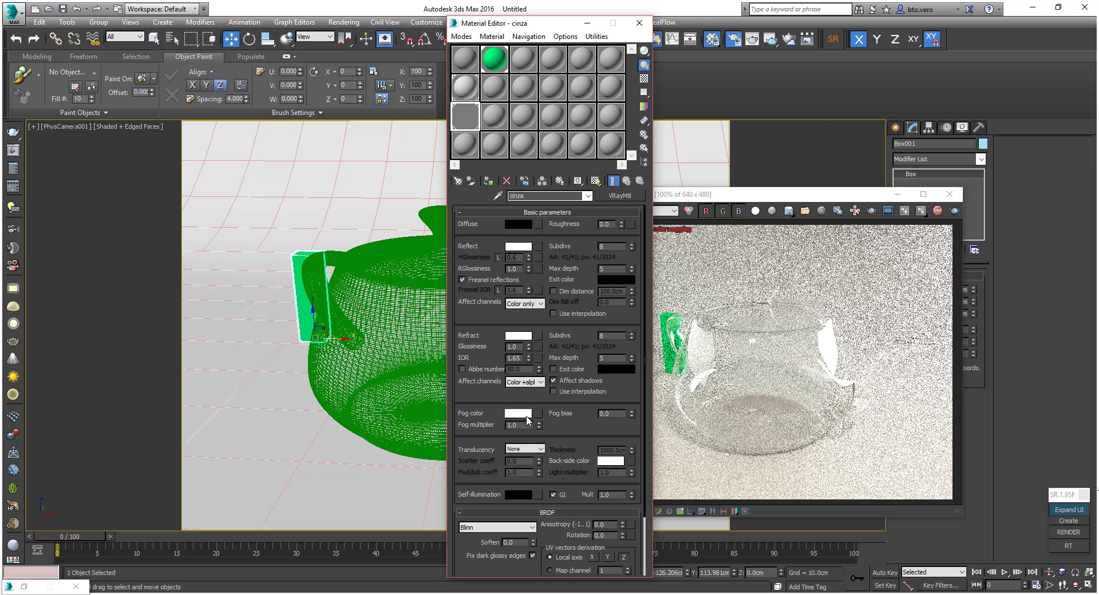
# Set the cinza material's fog color to a very pale green with RGB 206, 255, 223.
pyautogui.click(527, 417)
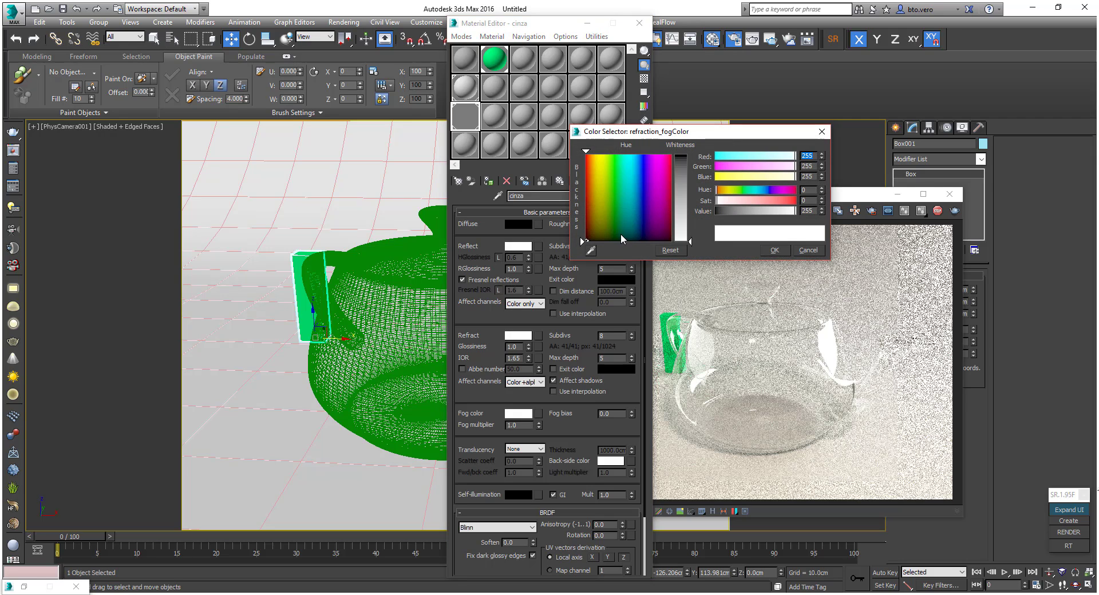
pyautogui.click(620, 212)
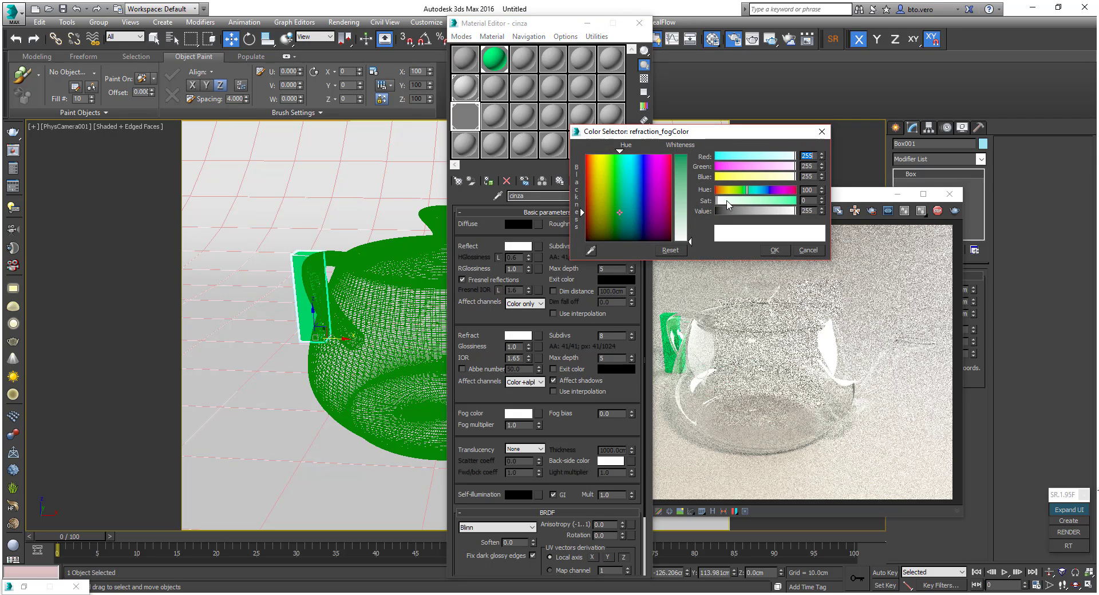
pyautogui.click(731, 201)
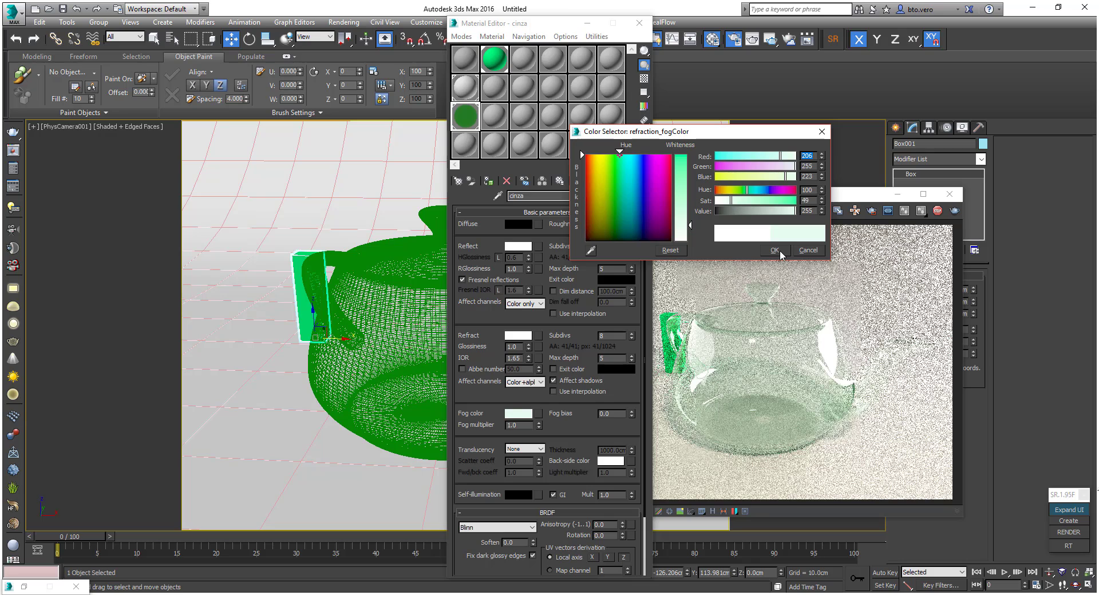
pyautogui.click(774, 250)
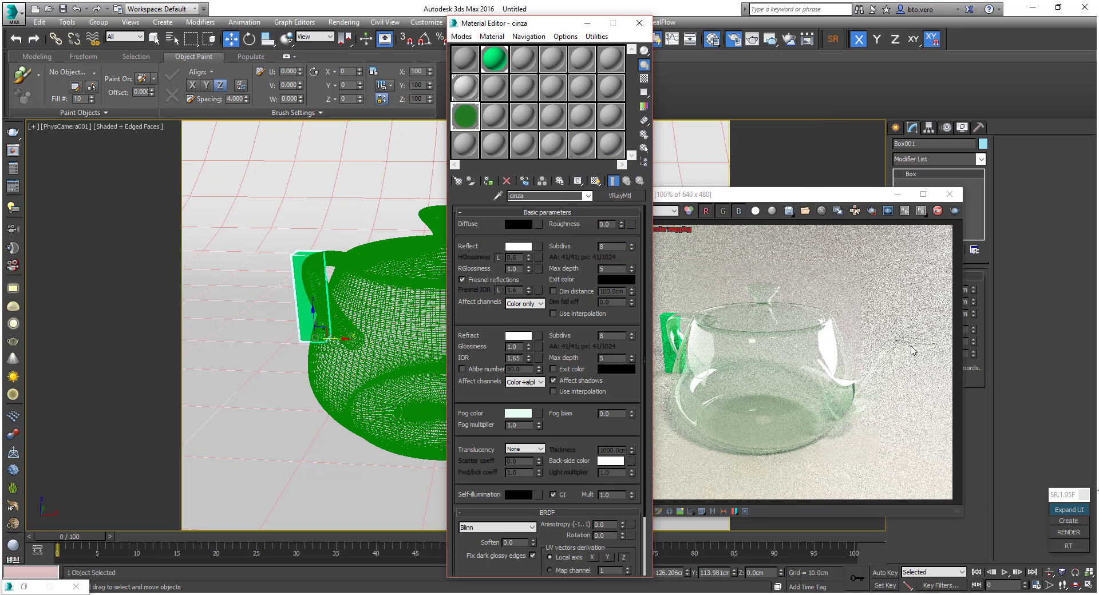
# Set the cinza material's fog multiplier to 0.04 and its fog color to a stronger green with RGB 116, 255, 165.
pyautogui.click(519, 425)
pyautogui.press('Return')
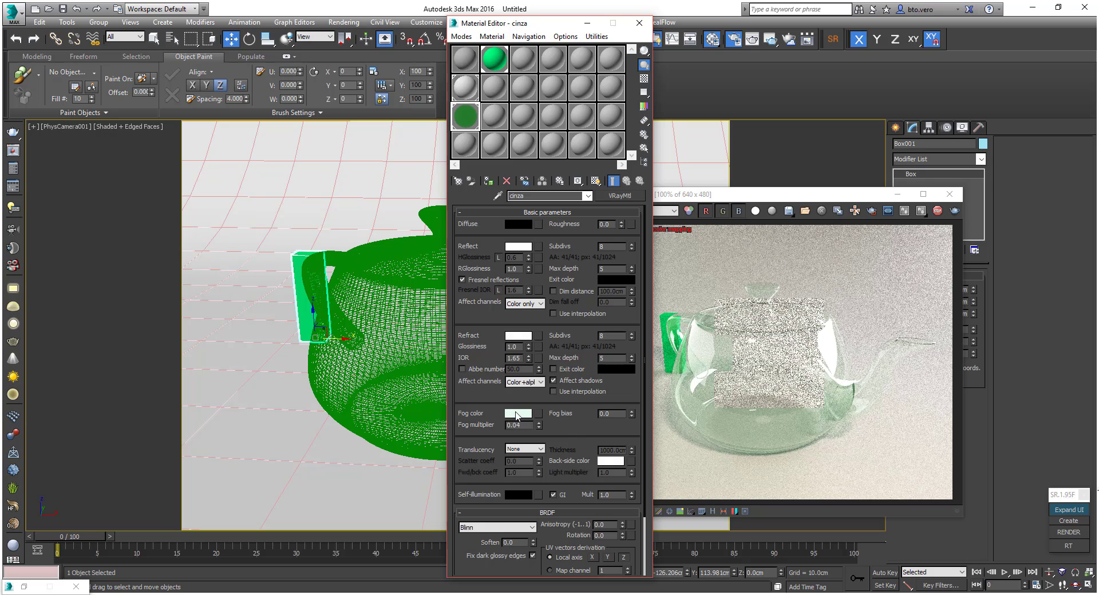
pyautogui.click(518, 413)
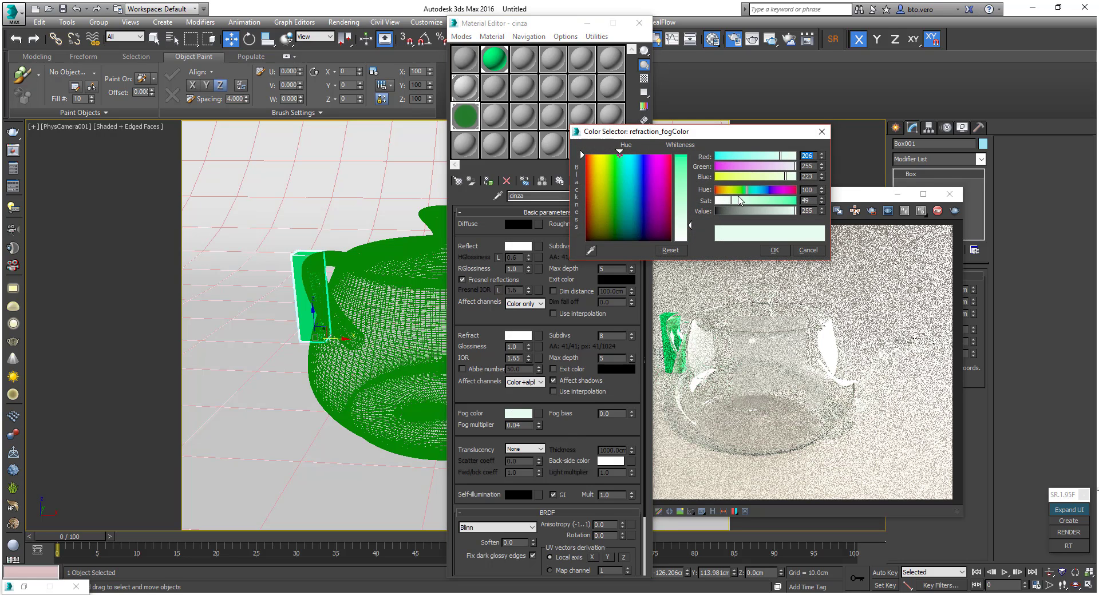
pyautogui.moveTo(732, 201); pyautogui.dragTo(760, 201)
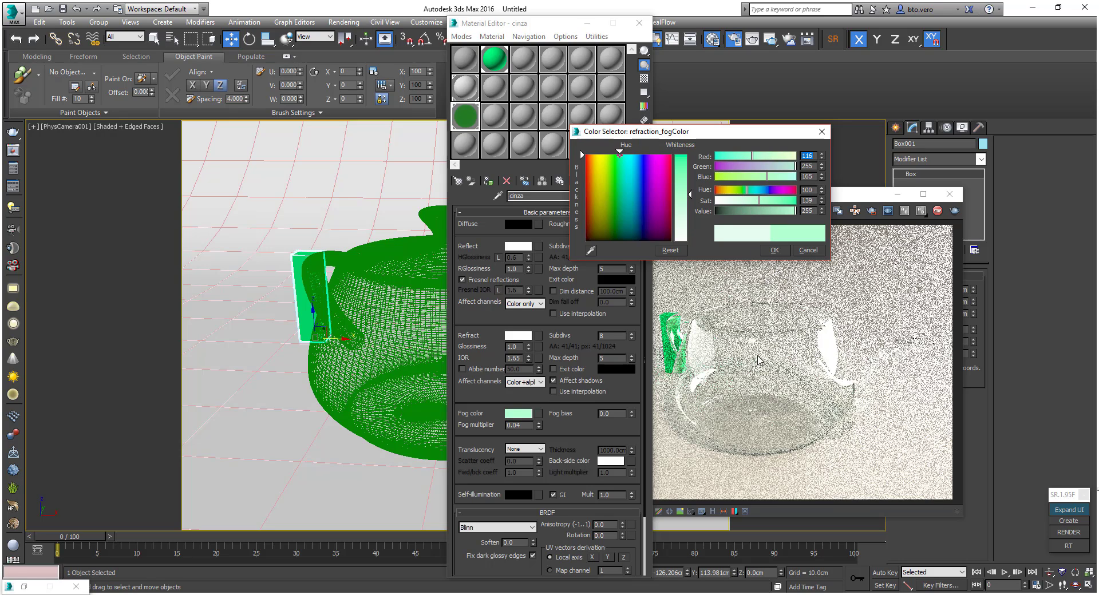
pyautogui.click(775, 250)
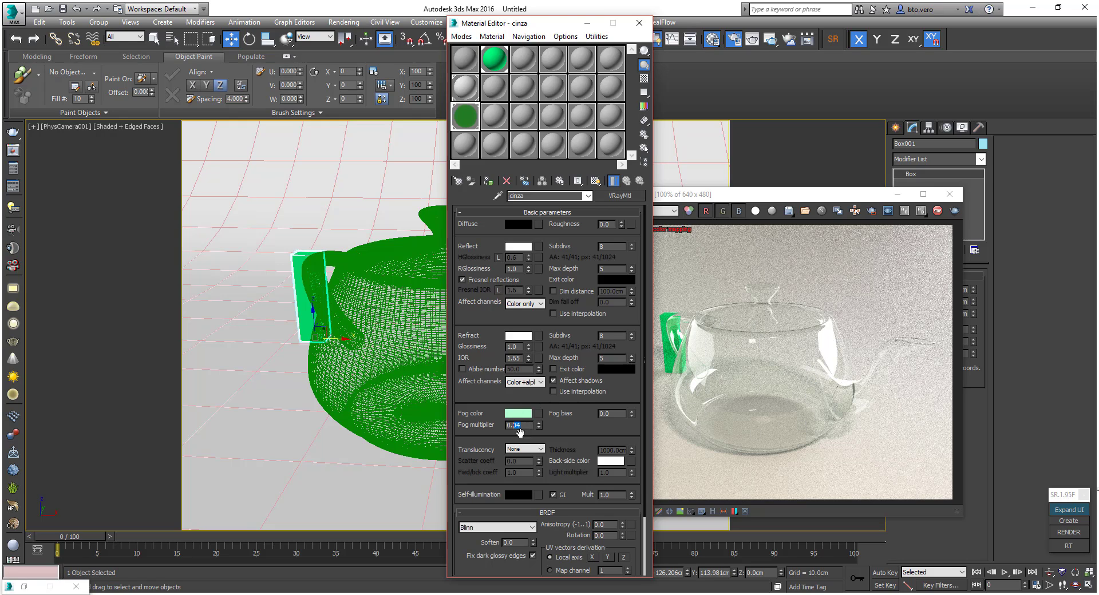
# Raise the fog multiplier to 0.1 and to 1.0, and compare the render with Affect shadows off and on again.
pyautogui.write('1')
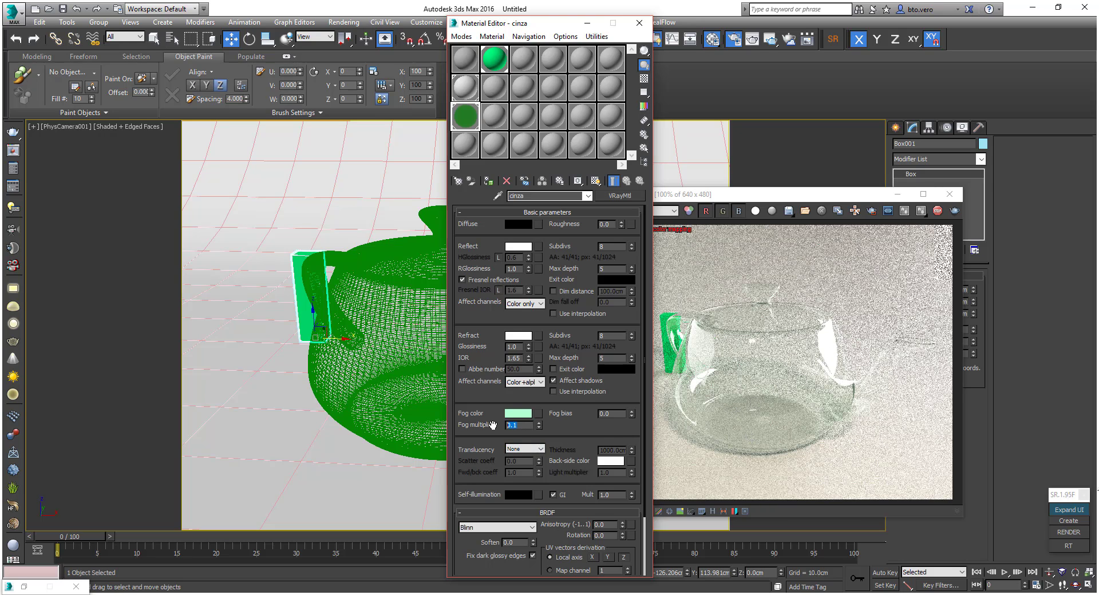
pyautogui.write('1')
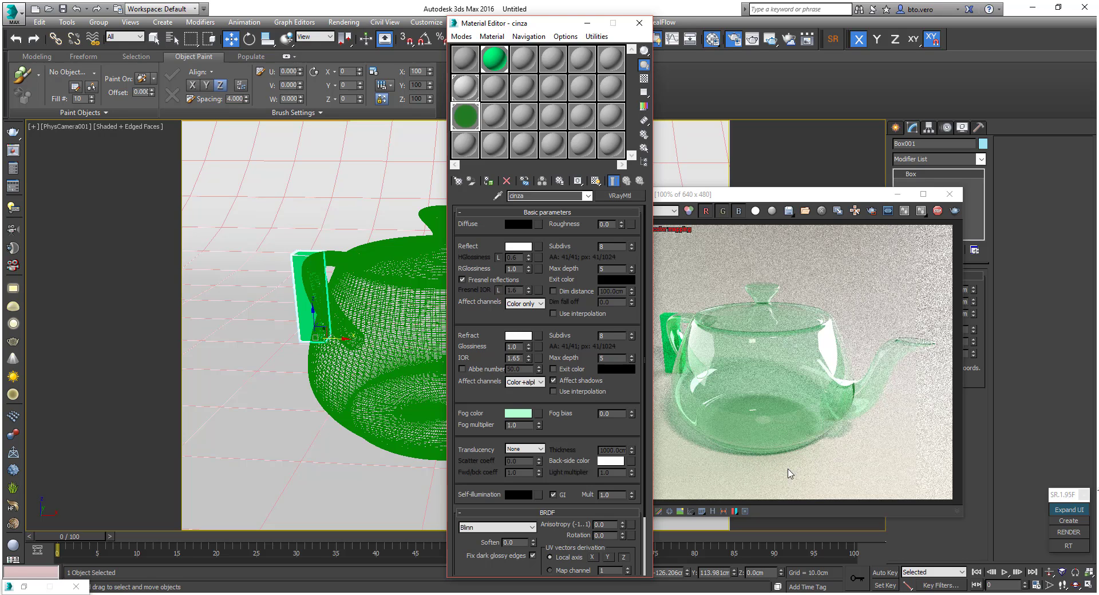
pyautogui.click(581, 383)
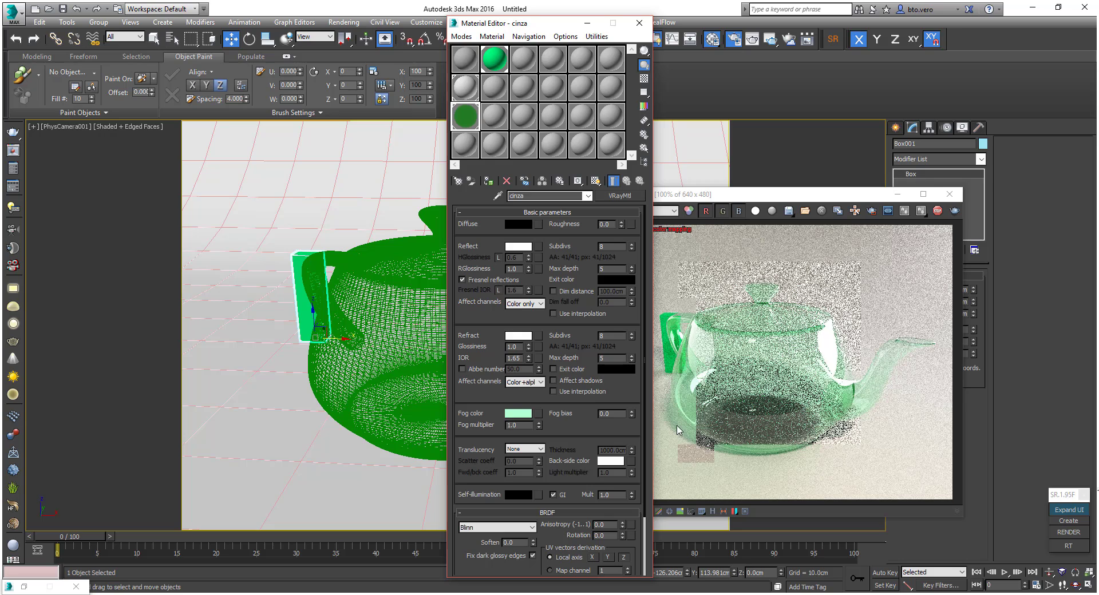
pyautogui.click(566, 382)
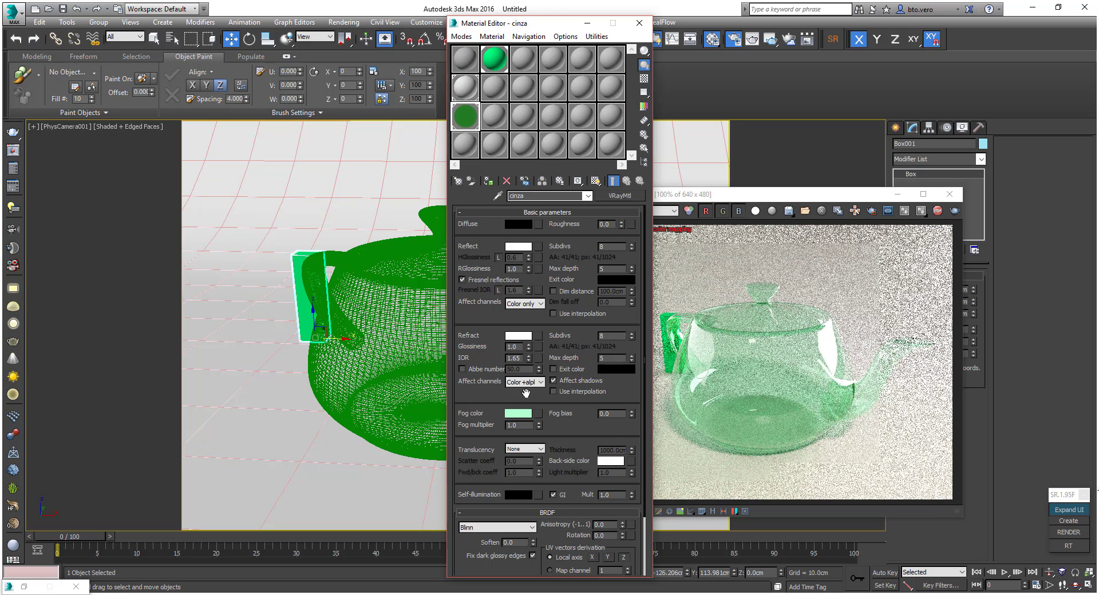
# Try turquoise and violet fog colors, and set the fog color to a pale lavender with RGB 182, 178, 216.
pyautogui.click(517, 415)
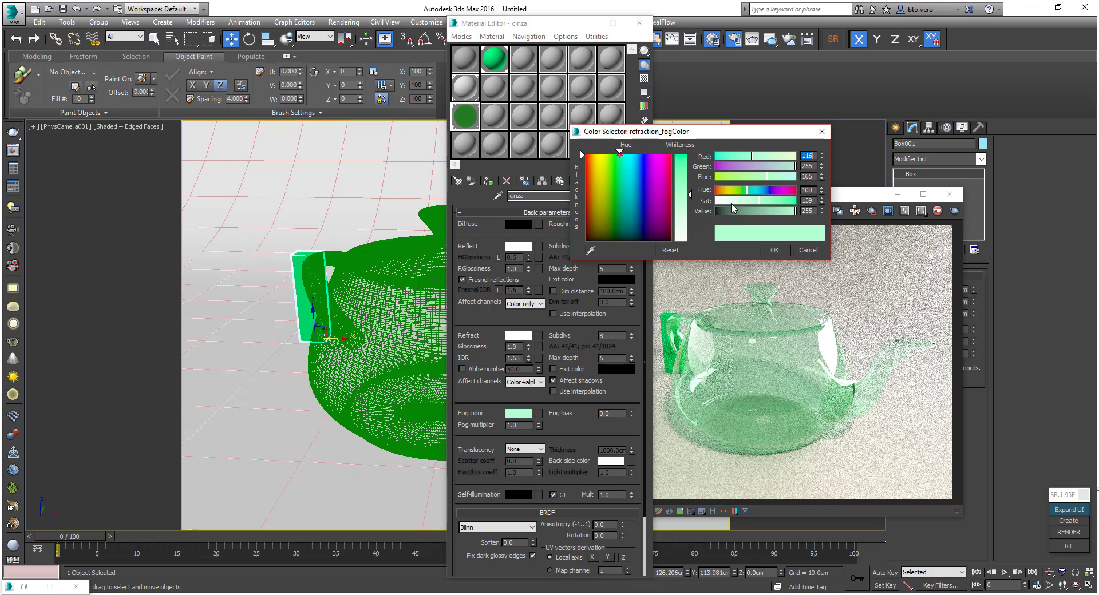
pyautogui.moveTo(733, 202); pyautogui.dragTo(735, 203)
pyautogui.click(746, 156)
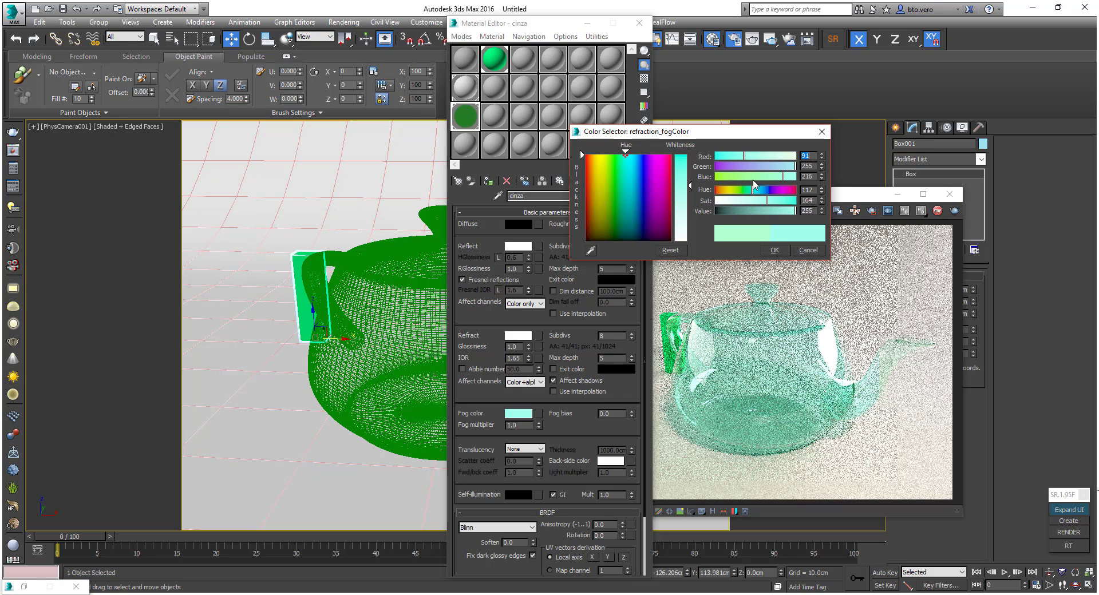
pyautogui.click(644, 174)
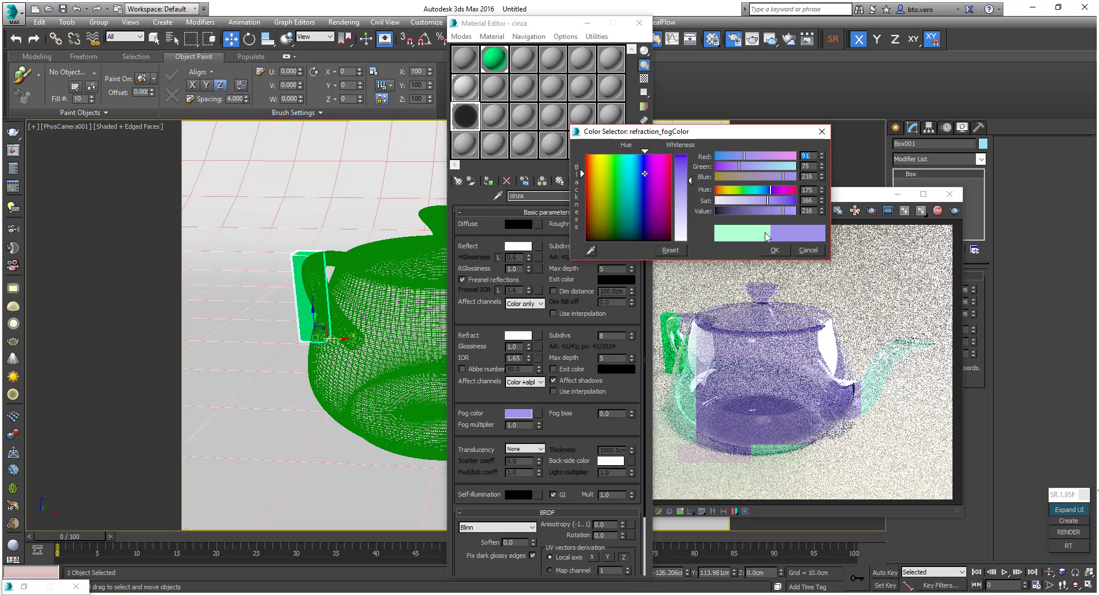
pyautogui.click(730, 200)
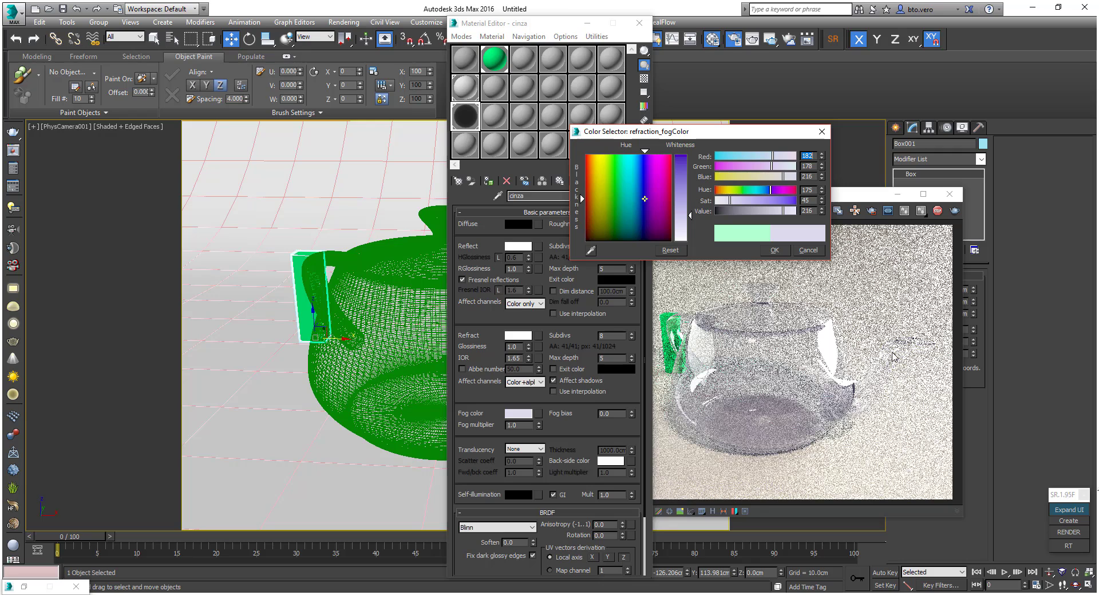
pyautogui.click(775, 250)
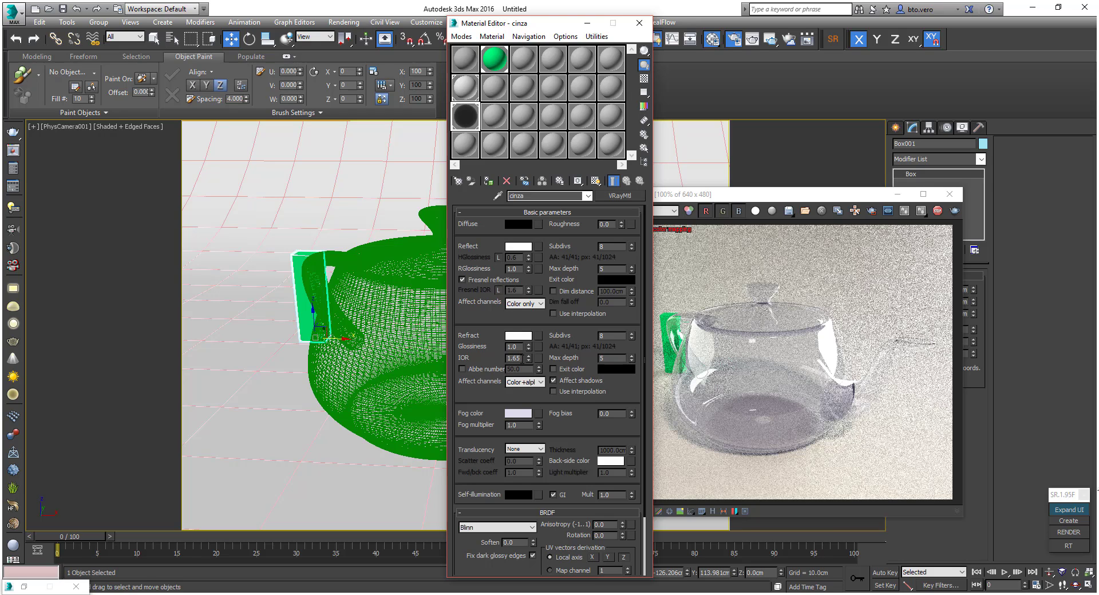
# Try refraction IOR values of 1.1 and 2.0 on the cinza material, with a refraction glossiness of 0.9.
pyautogui.write('1.1')
pyautogui.press('Return')
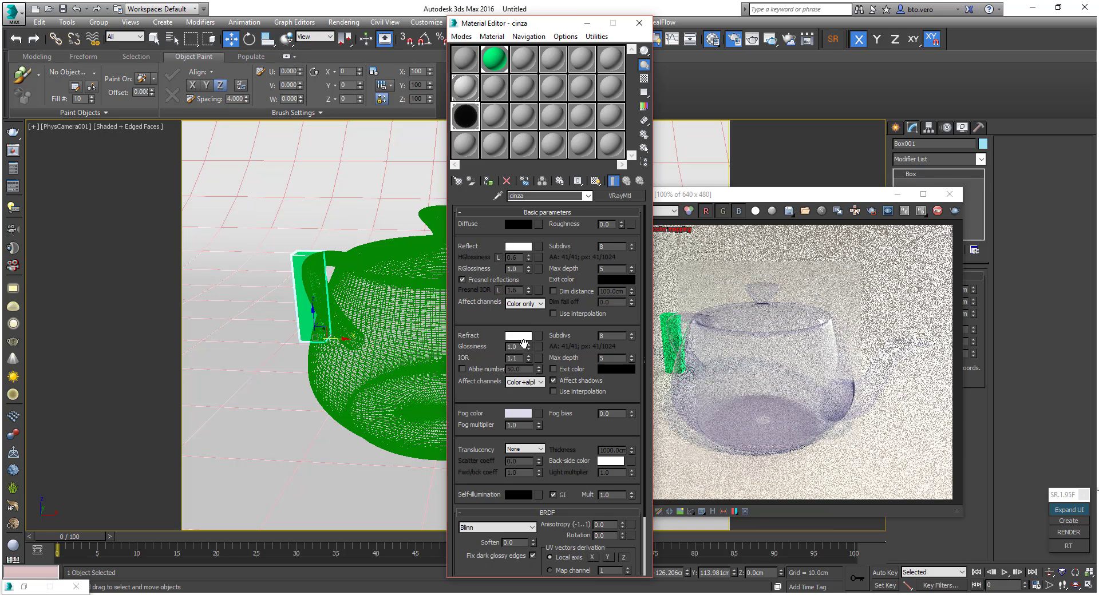
pyautogui.moveTo(523, 358); pyautogui.dragTo(495, 356)
pyautogui.write('2.0')
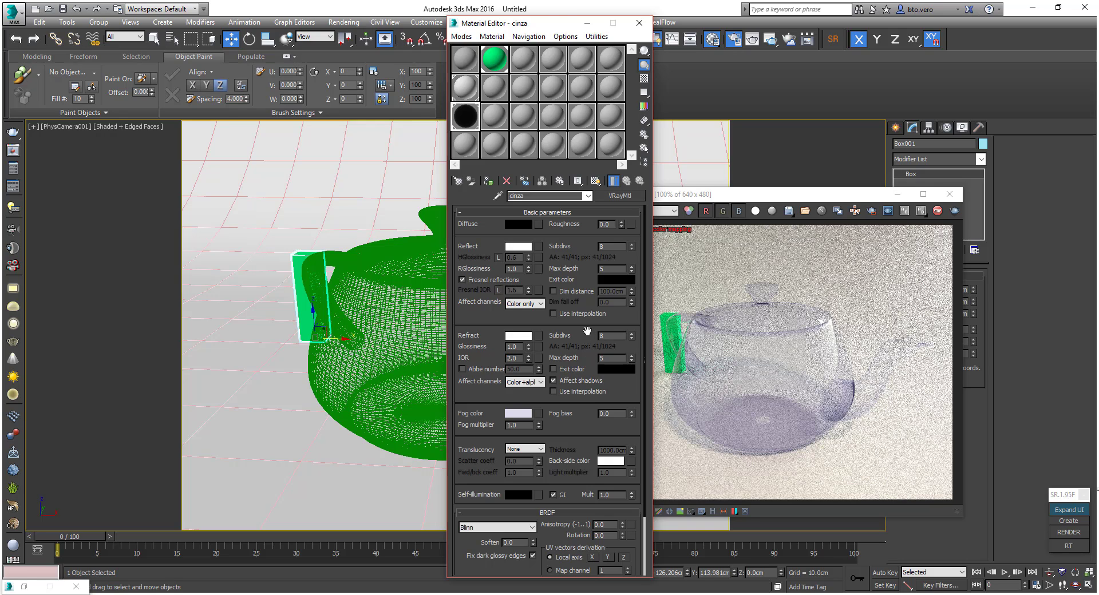
pyautogui.press('Return')
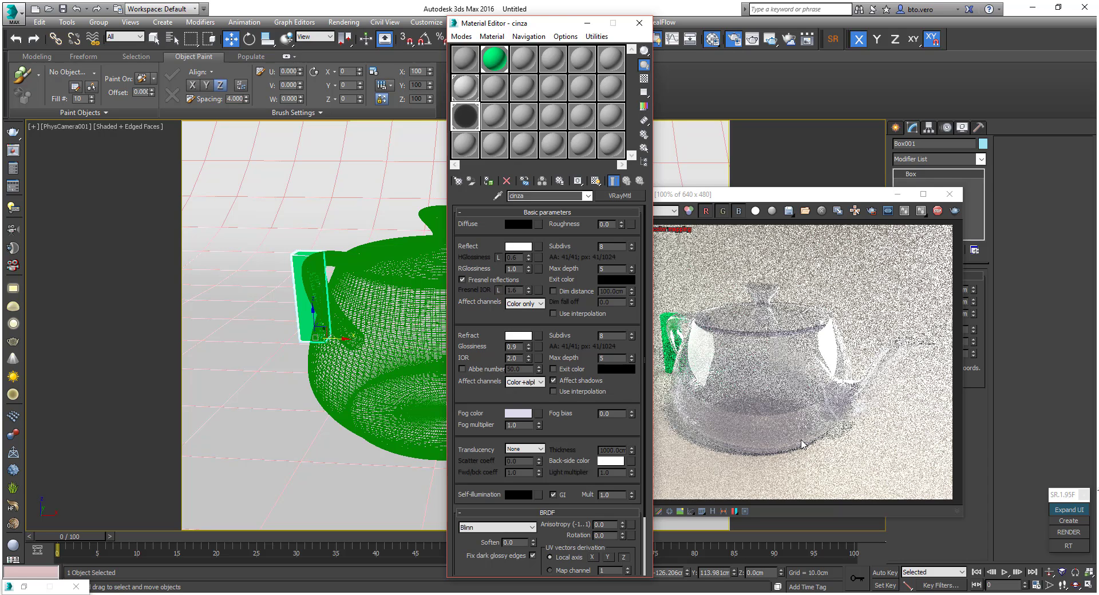
# Inspect the green box through the teapot's handle in the uncovered render, and set the refraction IOR to 1.65.
pyautogui.moveTo(527, 26); pyautogui.dragTo(370, 24)
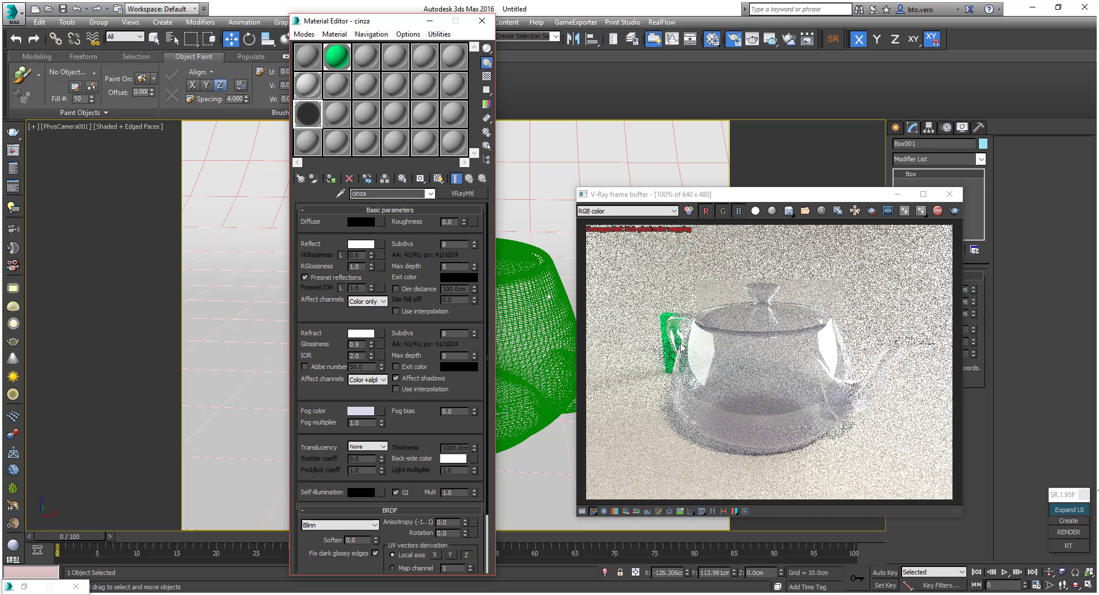
pyautogui.scroll(1, 680, 343)
pyautogui.scroll(1, 676, 297)
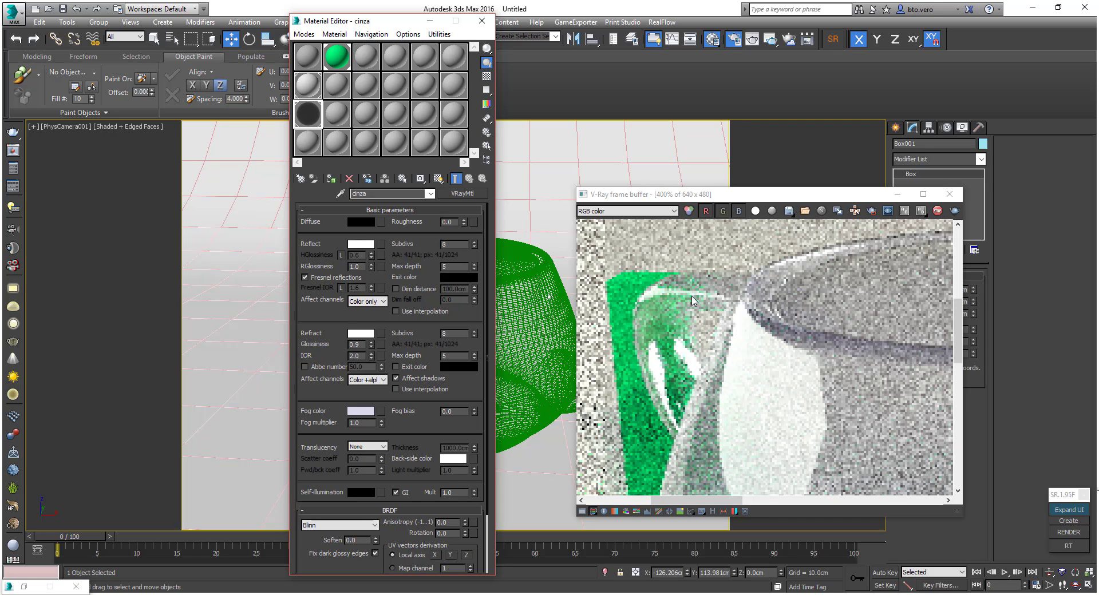
pyautogui.scroll(-1, 676, 293)
pyautogui.scroll(-1, 676, 293)
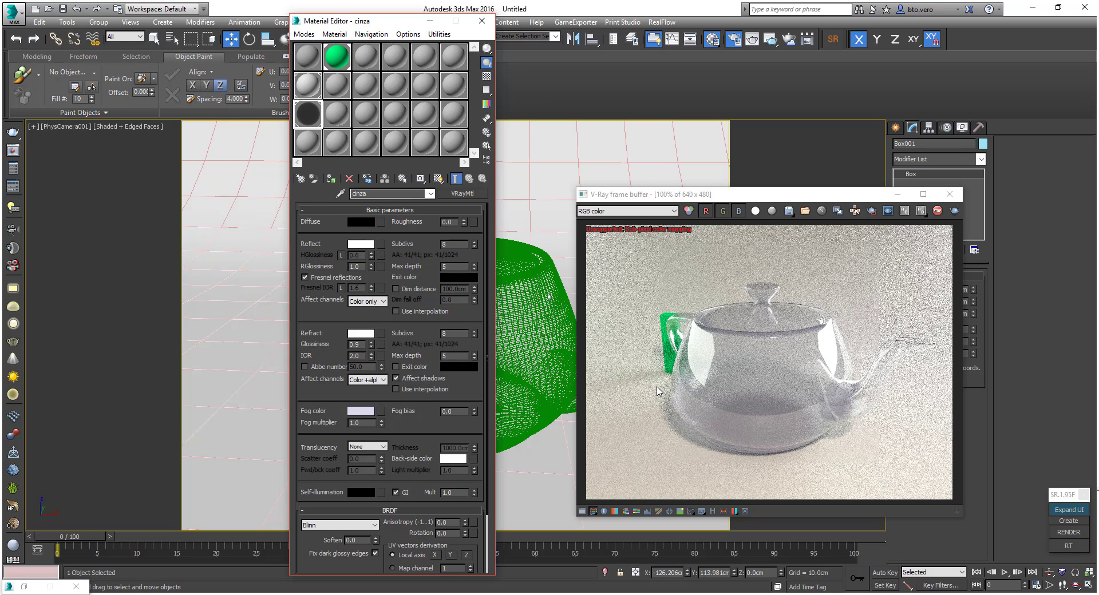
pyautogui.doubleClick(358, 356)
pyautogui.write('1.65')
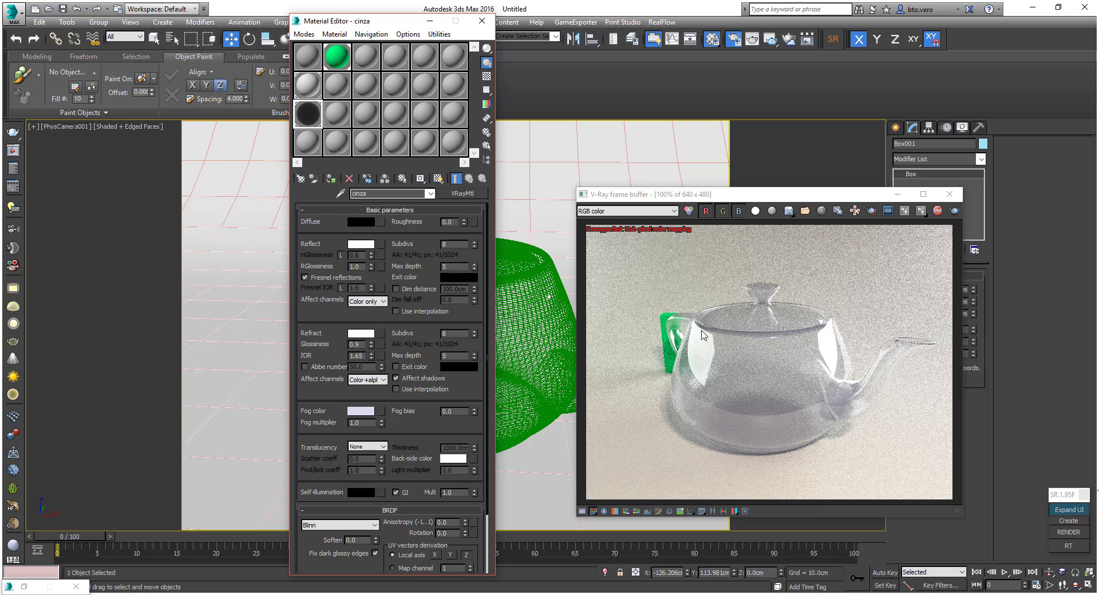
# Set the cinza material's refraction glossiness to 0.7.
pyautogui.doubleClick(356, 344)
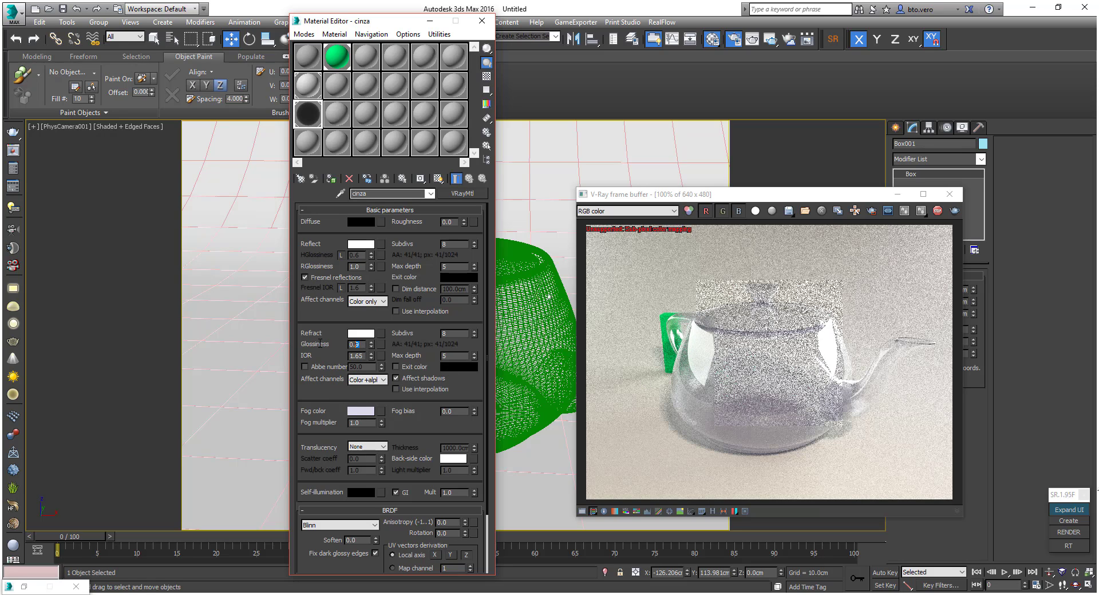
pyautogui.write('.7')
pyautogui.press('Return')
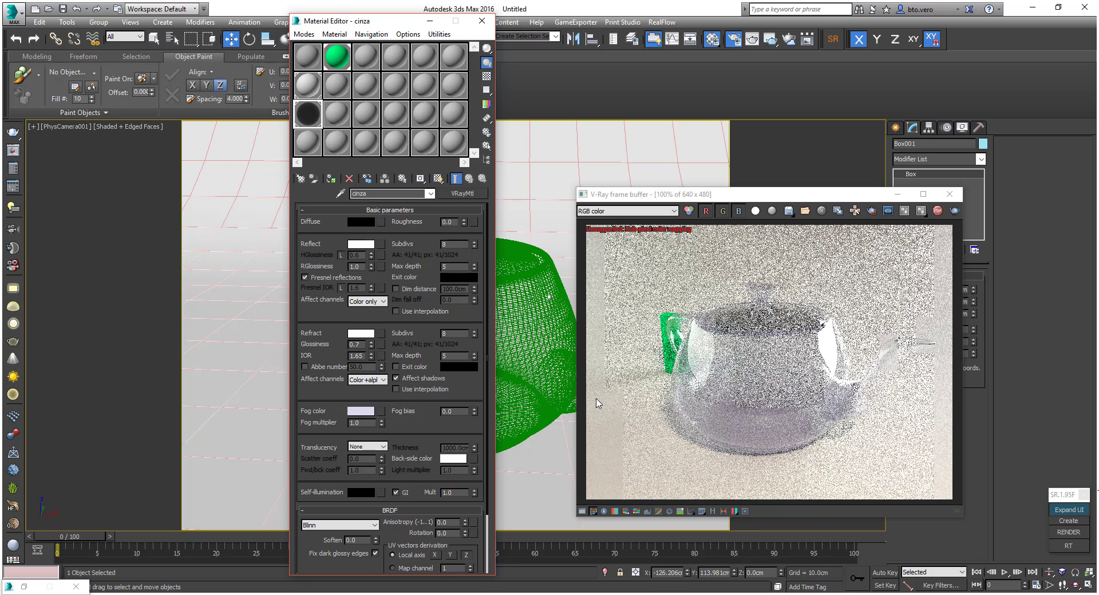
# Move the green box along X to about -37.3 cm, behind the teapot's body, and examine it with refraction glossiness 0.9.
pyautogui.moveTo(396, 20); pyautogui.dragTo(221, 27)
pyautogui.moveTo(345, 338); pyautogui.dragTo(421, 342)
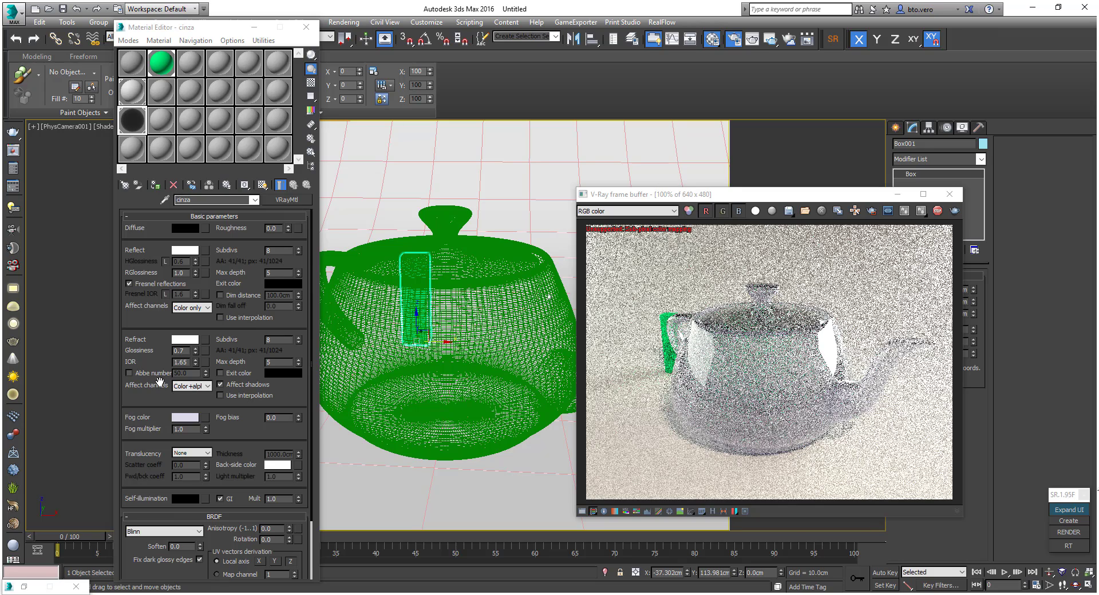
pyautogui.doubleClick(181, 349)
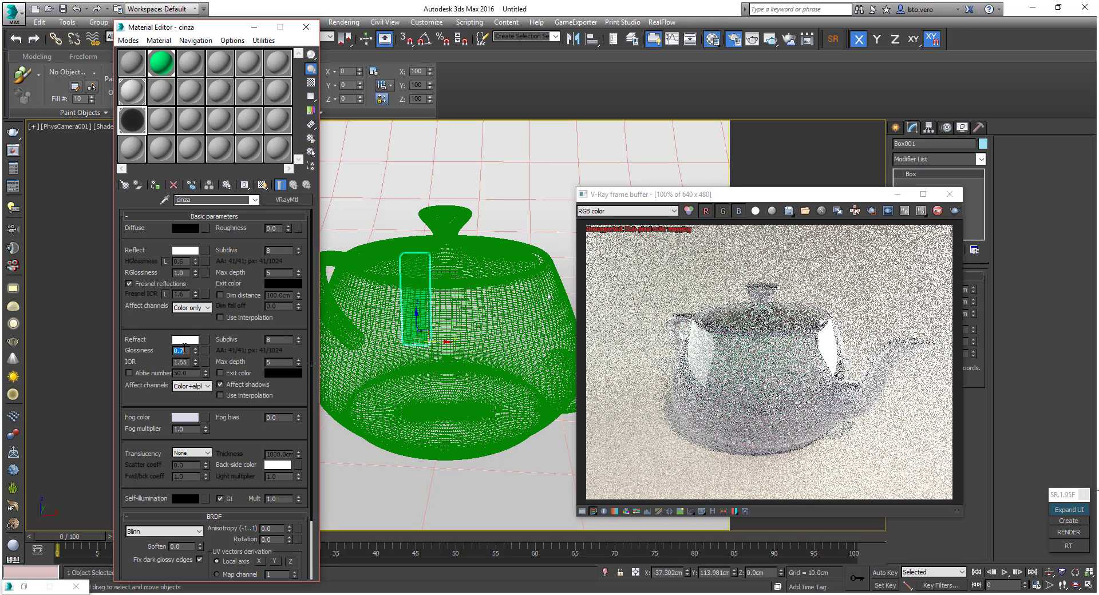
pyautogui.write('.9')
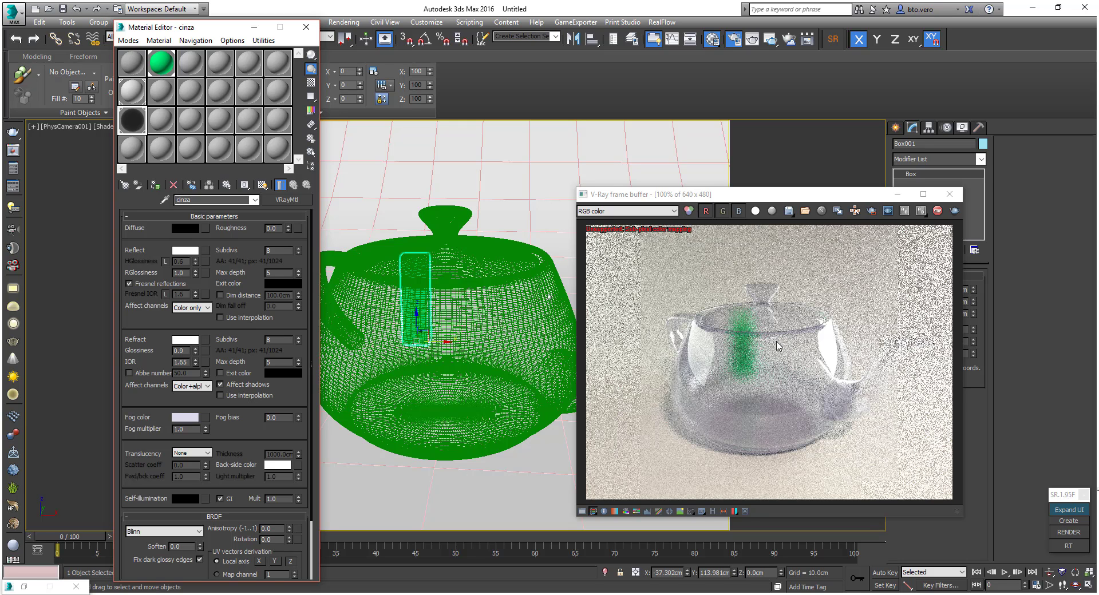
pyautogui.scroll(1, 737, 339)
pyautogui.scroll(-1, 710, 323)
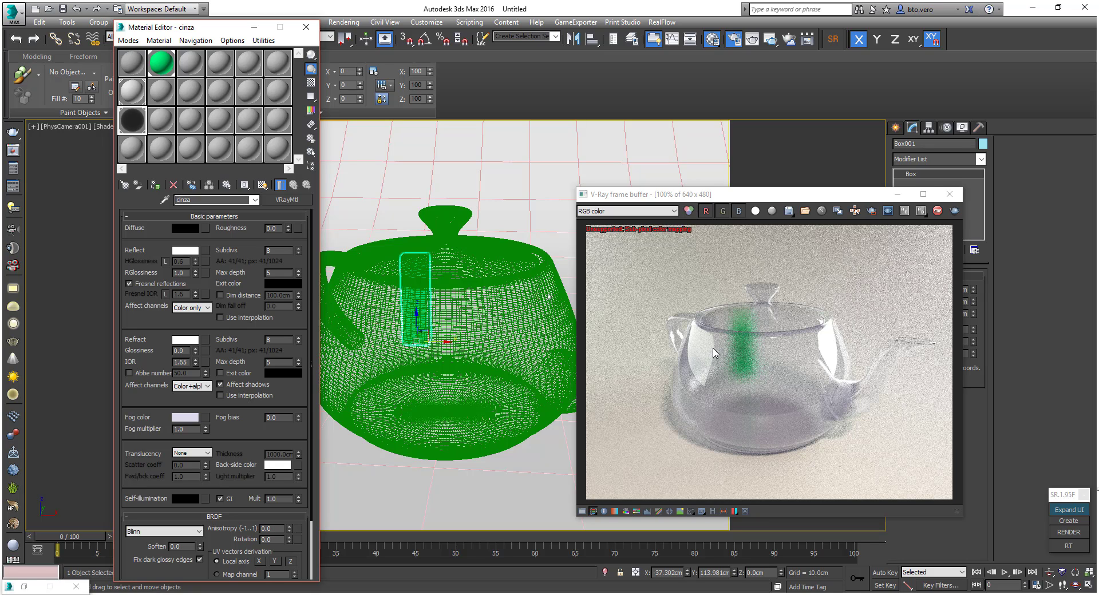
# Delete the green box and set the cinza material's refraction glossiness to 1.
pyautogui.press('Delete')
pyautogui.doubleClick(180, 351)
pyautogui.write('1')
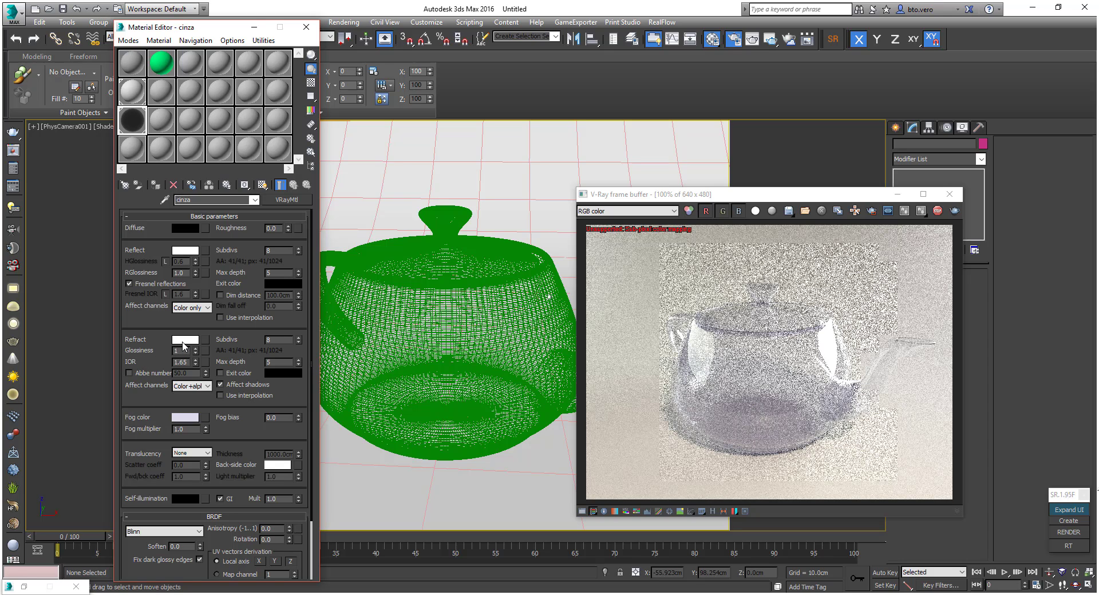
# Set the cinza material's refraction fog color to a grayish brown, about RGB 78, 68, 60.
pyautogui.click(184, 419)
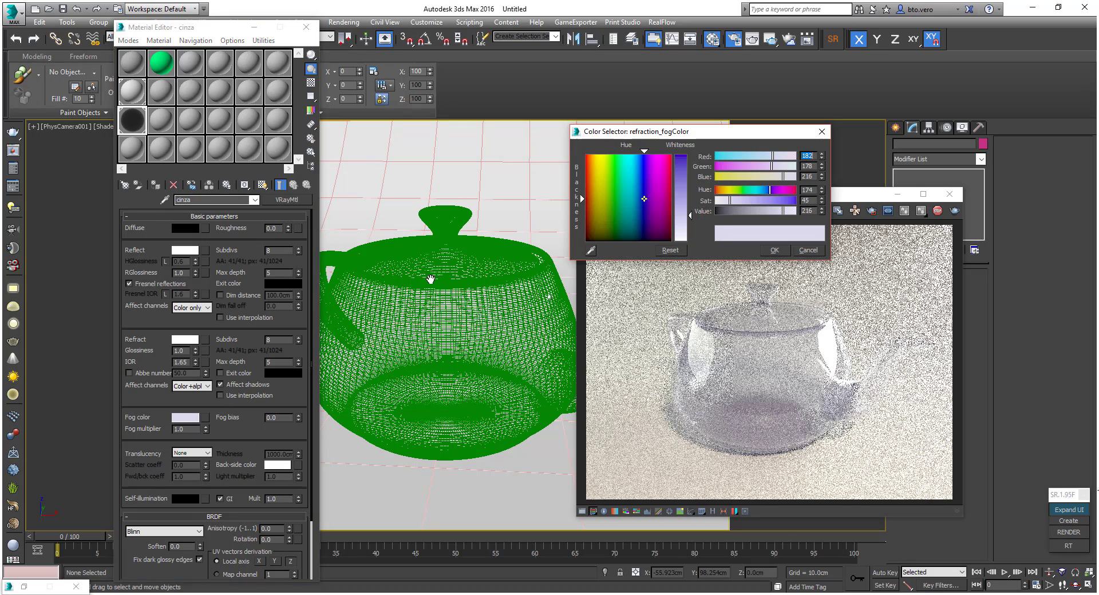
pyautogui.moveTo(644, 199); pyautogui.dragTo(592, 212)
pyautogui.moveTo(681, 216); pyautogui.dragTo(681, 175)
pyautogui.moveTo(760, 201); pyautogui.dragTo(735, 201)
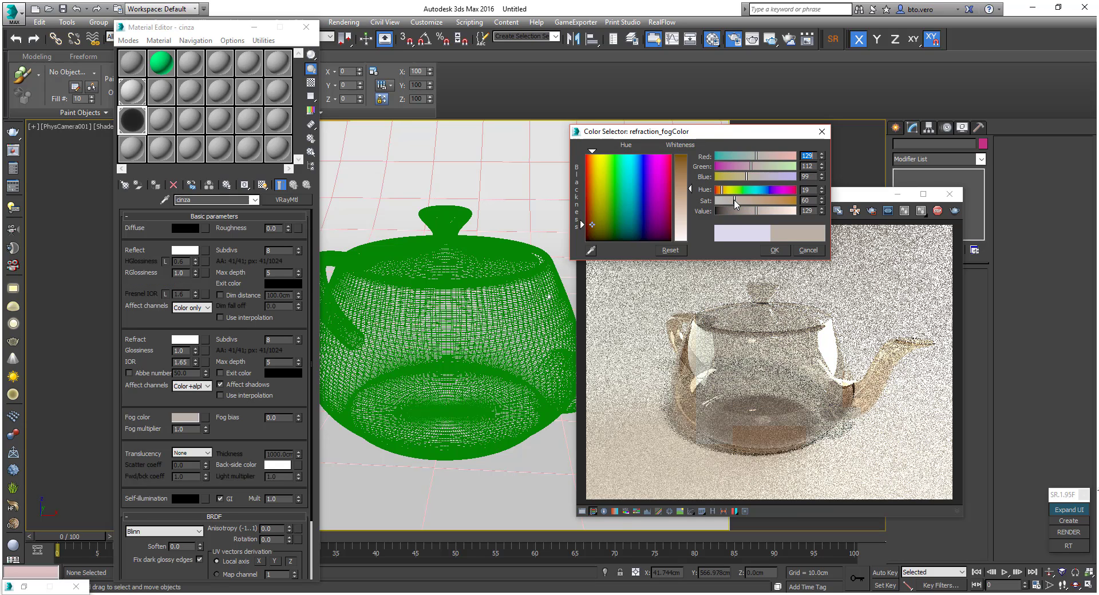
pyautogui.click(778, 252)
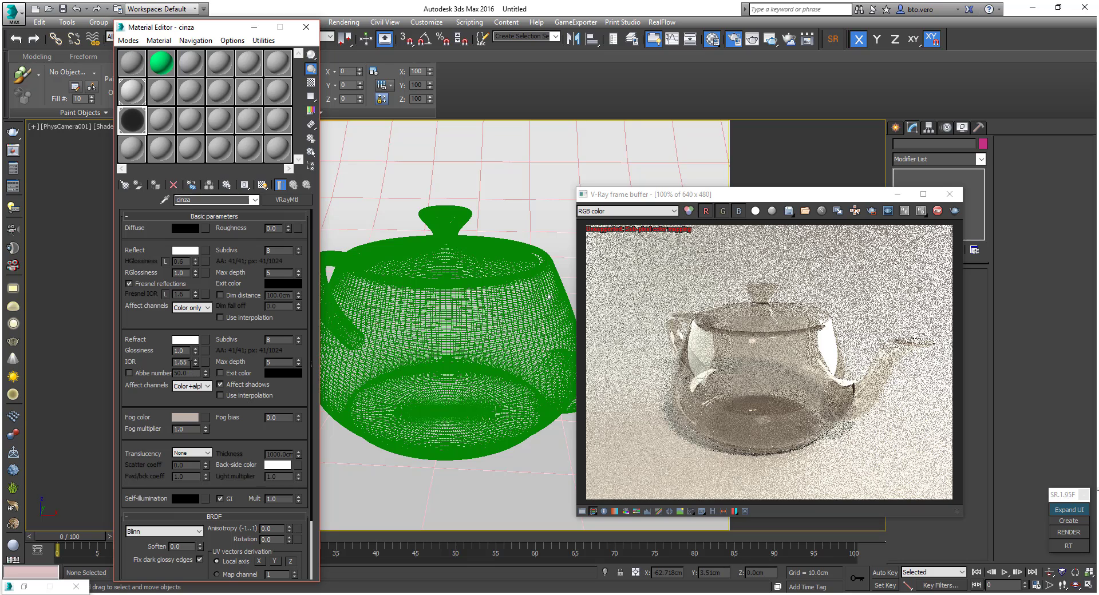
pyautogui.click(184, 418)
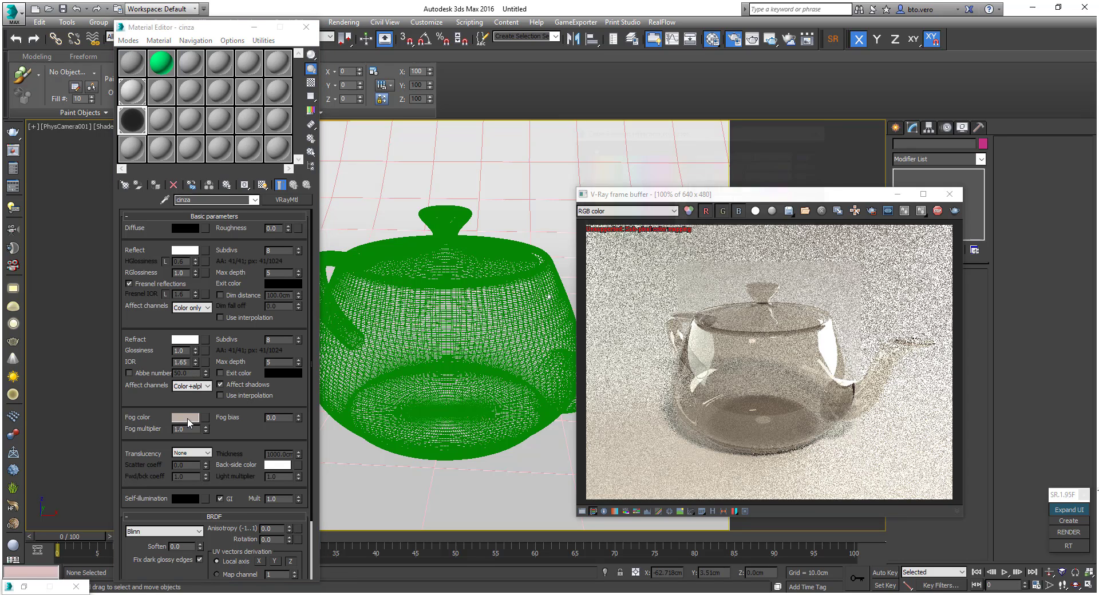
pyautogui.moveTo(733, 211); pyautogui.dragTo(740, 211)
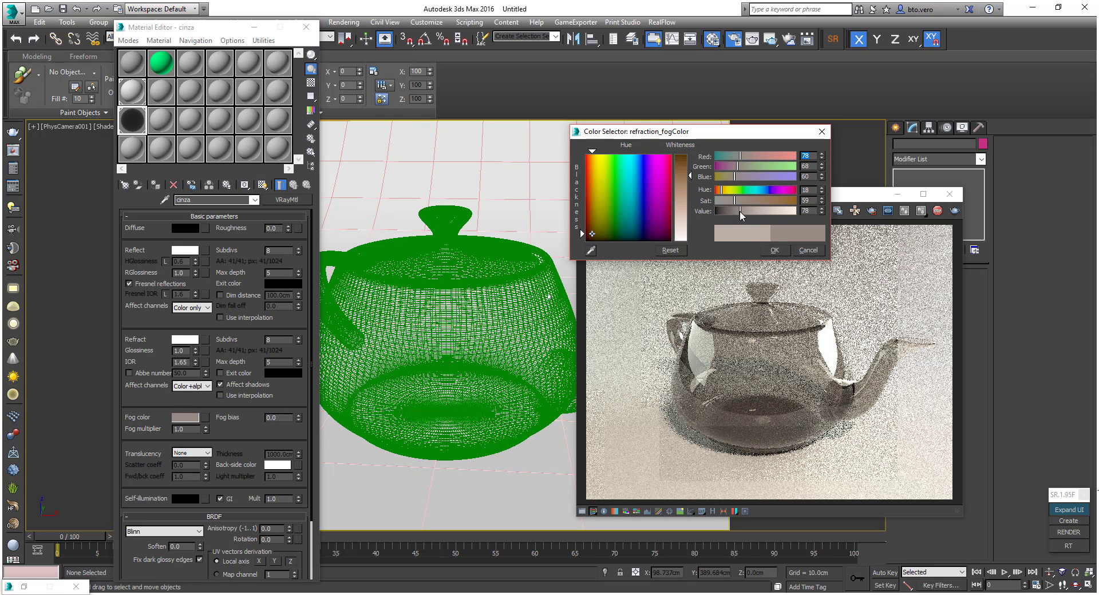
pyautogui.click(773, 250)
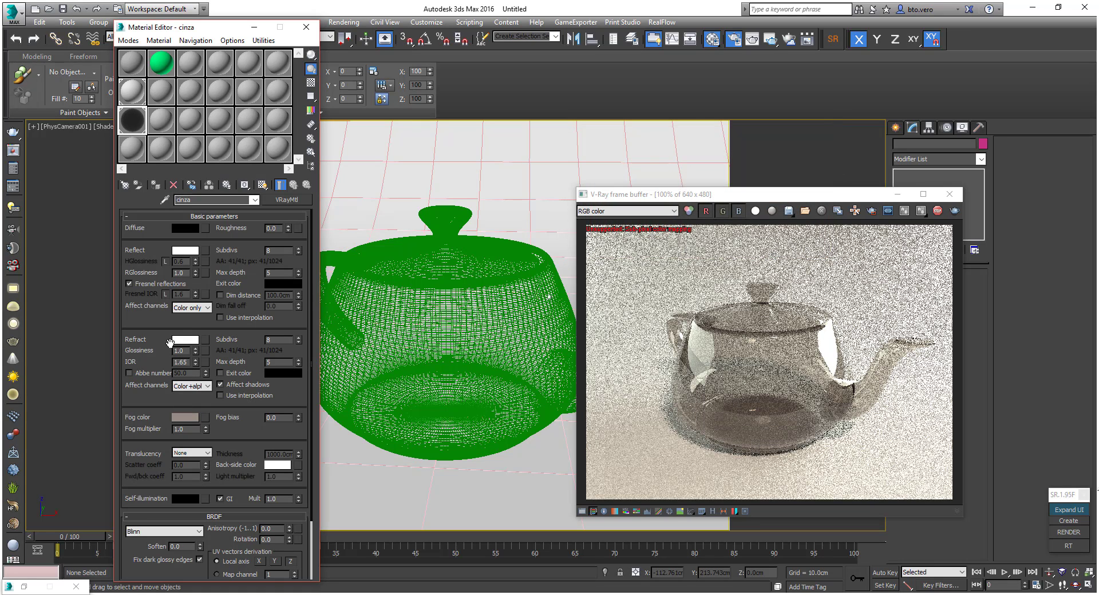
# Set the cinza material's refraction color to a light neutral gray, about RGB 223, 223, 223.
pyautogui.click(185, 339)
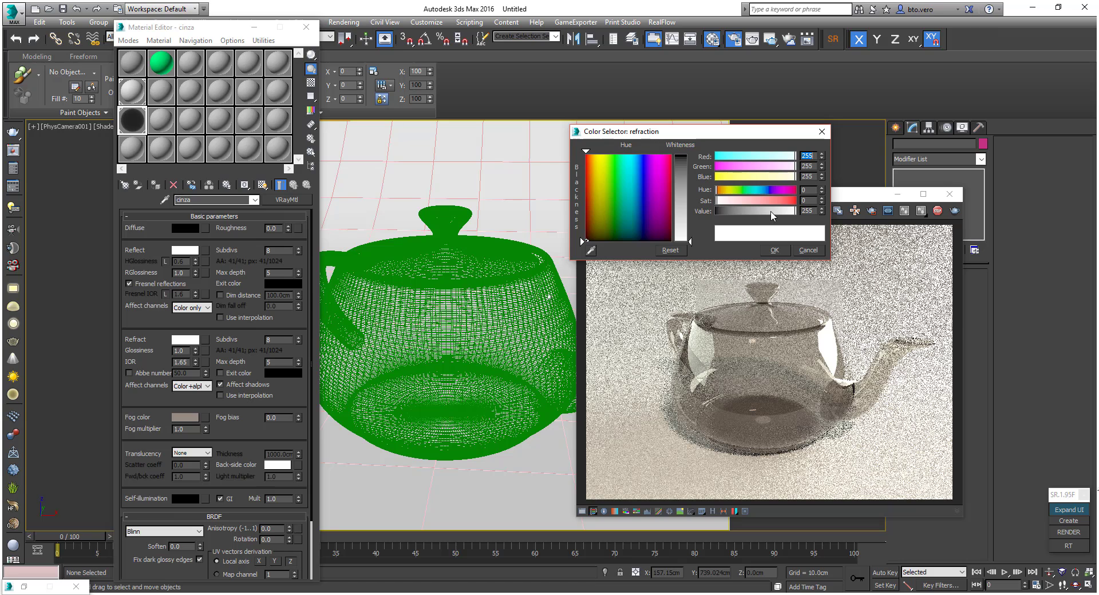
pyautogui.moveTo(795, 211); pyautogui.dragTo(773, 211)
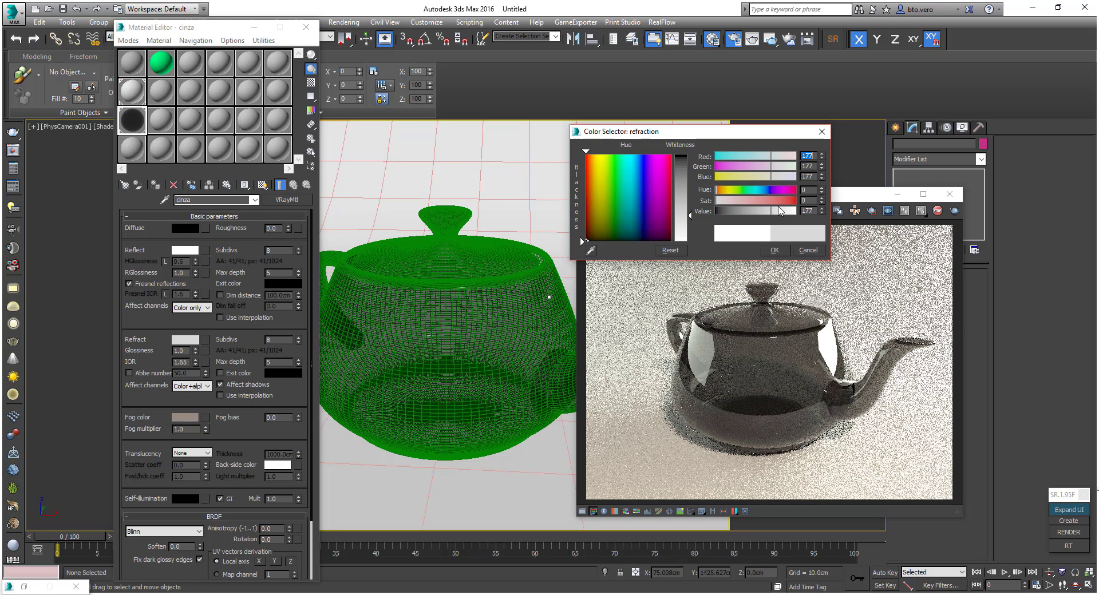
pyautogui.moveTo(780, 212); pyautogui.dragTo(786, 211)
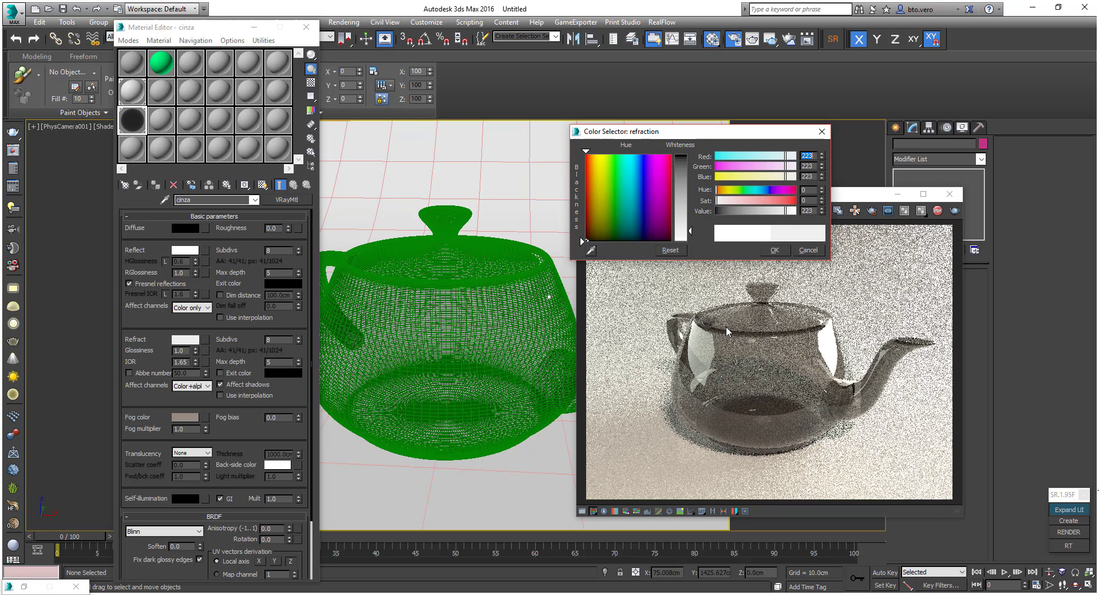
pyautogui.click(776, 250)
# Try a turquoise refraction color of about RGB 133, 223, 223, and return it to neutral gray with saturation 0.
pyautogui.click(184, 341)
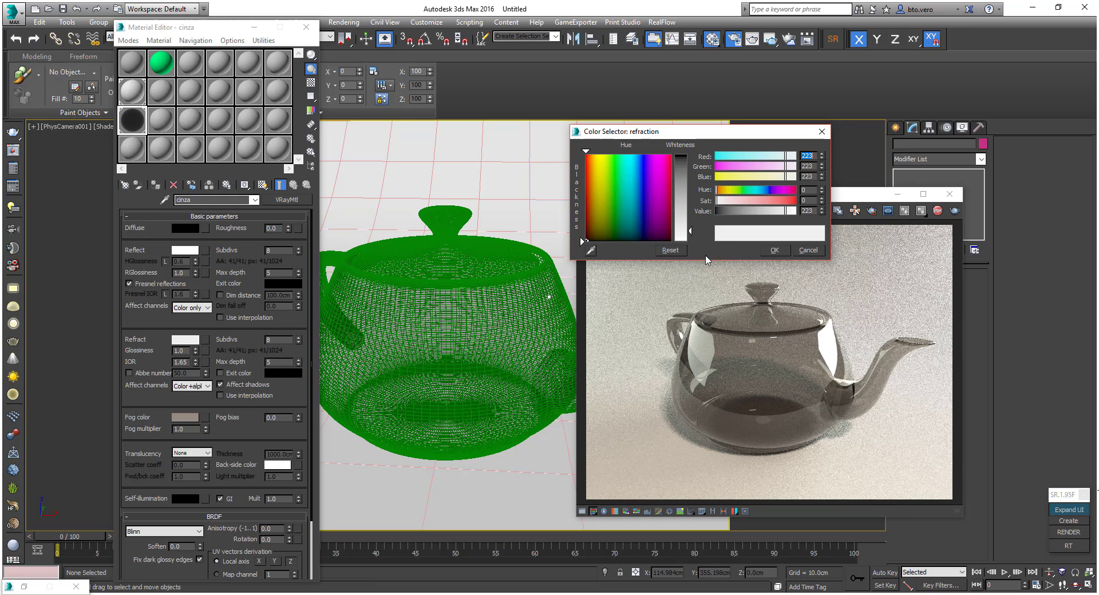
pyautogui.click(759, 162)
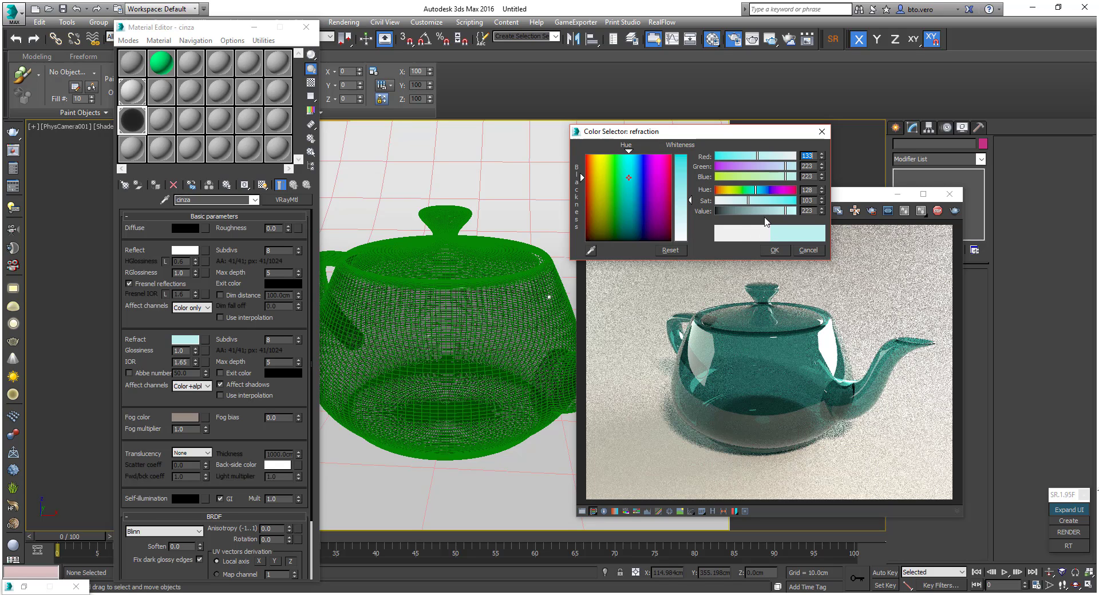
pyautogui.moveTo(756, 202); pyautogui.dragTo(716, 201)
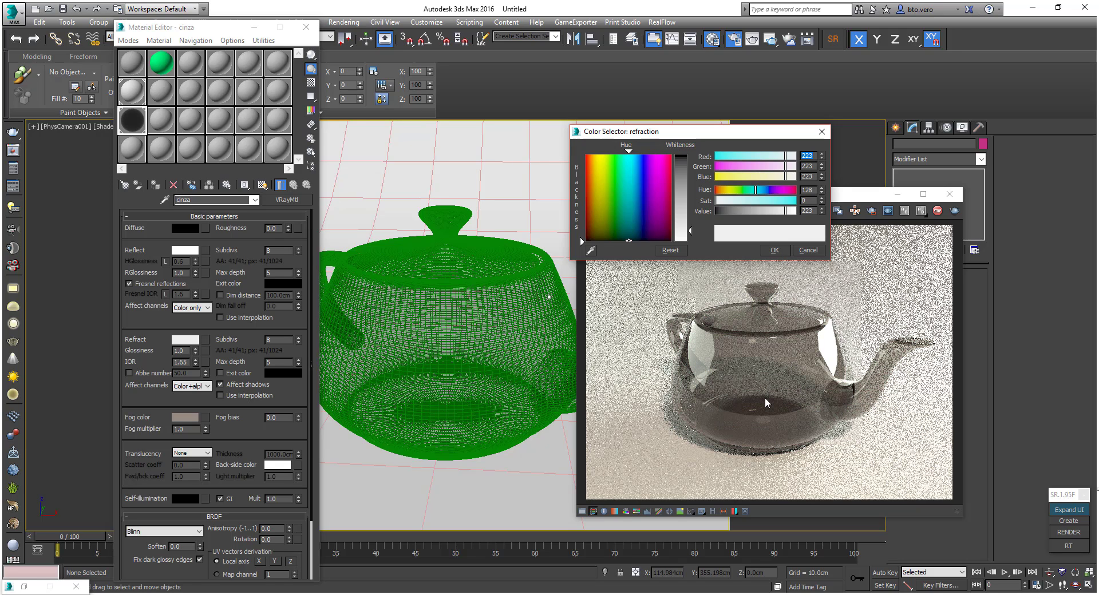
pyautogui.click(778, 250)
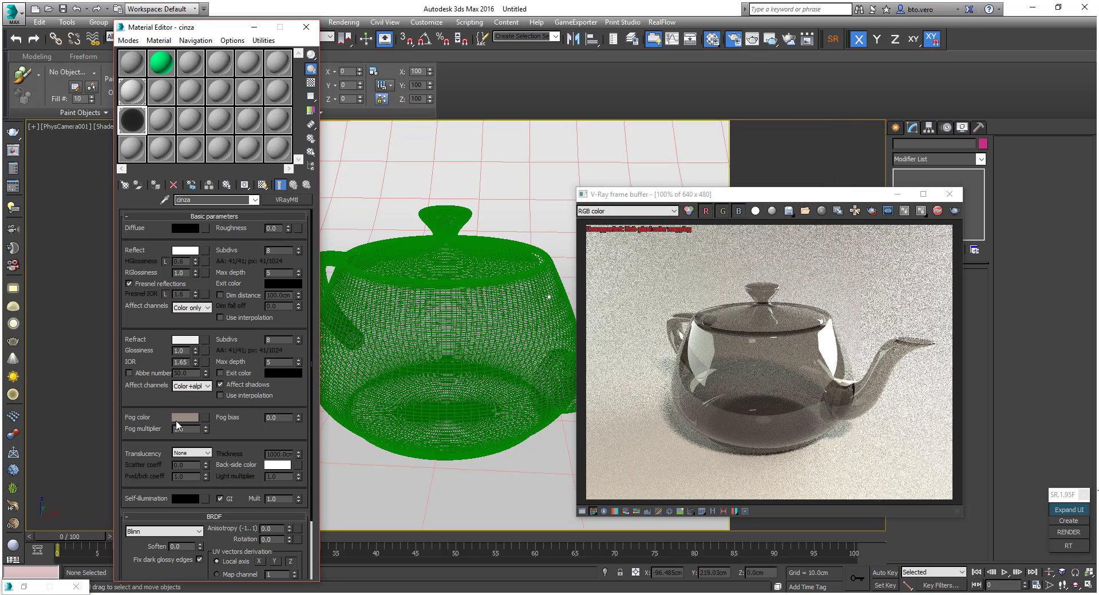
# Set the cinza material's refraction color to black and its diffuse color to a light neutral gray.
pyautogui.click(184, 340)
pyautogui.moveTo(746, 211); pyautogui.dragTo(716, 211)
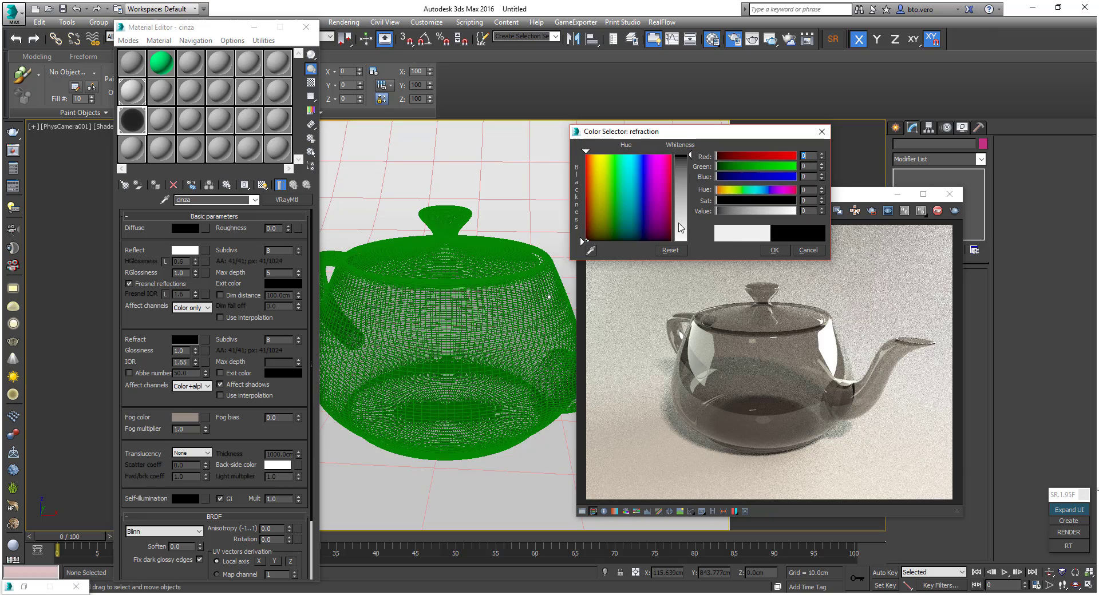
pyautogui.click(774, 250)
pyautogui.click(185, 228)
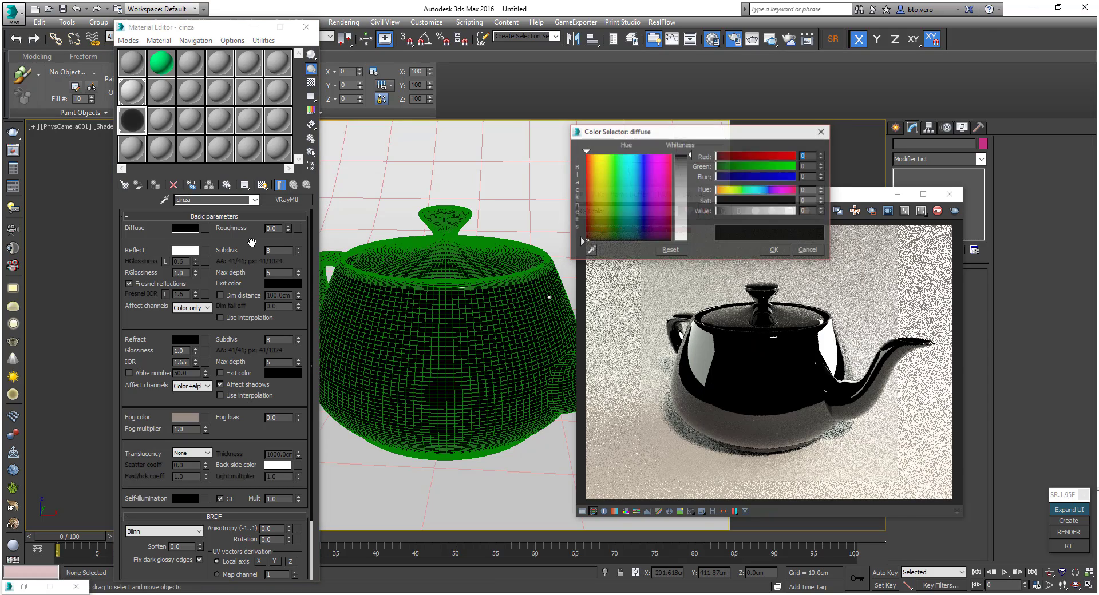
pyautogui.moveTo(683, 240); pyautogui.dragTo(684, 228)
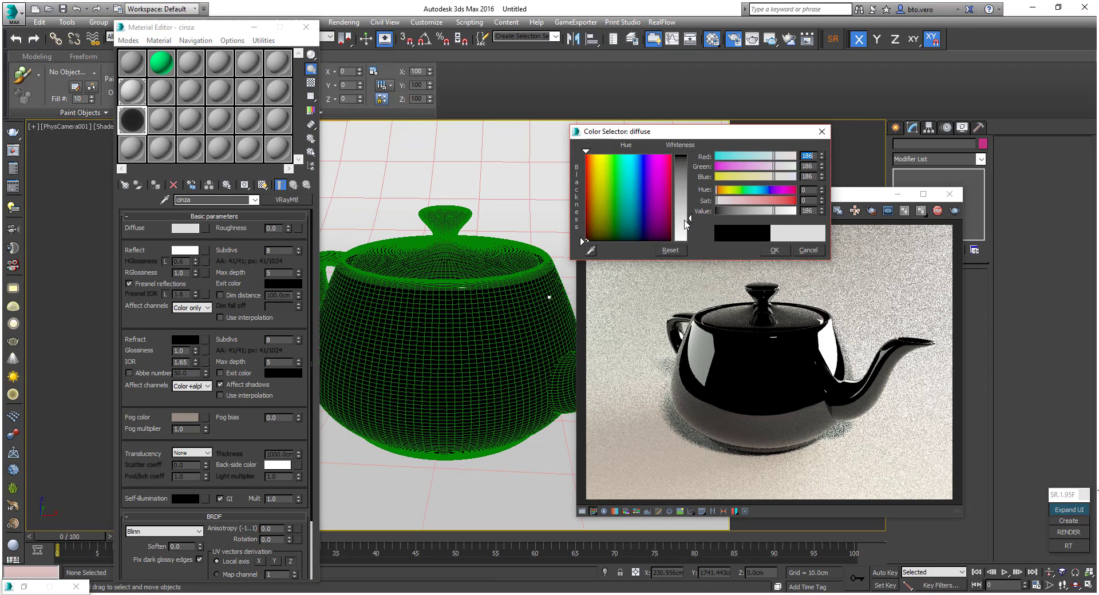
pyautogui.click(774, 251)
# Try reflection glossiness 0.85 and refraction IOR 3, settling on glossiness 0.9 and IOR 2.
pyautogui.doubleClick(183, 273)
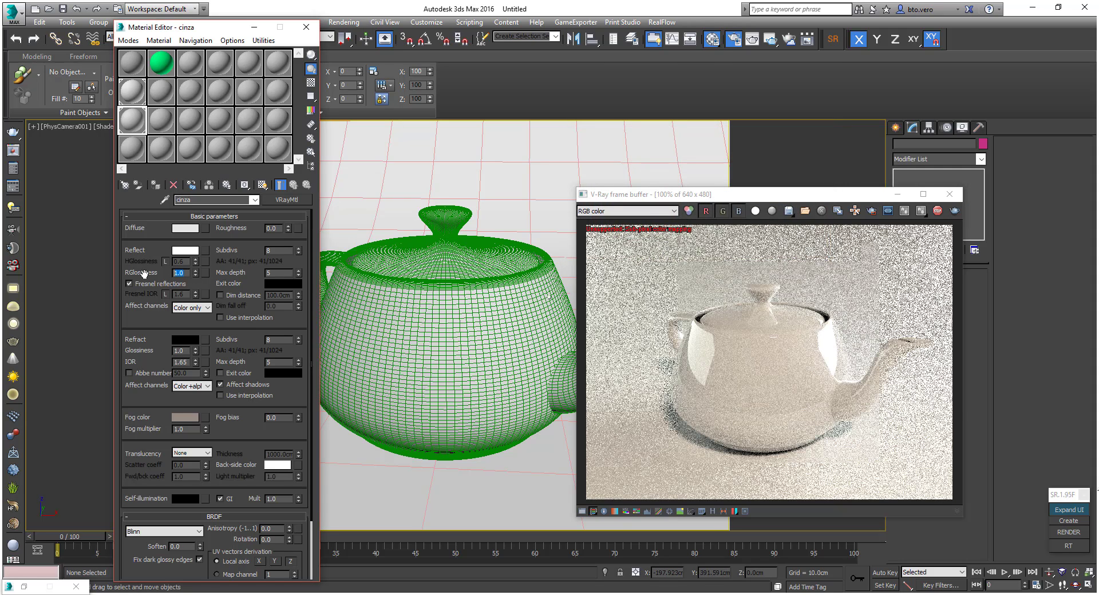
pyautogui.write('.85')
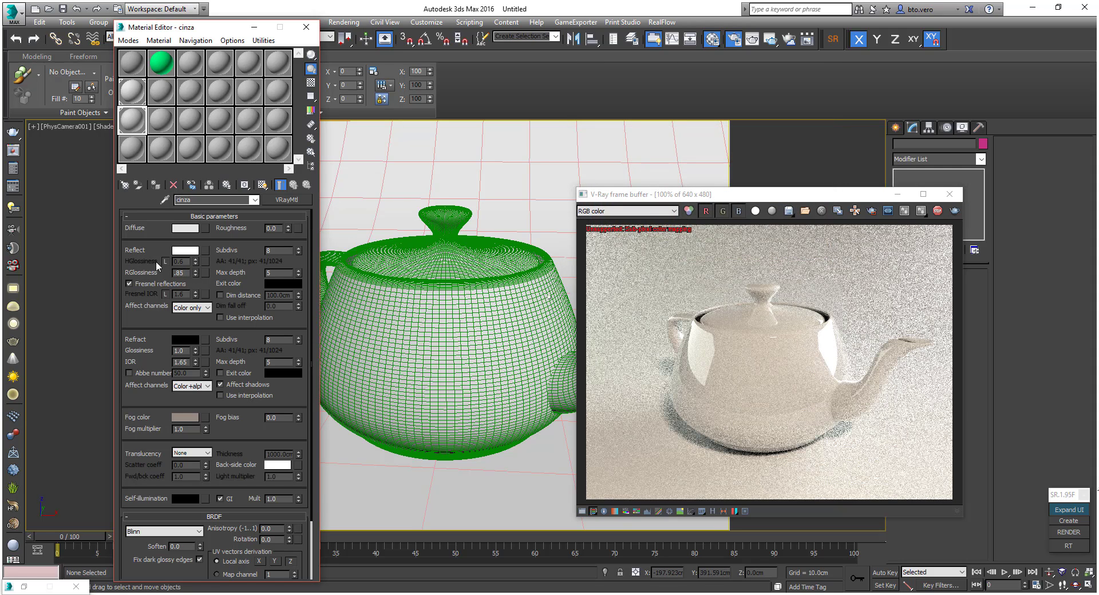
pyautogui.press('Return')
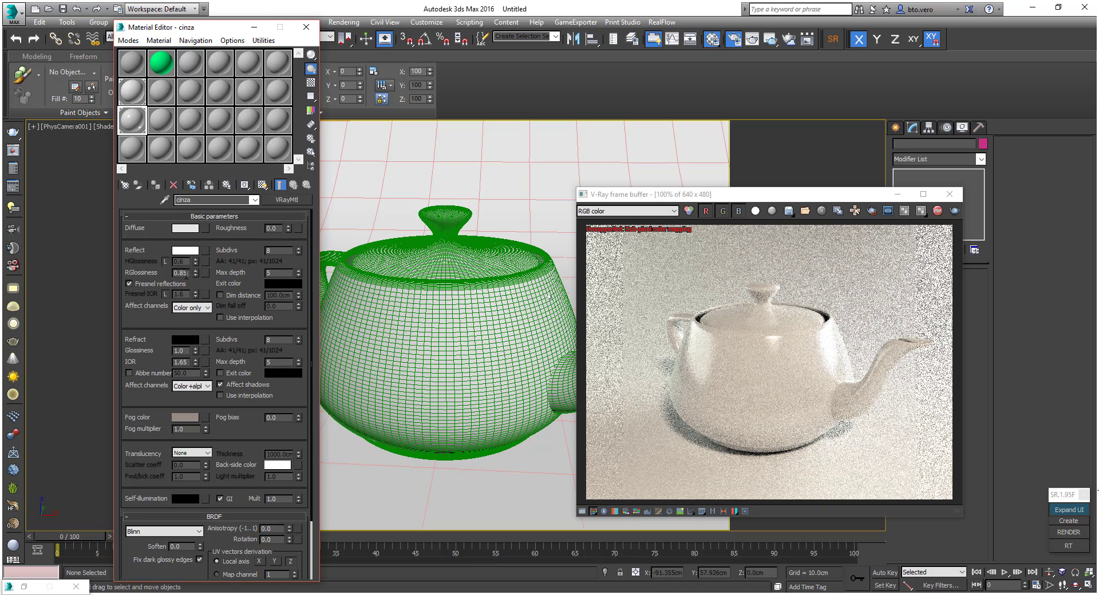
pyautogui.doubleClick(177, 362)
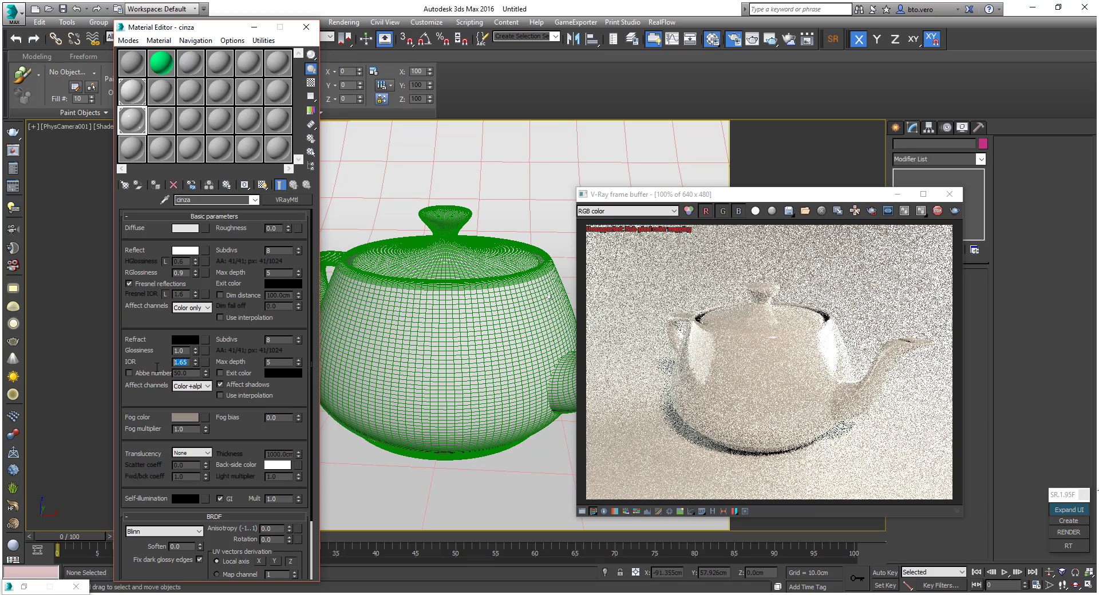
pyautogui.write('3')
pyautogui.press('Return')
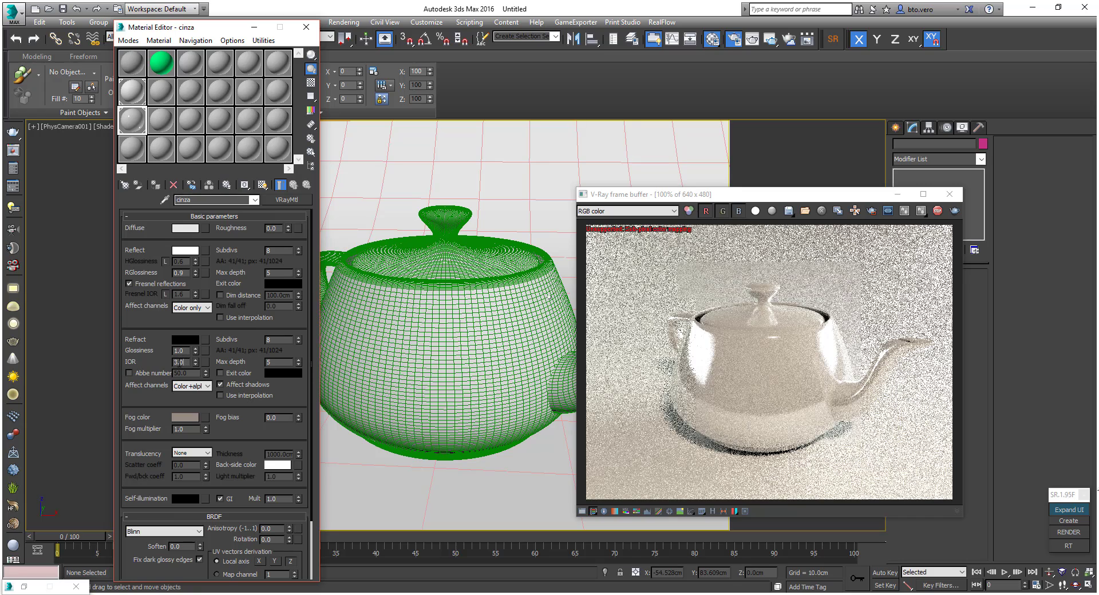
pyautogui.press('Return')
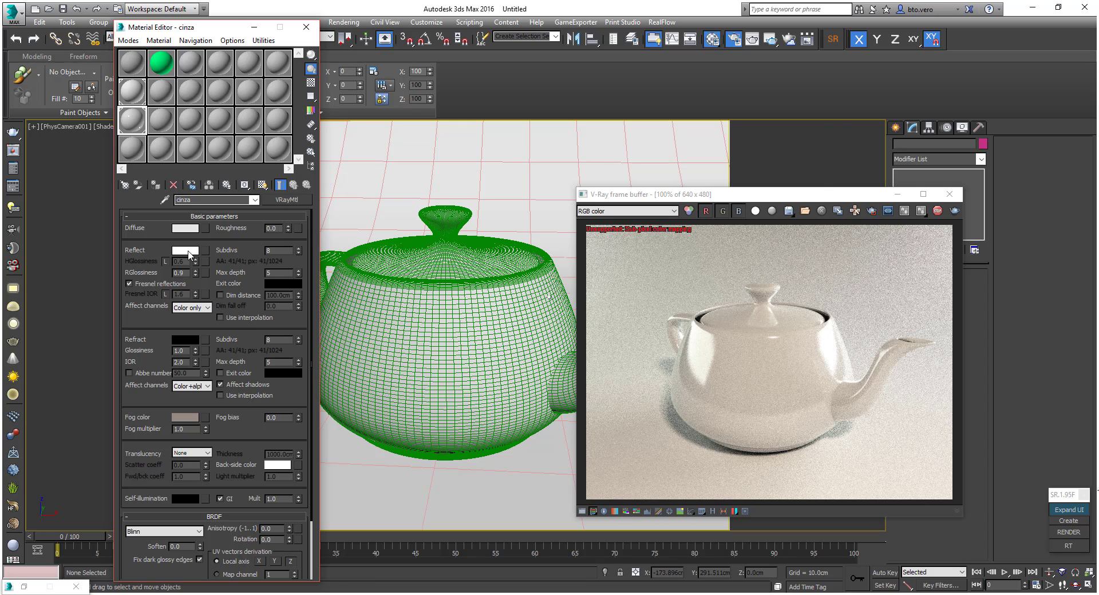
# Darken the cinza material's reflection color to a neutral gray of about value 172.
pyautogui.click(188, 252)
pyautogui.moveTo(769, 212); pyautogui.dragTo(767, 212)
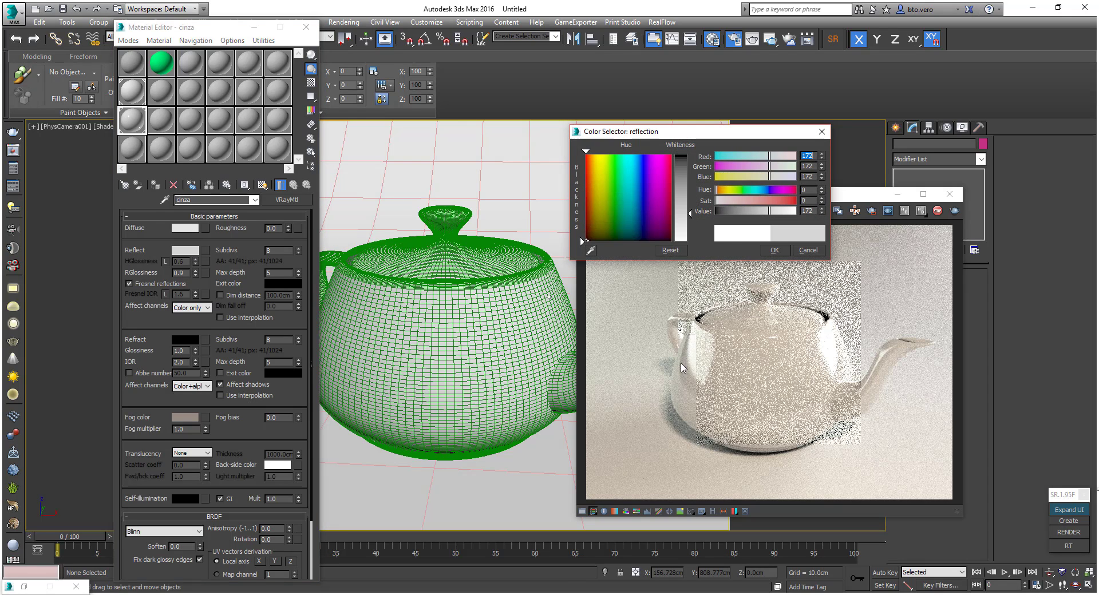
pyautogui.click(774, 250)
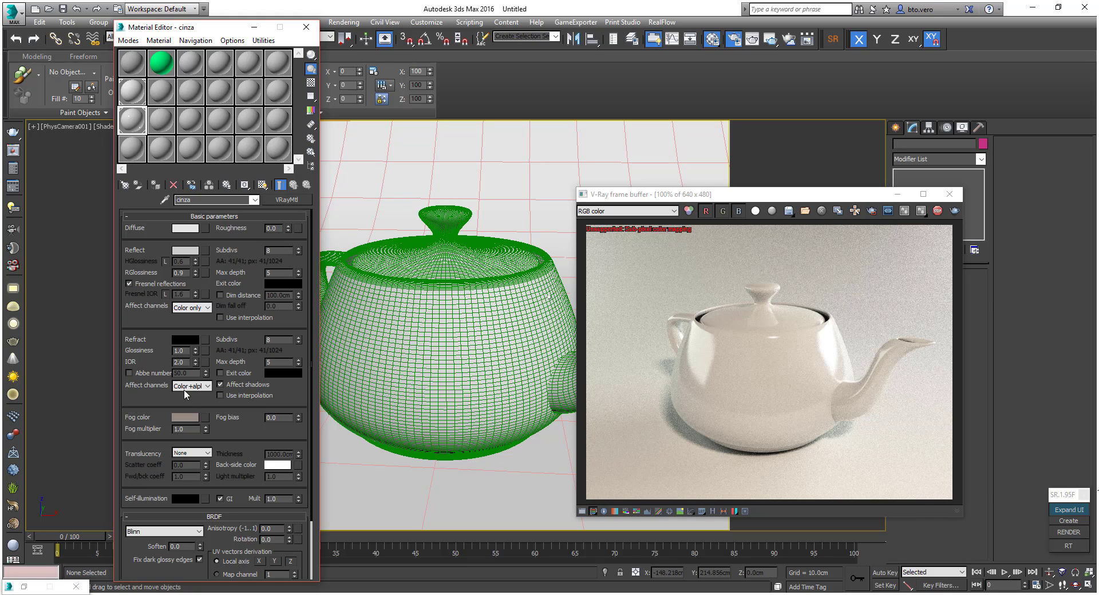
# Change the cinza material's diffuse color to a muted tan brown.
pyautogui.click(183, 230)
pyautogui.moveTo(602, 220); pyautogui.dragTo(597, 210)
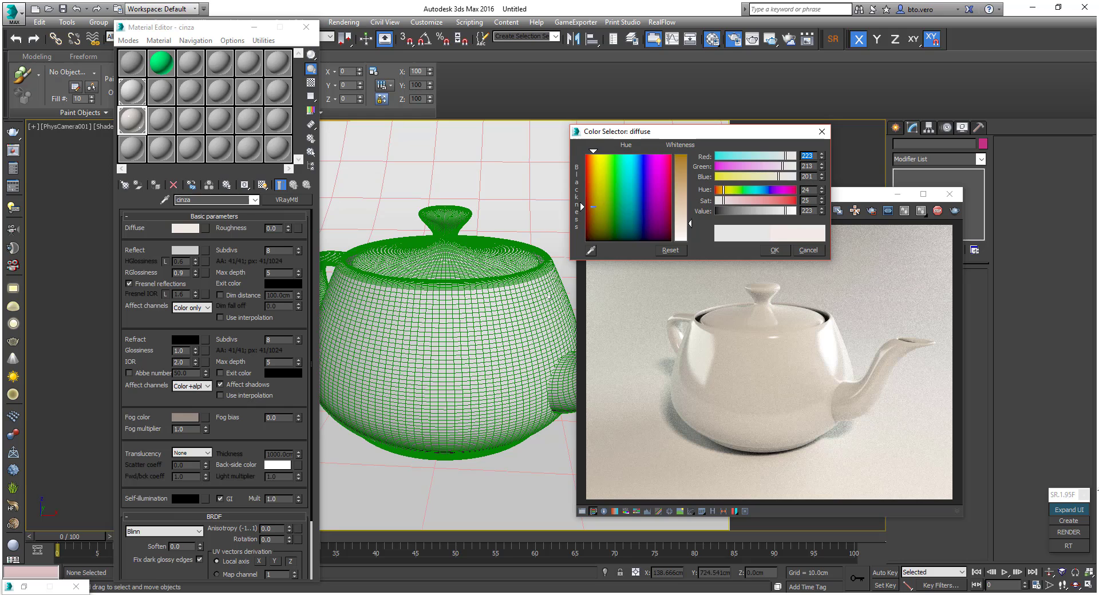
pyautogui.moveTo(677, 187); pyautogui.dragTo(681, 168)
pyautogui.moveTo(790, 211); pyautogui.dragTo(747, 213)
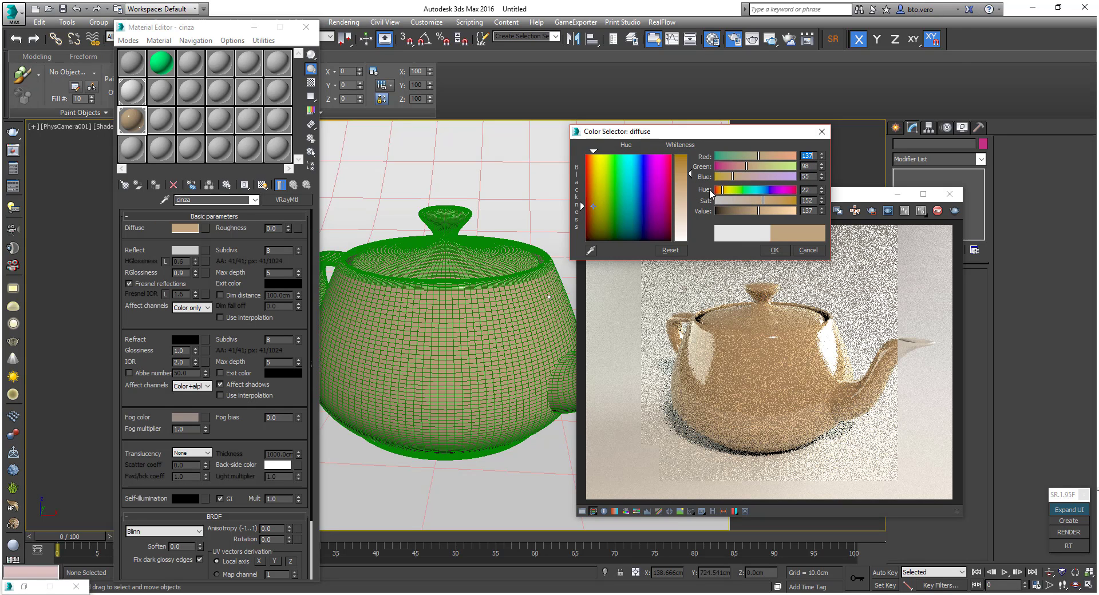
pyautogui.click(774, 251)
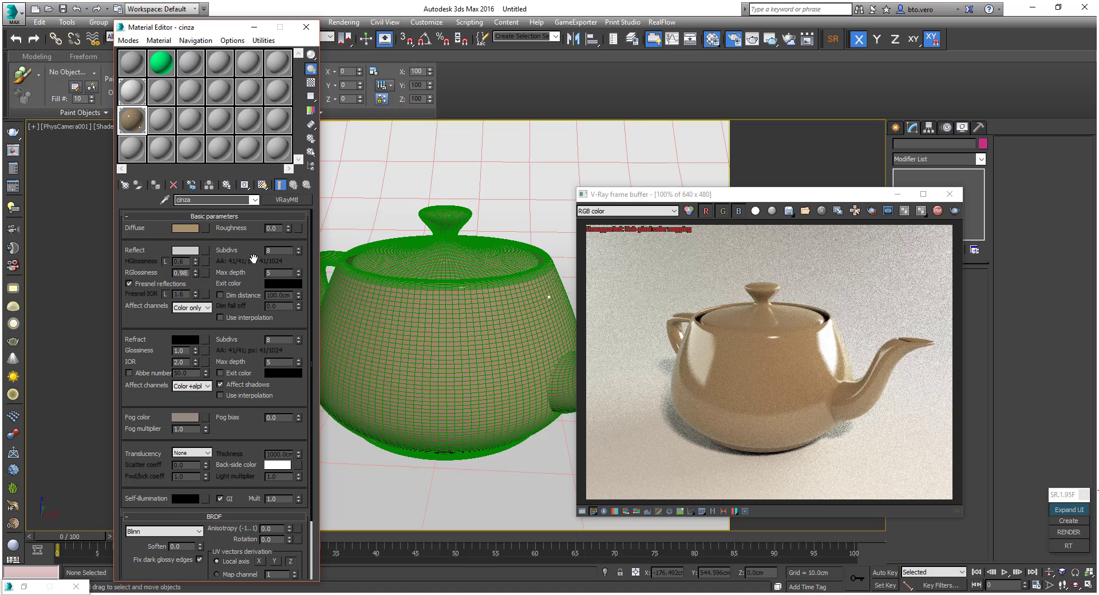
# Set the cinza material's reflection glossiness to 0.92.
pyautogui.doubleClick(186, 274)
pyautogui.press('BackSpace')
pyautogui.write('0.92')
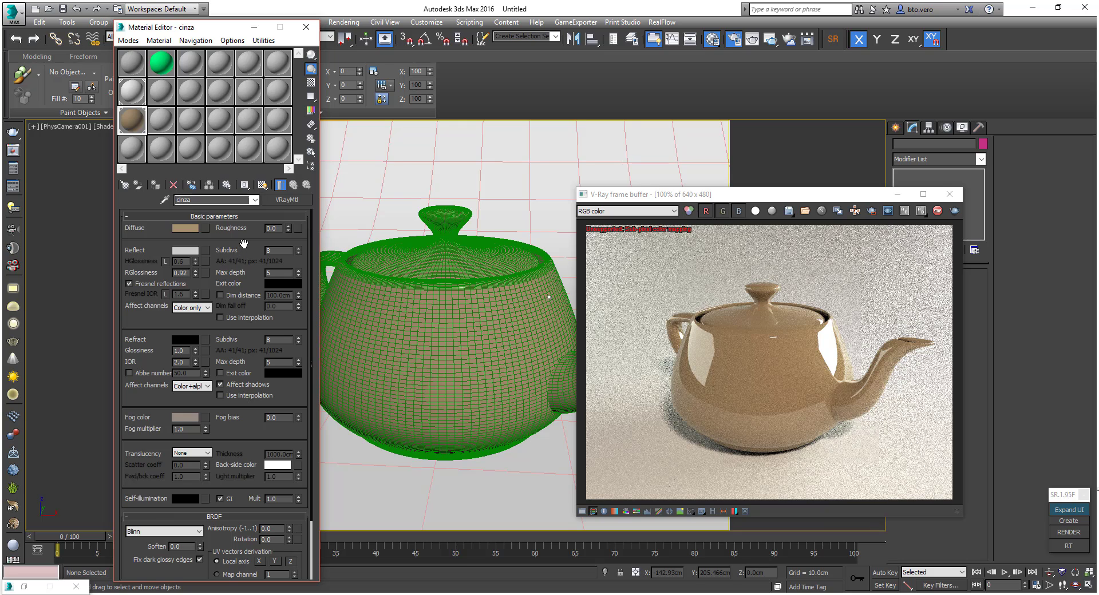
# Tint the cinza material's reflection color golden orange, about RGB 214, 145, 45.
pyautogui.click(185, 250)
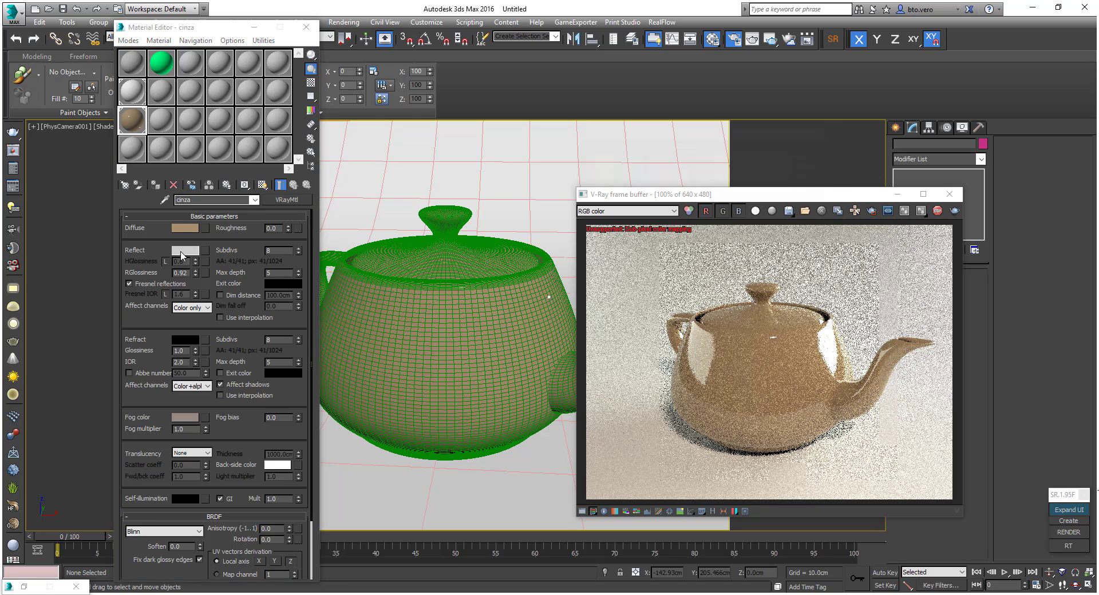
pyautogui.moveTo(604, 200); pyautogui.dragTo(599, 190)
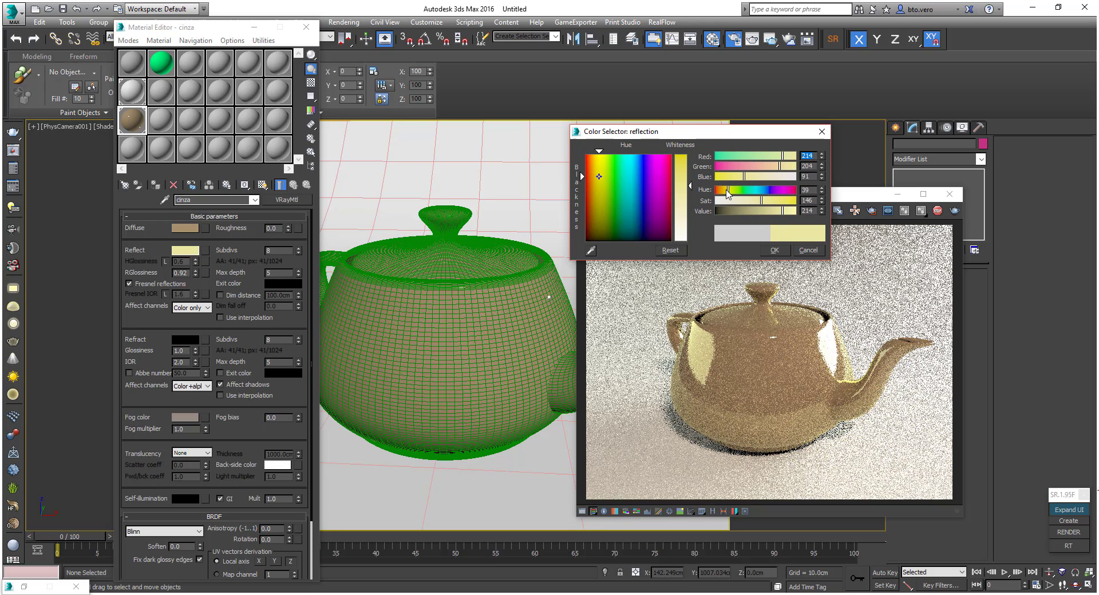
pyautogui.moveTo(729, 194); pyautogui.dragTo(778, 202)
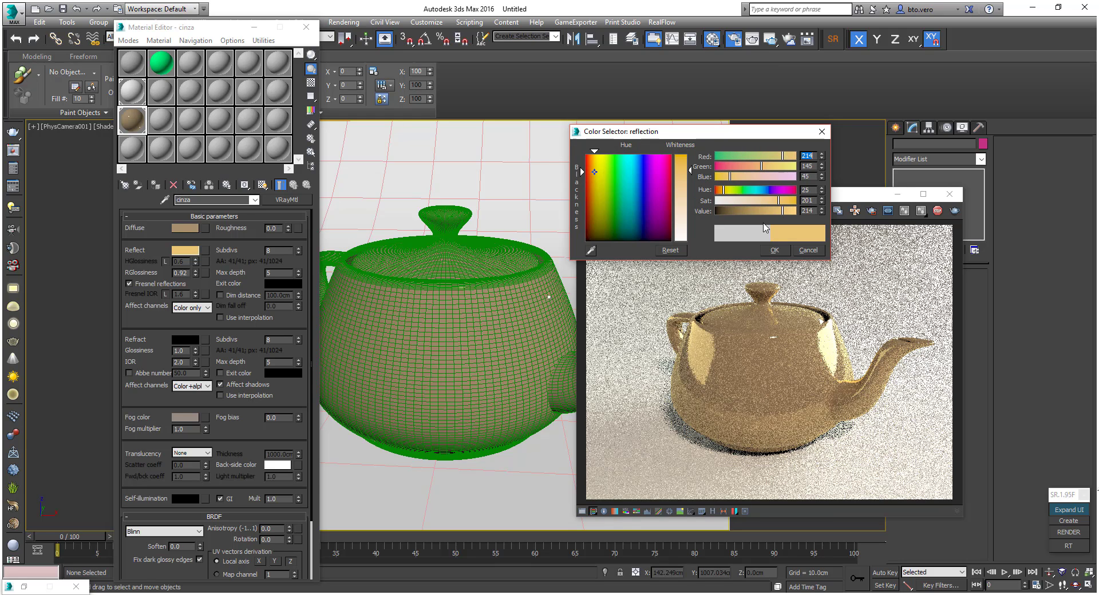
pyautogui.click(775, 251)
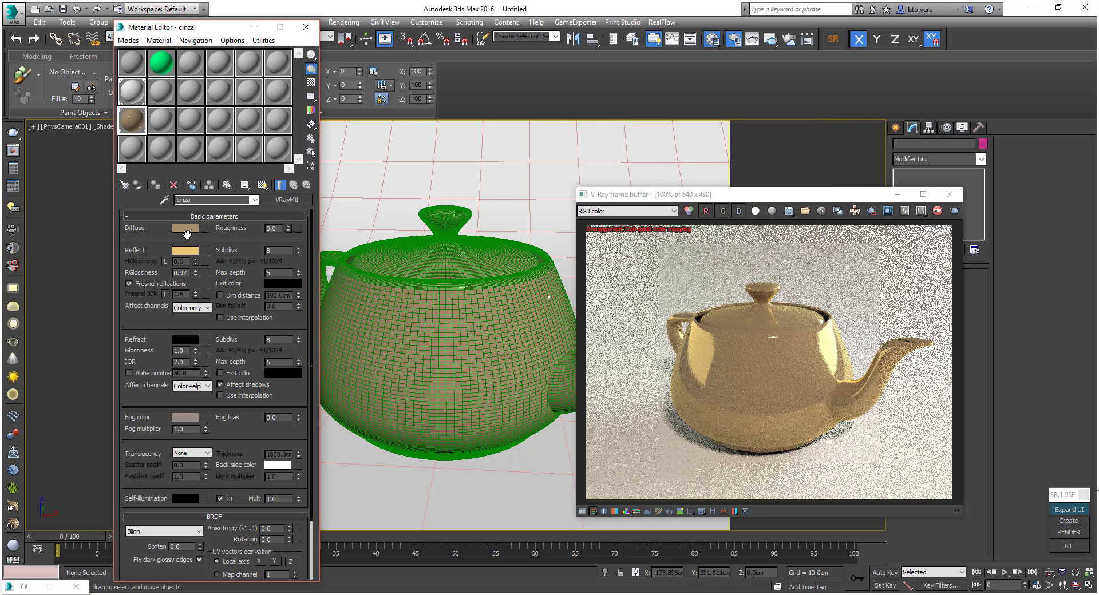
# Shift the cinza material's diffuse color to a more saturated ochre gold, about RGB 132, 104, 30.
pyautogui.click(194, 230)
pyautogui.moveTo(723, 192); pyautogui.dragTo(778, 201)
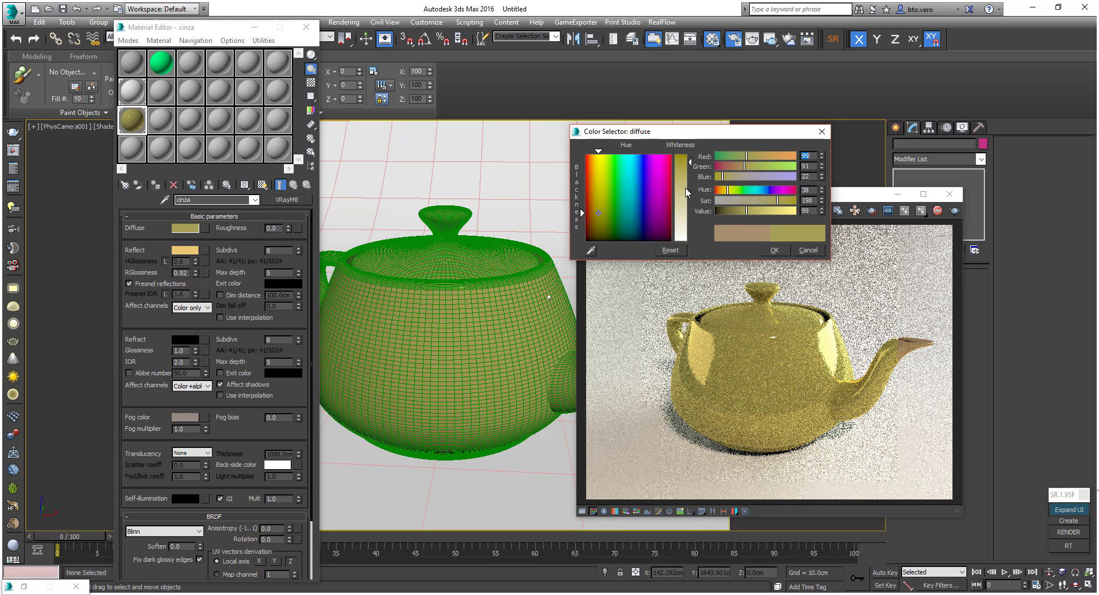
pyautogui.moveTo(746, 166); pyautogui.dragTo(741, 166)
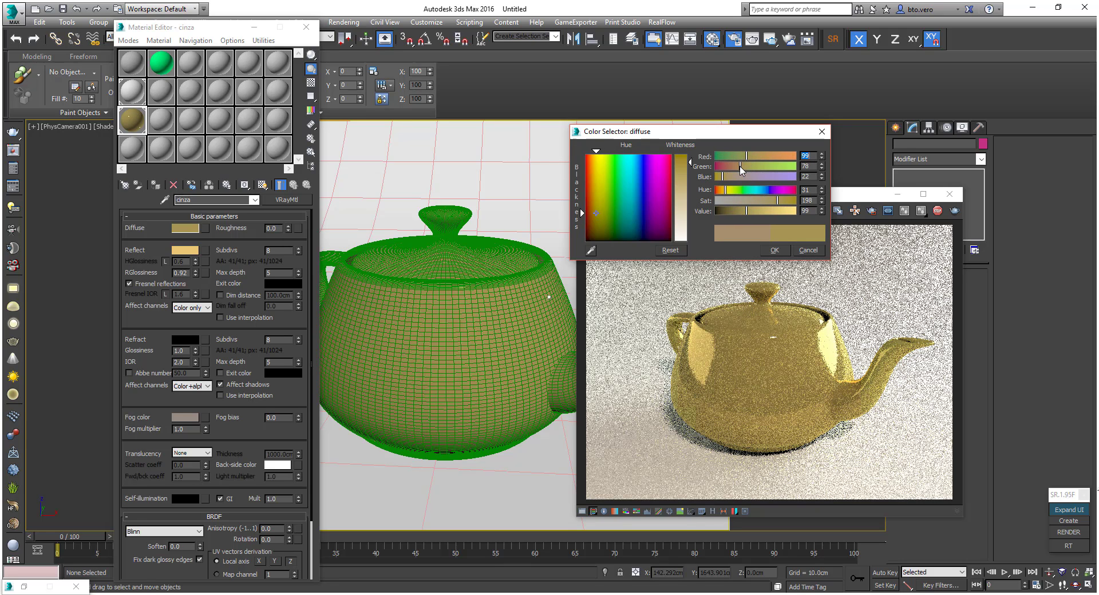
pyautogui.moveTo(762, 210); pyautogui.dragTo(757, 211)
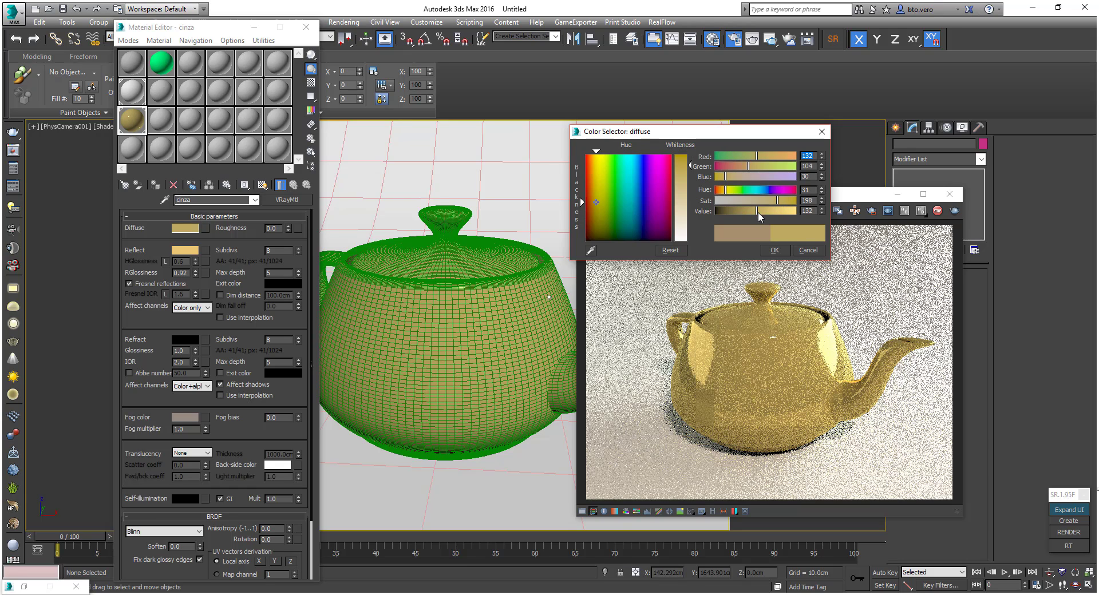
pyautogui.click(775, 250)
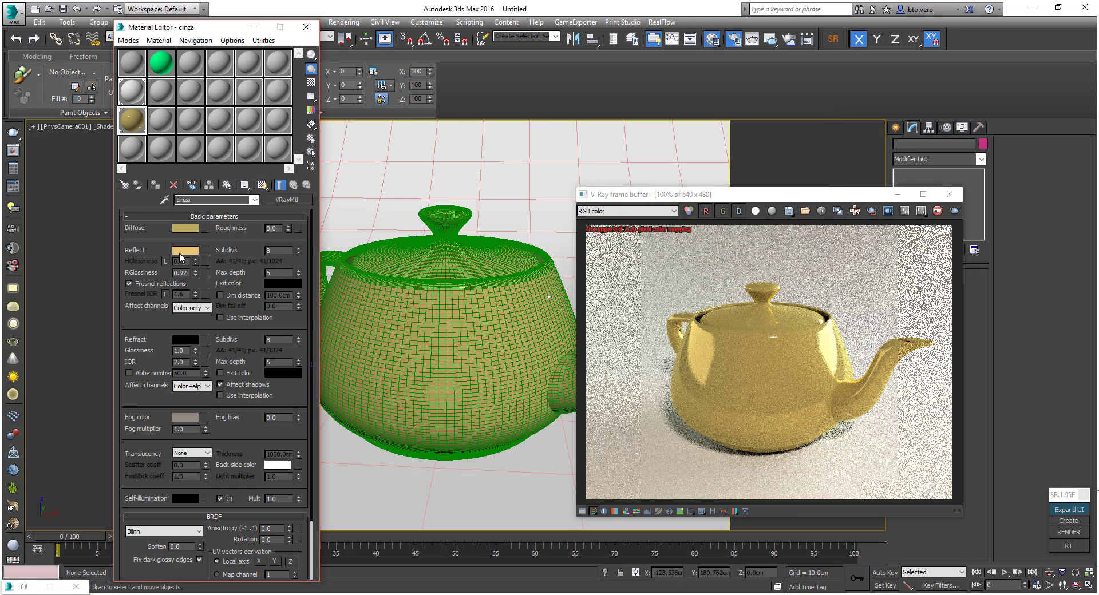
# Tint the cinza material's reflection color a saturated orange, about RGB 214, 90, 29.
pyautogui.click(185, 250)
pyautogui.moveTo(724, 190); pyautogui.dragTo(787, 204)
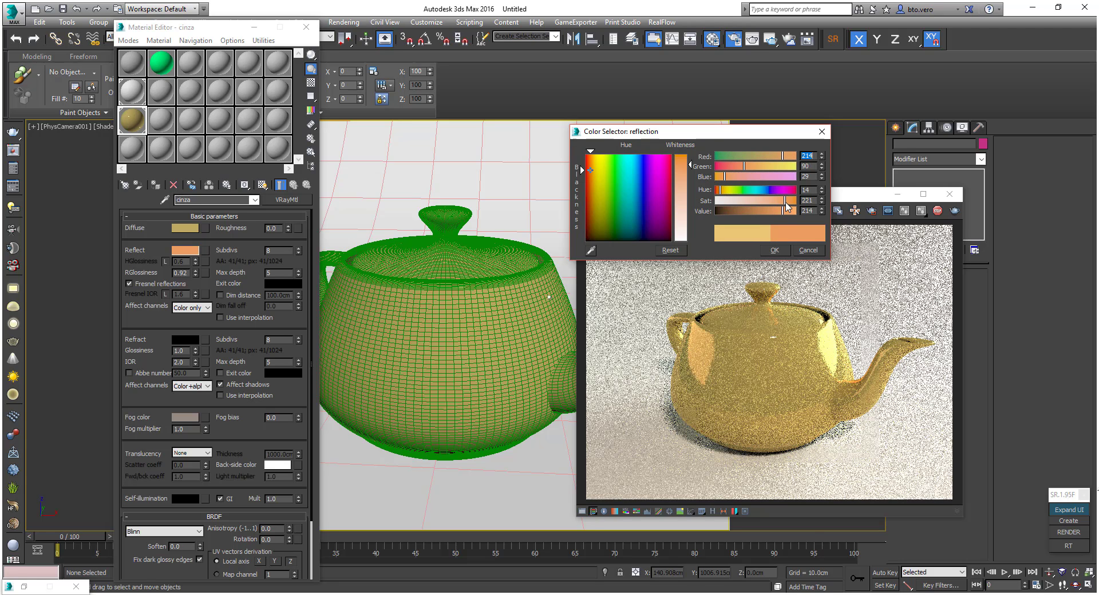
pyautogui.click(774, 251)
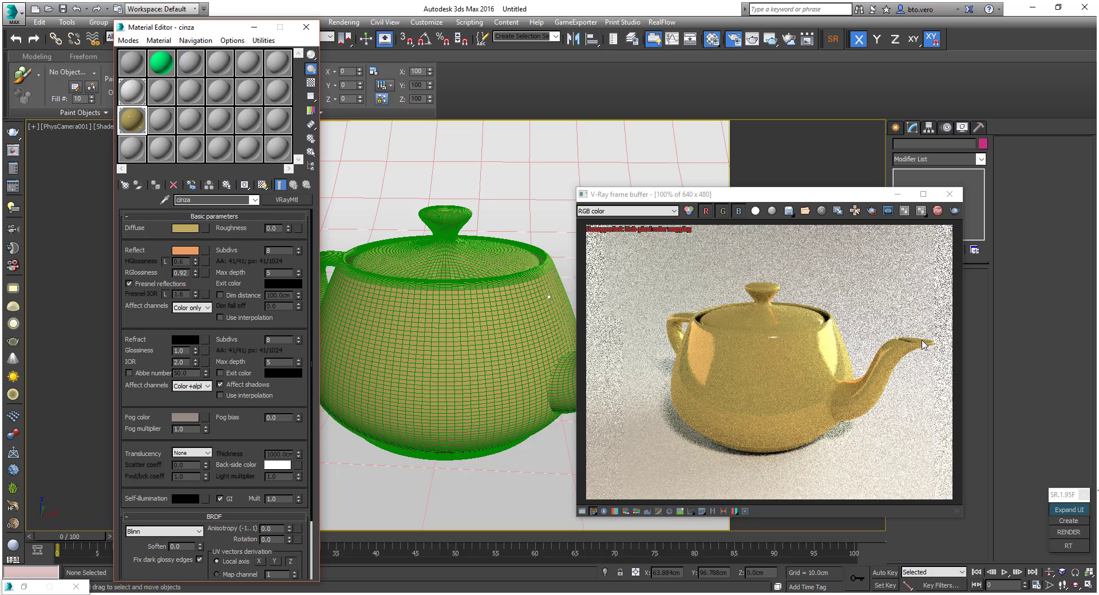
# Brighten the cinza material's diffuse color to a rich golden yellow, about RGB 165, 117, 15.
pyautogui.click(187, 229)
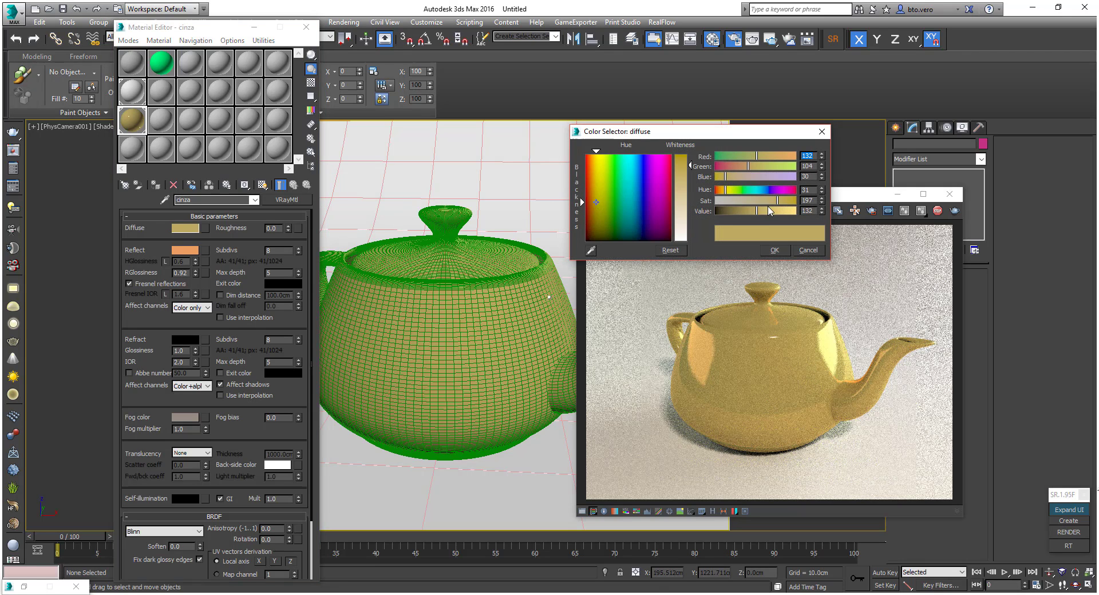
pyautogui.moveTo(720, 177); pyautogui.dragTo(728, 191)
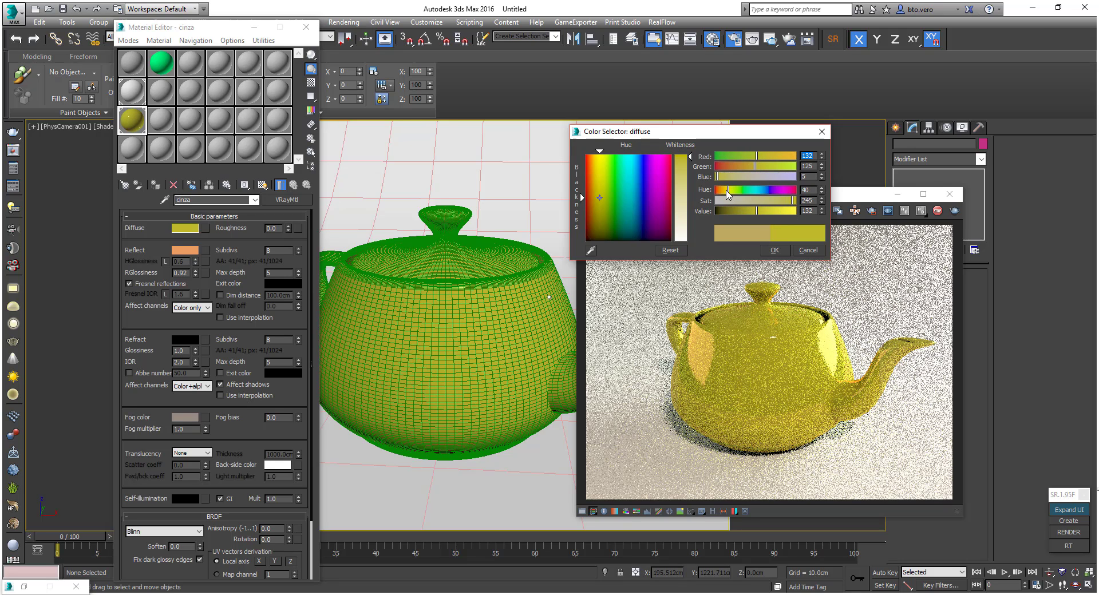
pyautogui.moveTo(725, 190); pyautogui.dragTo(768, 213)
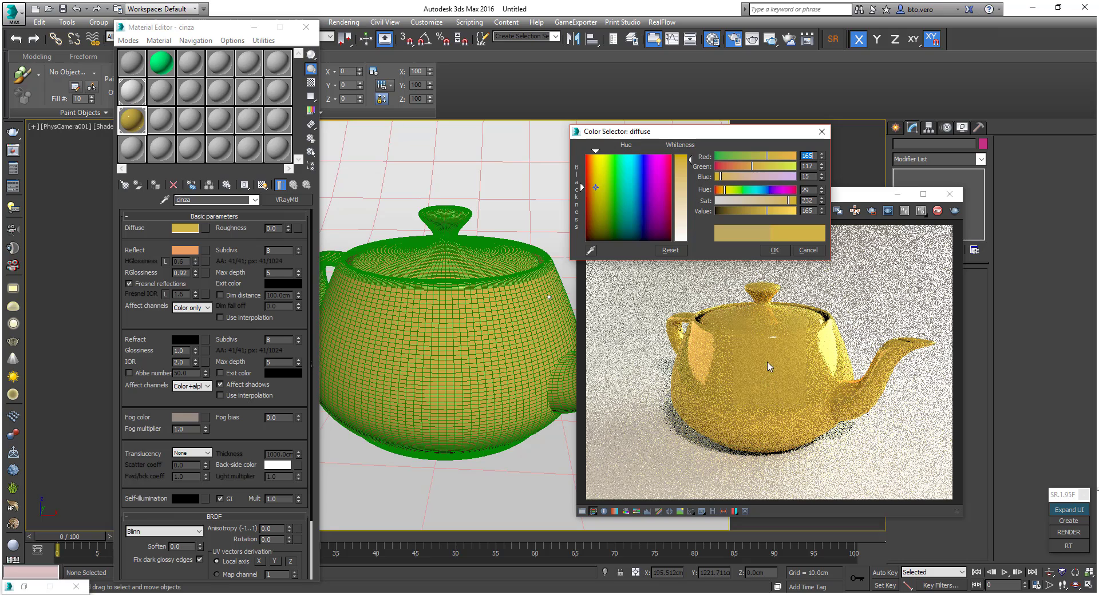
pyautogui.click(775, 250)
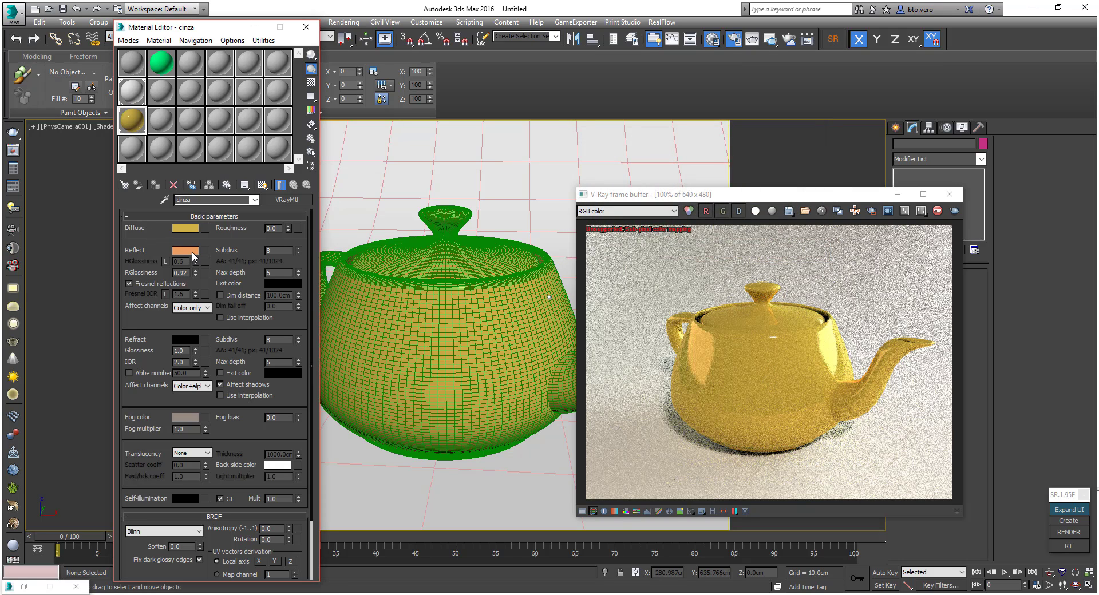
# Try reddish and yellow reflection tints on the cinza material, then settle on a neutral light gray of value 216 with zero saturation.
pyautogui.click(192, 252)
pyautogui.click(732, 167)
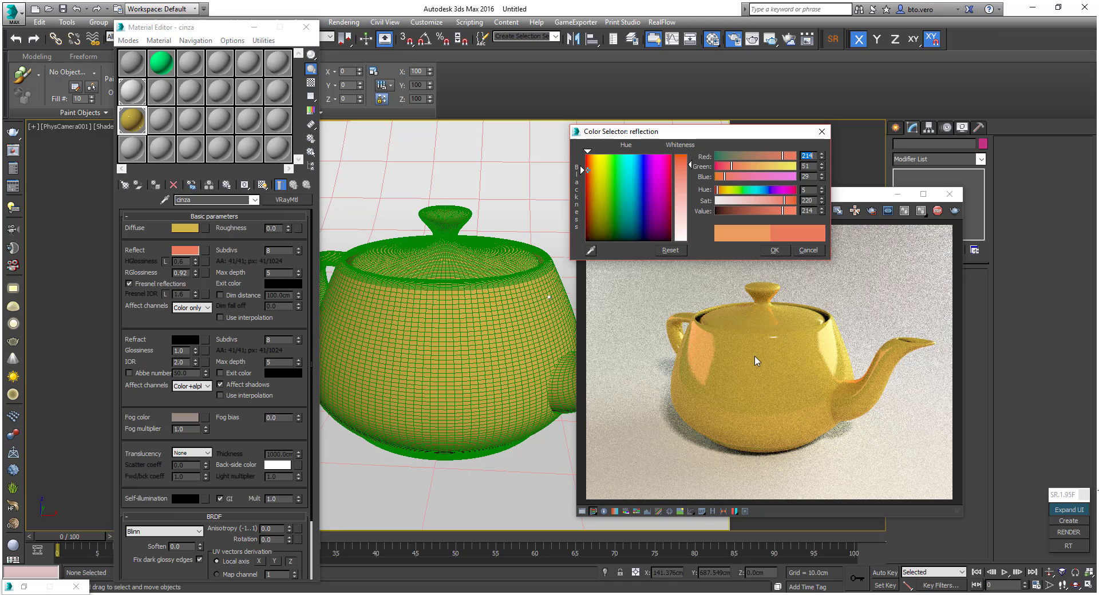
pyautogui.click(784, 166)
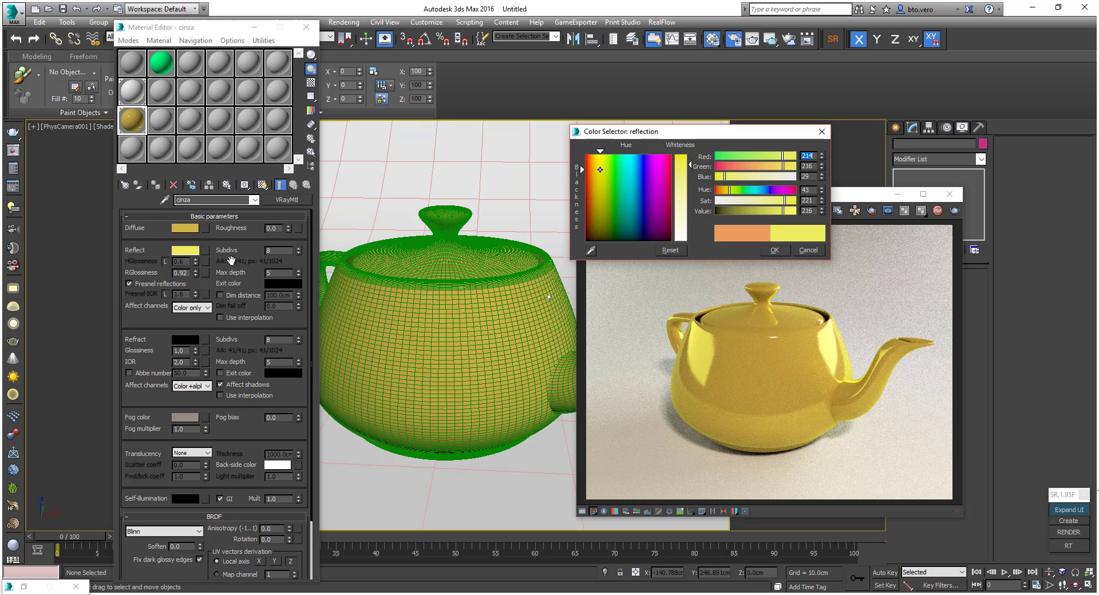
pyautogui.moveTo(783, 201); pyautogui.dragTo(717, 200)
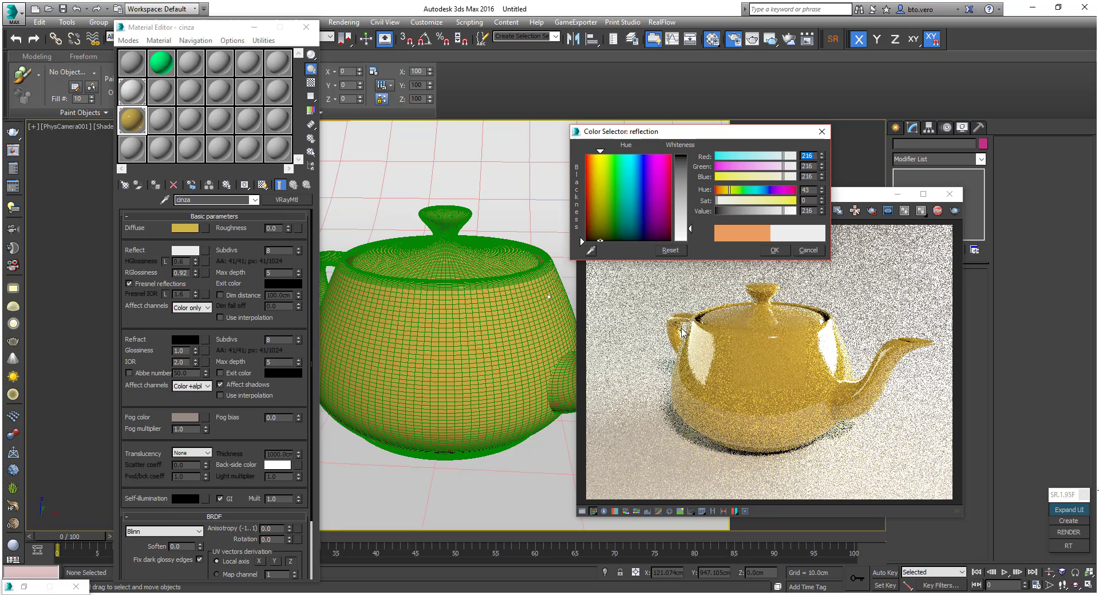
pyautogui.click(775, 251)
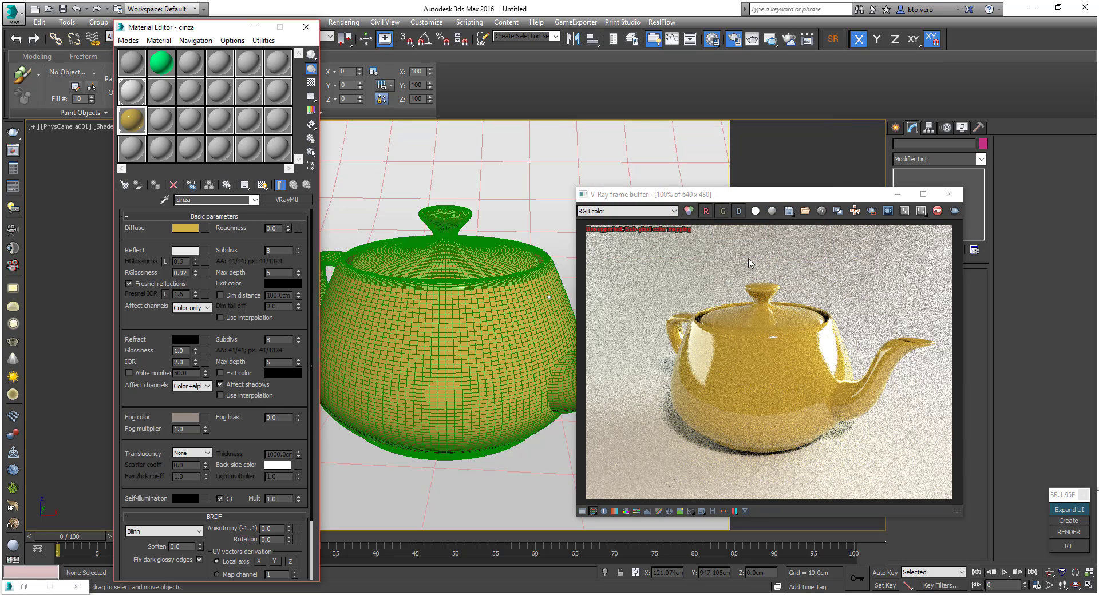